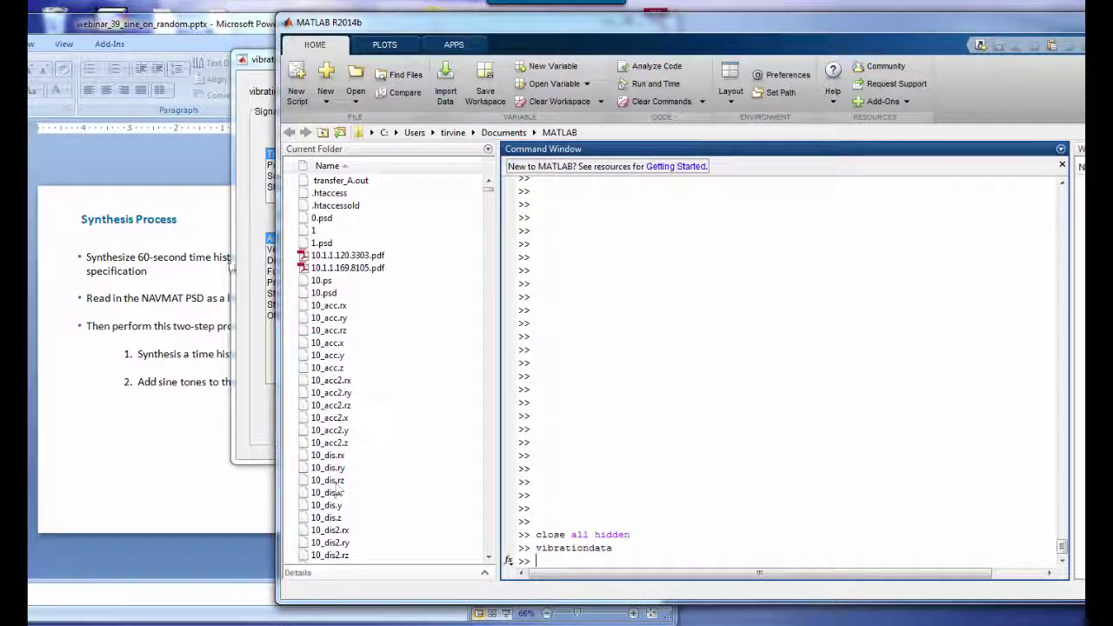
Import the NAVMAT PSD Specification from the vibrationdata PSD library into the MATLAB workspace.
{"action": "left_click", "coordinate": [250, 80]}
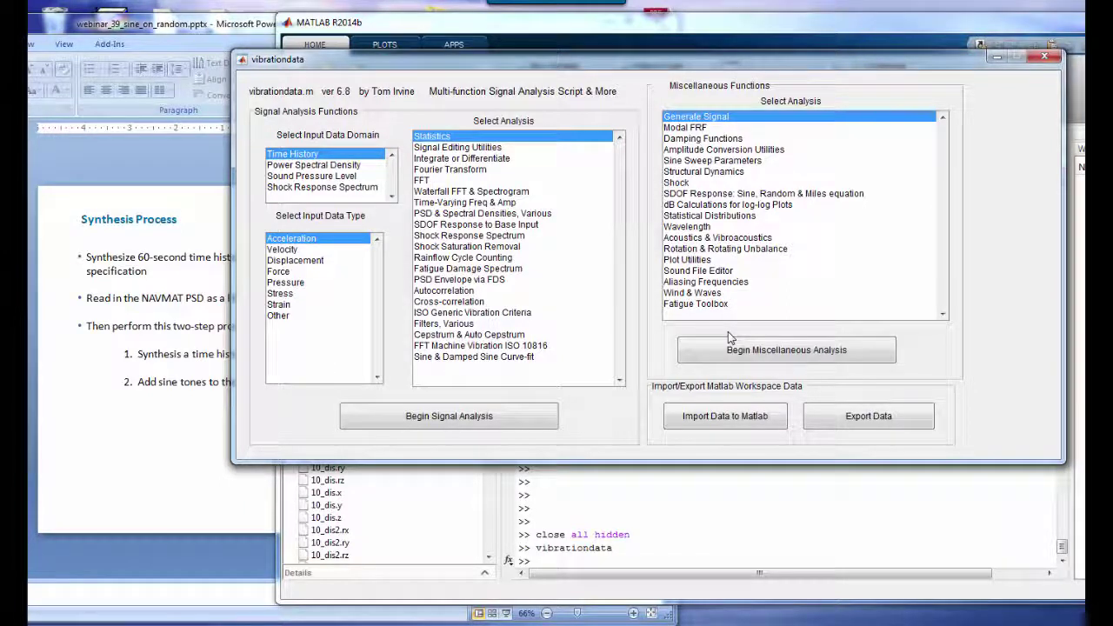
{"action": "left_click", "coordinate": [193, 299]}
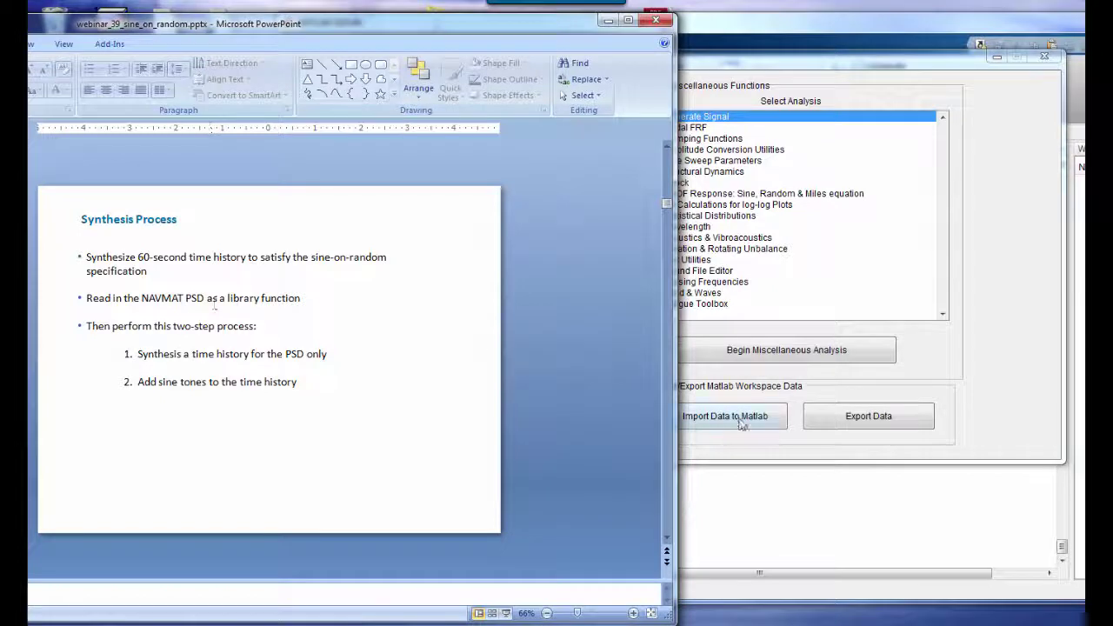
{"action": "left_click", "coordinate": [802, 454]}
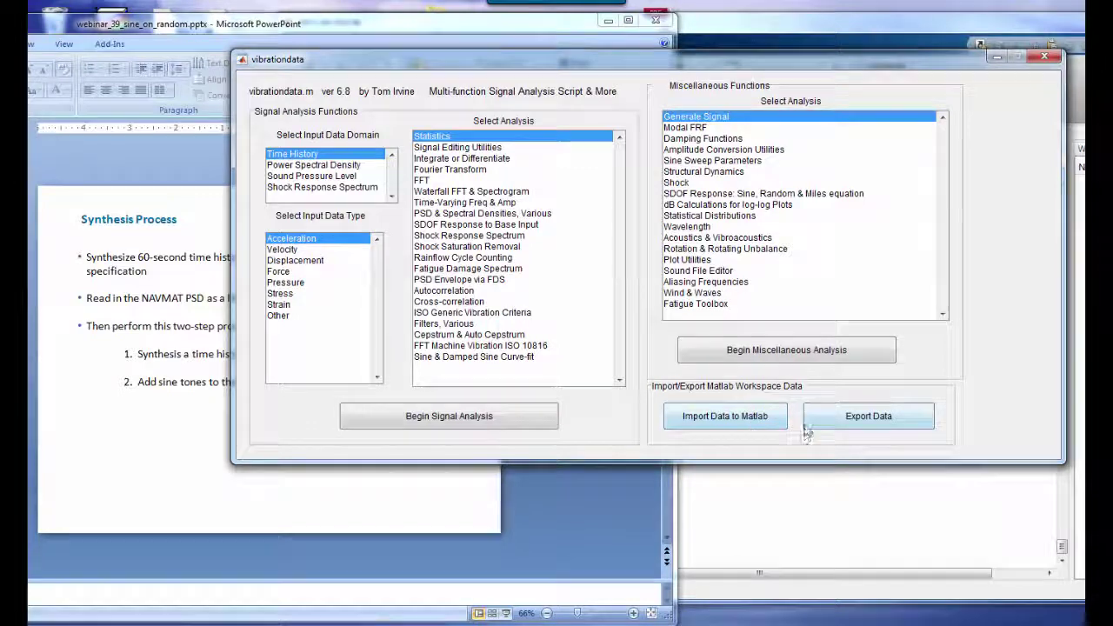
{"action": "left_click", "coordinate": [722, 417]}
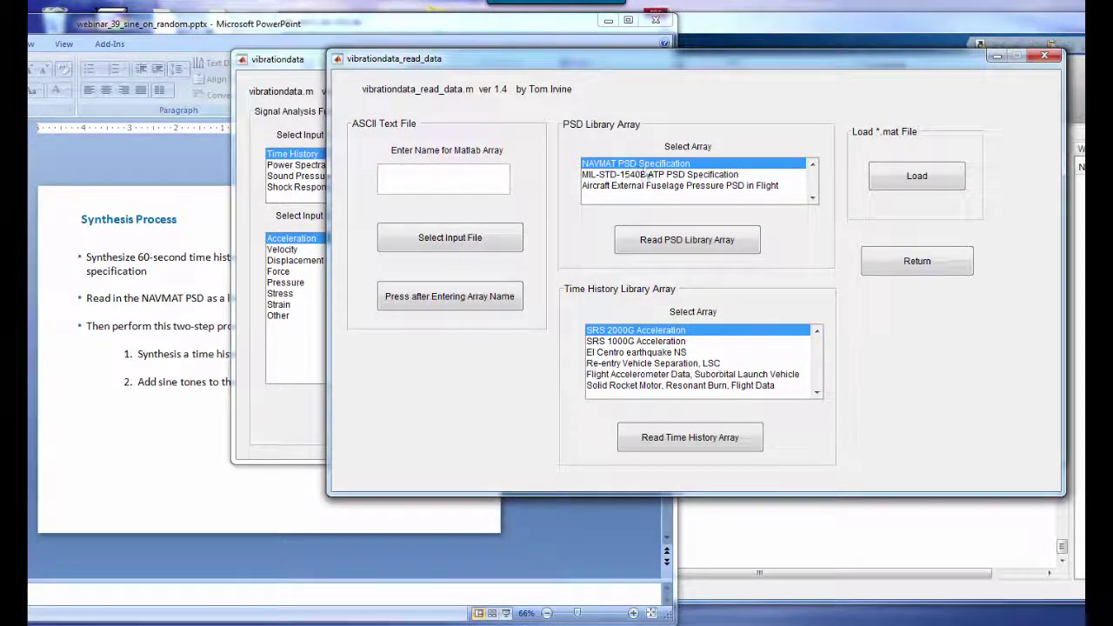
{"action": "left_click", "coordinate": [665, 244]}
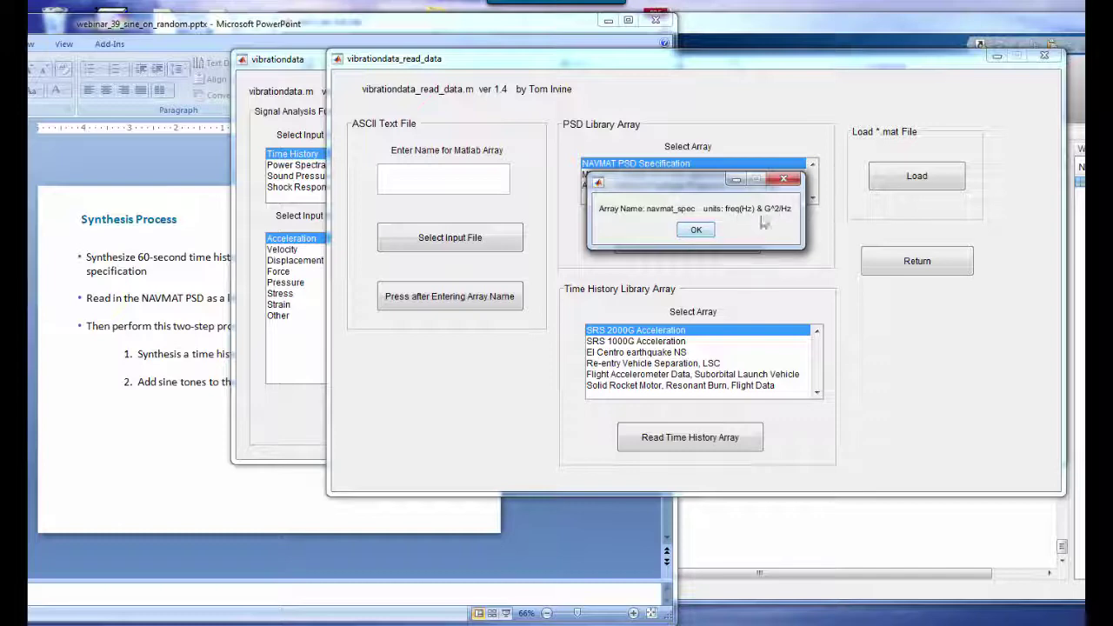
{"action": "left_click", "coordinate": [696, 232]}
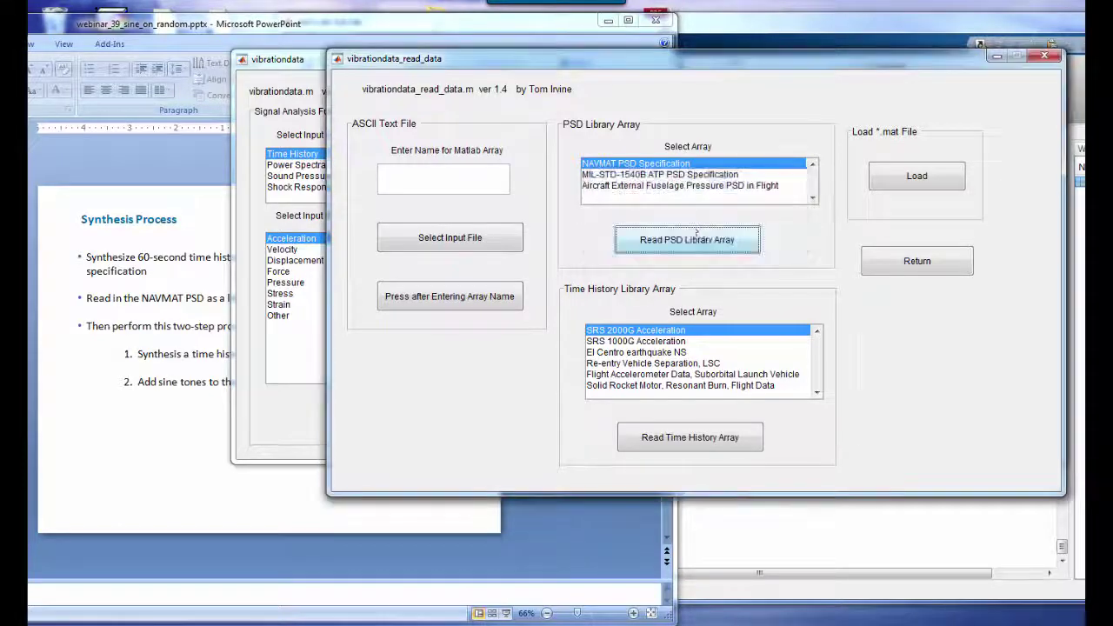
Check the imported navmat_spec array in the MATLAB workspace.
{"action": "left_click", "coordinate": [996, 55]}
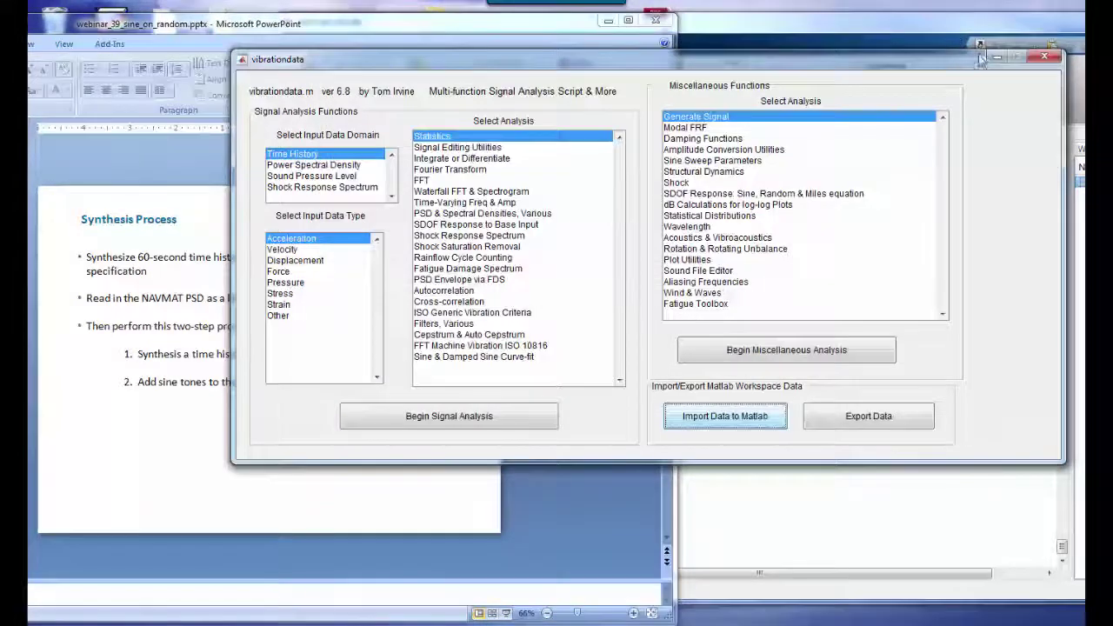
{"action": "left_click", "coordinate": [843, 32]}
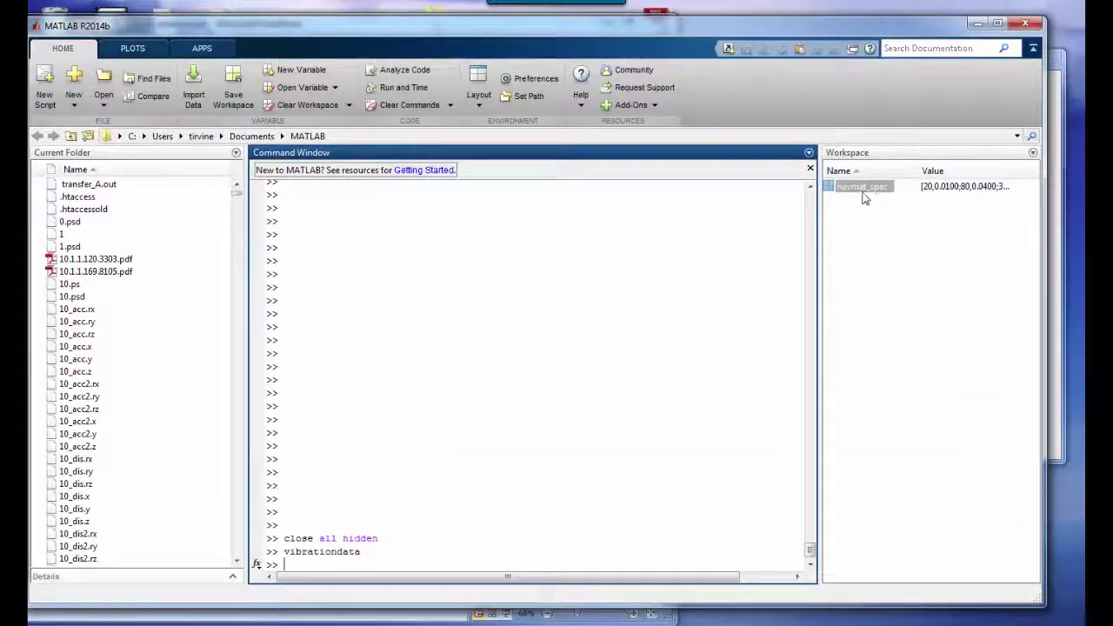
{"action": "left_click_drag", "start_coordinate": [476, 46], "coordinate": [954, 41]}
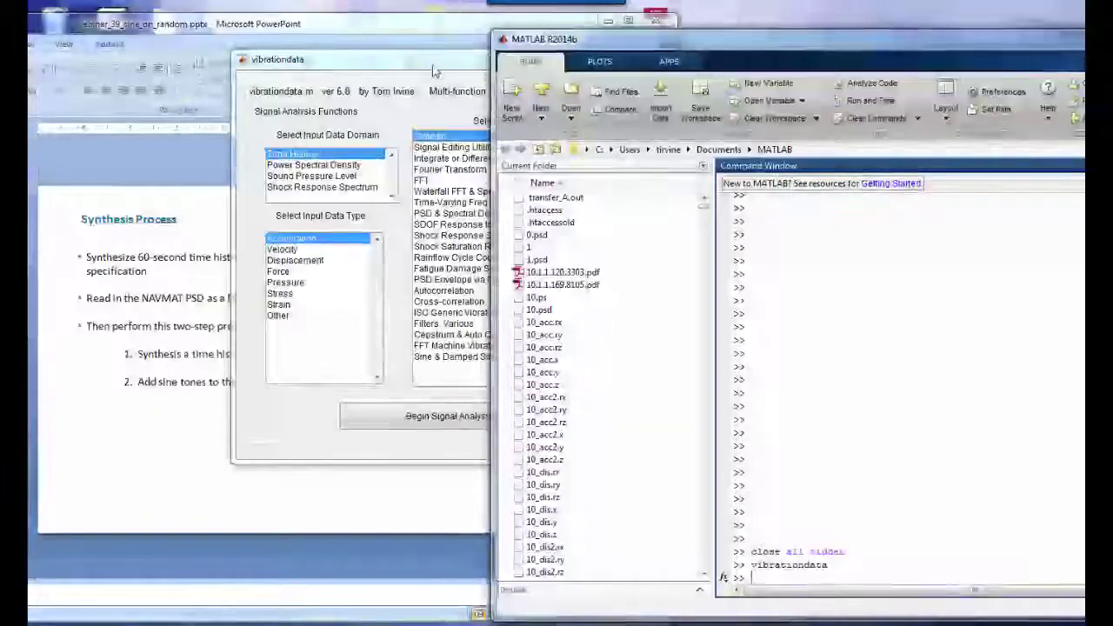
Start the Time History Synthesis from White Noise analysis in vibrationdata for Power Spectral Density acceleration input.
{"action": "left_click_drag", "start_coordinate": [432, 70], "coordinate": [378, 62]}
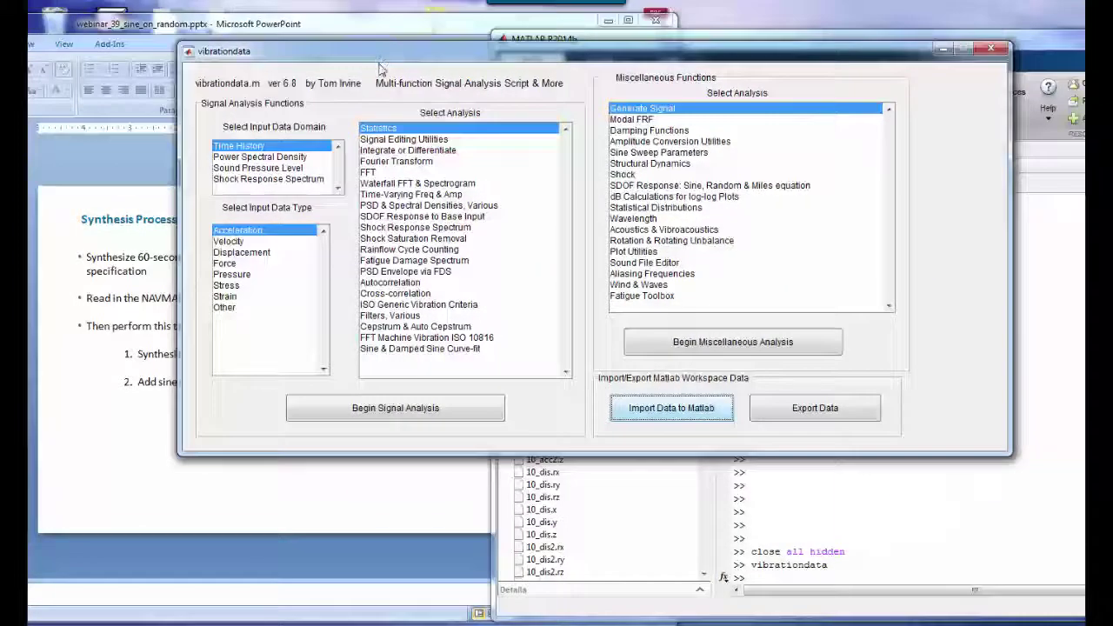
{"action": "left_click", "coordinate": [281, 159]}
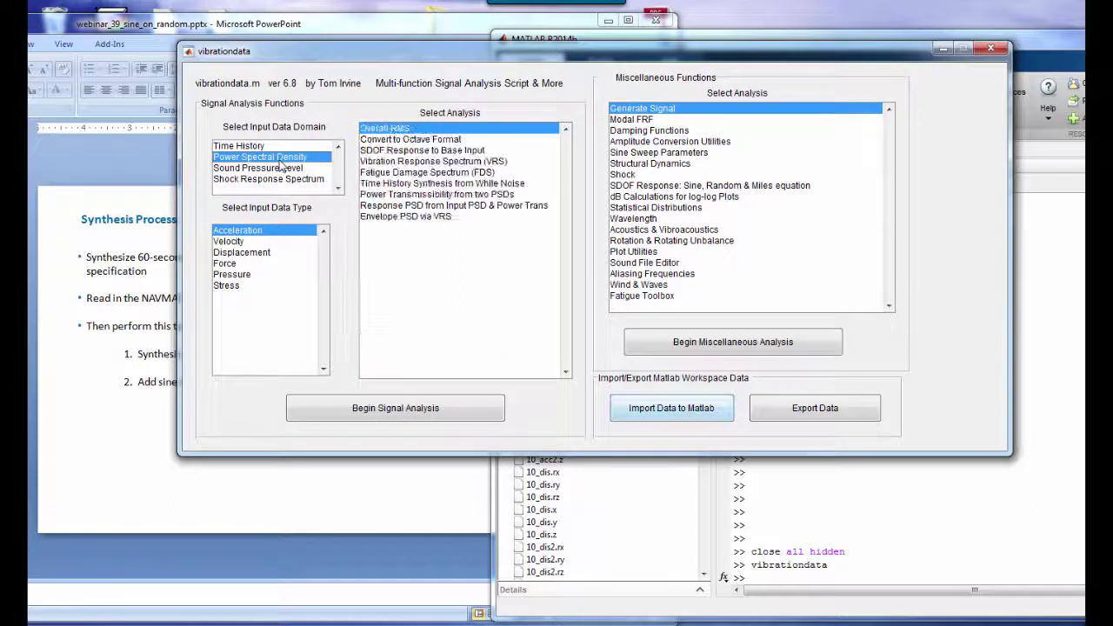
{"action": "left_click", "coordinate": [403, 183]}
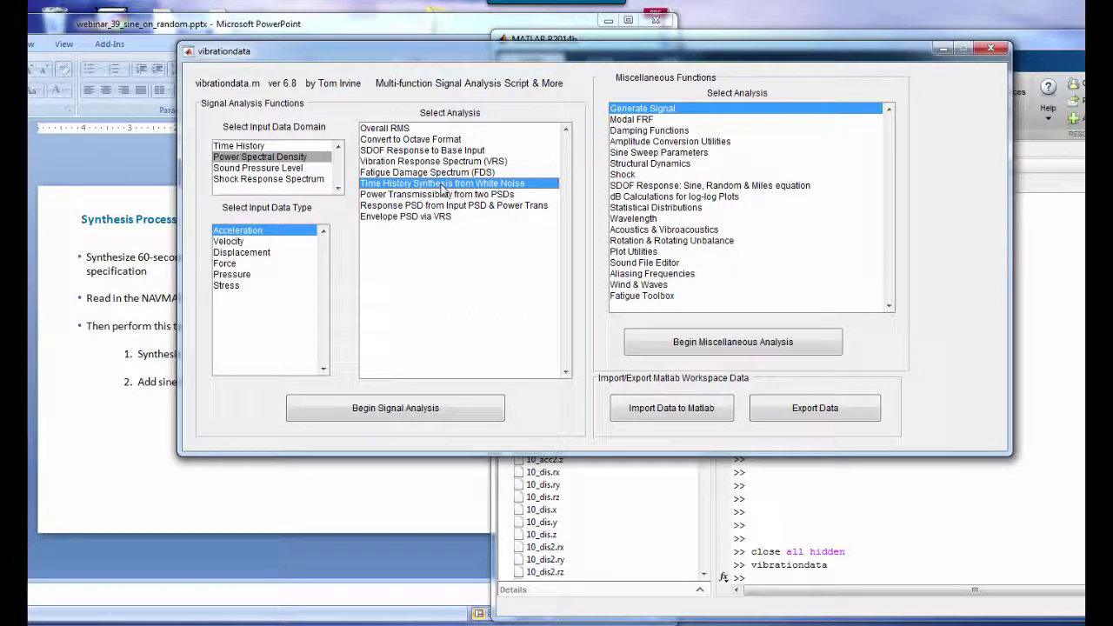
{"action": "left_click", "coordinate": [383, 414]}
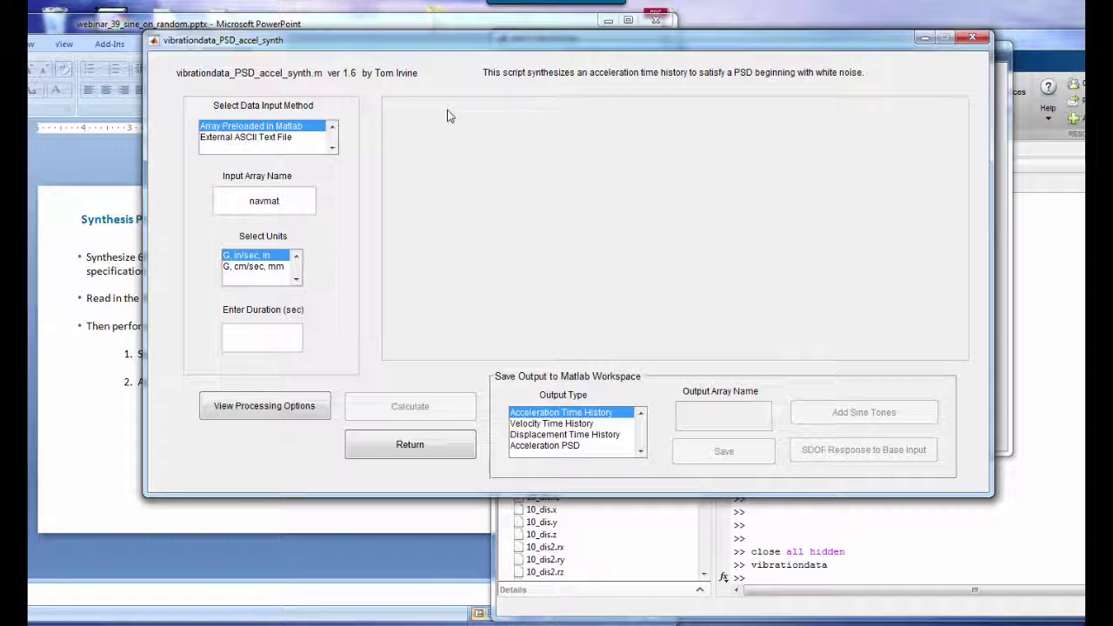
Calculate a 60-second time history synthesis from the navmat_spec array using the processing option in row 9.
{"action": "type", "text": "spec"}
{"action": "left_click", "coordinate": [268, 407]}
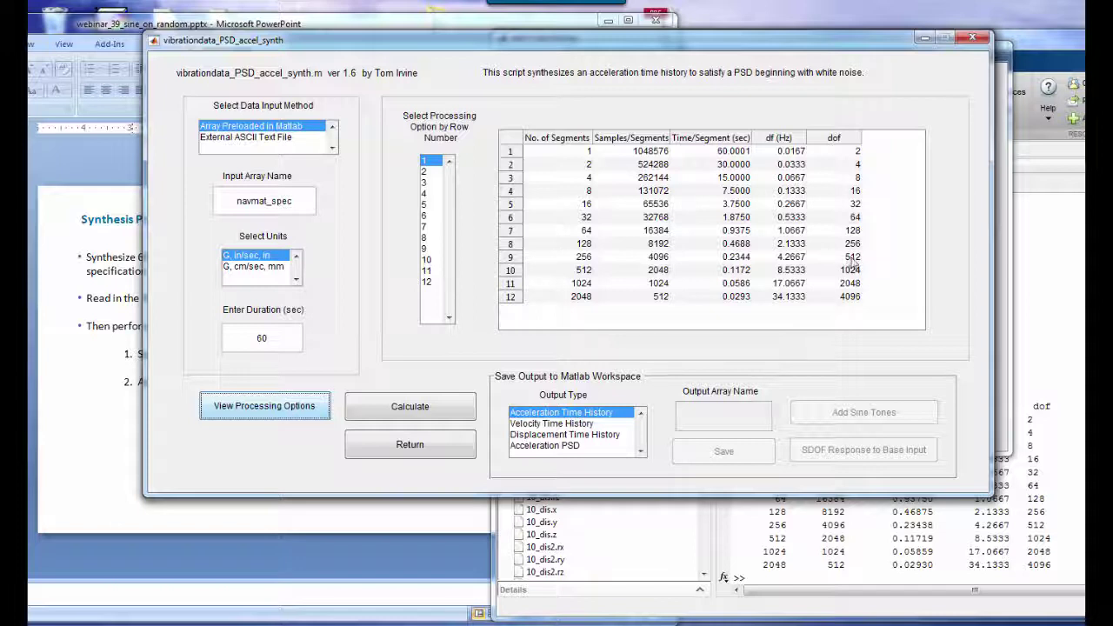
{"action": "left_click", "coordinate": [429, 249]}
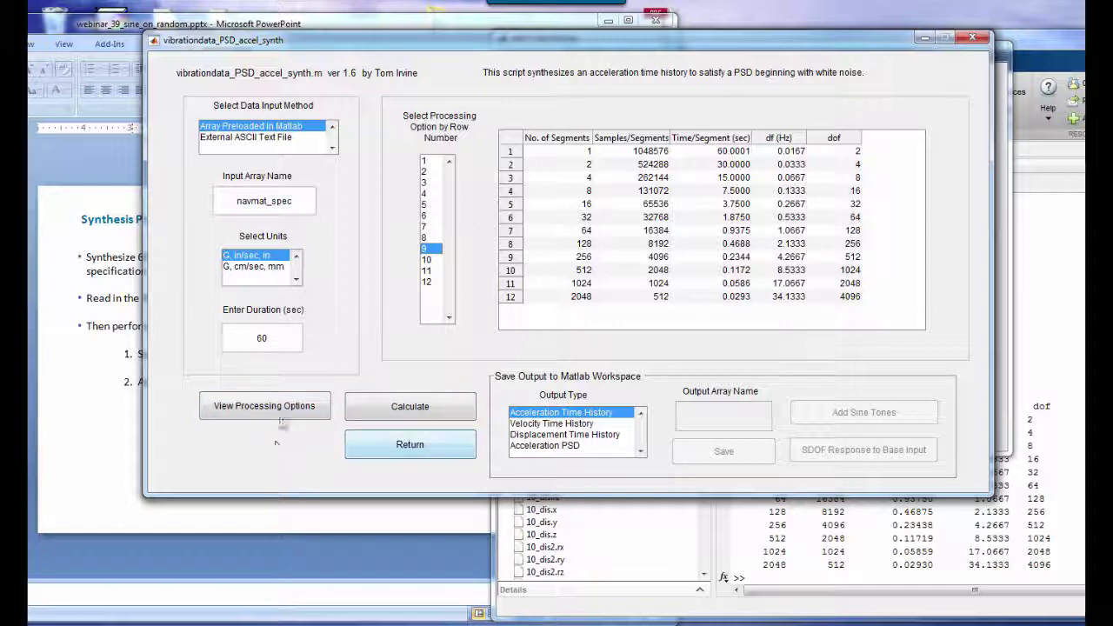
{"action": "left_click", "coordinate": [402, 408]}
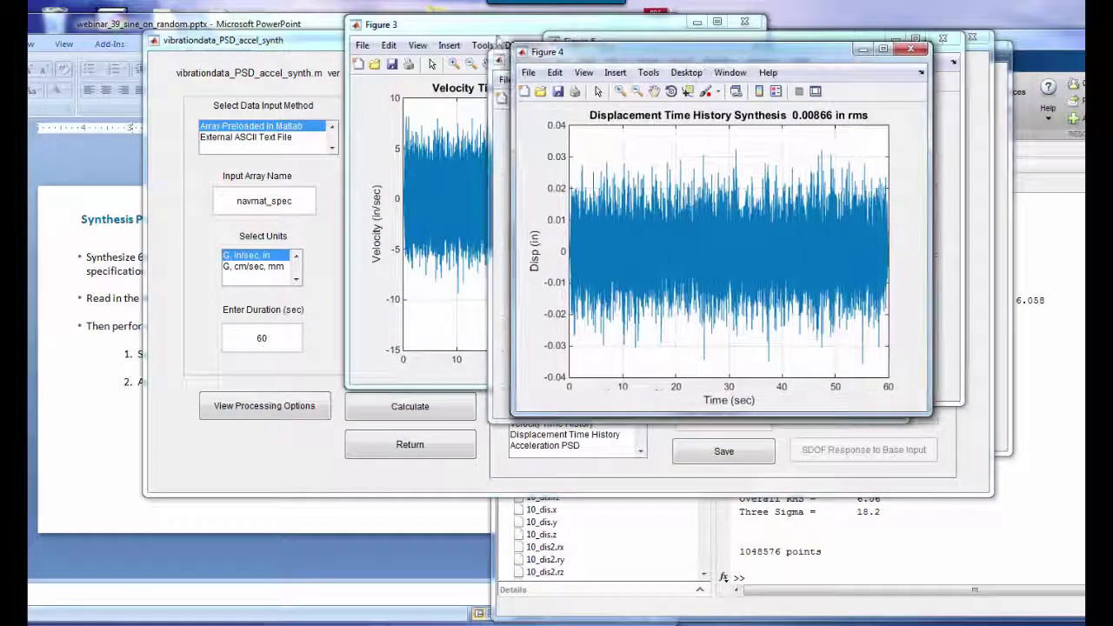
Inspect the waveform of the synthesized acceleration time history closely around 26.6 seconds.
{"action": "left_click_drag", "start_coordinate": [658, 79], "coordinate": [415, 68]}
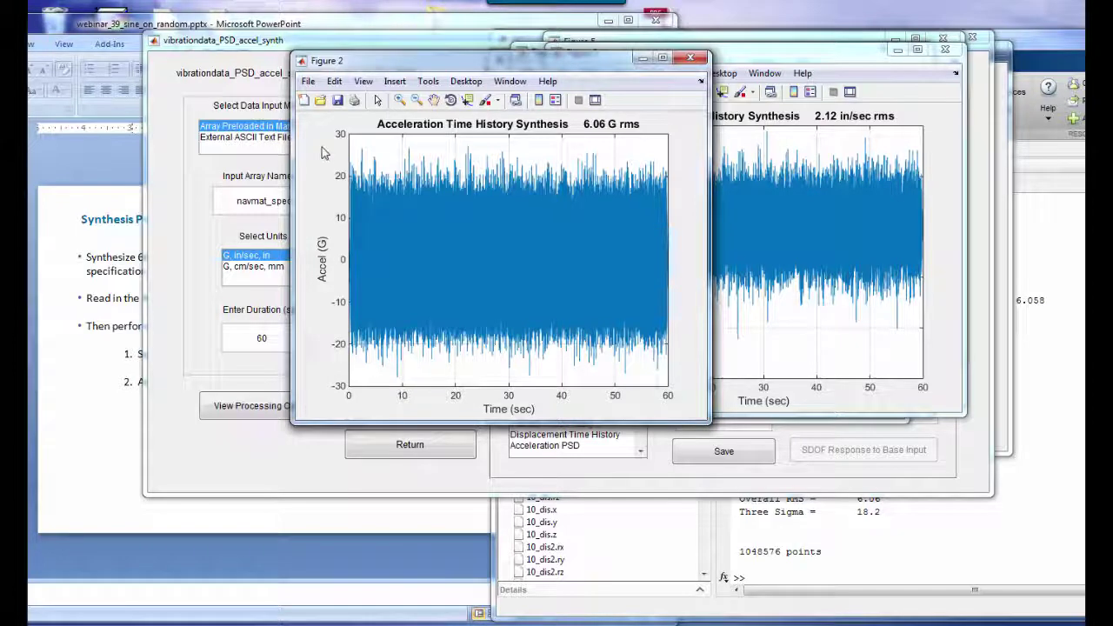
{"action": "left_click", "coordinate": [399, 100]}
{"action": "left_click_drag", "start_coordinate": [484, 167], "coordinate": [510, 384]}
{"action": "left_click_drag", "start_coordinate": [451, 158], "coordinate": [480, 375]}
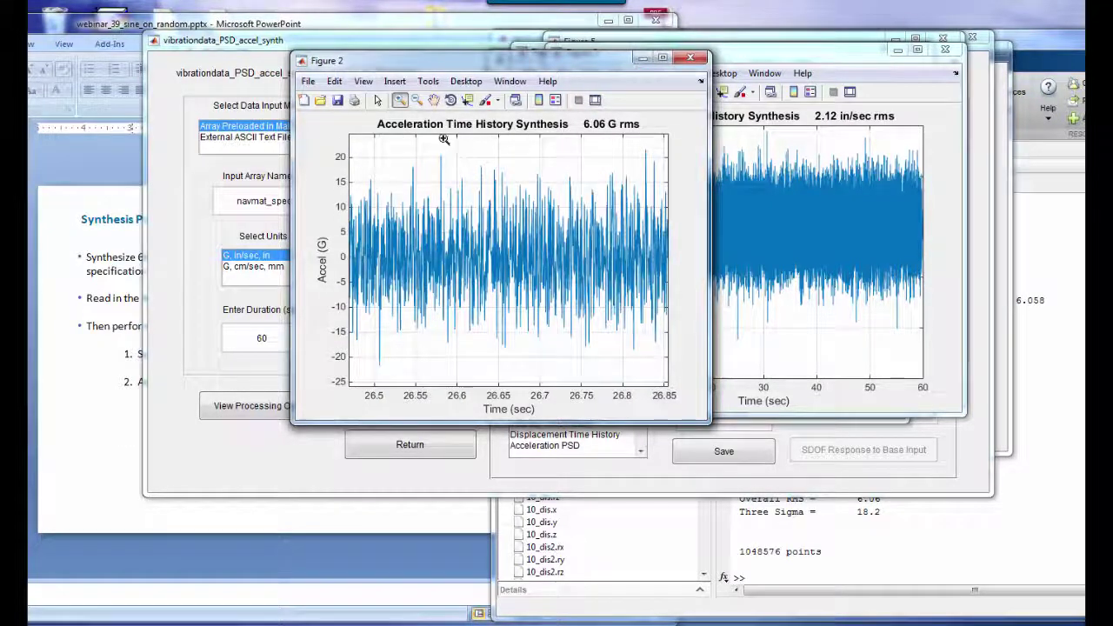
{"action": "left_click_drag", "start_coordinate": [447, 142], "coordinate": [512, 371]}
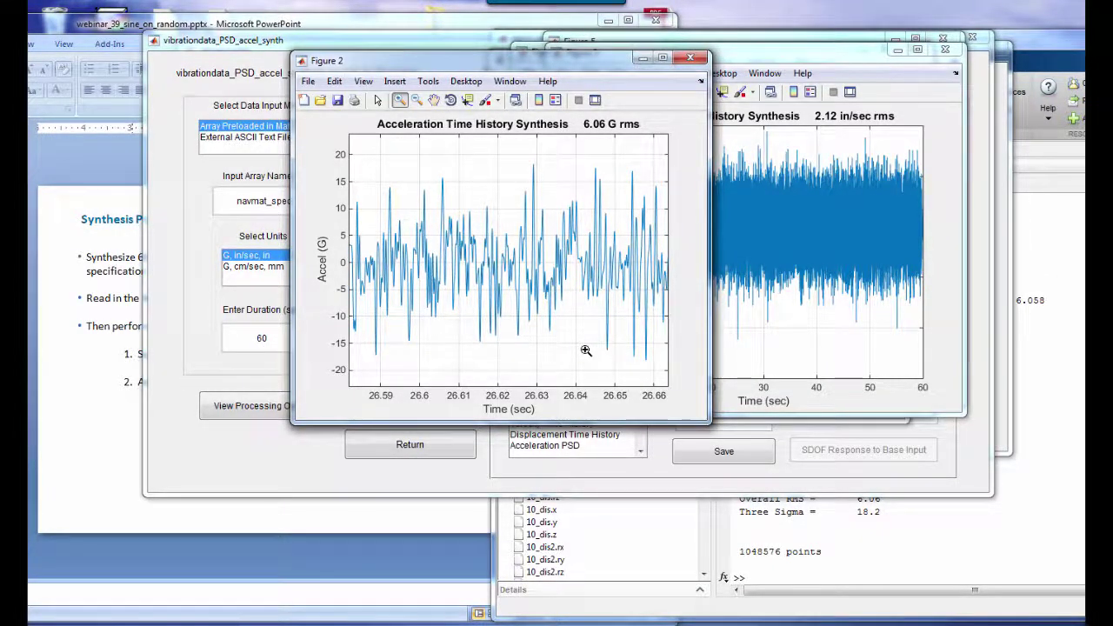
{"action": "left_click", "coordinate": [641, 59]}
Review the synthesized velocity and displacement time history plots.
{"action": "left_click_drag", "start_coordinate": [683, 61], "coordinate": [379, 93]}
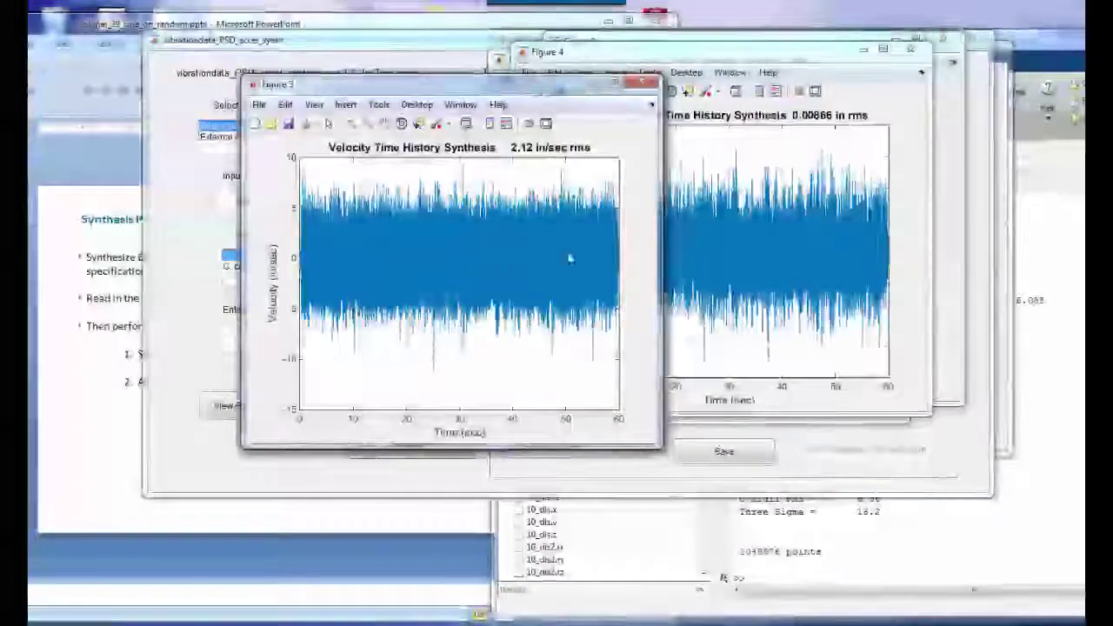
{"action": "left_click", "coordinate": [591, 84]}
{"action": "left_click_drag", "start_coordinate": [626, 51], "coordinate": [377, 75]}
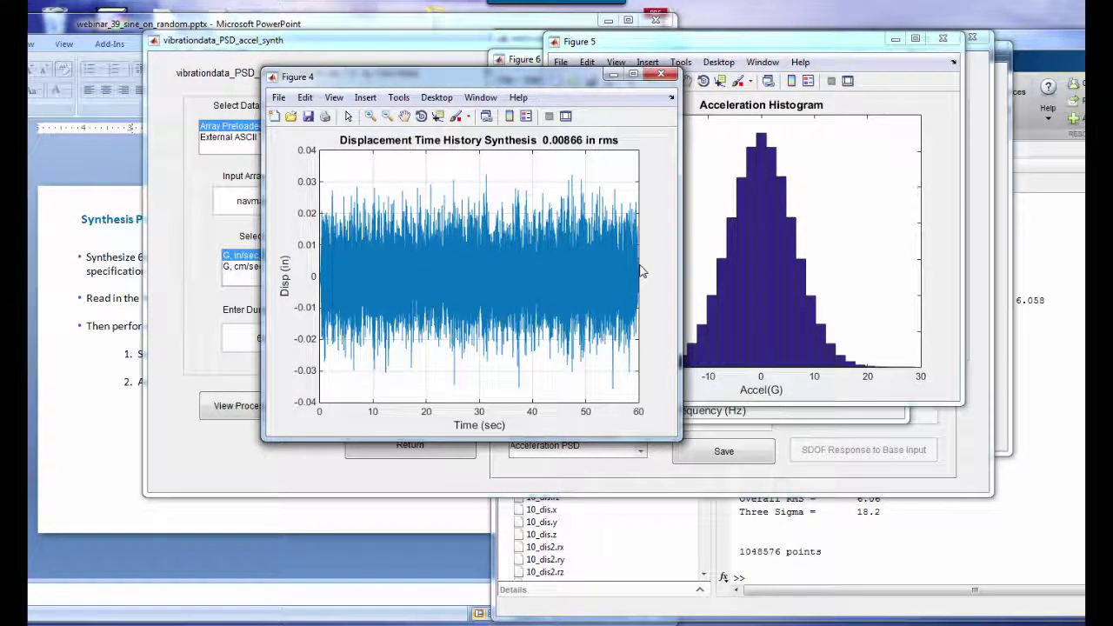
{"action": "left_click", "coordinate": [612, 75]}
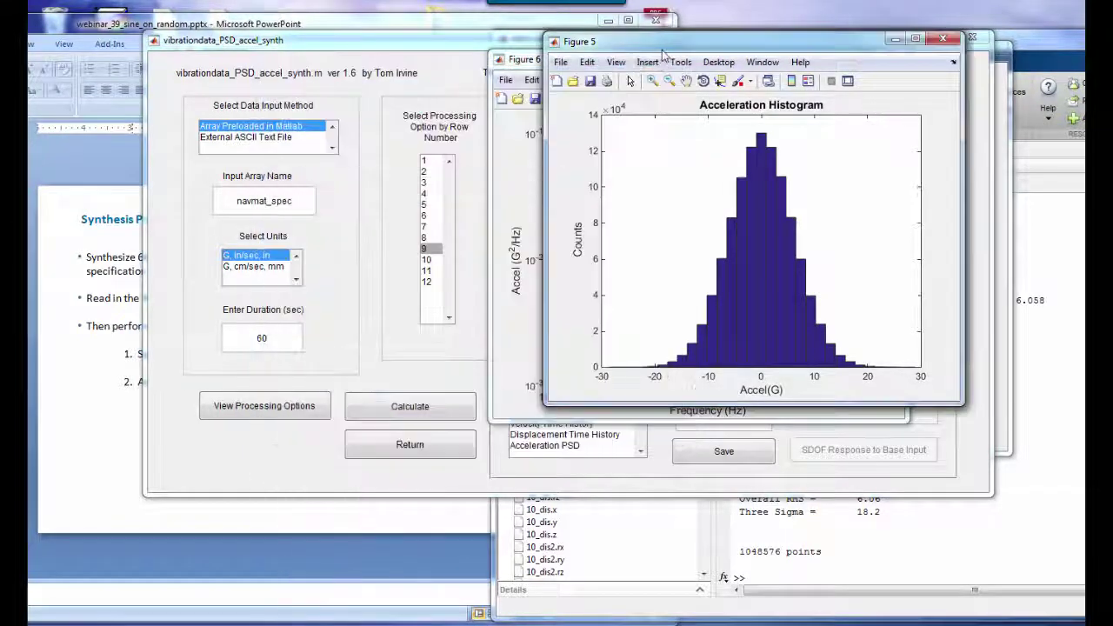
Examine the acceleration histogram and compare the synthesized power spectral density with the specification and its tolerance bands.
{"action": "left_click_drag", "start_coordinate": [664, 44], "coordinate": [414, 99]}
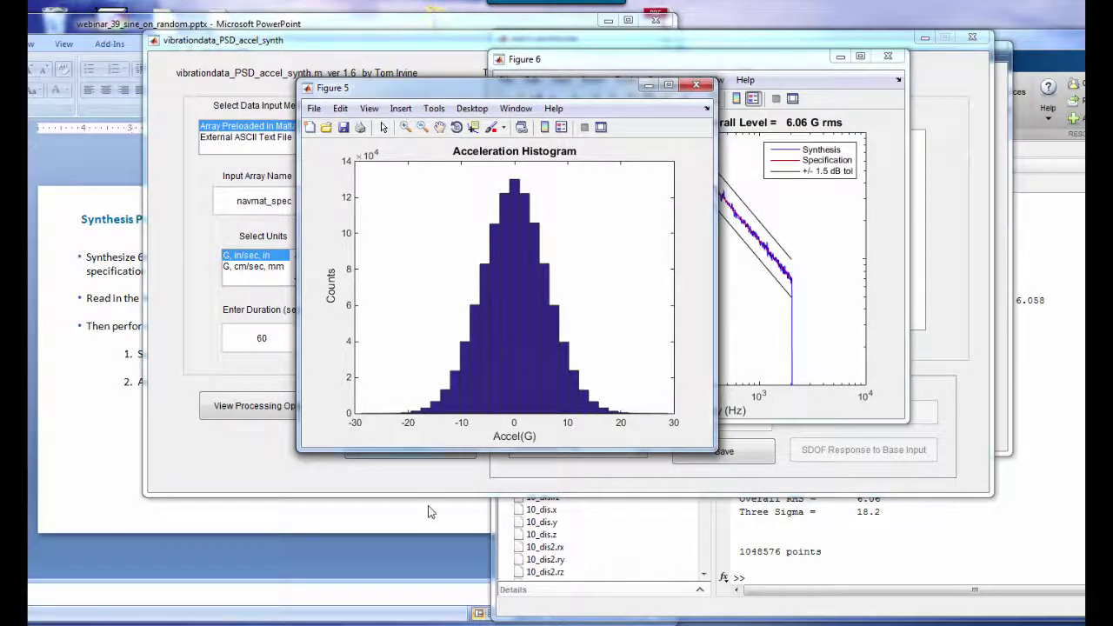
{"action": "left_click", "coordinate": [648, 85]}
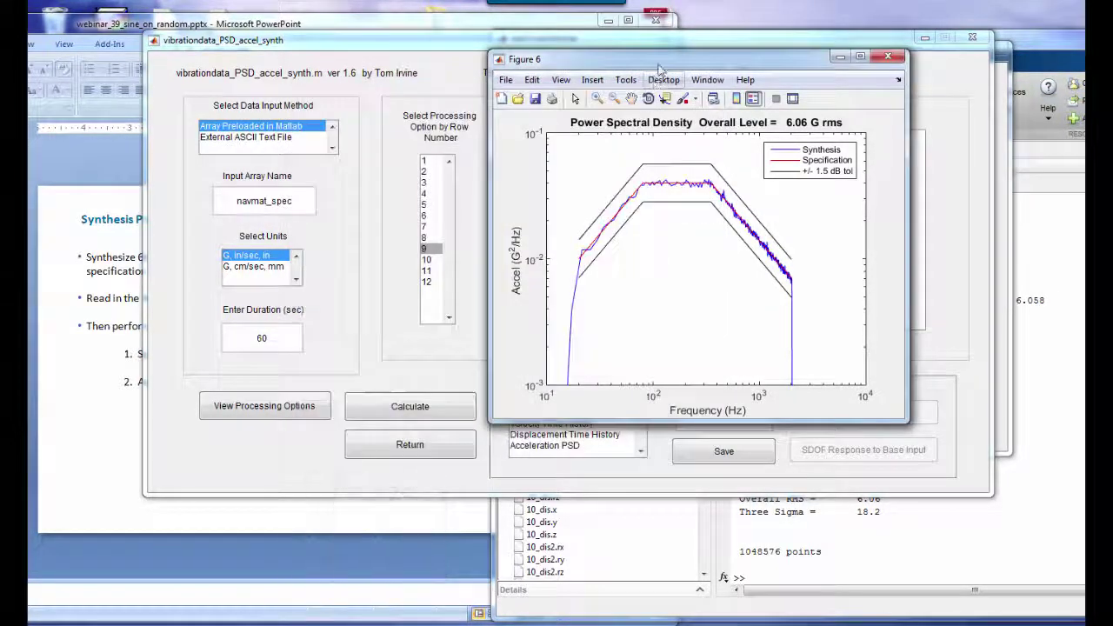
{"action": "left_click_drag", "start_coordinate": [659, 69], "coordinate": [467, 81]}
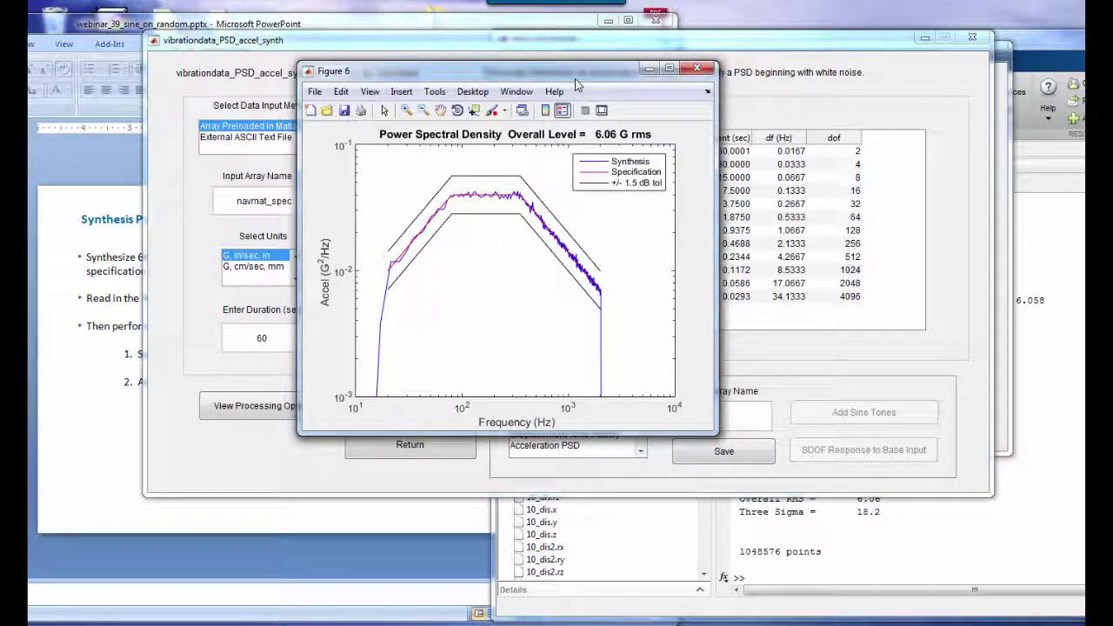
{"action": "left_click_drag", "start_coordinate": [567, 73], "coordinate": [345, 84]}
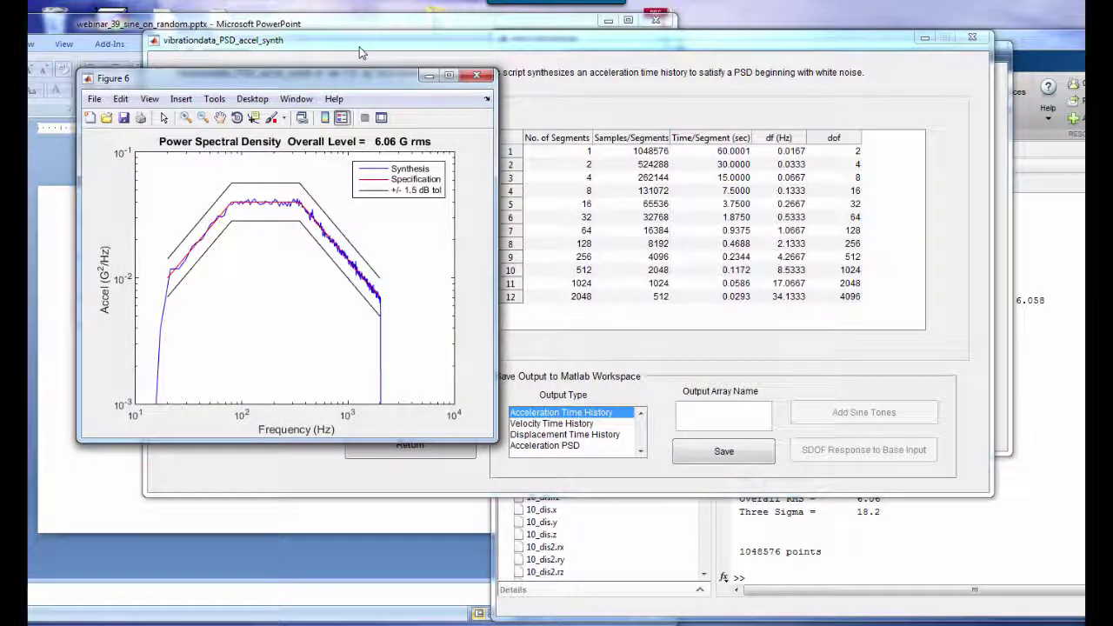
Save the synthesized Acceleration Time History to the MATLAB workspace as accel_th.
{"action": "left_click", "coordinate": [361, 54]}
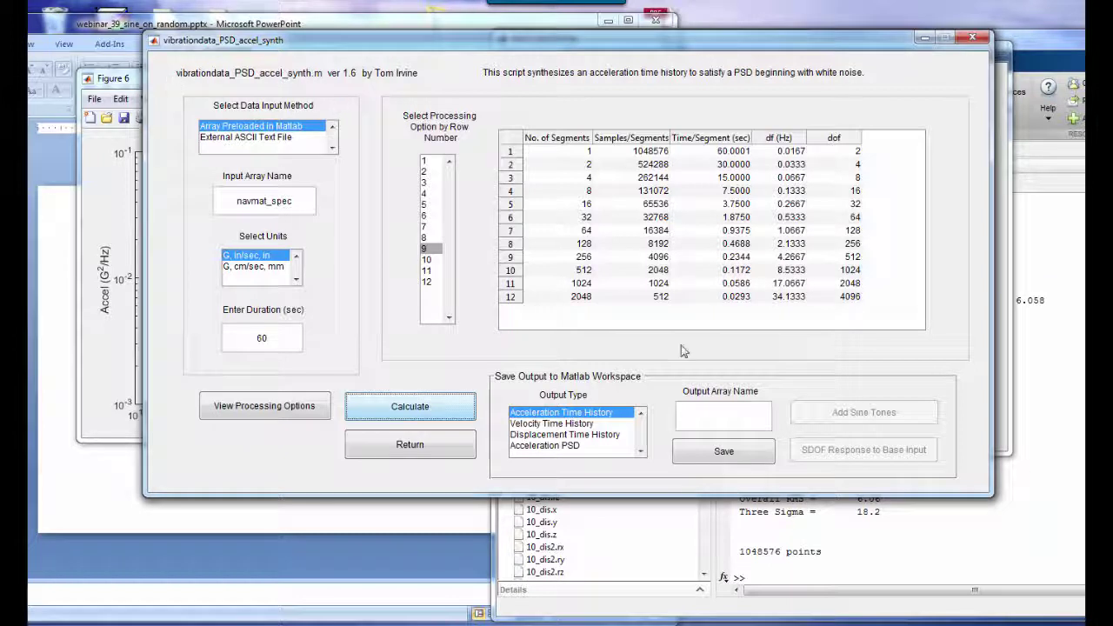
{"action": "left_click", "coordinate": [701, 415]}
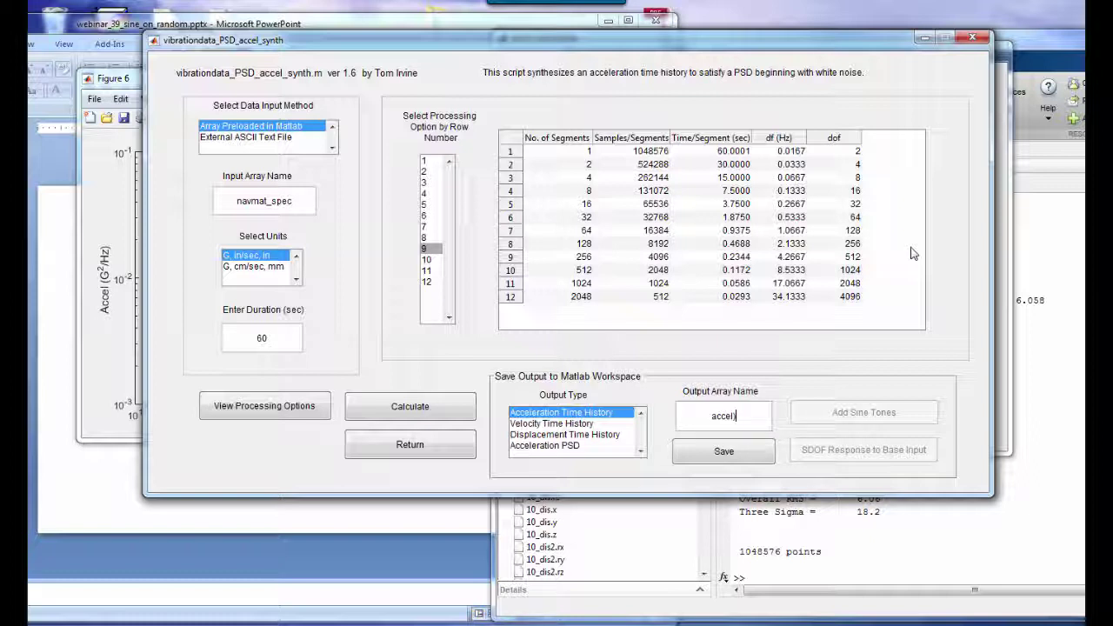
{"action": "type", "text": "_th"}
{"action": "left_click_drag", "start_coordinate": [744, 416], "coordinate": [705, 416]}
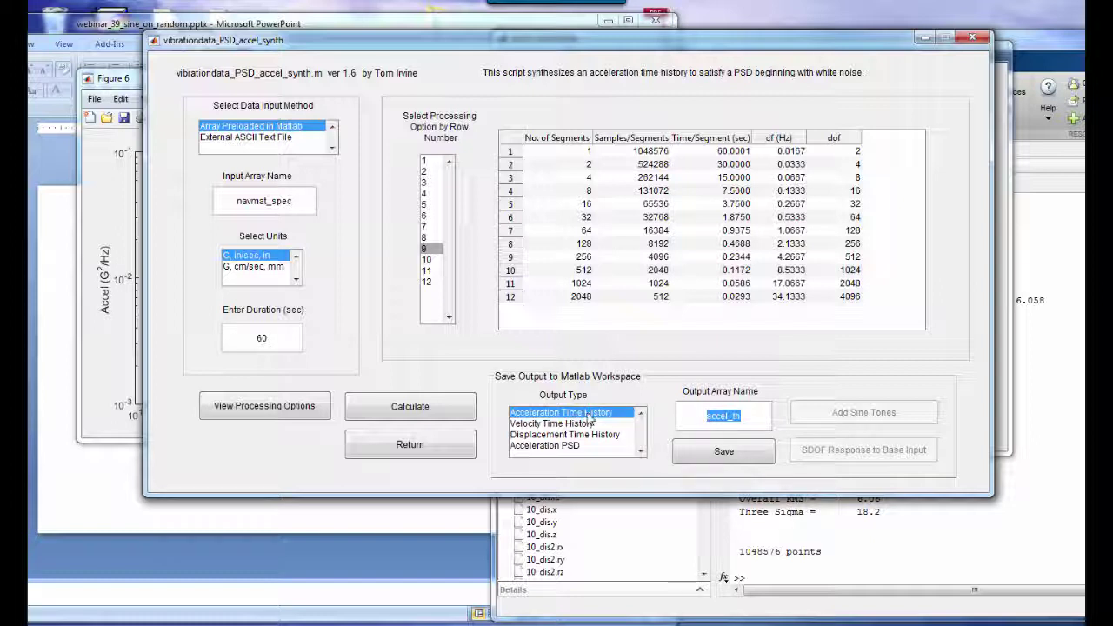
{"action": "left_click", "coordinate": [702, 451]}
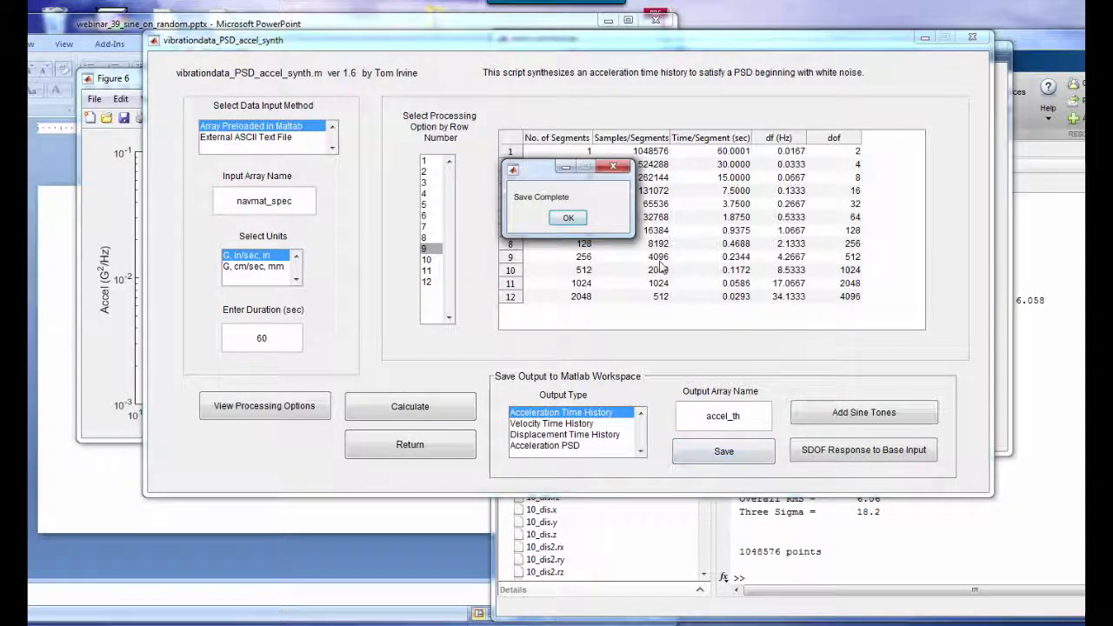
{"action": "left_click", "coordinate": [567, 219]}
Open the Add Sine Tones tool and set it up with input array accel_th and 2 sines.
{"action": "left_click_drag", "start_coordinate": [546, 40], "coordinate": [486, 28]}
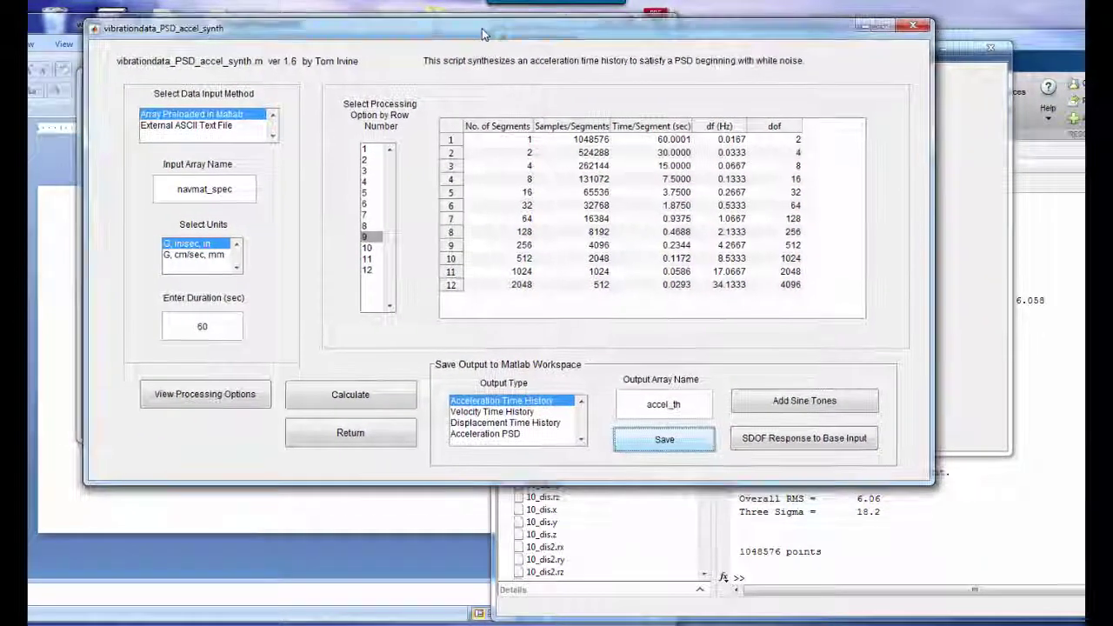
{"action": "left_click", "coordinate": [785, 408]}
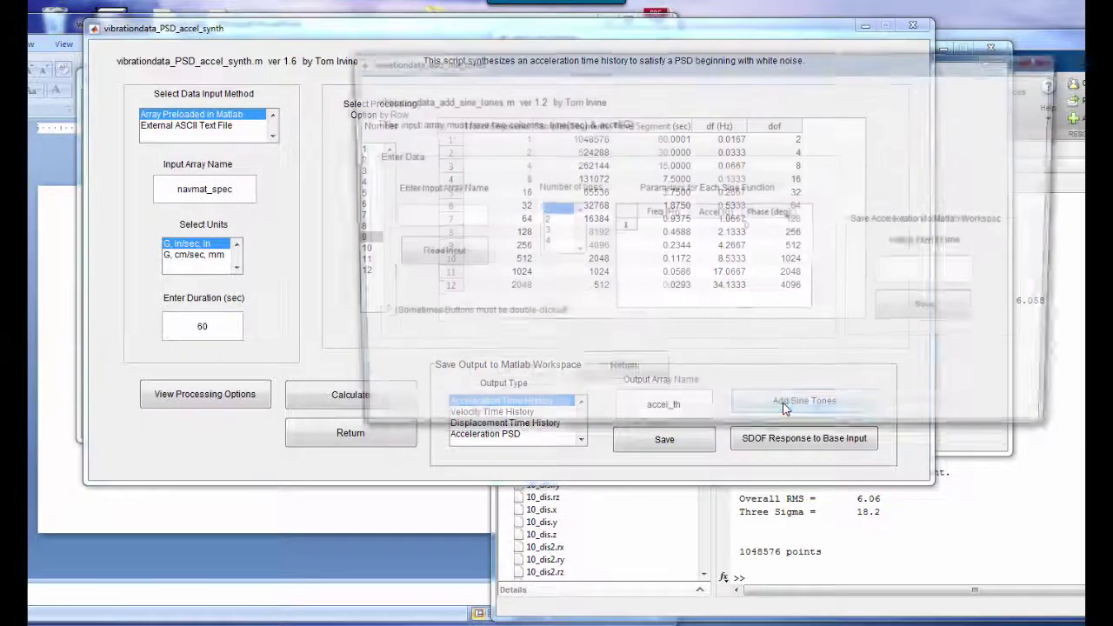
{"action": "left_click_drag", "start_coordinate": [596, 69], "coordinate": [443, 44]}
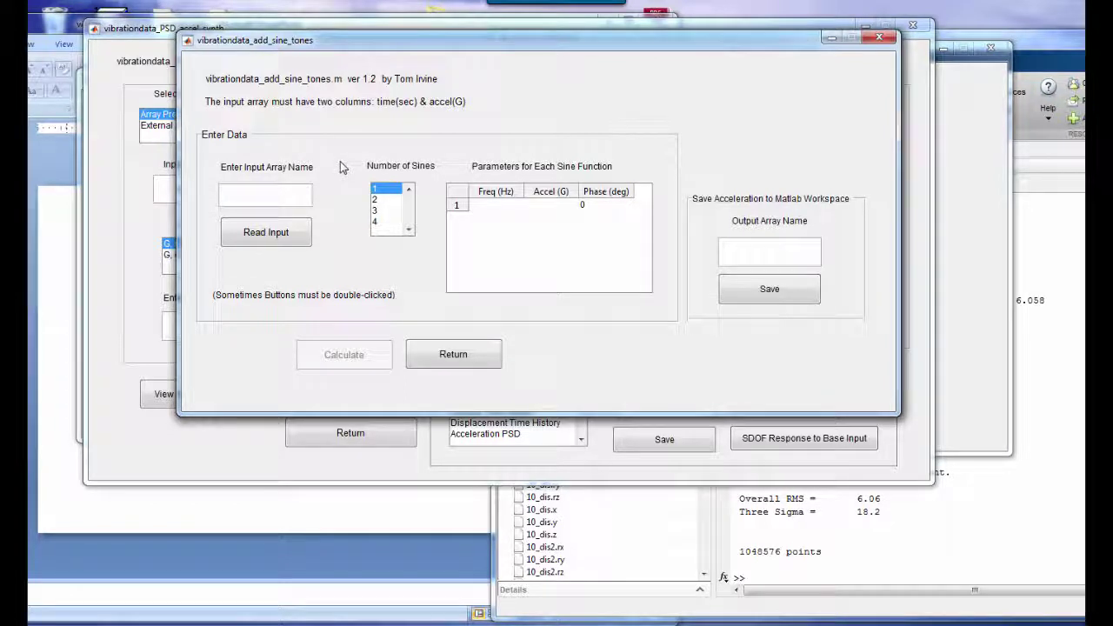
{"action": "type", "text": "accel_th"}
{"action": "left_click", "coordinate": [384, 200]}
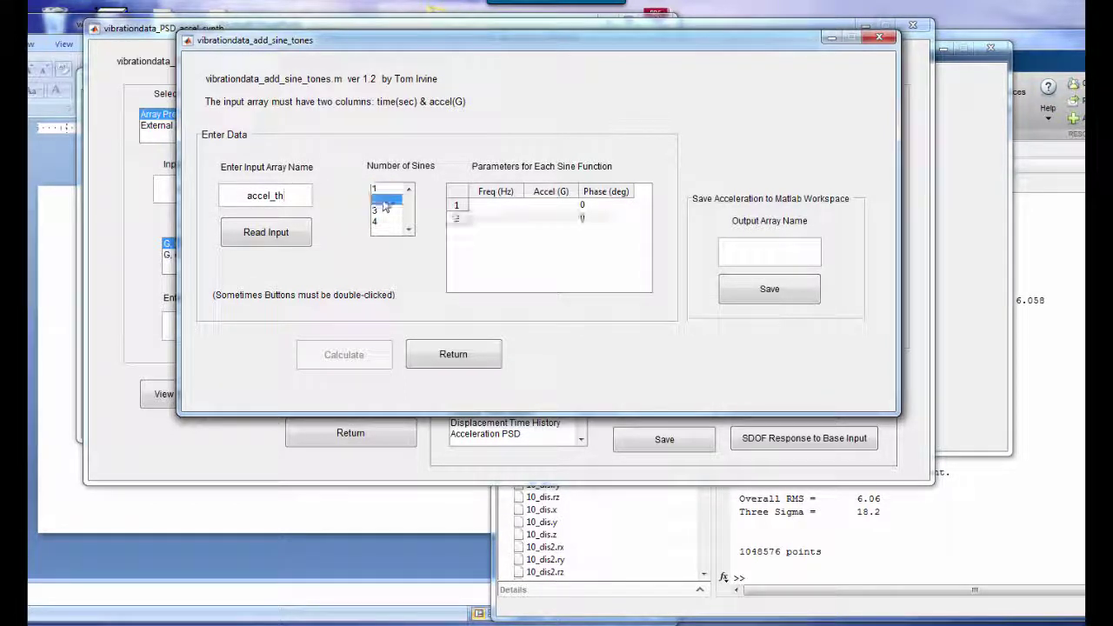
Define the two sine tones as 100 Hz at 10 G and 180 Hz at 10 G.
{"action": "double_click", "coordinate": [500, 207]}
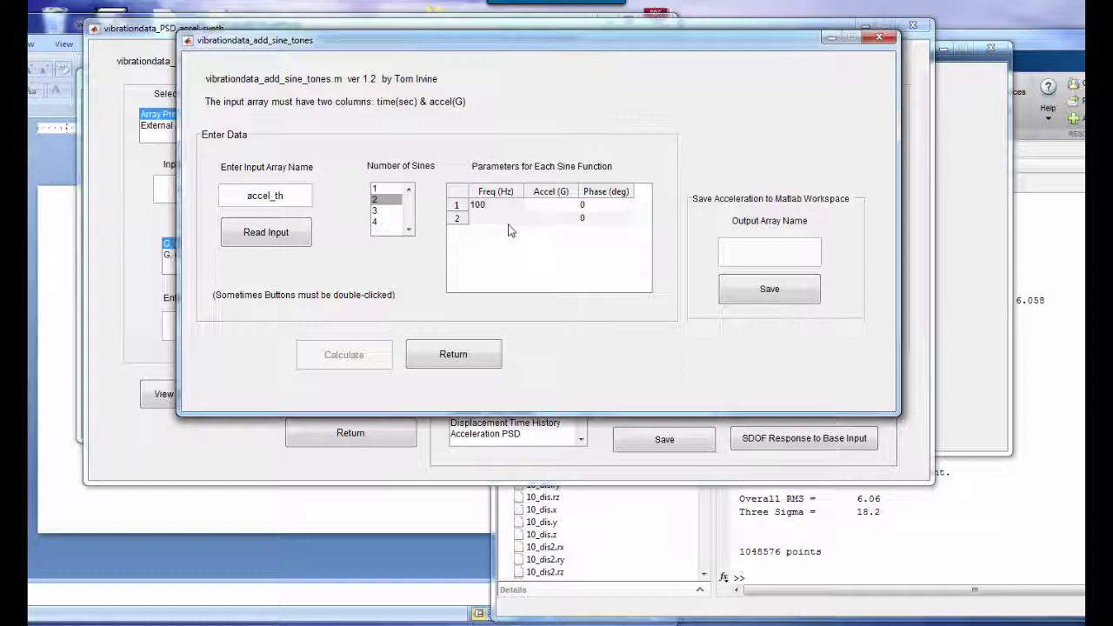
{"action": "double_click", "coordinate": [510, 219]}
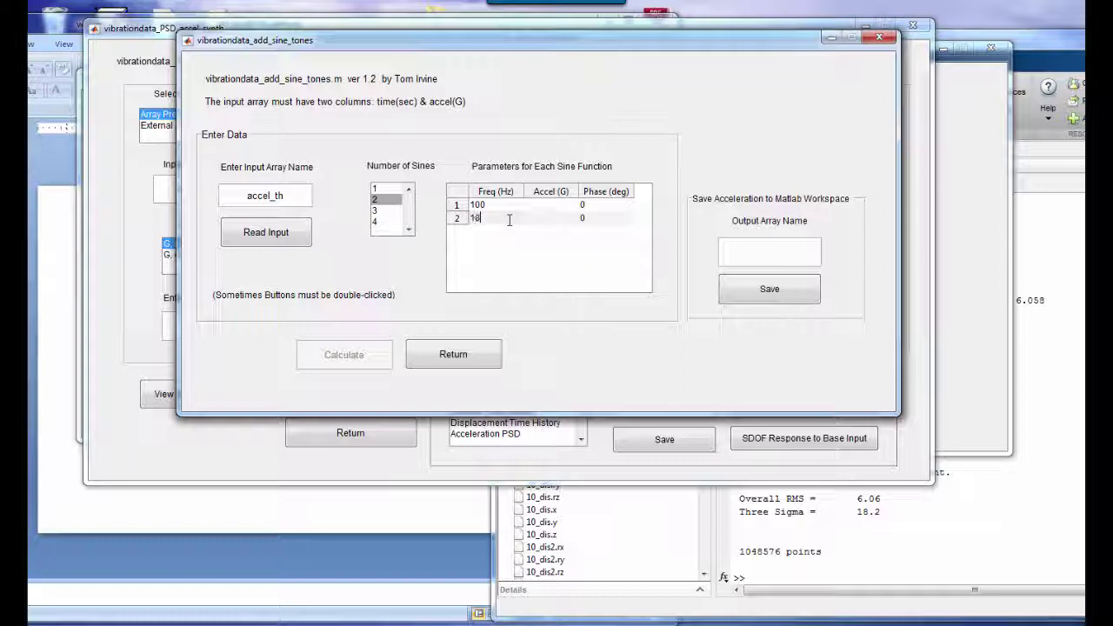
{"action": "double_click", "coordinate": [541, 205]}
{"action": "type", "text": "10"}
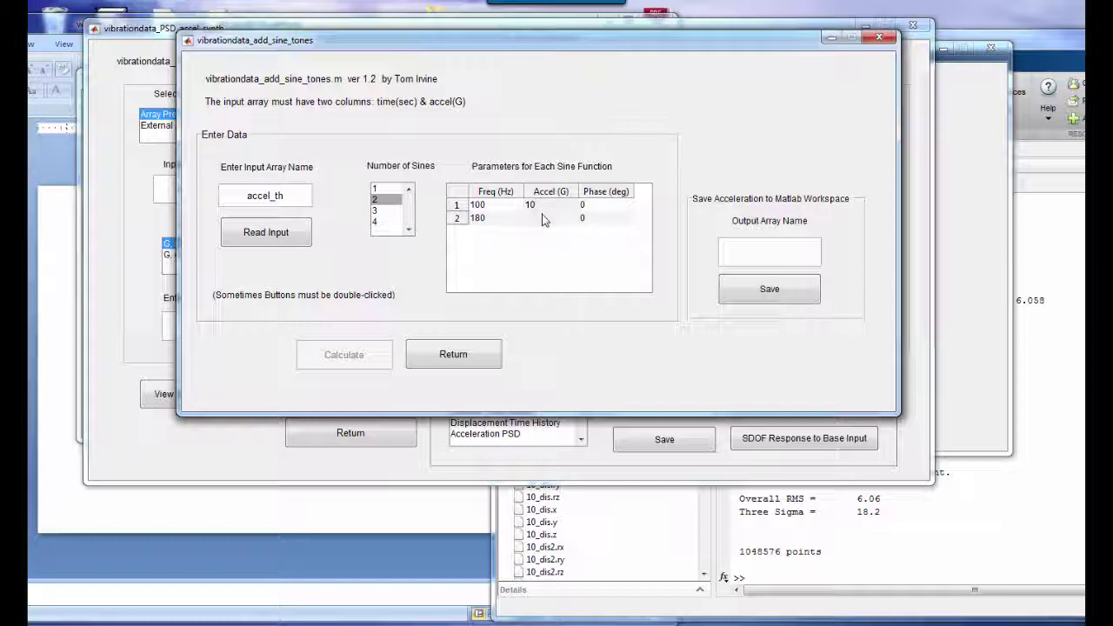
{"action": "double_click", "coordinate": [542, 218]}
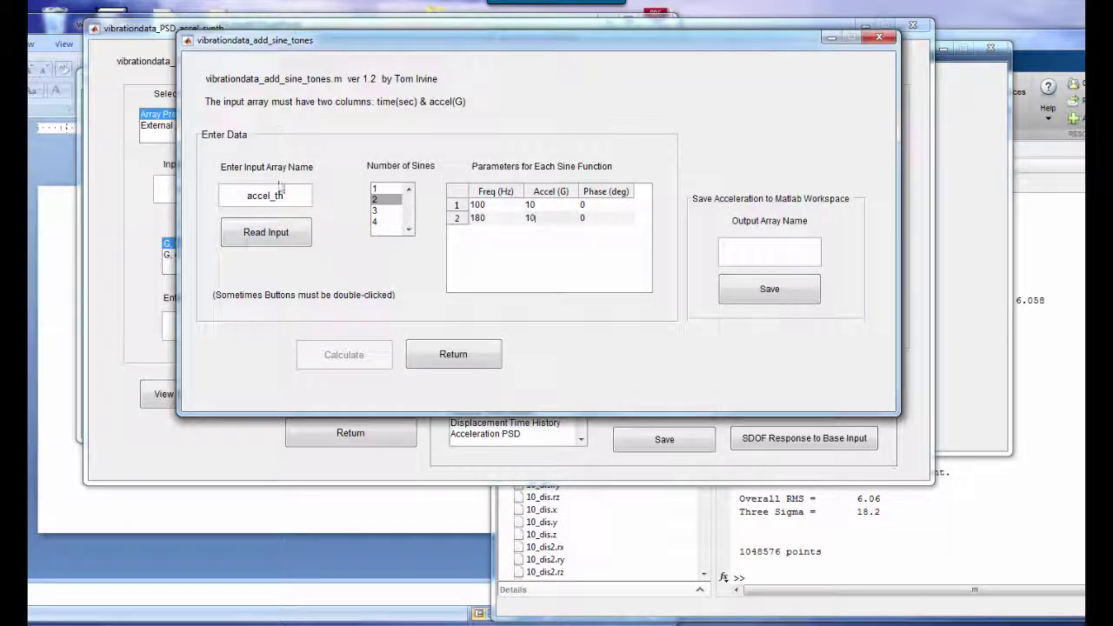
Read the accel_th input array, calculate the sine-on-random time history, and move the result plots aside.
{"action": "left_click", "coordinate": [267, 235]}
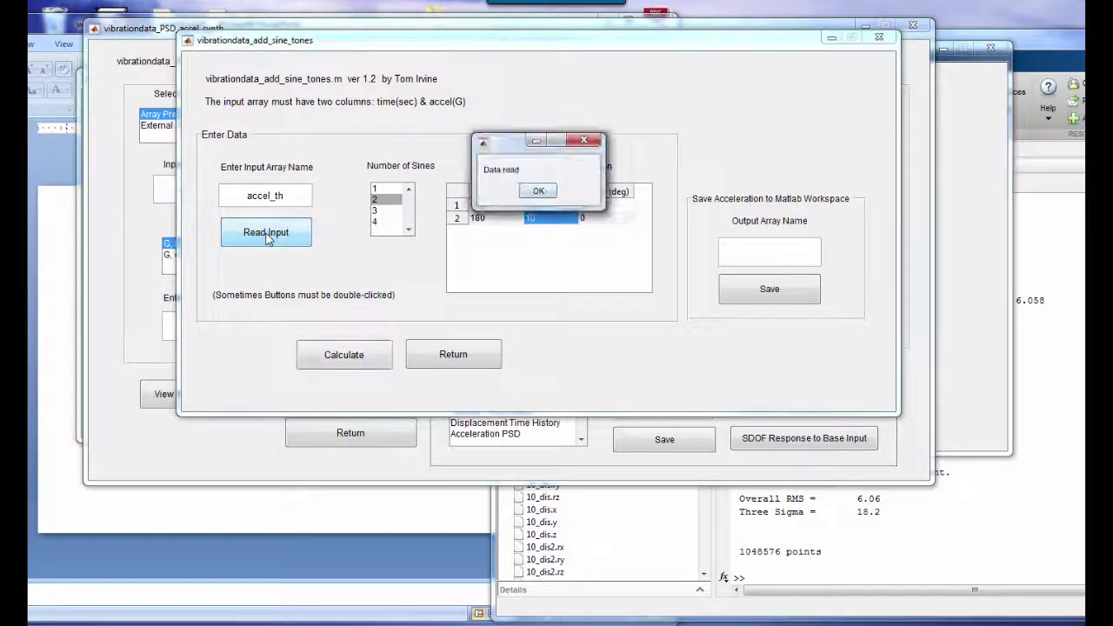
{"action": "left_click", "coordinate": [539, 191]}
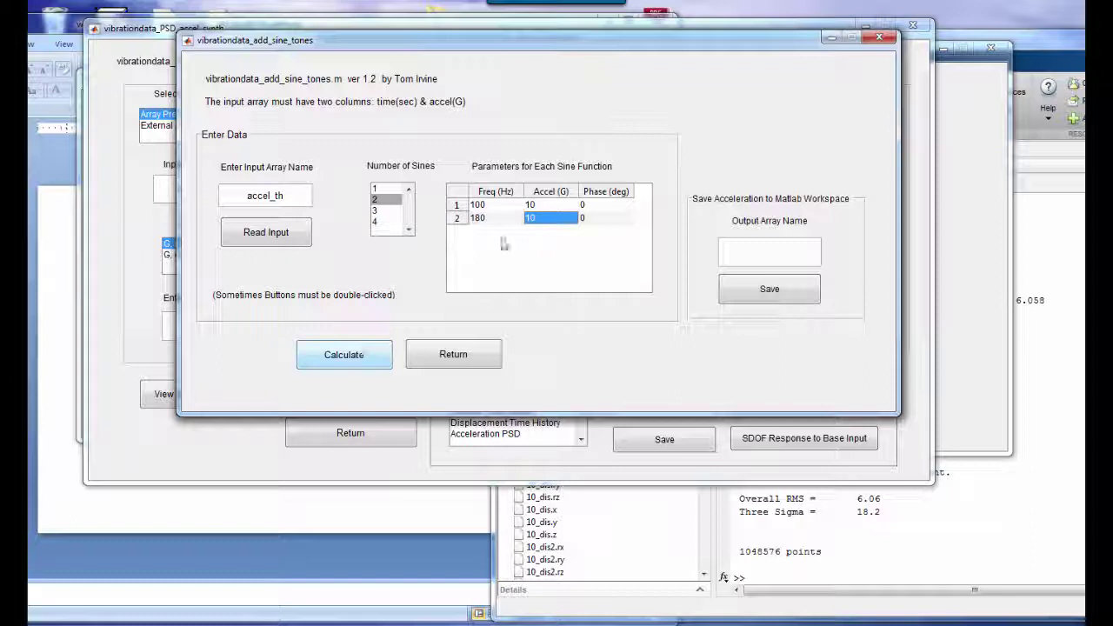
{"action": "left_click", "coordinate": [353, 363]}
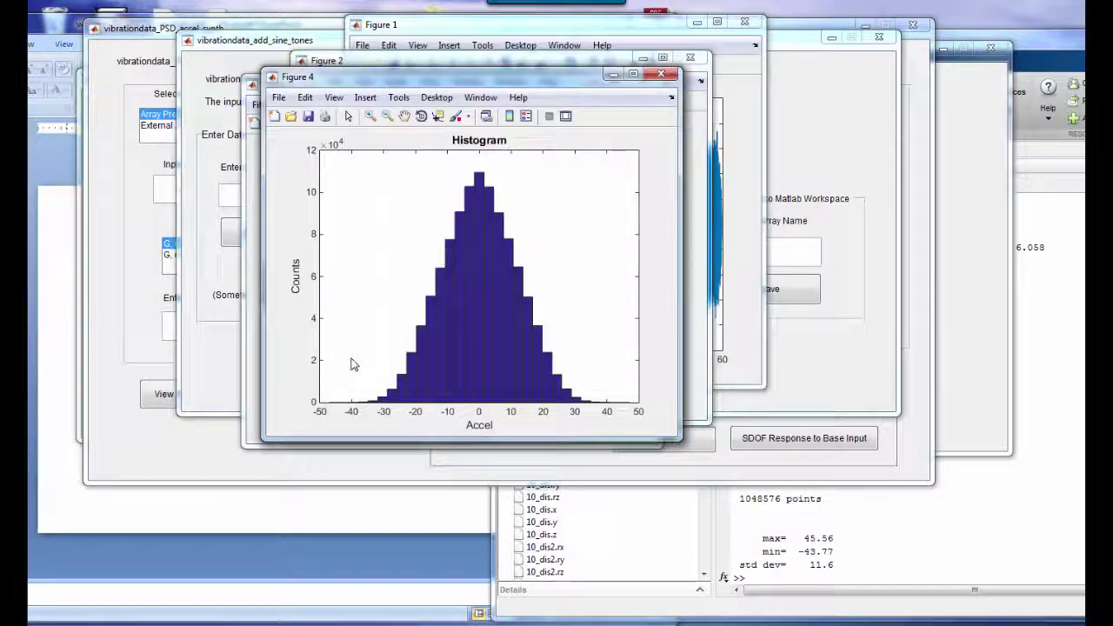
{"action": "left_click_drag", "start_coordinate": [477, 81], "coordinate": [375, 163]}
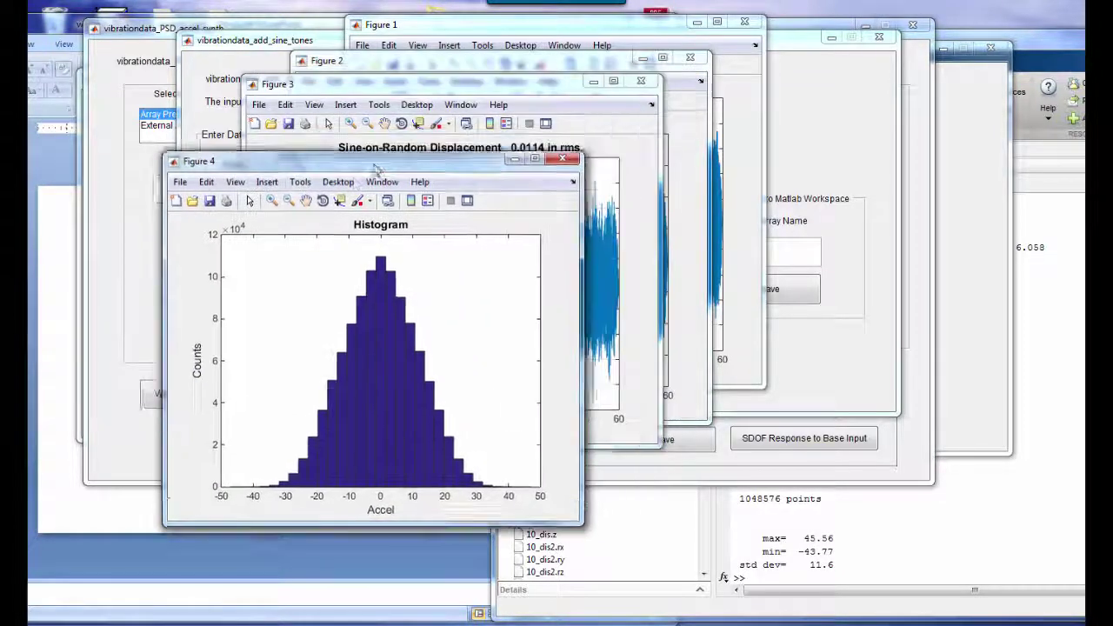
{"action": "left_click_drag", "start_coordinate": [400, 70], "coordinate": [254, 76]}
{"action": "left_click_drag", "start_coordinate": [431, 37], "coordinate": [254, 45]}
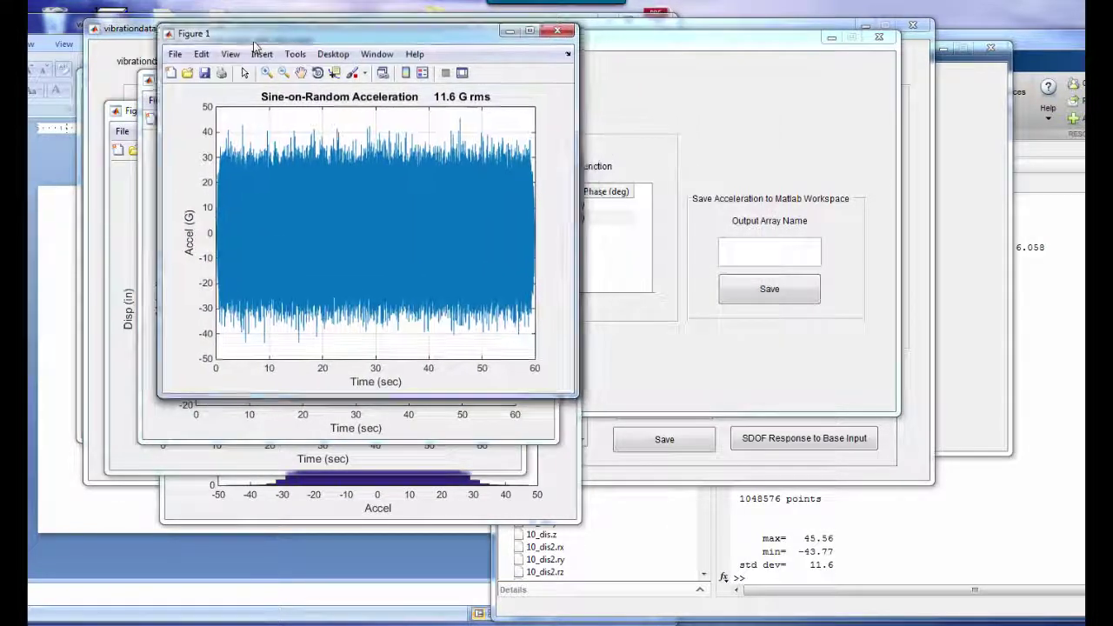
Save the sine-on-random acceleration to the MATLAB workspace as sor_th.
{"action": "left_click", "coordinate": [598, 61]}
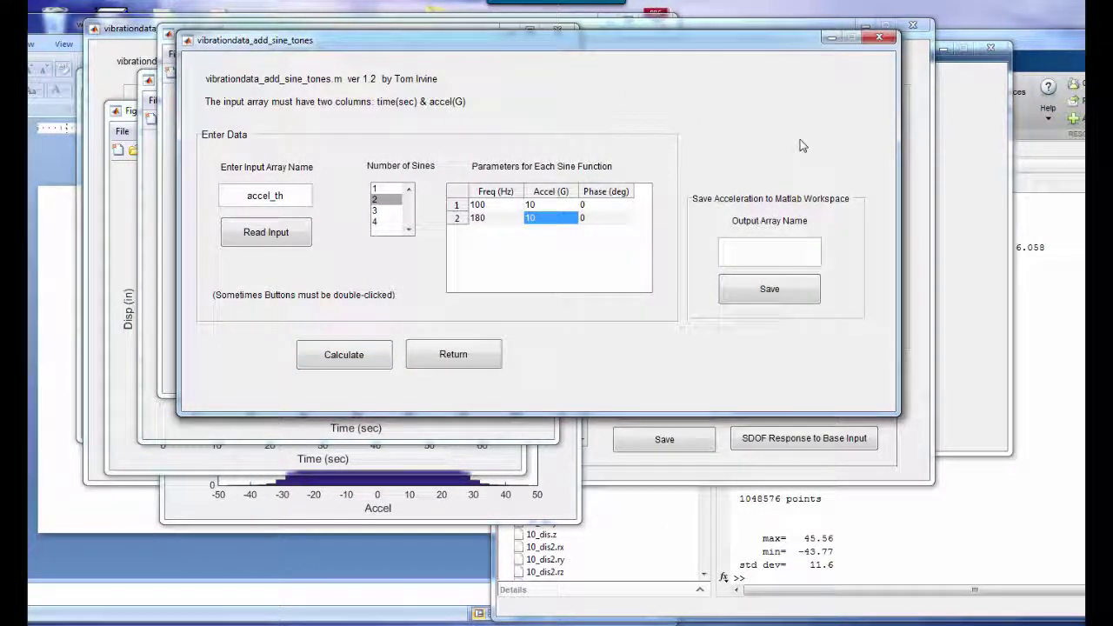
{"action": "type", "text": "sor_"}
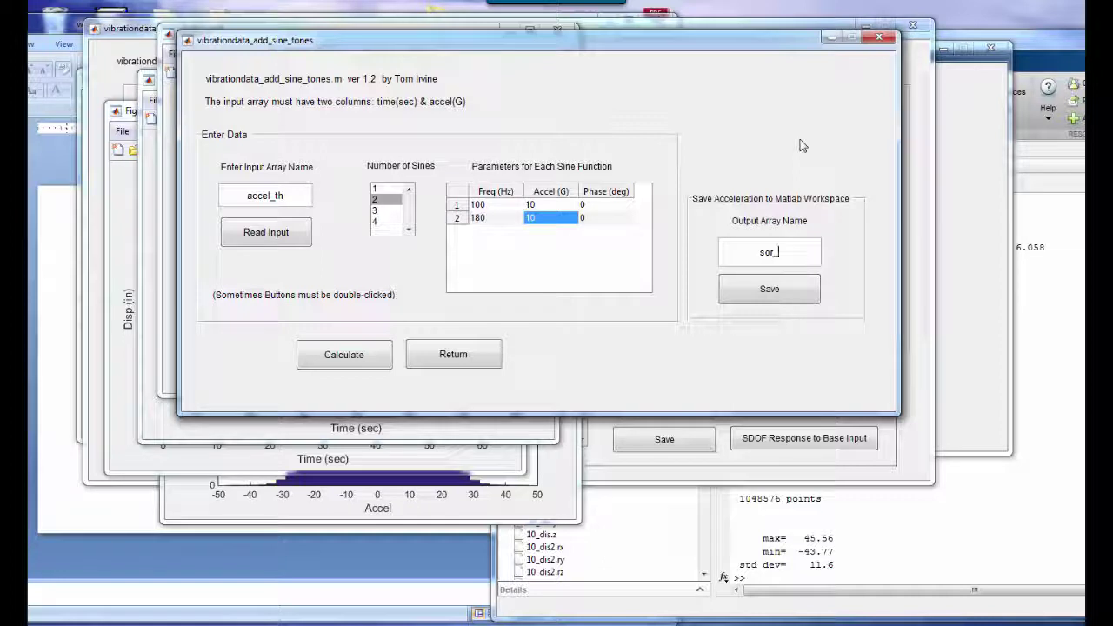
{"action": "type", "text": "th"}
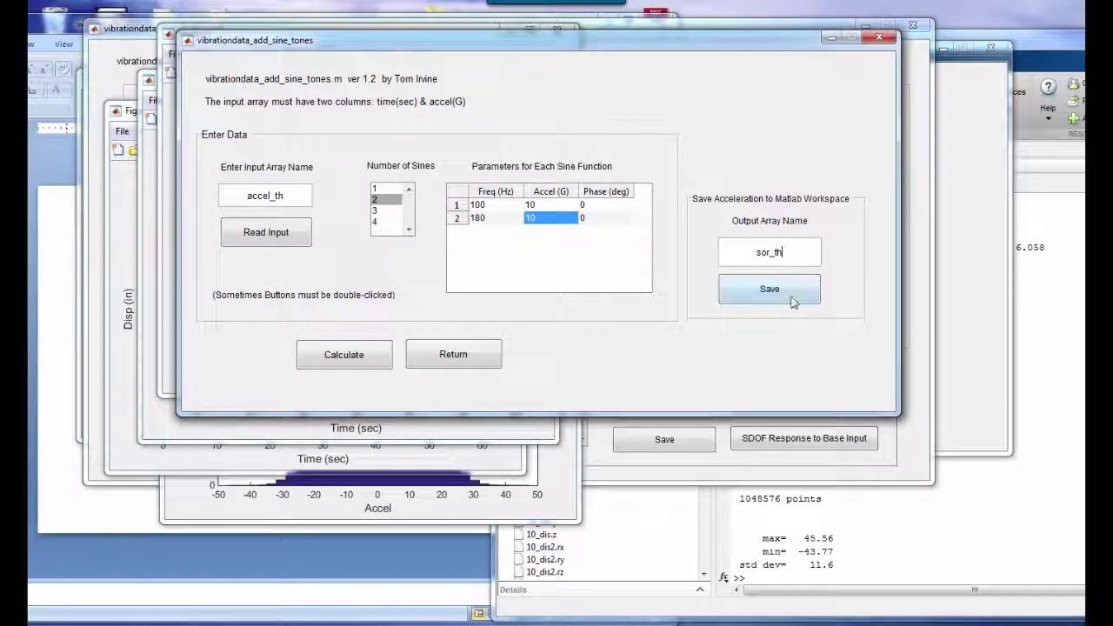
{"action": "left_click_drag", "start_coordinate": [790, 253], "coordinate": [755, 254]}
{"action": "left_click", "coordinate": [769, 292]}
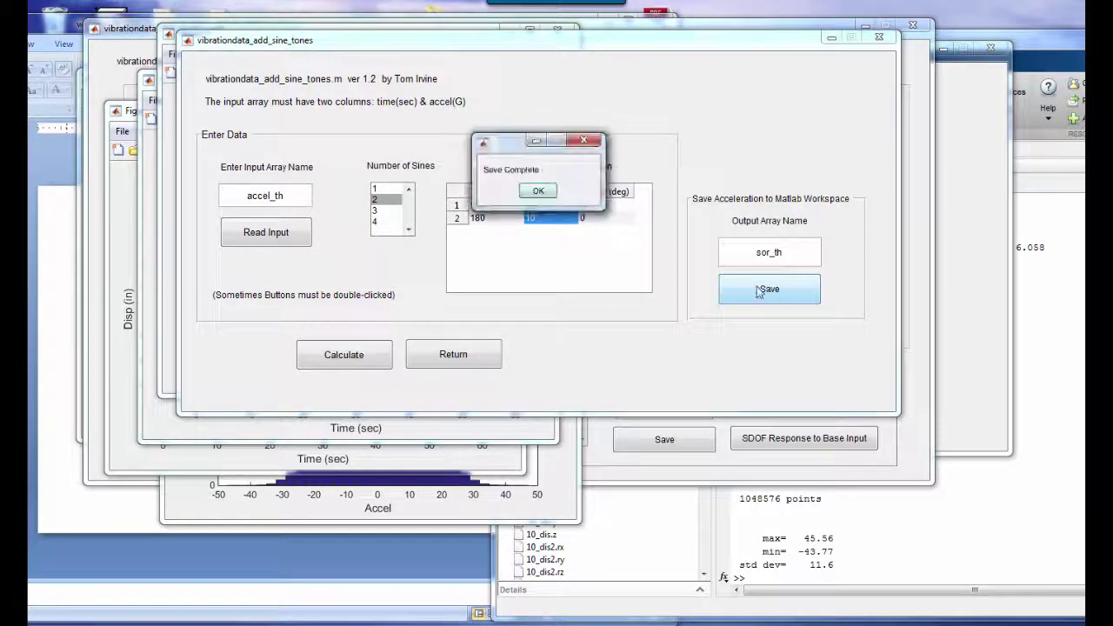
{"action": "left_click", "coordinate": [538, 190]}
Examine the sine-on-random acceleration plot closely over a short interval from about 22.85 to 23.03 seconds.
{"action": "left_click_drag", "start_coordinate": [402, 47], "coordinate": [827, 94]}
{"action": "left_click_drag", "start_coordinate": [390, 41], "coordinate": [517, 59]}
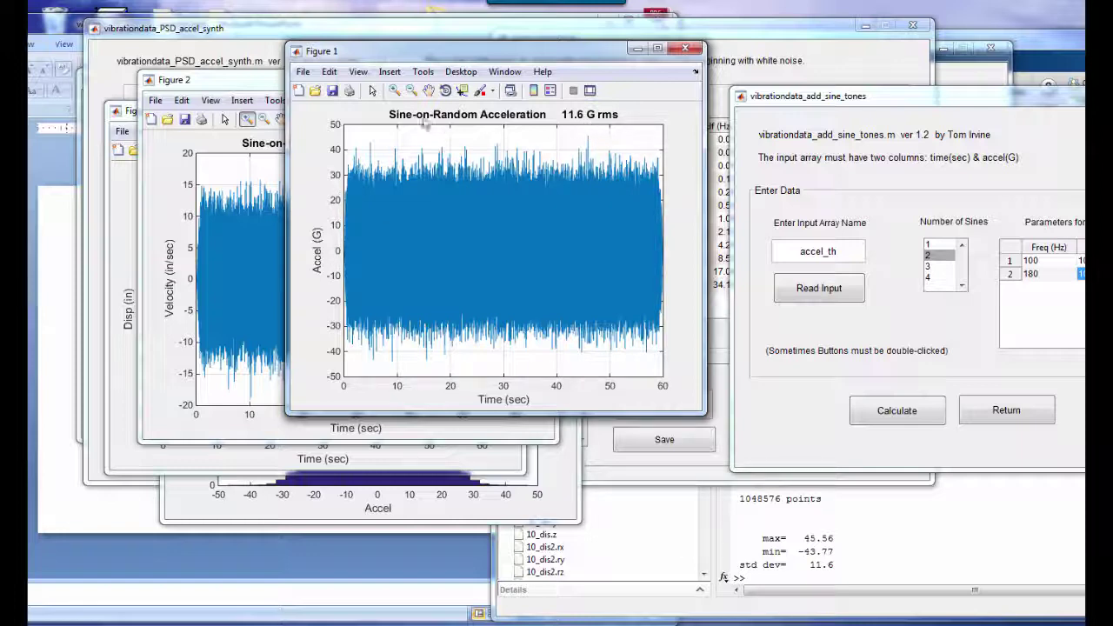
{"action": "left_click", "coordinate": [396, 90]}
{"action": "left_click_drag", "start_coordinate": [456, 133], "coordinate": [481, 366]}
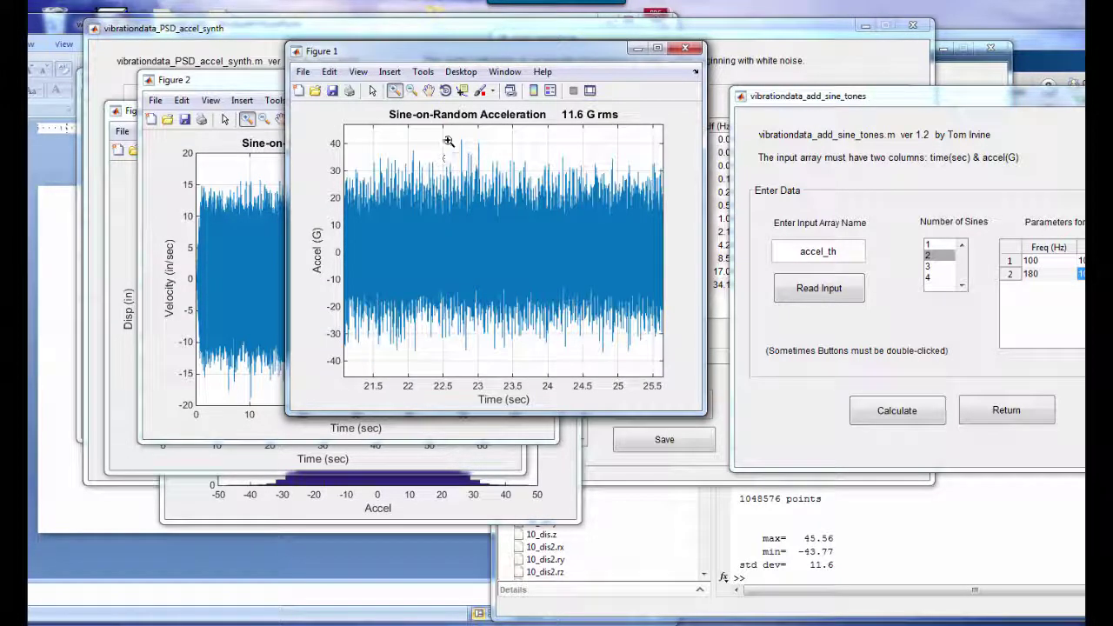
{"action": "left_click_drag", "start_coordinate": [448, 129], "coordinate": [498, 372]}
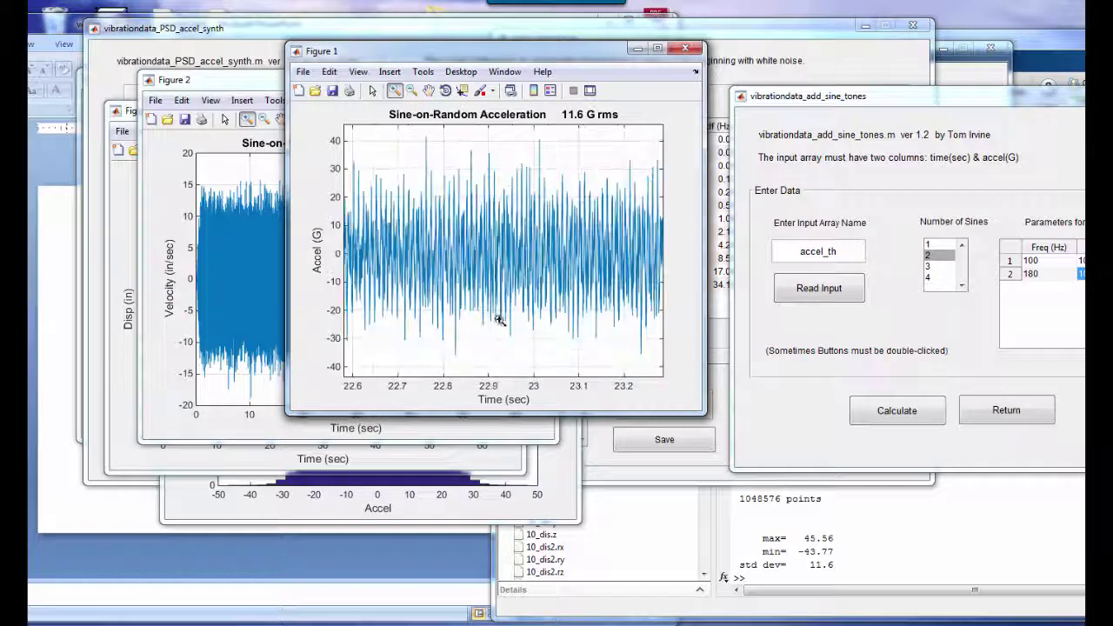
{"action": "left_click_drag", "start_coordinate": [427, 128], "coordinate": [577, 368]}
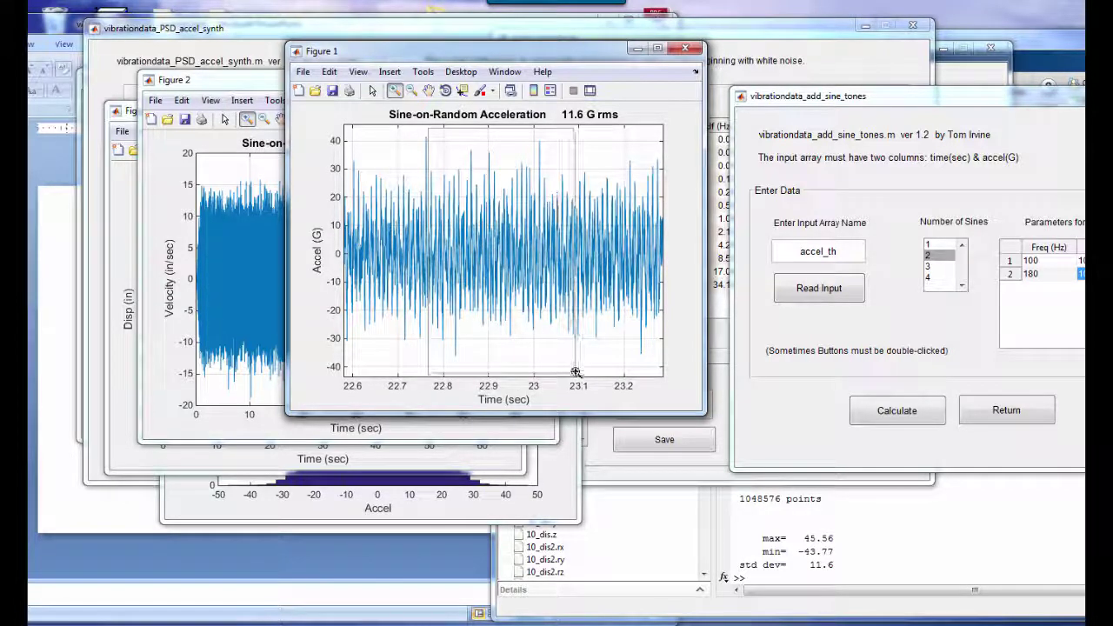
{"action": "left_click_drag", "start_coordinate": [422, 130], "coordinate": [606, 349]}
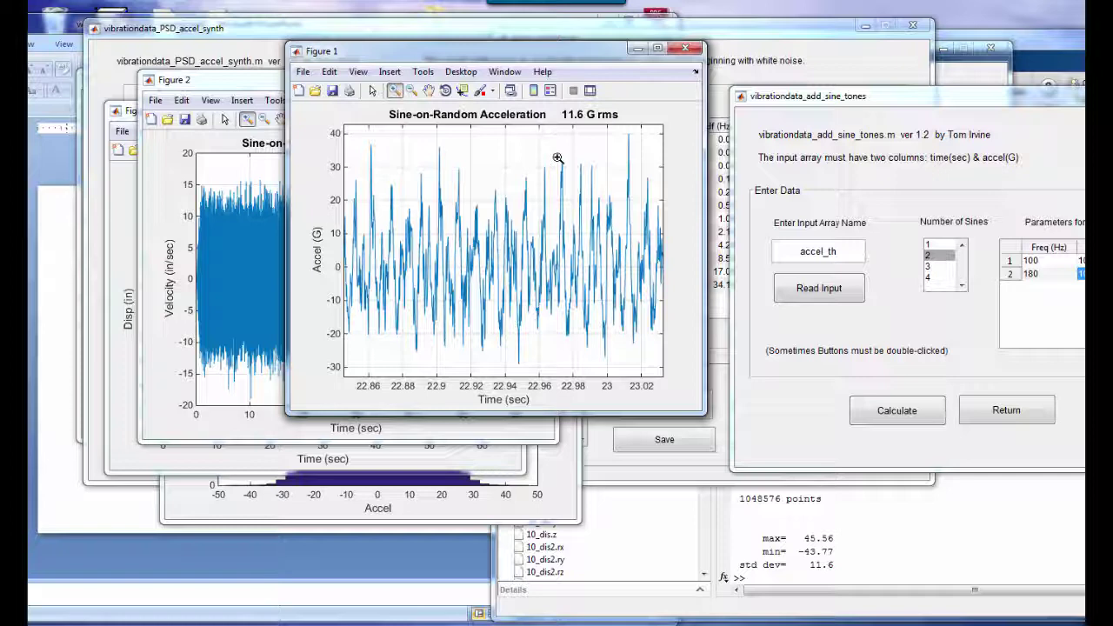
Review the sine-on-random velocity and displacement plots alongside the acceleration plot.
{"action": "left_click_drag", "start_coordinate": [505, 51], "coordinate": [581, 24]}
{"action": "left_click_drag", "start_coordinate": [344, 84], "coordinate": [396, 69]}
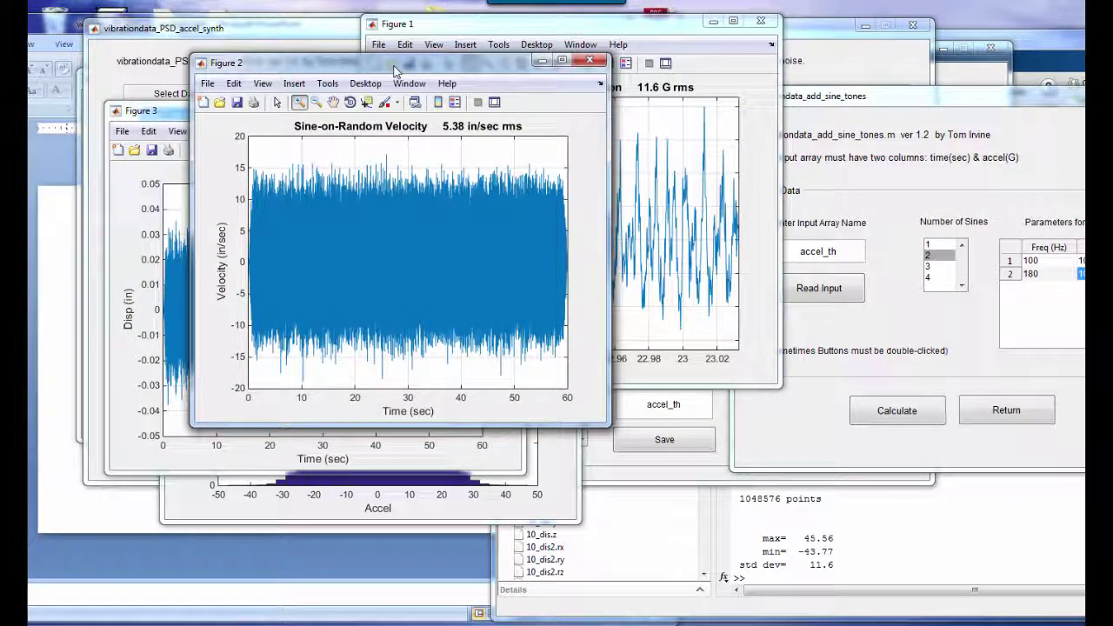
{"action": "left_click", "coordinate": [161, 139]}
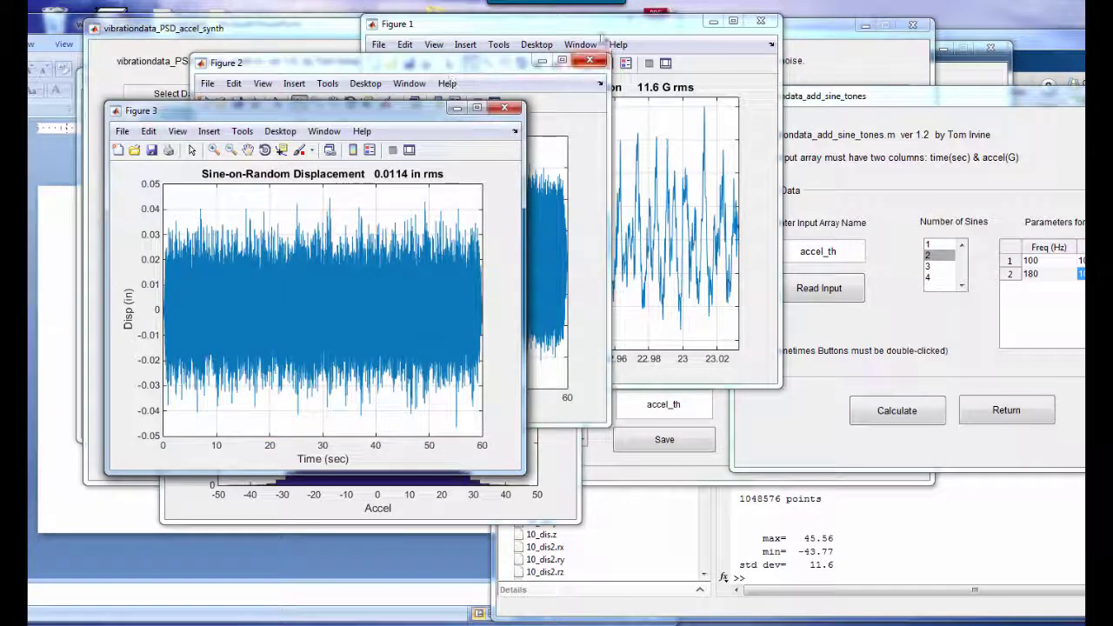
{"action": "left_click_drag", "start_coordinate": [601, 27], "coordinate": [827, 36]}
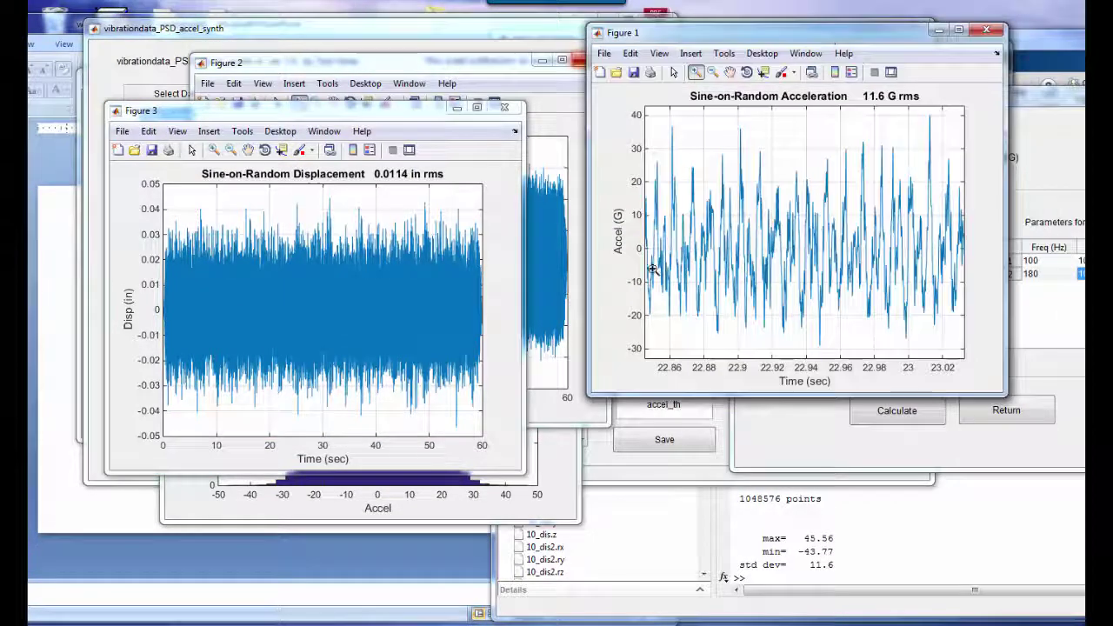
{"action": "left_click", "coordinate": [463, 76]}
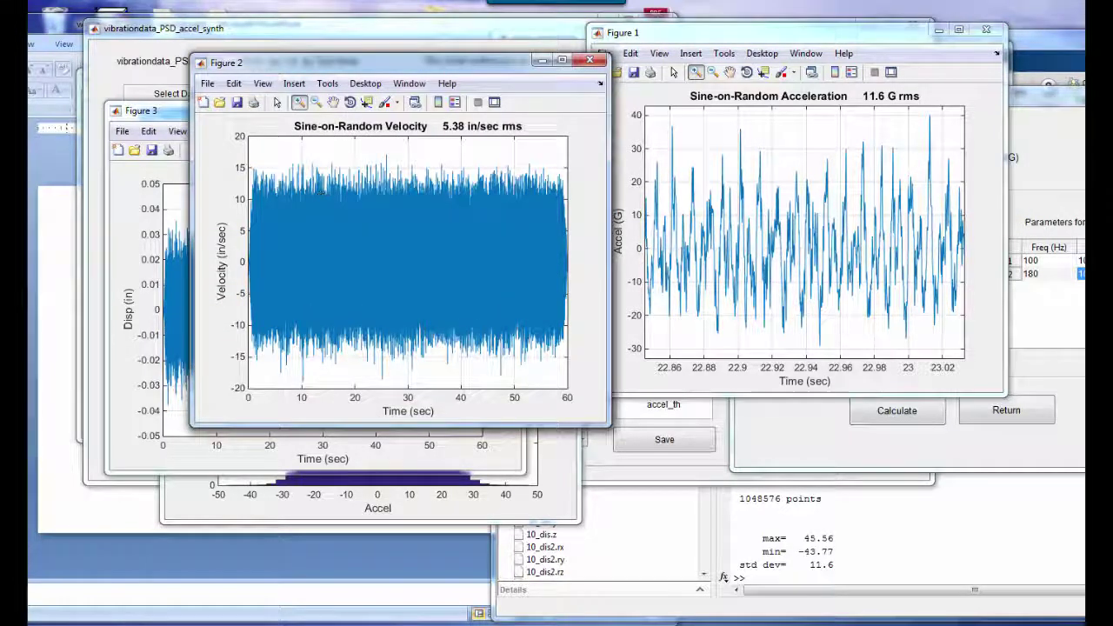
{"action": "left_click", "coordinate": [118, 365]}
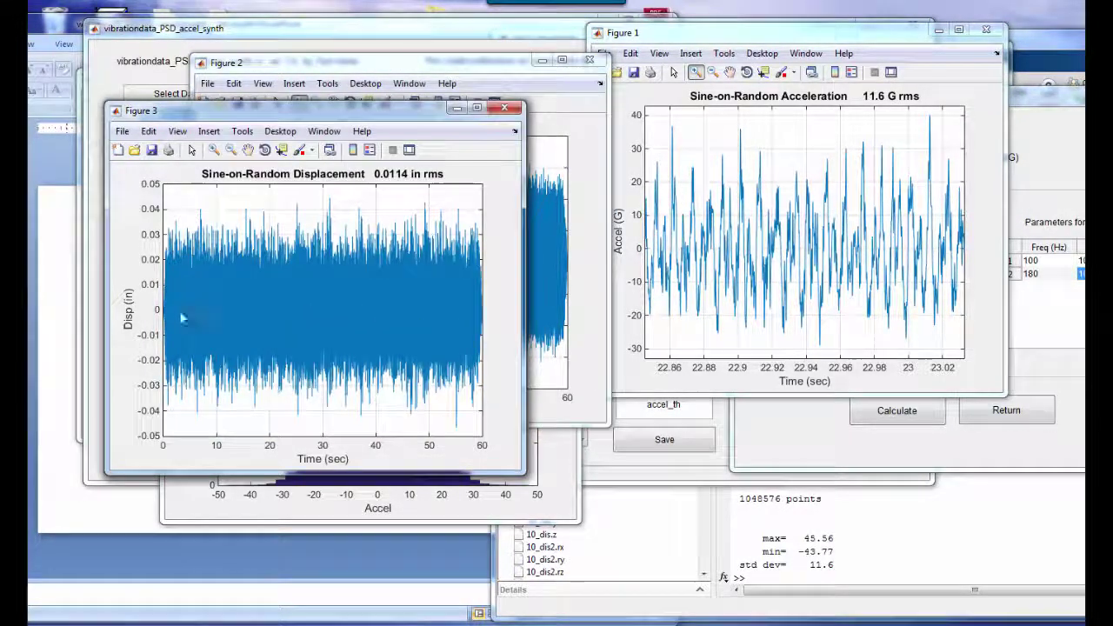
Minimize the displacement, velocity and acceleration plots, examine the sine-on-random histogram, and put it away too.
{"action": "left_click", "coordinate": [456, 108]}
{"action": "left_click", "coordinate": [543, 62]}
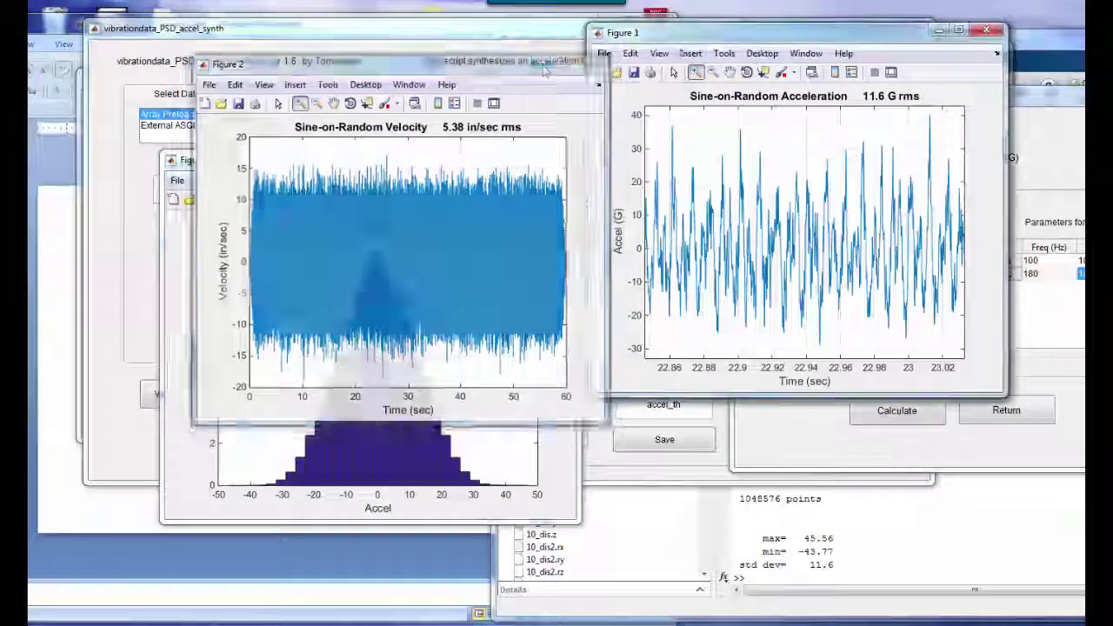
{"action": "left_click_drag", "start_coordinate": [689, 38], "coordinate": [315, 100]}
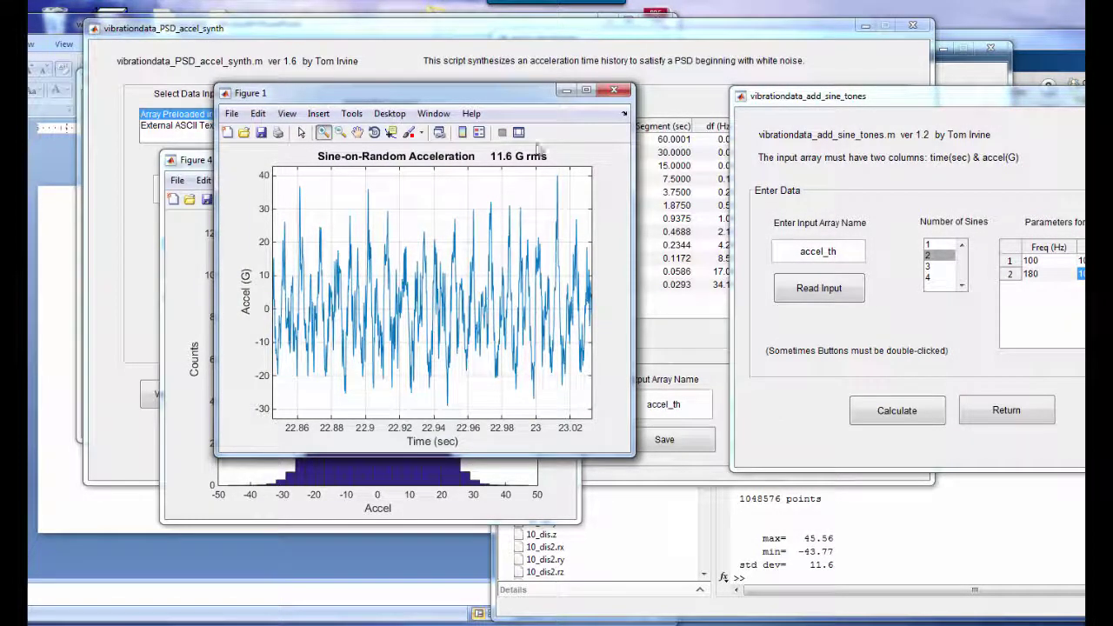
{"action": "left_click", "coordinate": [567, 89]}
{"action": "left_click_drag", "start_coordinate": [404, 148], "coordinate": [420, 61]}
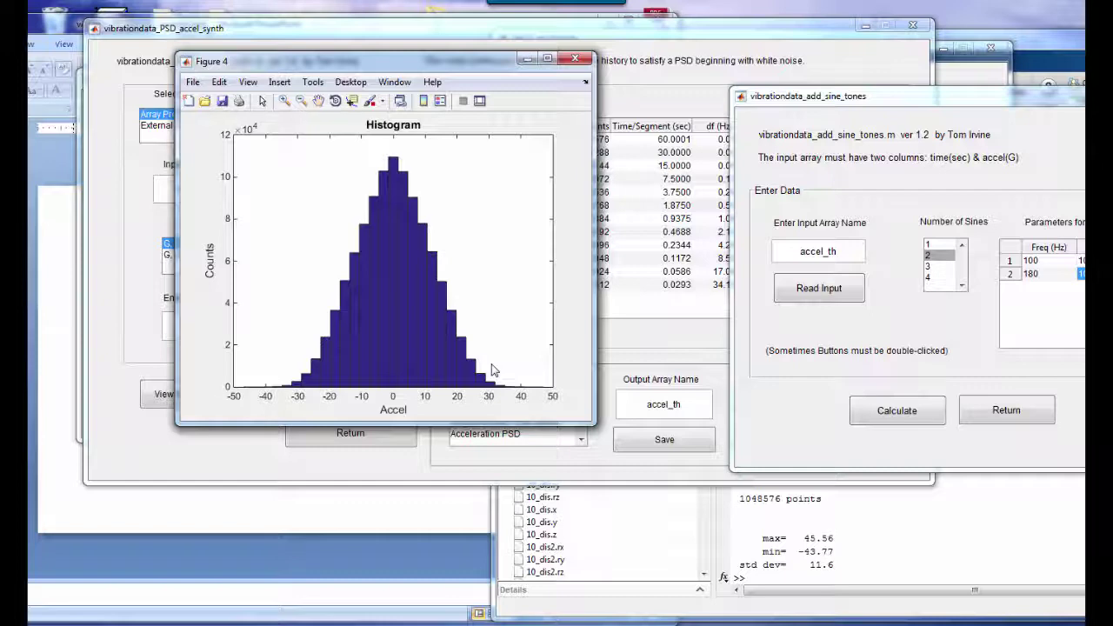
{"action": "left_click_drag", "start_coordinate": [503, 63], "coordinate": [480, 93]}
{"action": "left_click", "coordinate": [502, 89]}
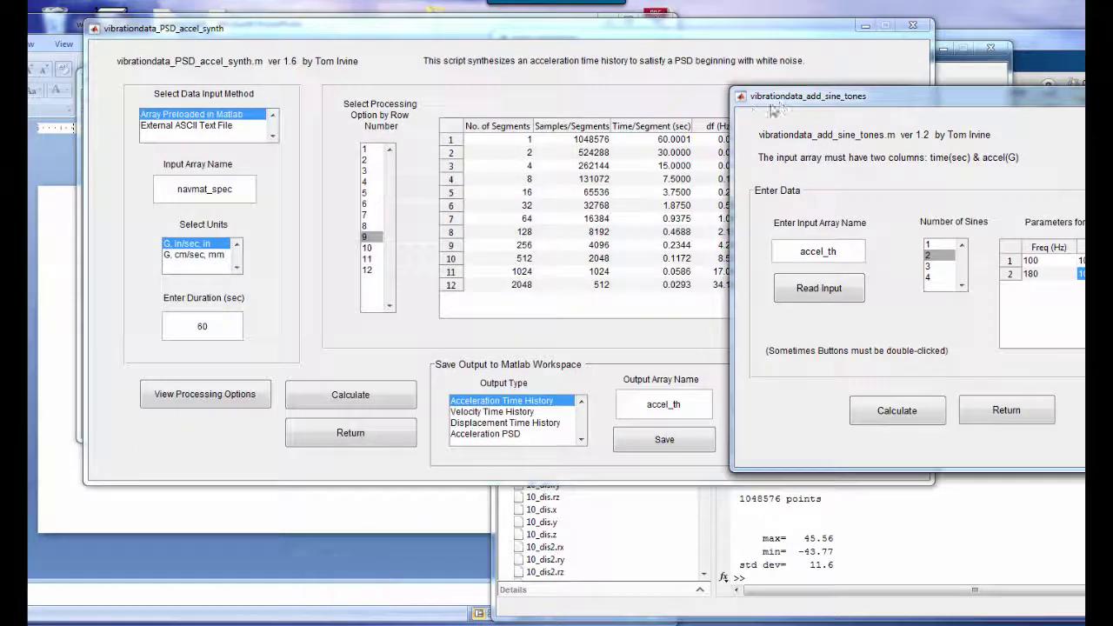
Put away the Add Sine Tones window and start a Statistics analysis for Time History data from the main vibrationdata window.
{"action": "left_click_drag", "start_coordinate": [778, 100], "coordinate": [307, 103]}
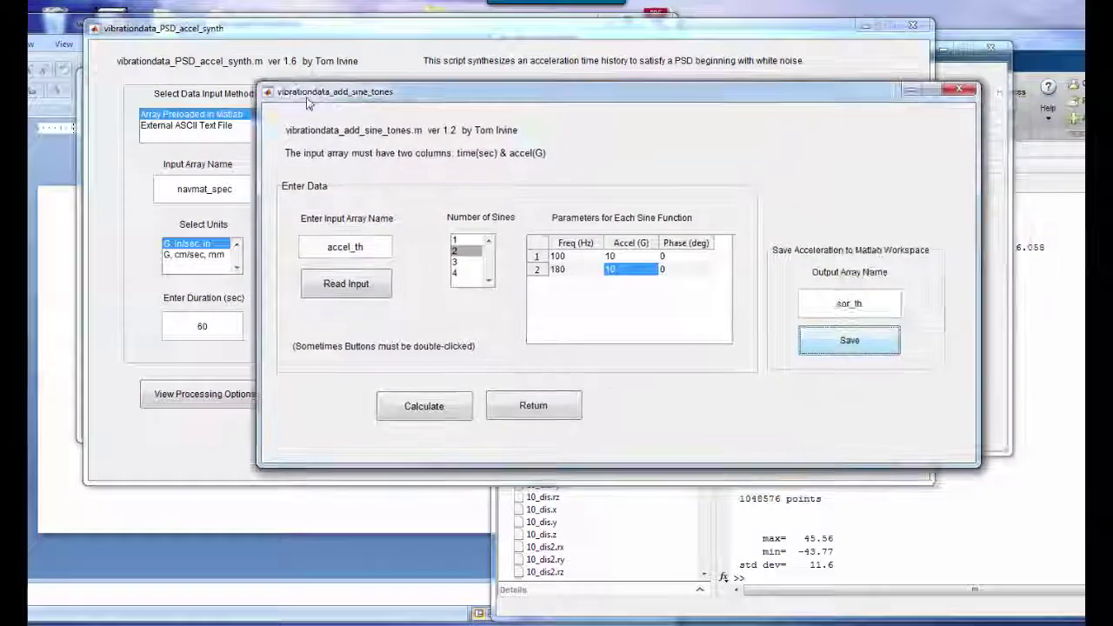
{"action": "left_click", "coordinate": [911, 94]}
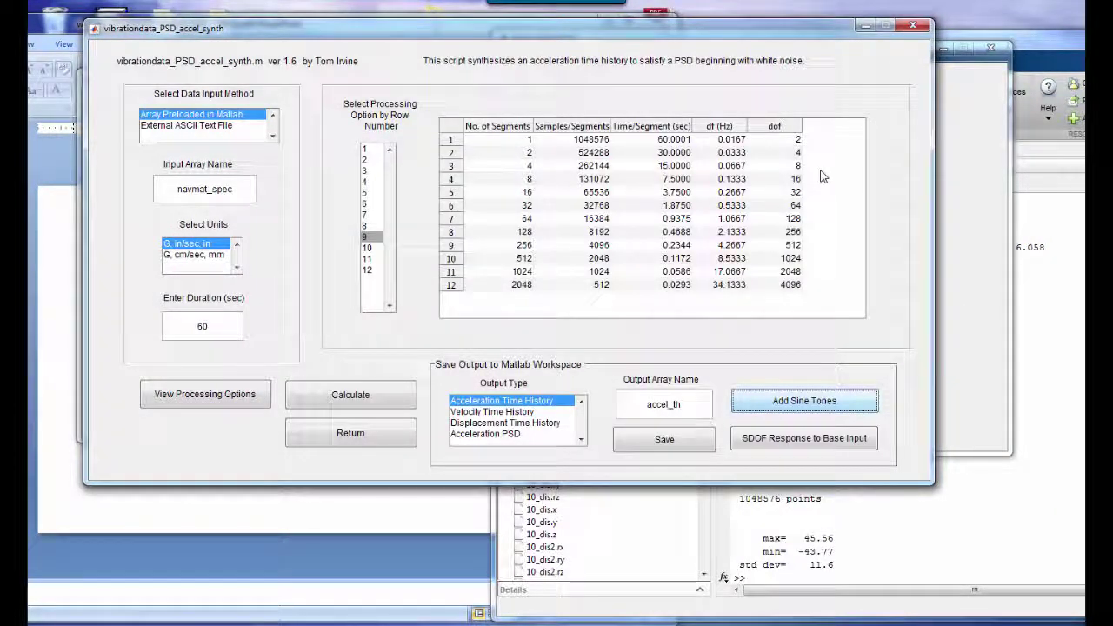
{"action": "left_click_drag", "start_coordinate": [530, 33], "coordinate": [700, 54]}
{"action": "left_click_drag", "start_coordinate": [208, 48], "coordinate": [198, 45]}
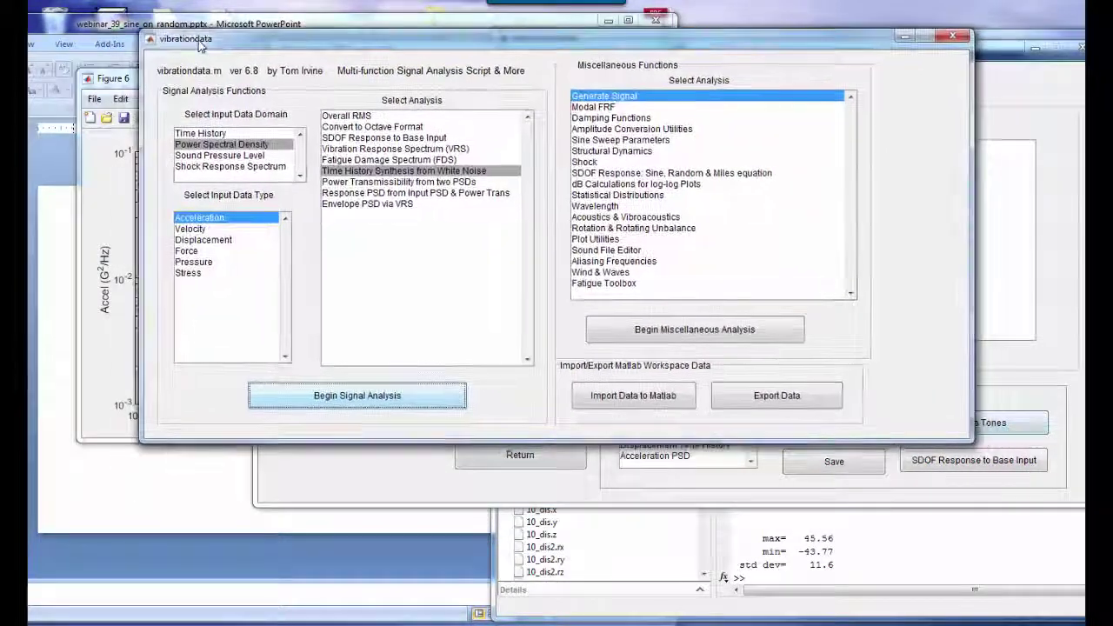
{"action": "left_click", "coordinate": [222, 134]}
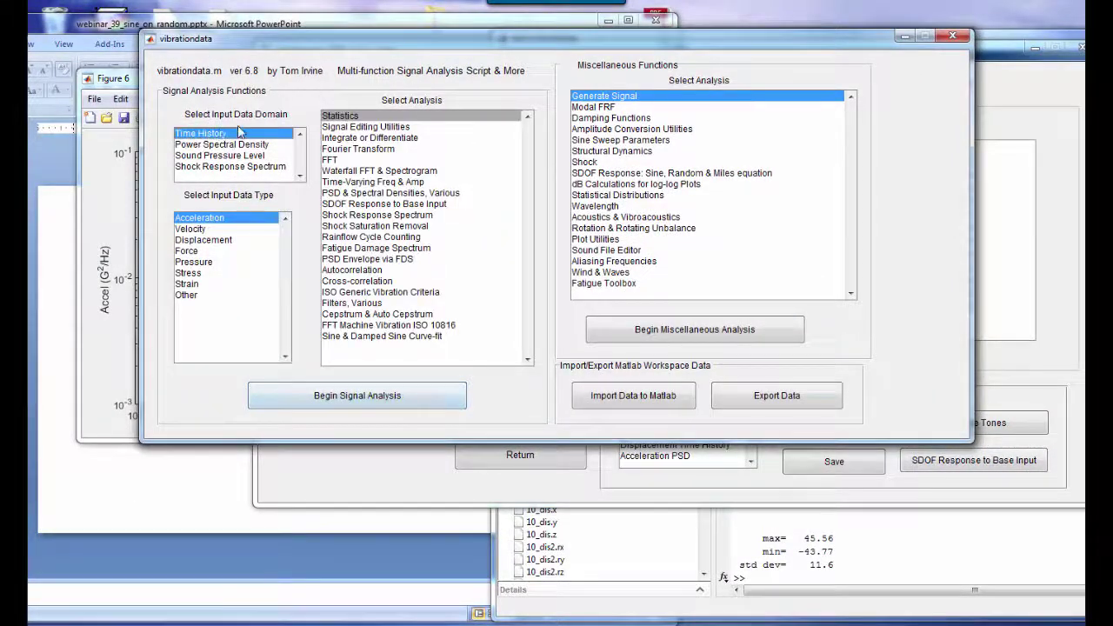
{"action": "left_click", "coordinate": [341, 117]}
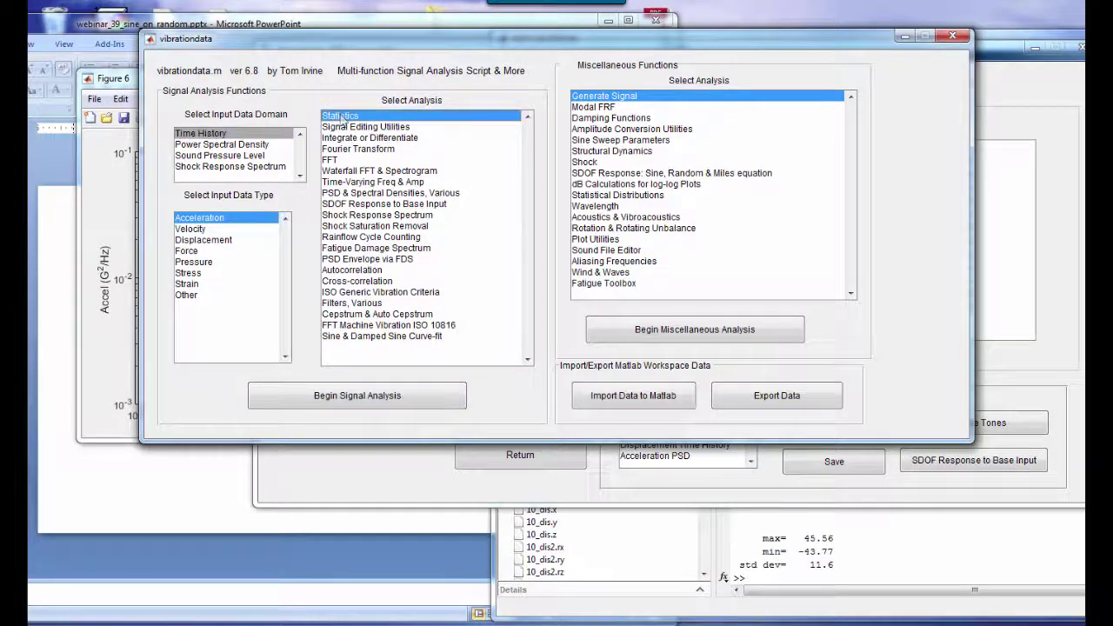
{"action": "left_click", "coordinate": [385, 398]}
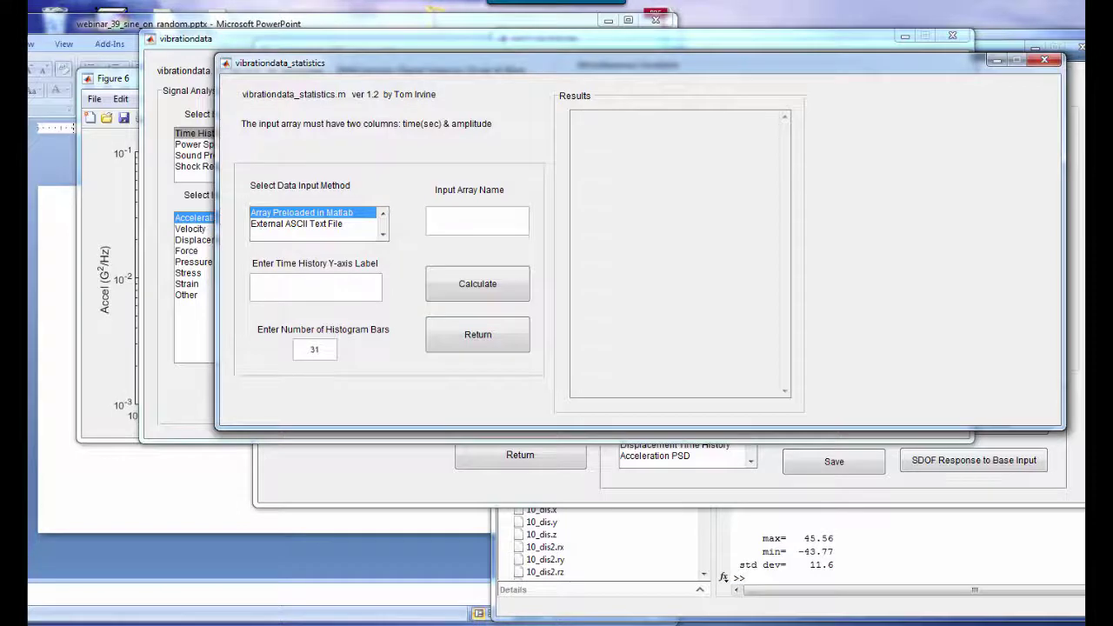
Set the statistics input array to sor_th and the time history Y-axis label to Accel (G).
{"action": "left_click", "coordinate": [476, 221]}
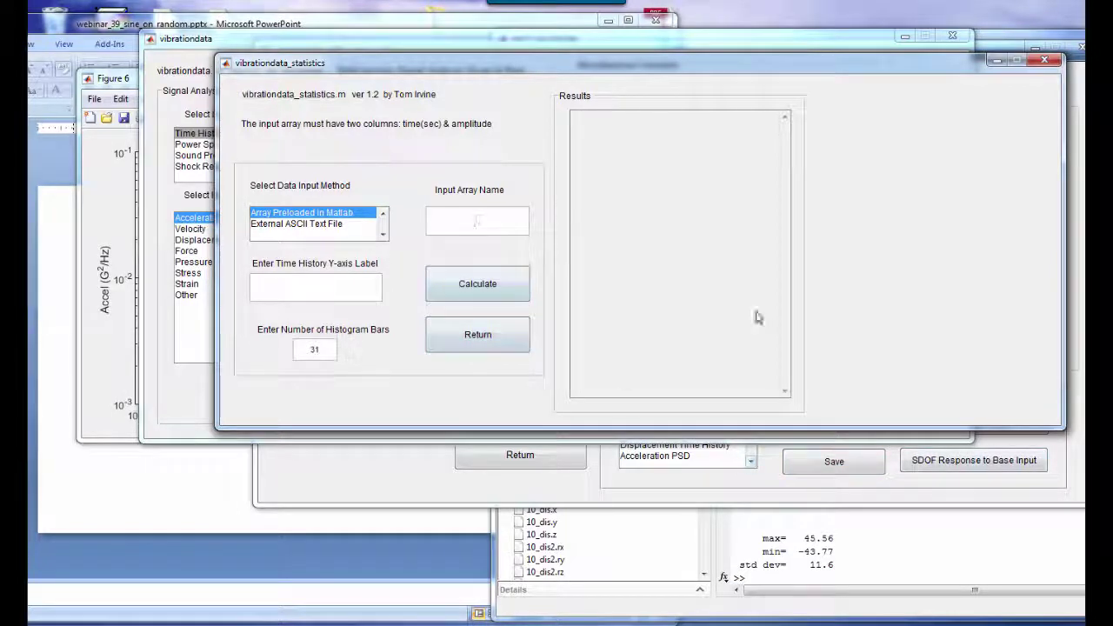
{"action": "type", "text": "sor_th"}
{"action": "left_click", "coordinate": [297, 294]}
{"action": "type", "text": "Accel (G)"}
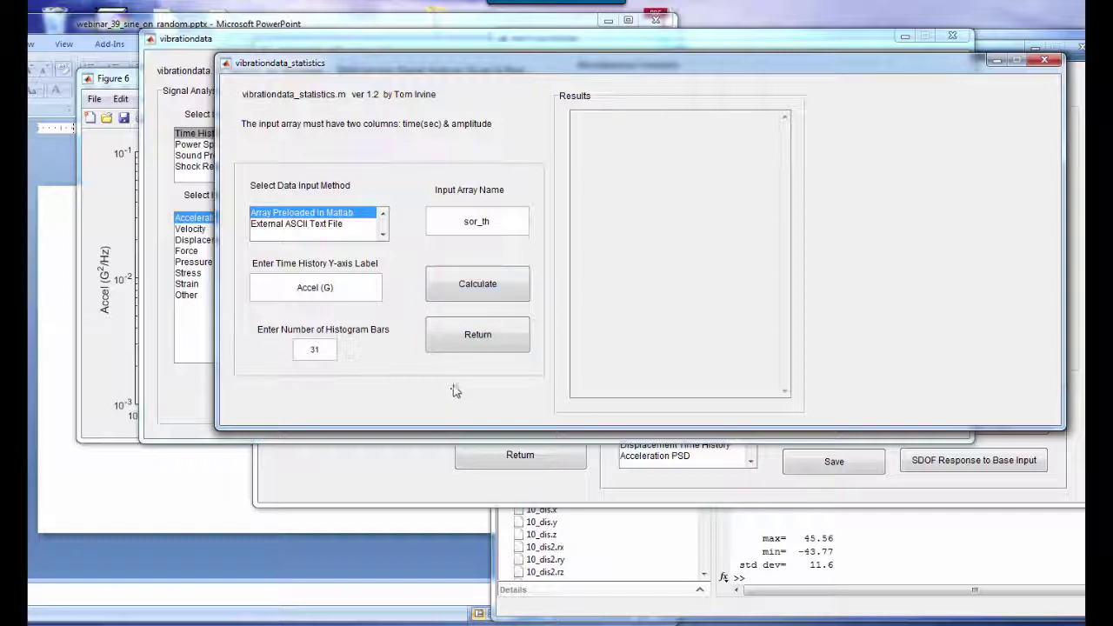
Calculate the statistics for sor_th, and minimize the absolute peak distribution, cumulative histogram and histogram plots after viewing them.
{"action": "left_click", "coordinate": [495, 293]}
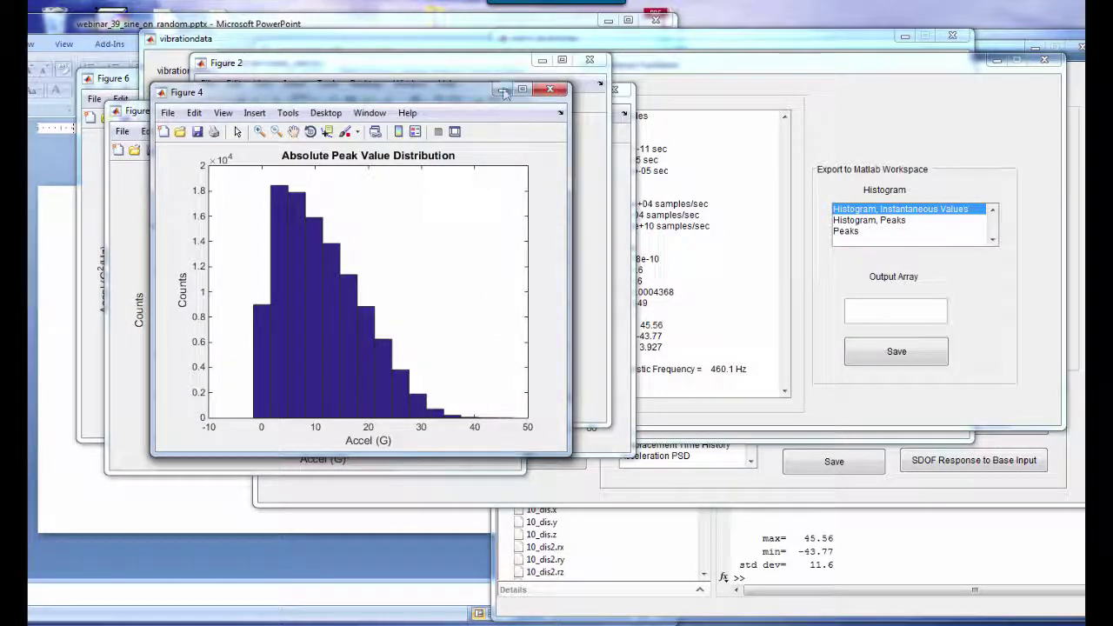
{"action": "left_click", "coordinate": [503, 90]}
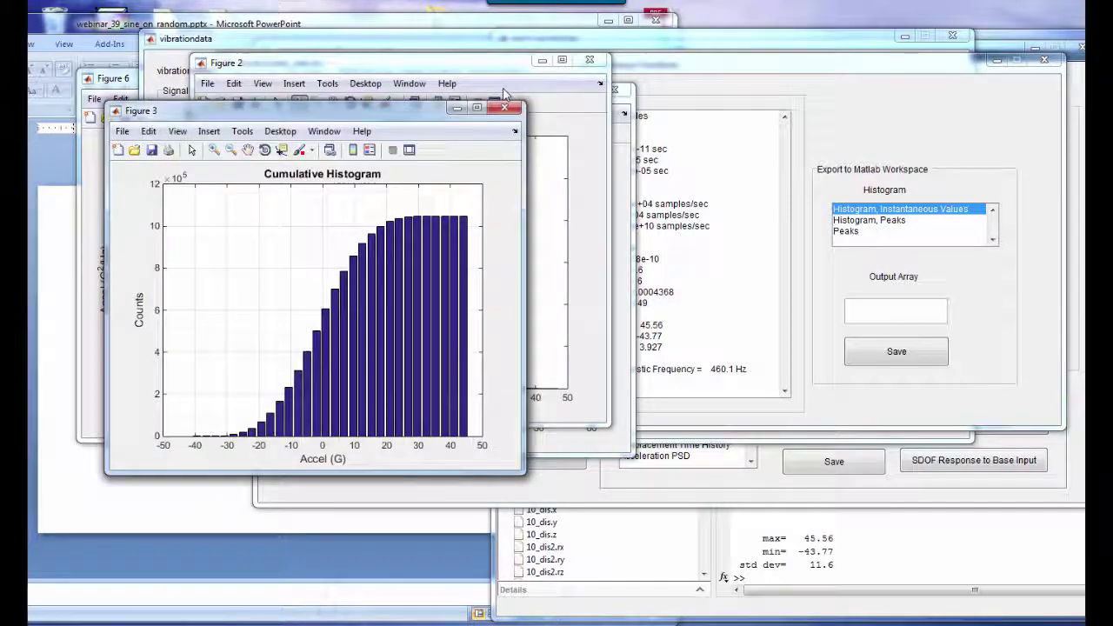
{"action": "left_click", "coordinate": [457, 111]}
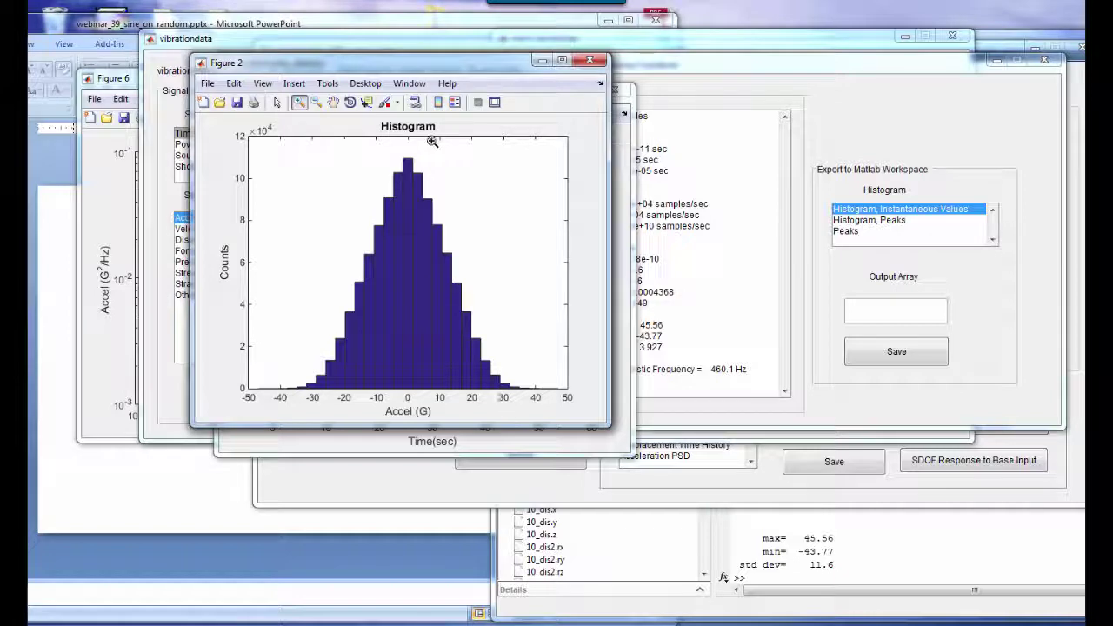
{"action": "left_click", "coordinate": [542, 60]}
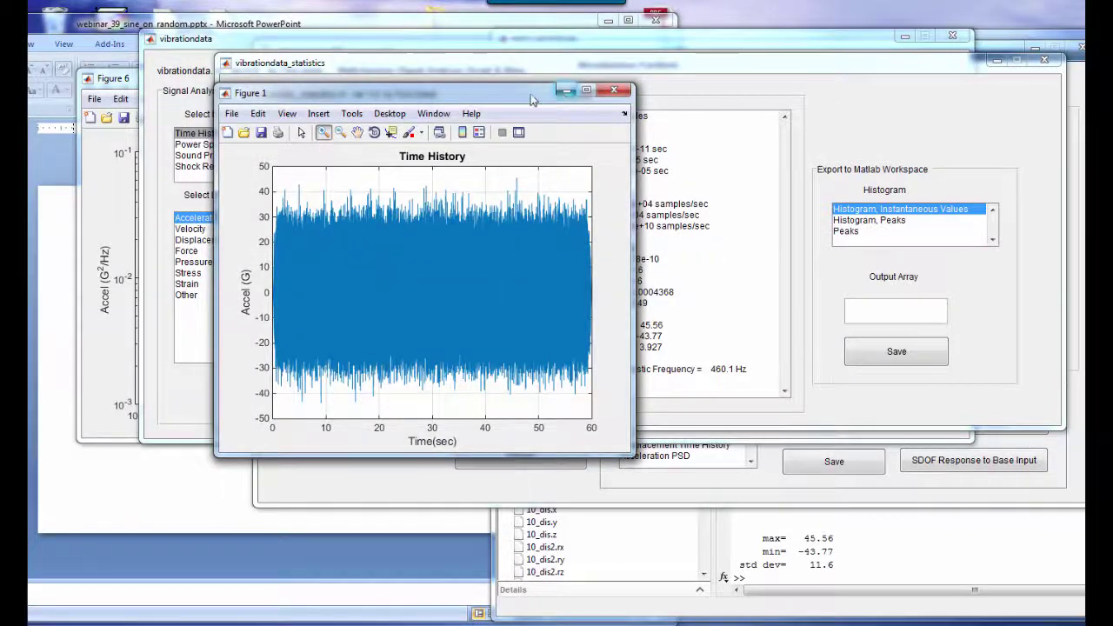
Put away the time history plot and highlight the kurtosis value in the statistics results.
{"action": "left_click_drag", "start_coordinate": [495, 93], "coordinate": [404, 95]}
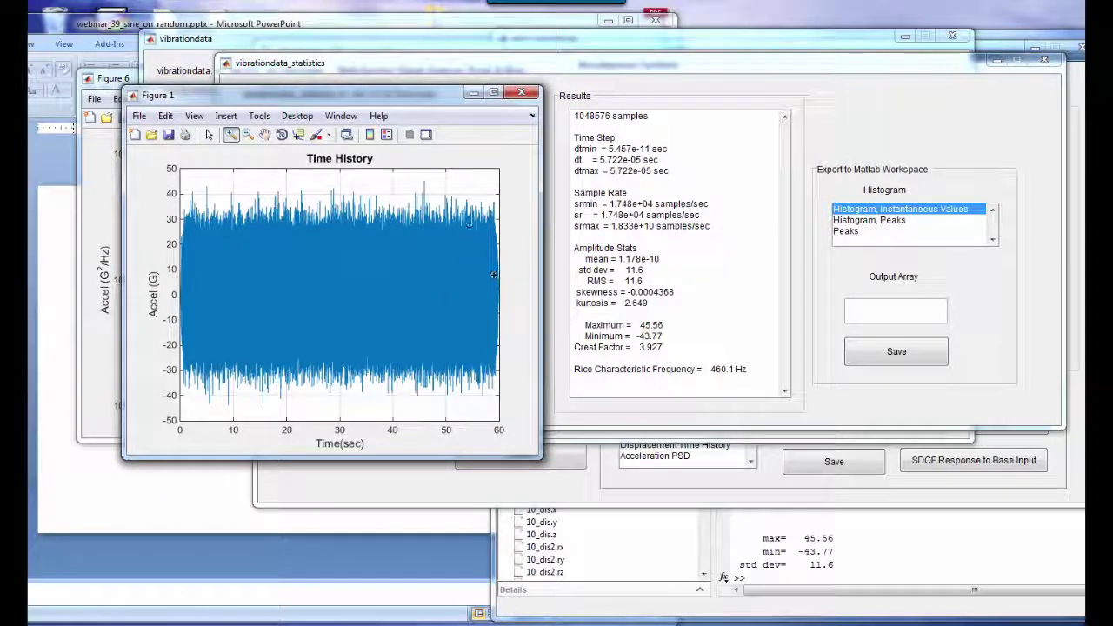
{"action": "left_click", "coordinate": [474, 96]}
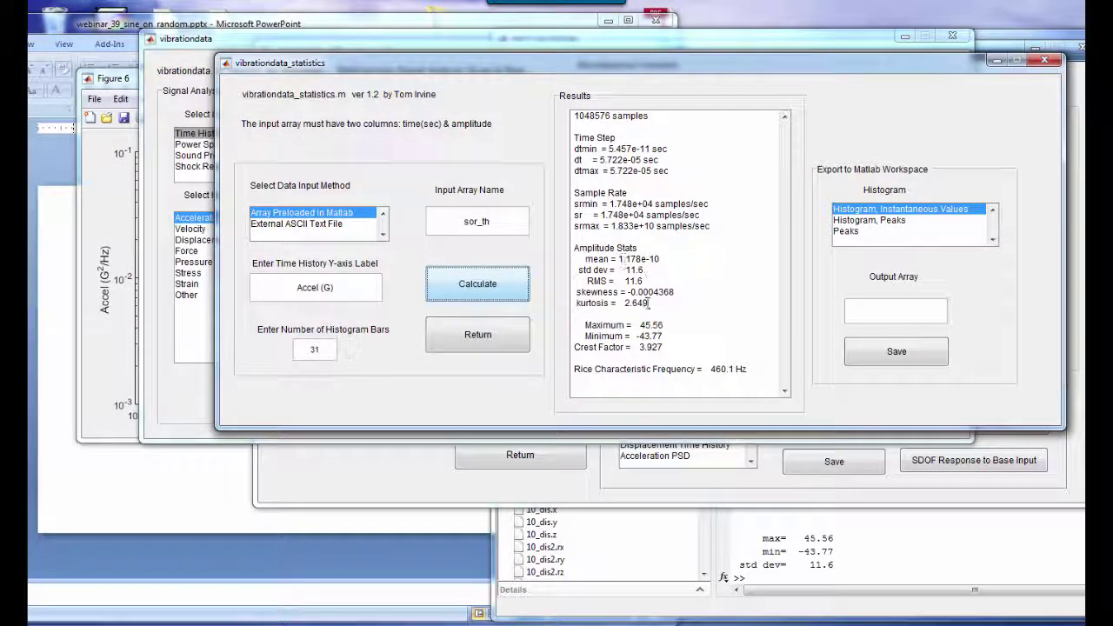
{"action": "left_click_drag", "start_coordinate": [651, 303], "coordinate": [625, 303]}
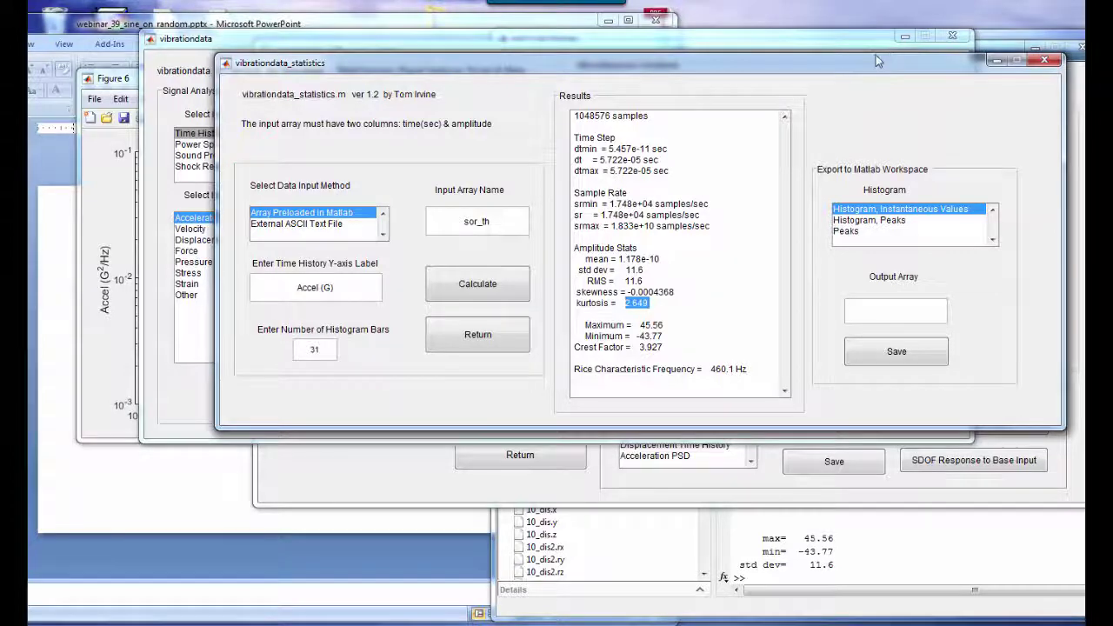
Minimize the statistics, main vibrationdata, PSD synthesis and Power Spectral Density plot windows, and shift the MATLAB window aside.
{"action": "left_click_drag", "start_coordinate": [879, 61], "coordinate": [738, 148]}
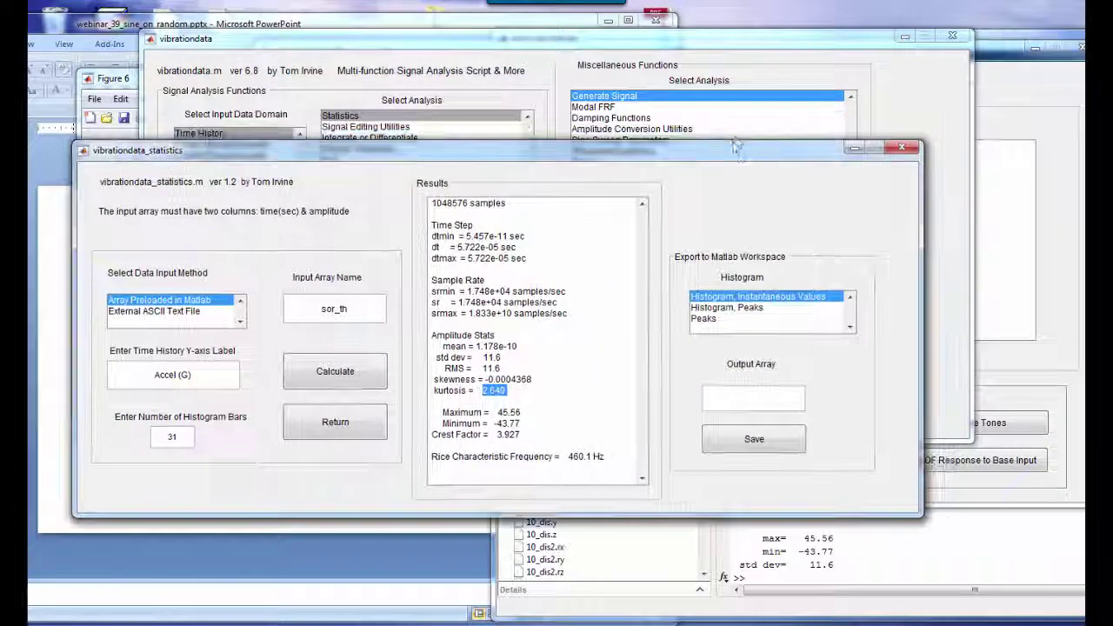
{"action": "left_click", "coordinate": [854, 150]}
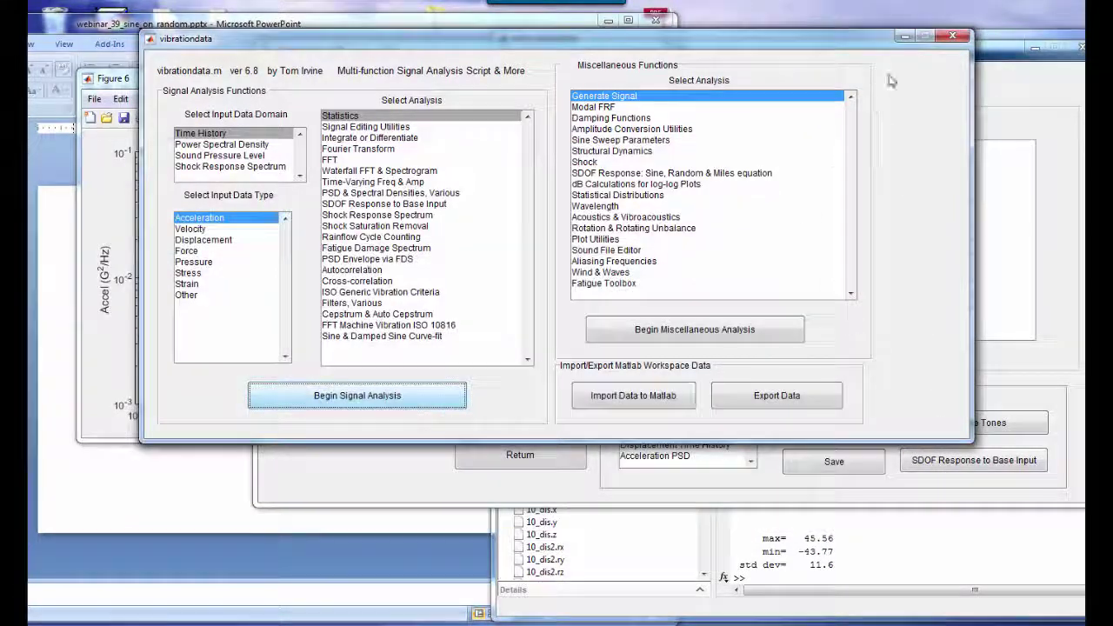
{"action": "left_click", "coordinate": [902, 36]}
{"action": "left_click_drag", "start_coordinate": [834, 58], "coordinate": [709, 80]}
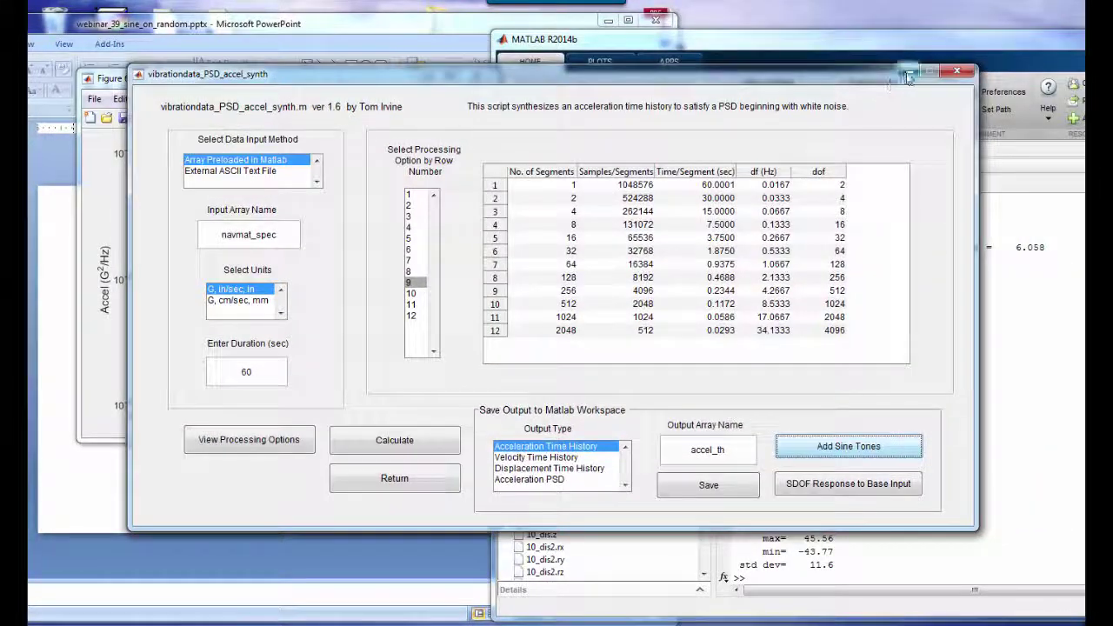
{"action": "left_click", "coordinate": [909, 71]}
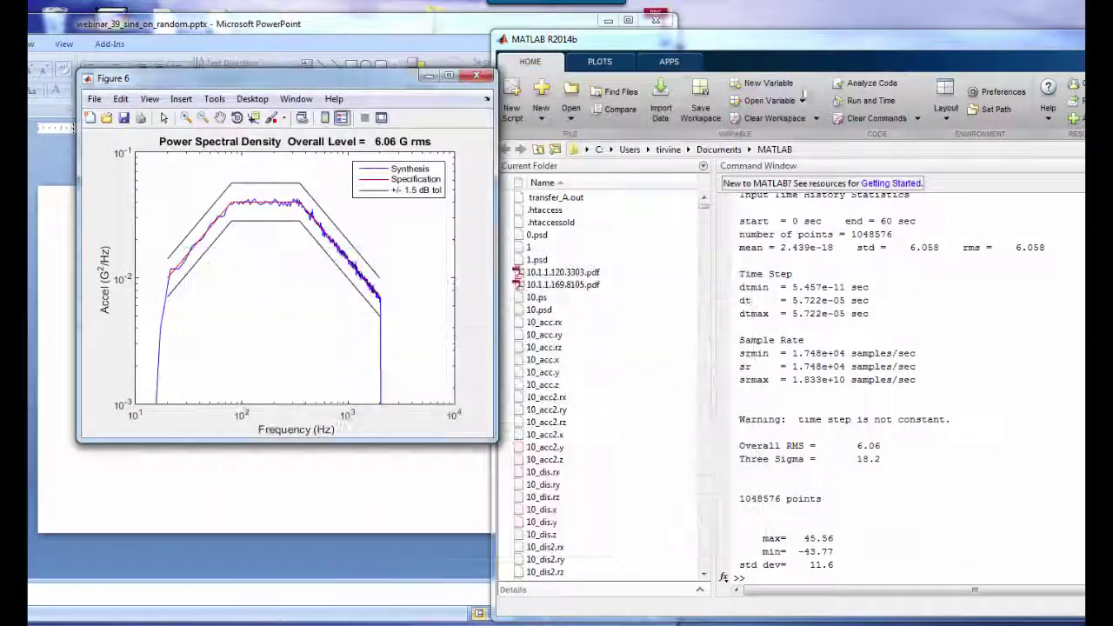
{"action": "left_click", "coordinate": [428, 75]}
{"action": "left_click_drag", "start_coordinate": [588, 48], "coordinate": [763, 50]}
Switch to the webinar_39_sine_on_random.pptx presentation in PowerPoint and start the slide show from the Synthesis Process slide.
{"action": "key", "text": "alt+Tab"}
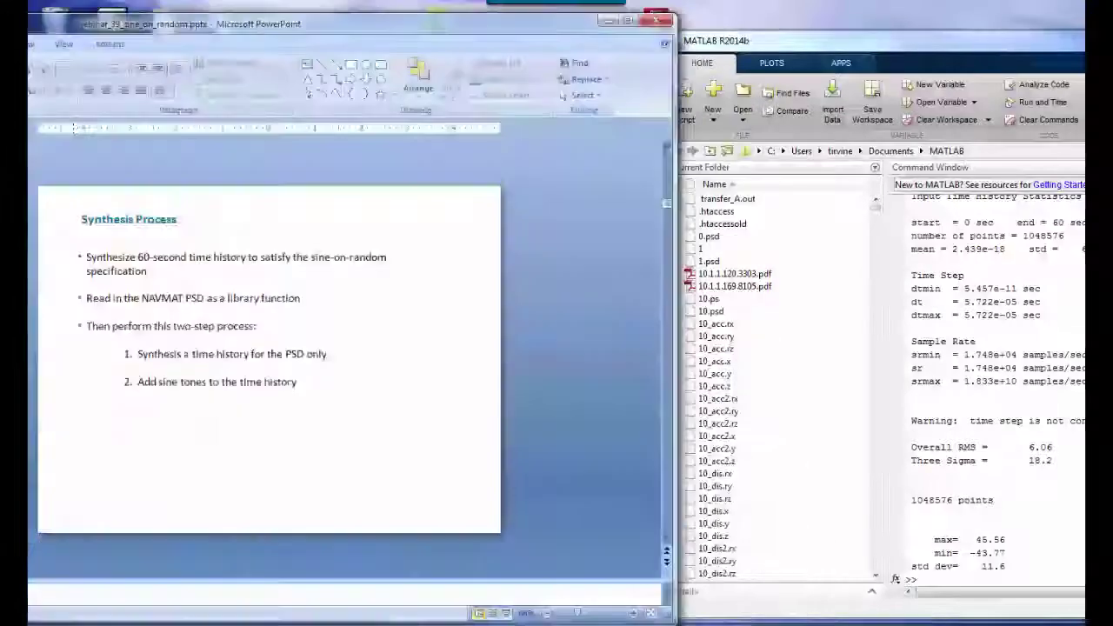
{"action": "left_click_drag", "start_coordinate": [403, 37], "coordinate": [594, 35]}
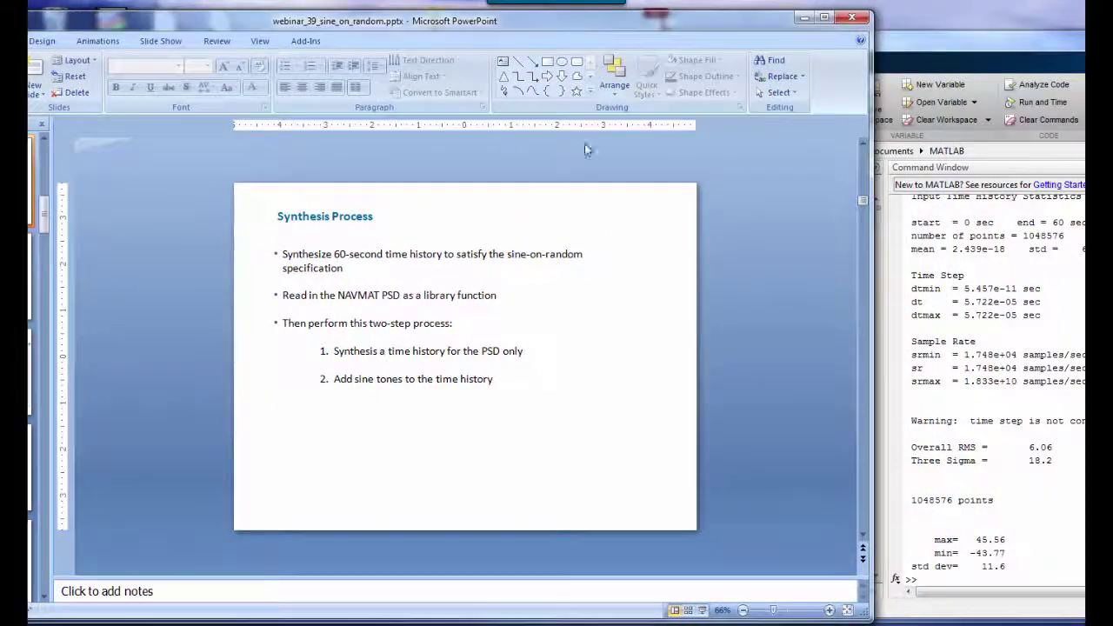
{"action": "left_click", "coordinate": [702, 612]}
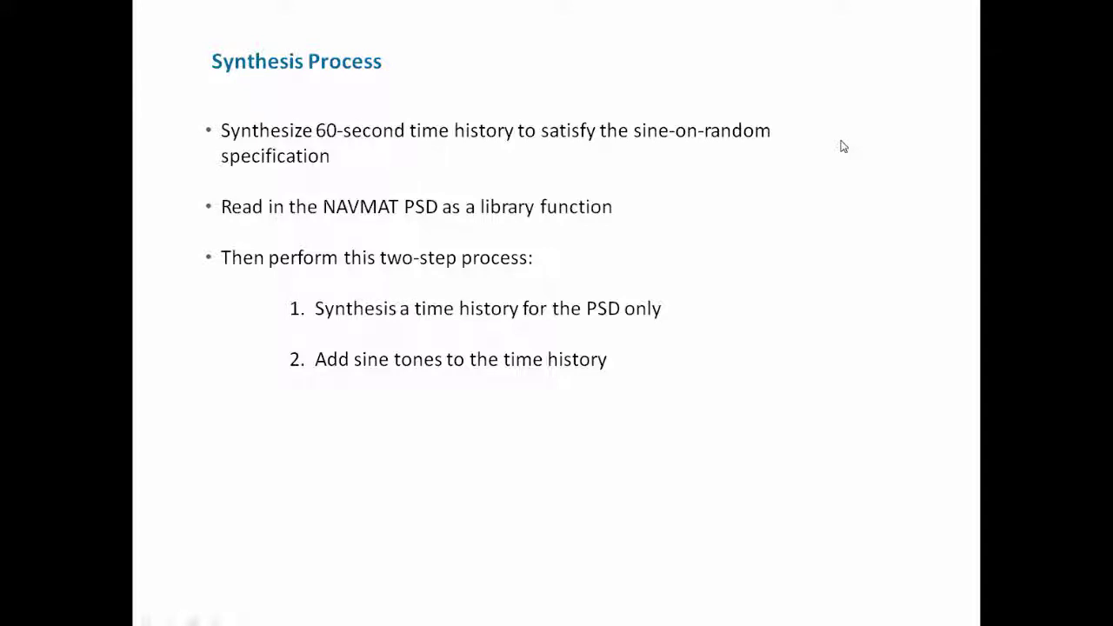
Review the slides from Read NAVMAT PSD through to the Sine-on-Random Acceleration Time History.
{"action": "left_click", "coordinate": [1024, 114]}
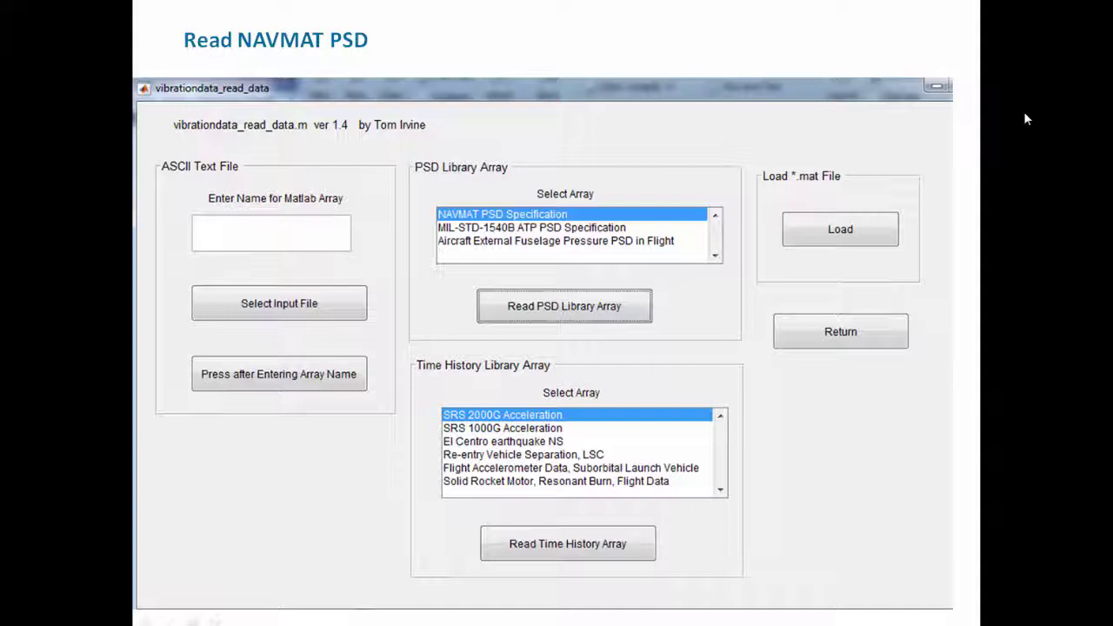
{"action": "key", "text": "Right"}
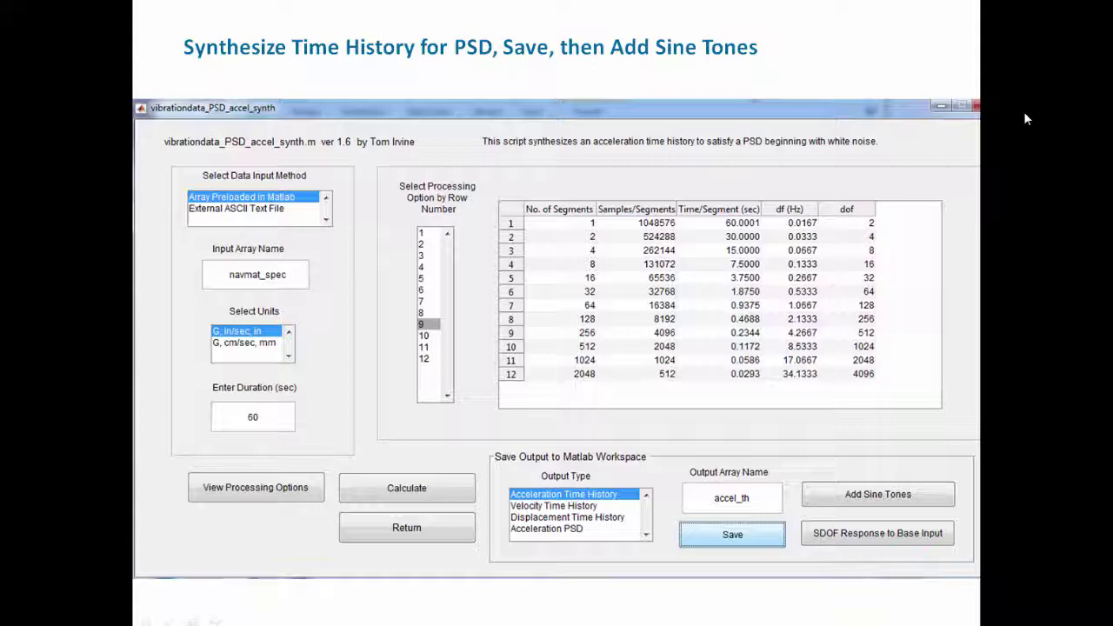
{"action": "key", "text": "Right"}
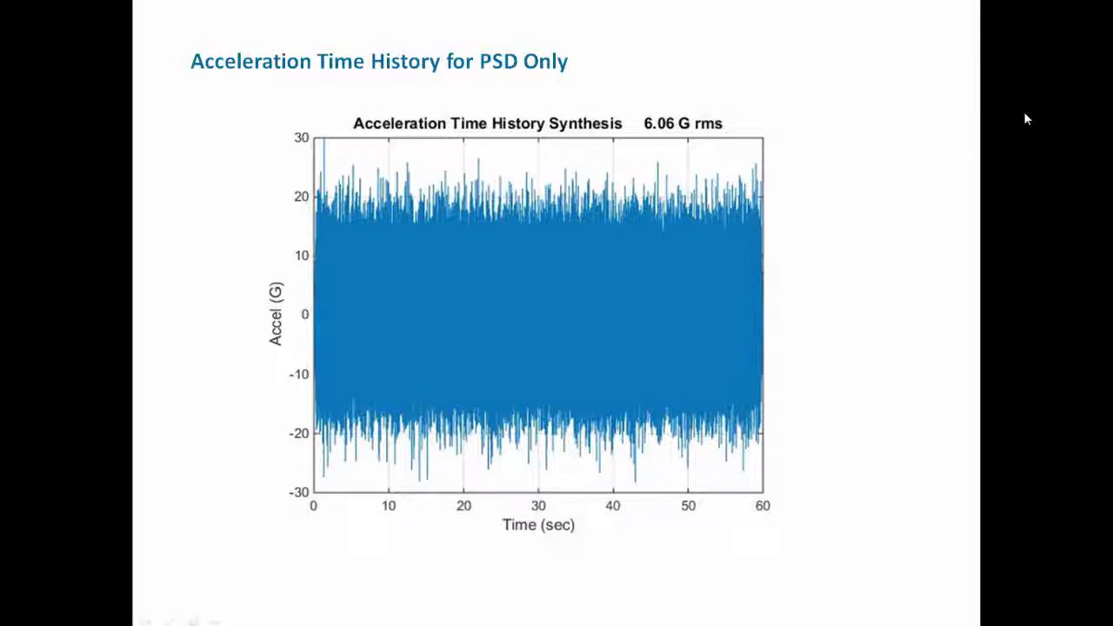
{"action": "key", "text": "Right"}
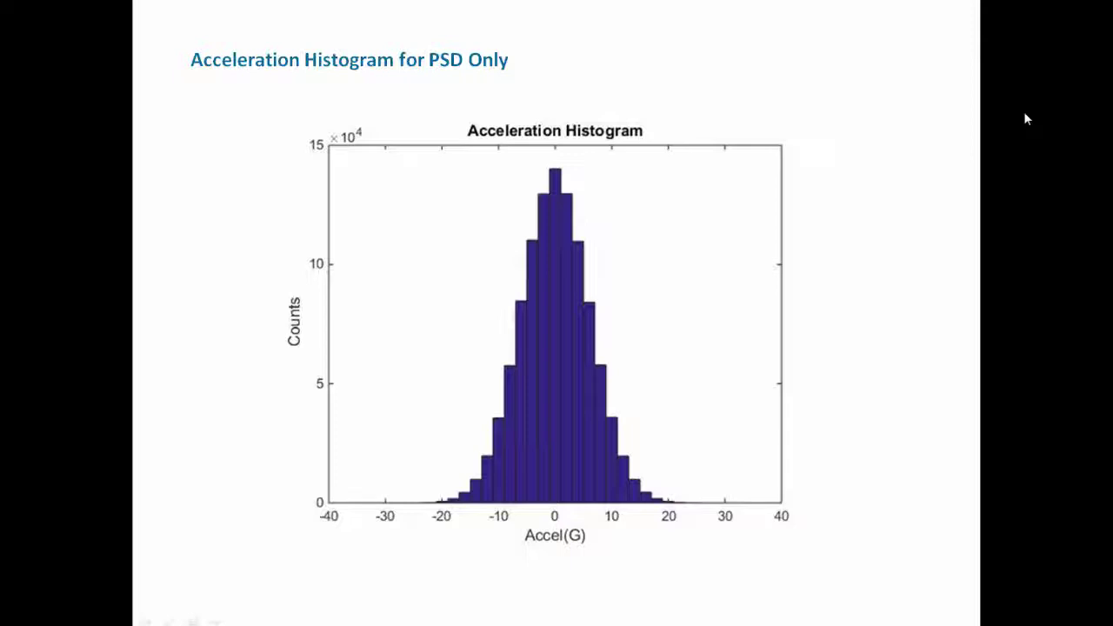
{"action": "key", "text": "Right"}
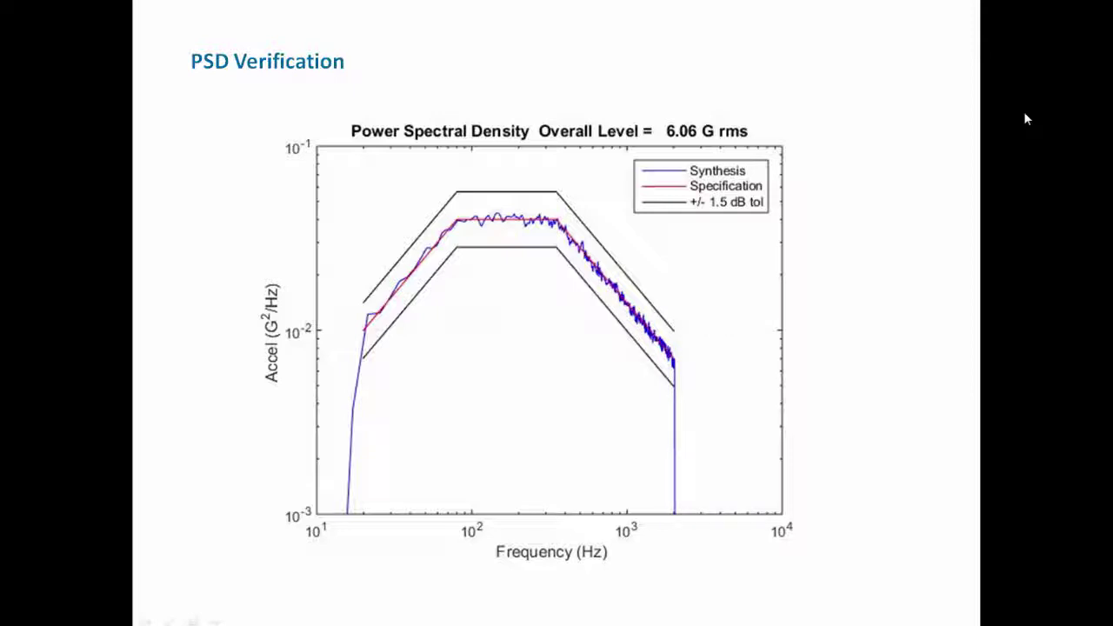
{"action": "key", "text": "Right"}
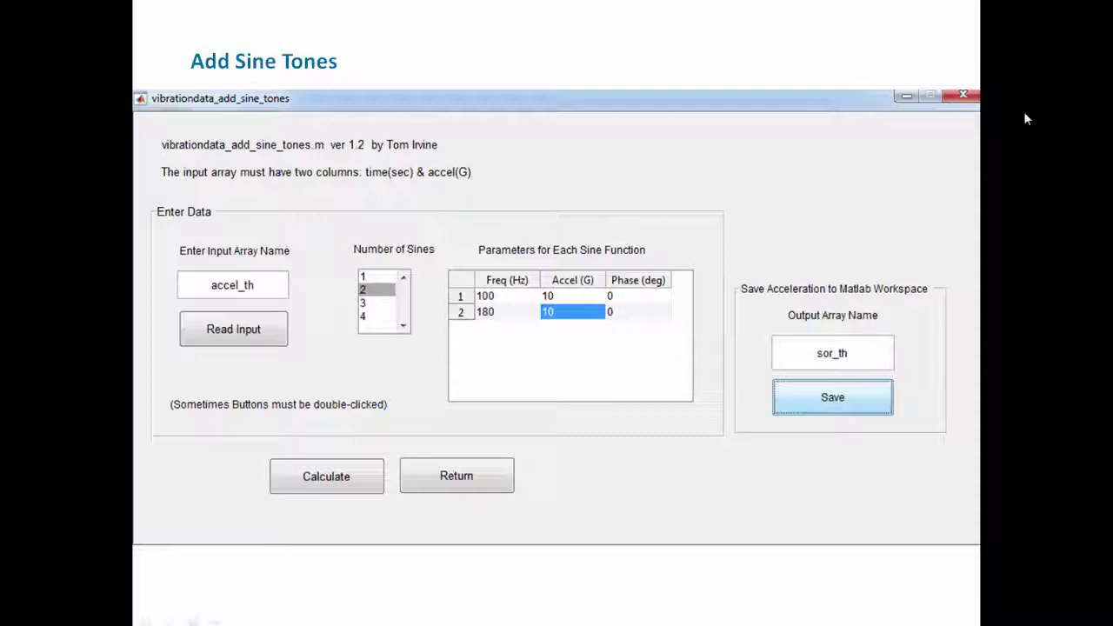
{"action": "key", "text": "Right"}
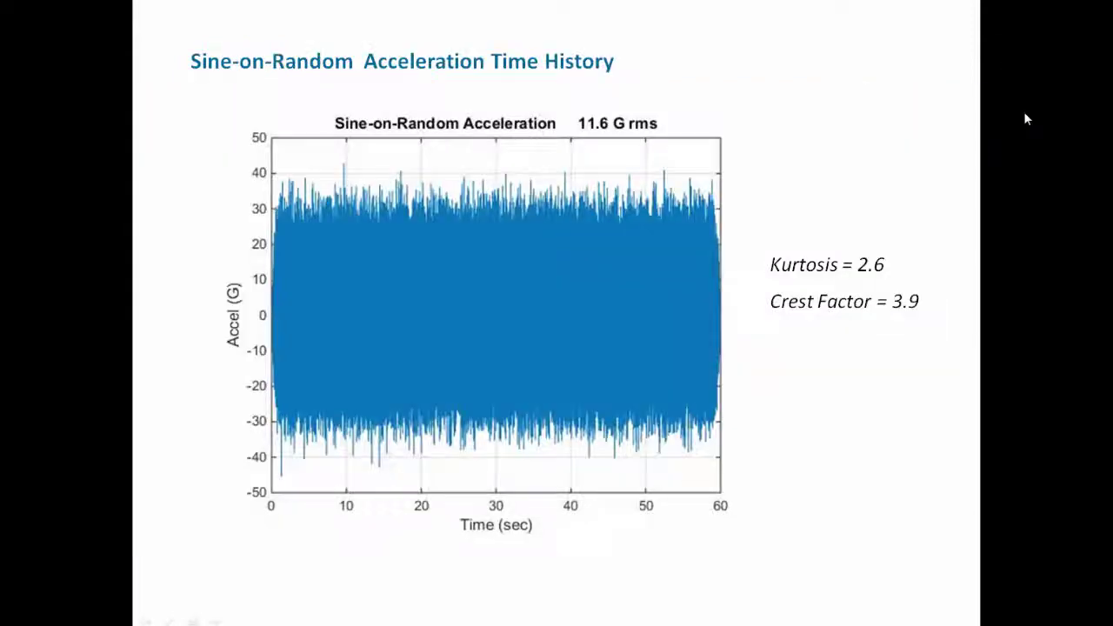
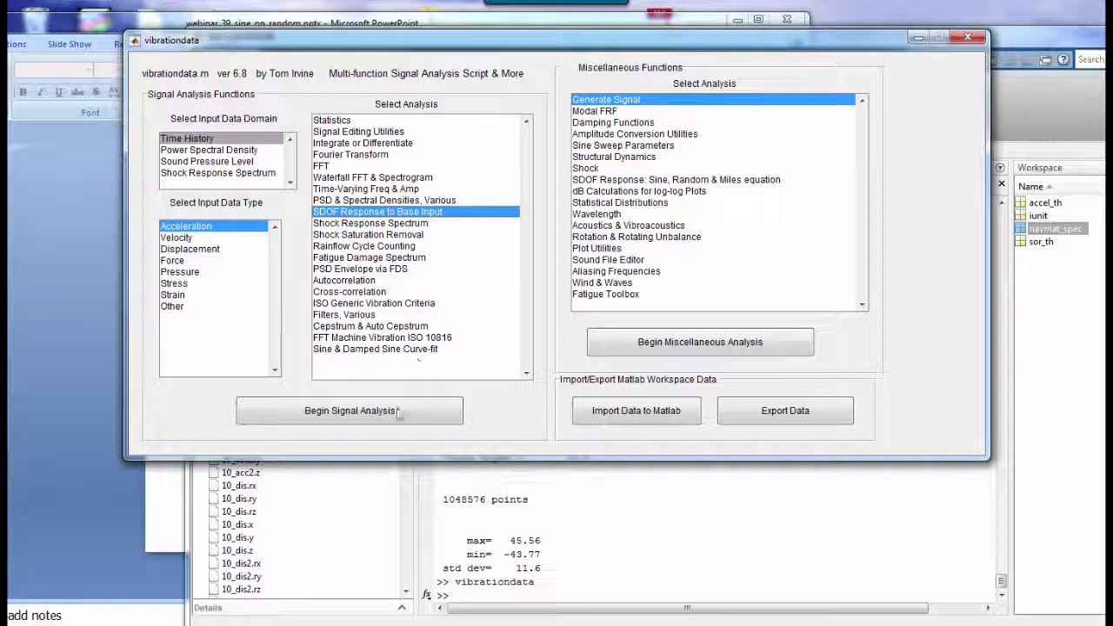
Start SDOF Response to Base Input and calculate the response for input array sor_th with a natural frequency of 200 Hz and Q of 10.
{"action": "left_click", "coordinate": [387, 411]}
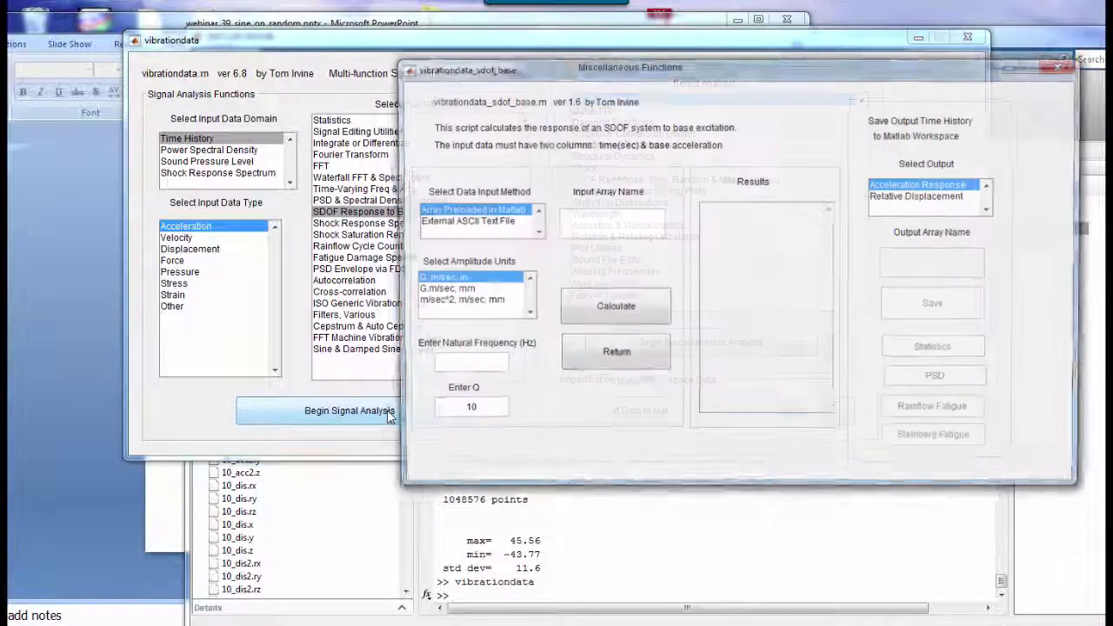
{"action": "left_click_drag", "start_coordinate": [532, 63], "coordinate": [372, 73]}
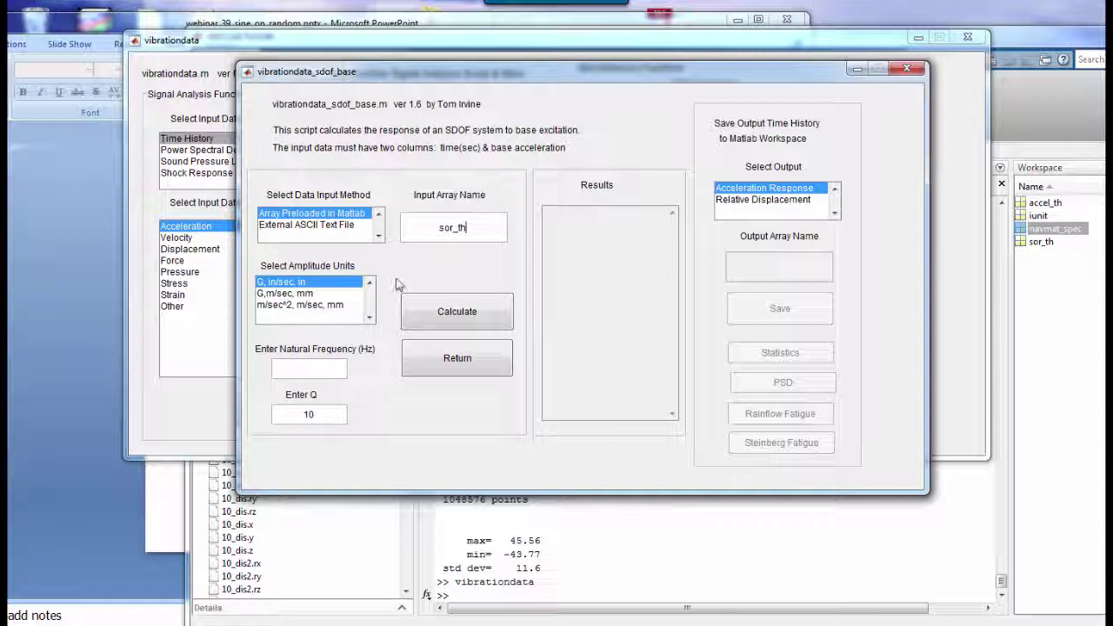
{"action": "left_click", "coordinate": [317, 365]}
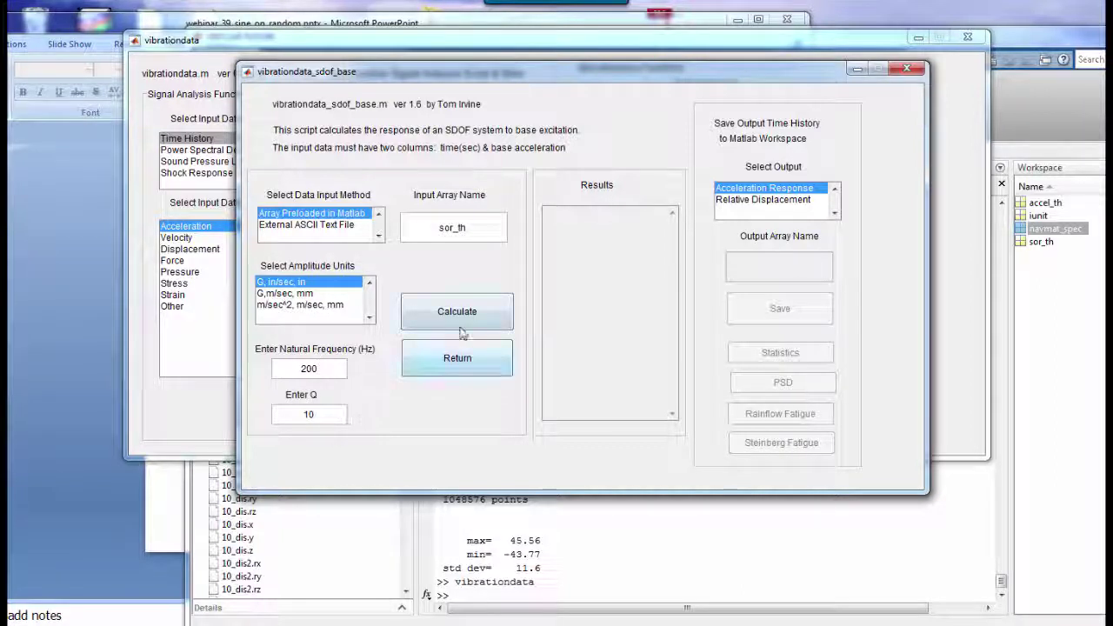
{"action": "left_click_drag", "start_coordinate": [438, 68], "coordinate": [267, 50]}
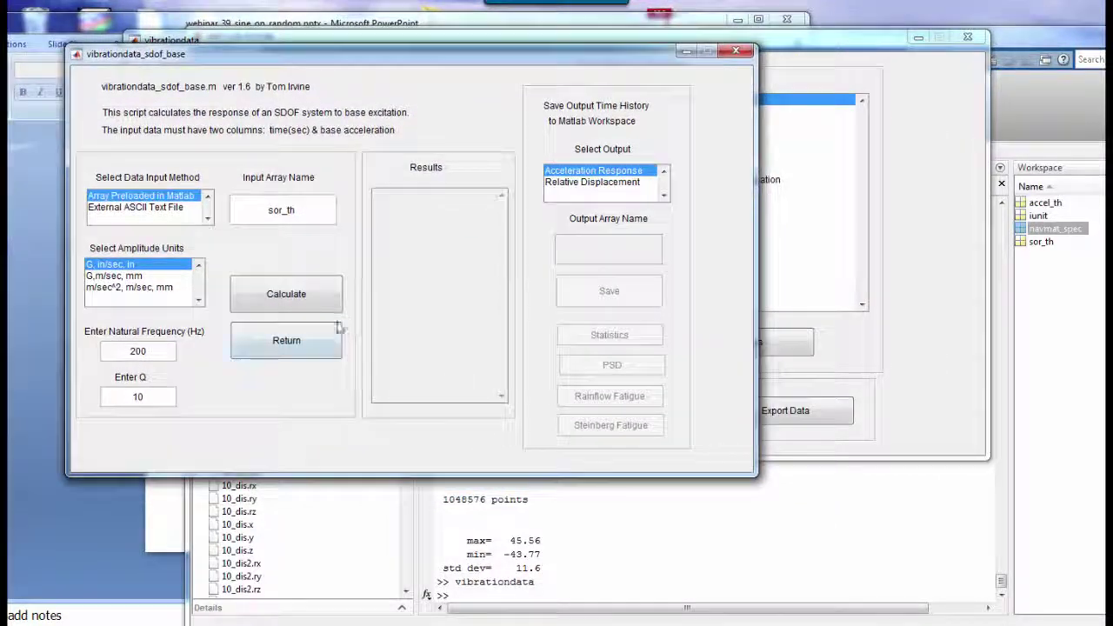
{"action": "left_click", "coordinate": [284, 299]}
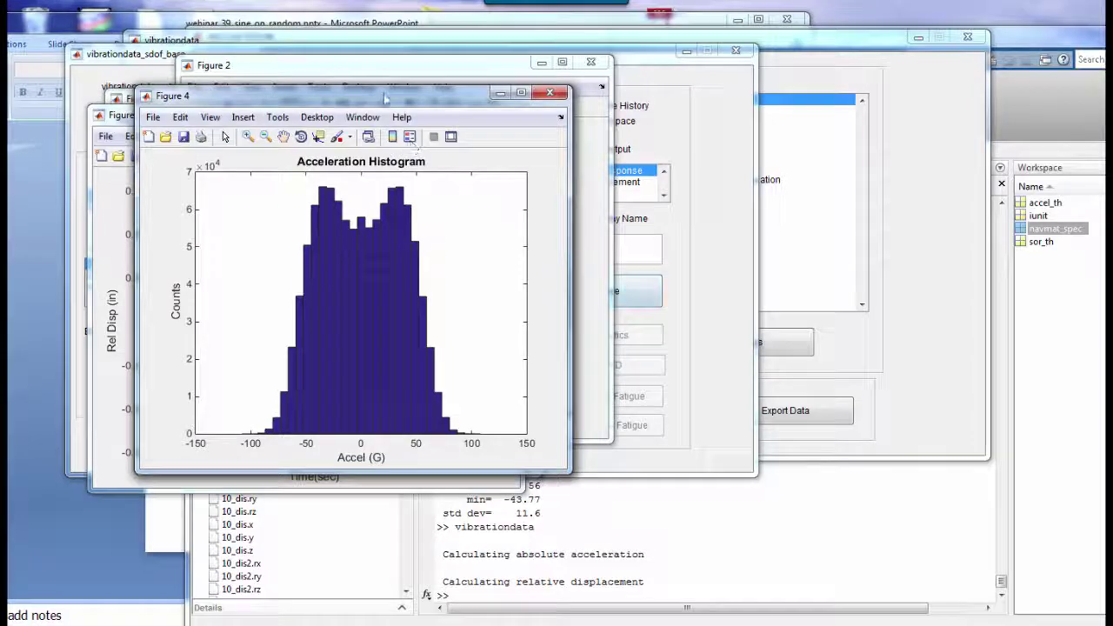
Spread the response plots away from the SDOF window and highlight the acceleration response's crest factor and kurtosis in the results.
{"action": "left_click_drag", "start_coordinate": [344, 116], "coordinate": [715, 161]}
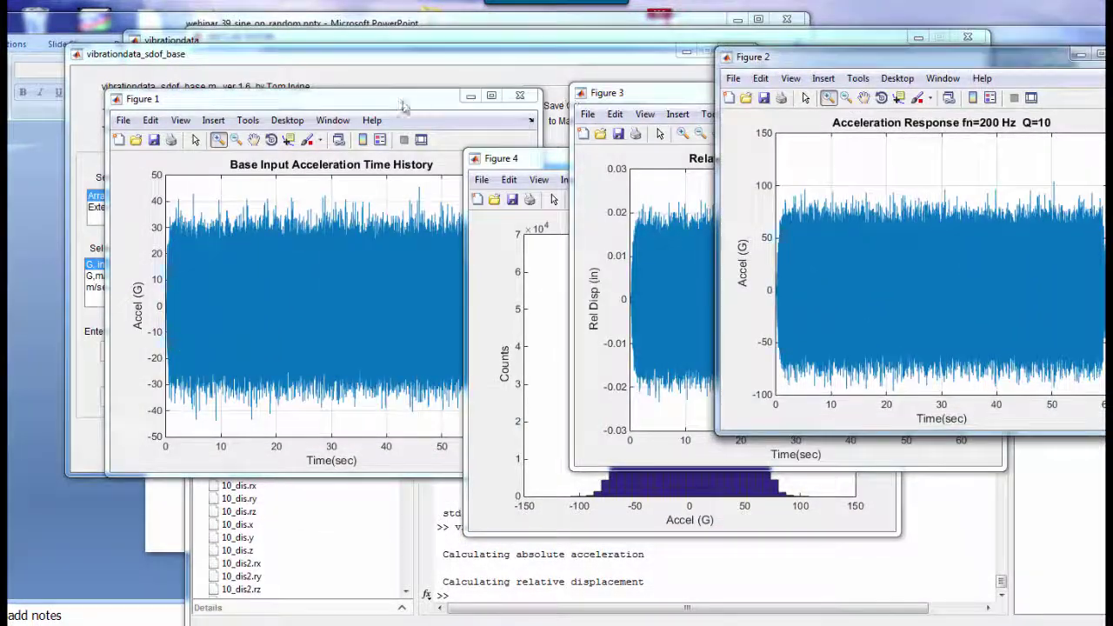
{"action": "left_click_drag", "start_coordinate": [401, 100], "coordinate": [1059, 46]}
{"action": "left_click", "coordinate": [444, 251]}
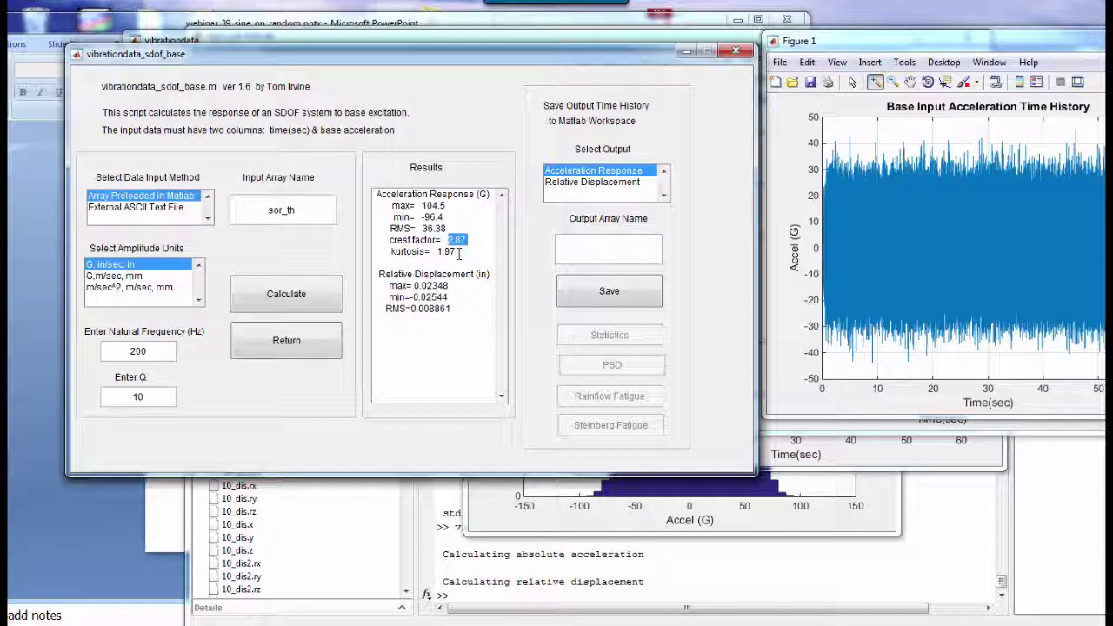
{"action": "left_click", "coordinate": [457, 253]}
Inspect the base input acceleration plot, move it out of the way, and place the acceleration response plot over the SDOF window.
{"action": "left_click_drag", "start_coordinate": [904, 50], "coordinate": [420, 90]}
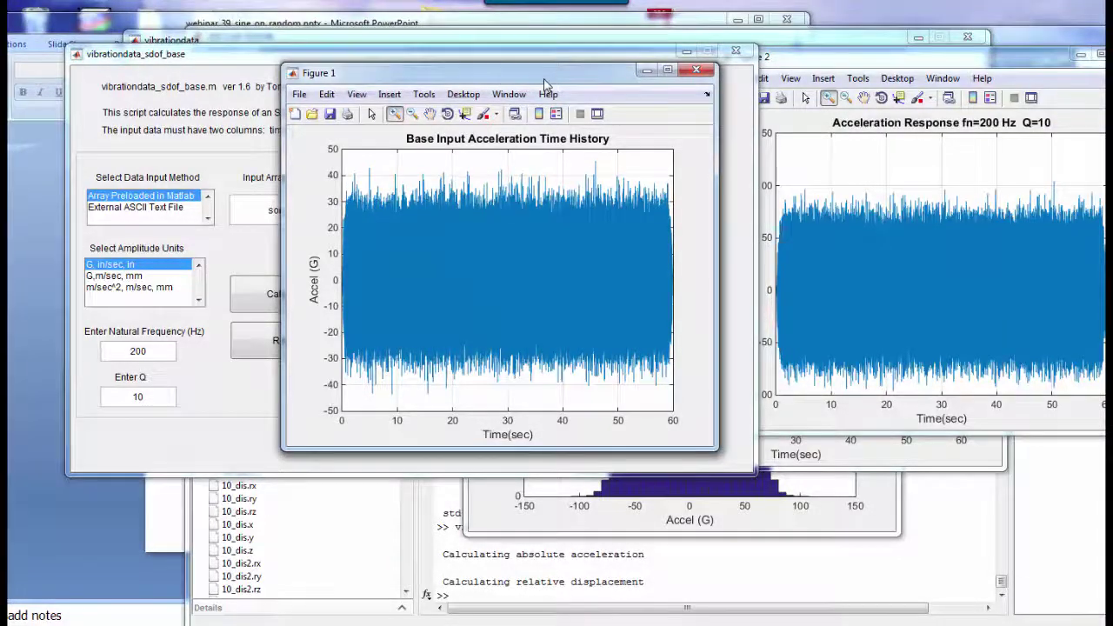
{"action": "left_click_drag", "start_coordinate": [545, 87], "coordinate": [1112, 188]}
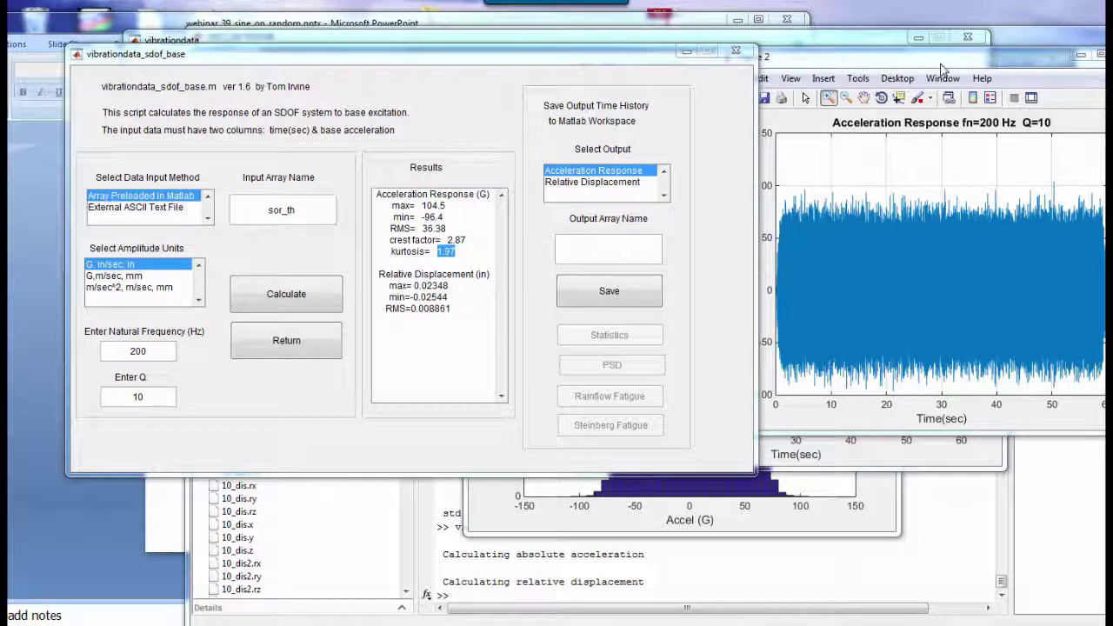
{"action": "left_click_drag", "start_coordinate": [945, 66], "coordinate": [484, 61]}
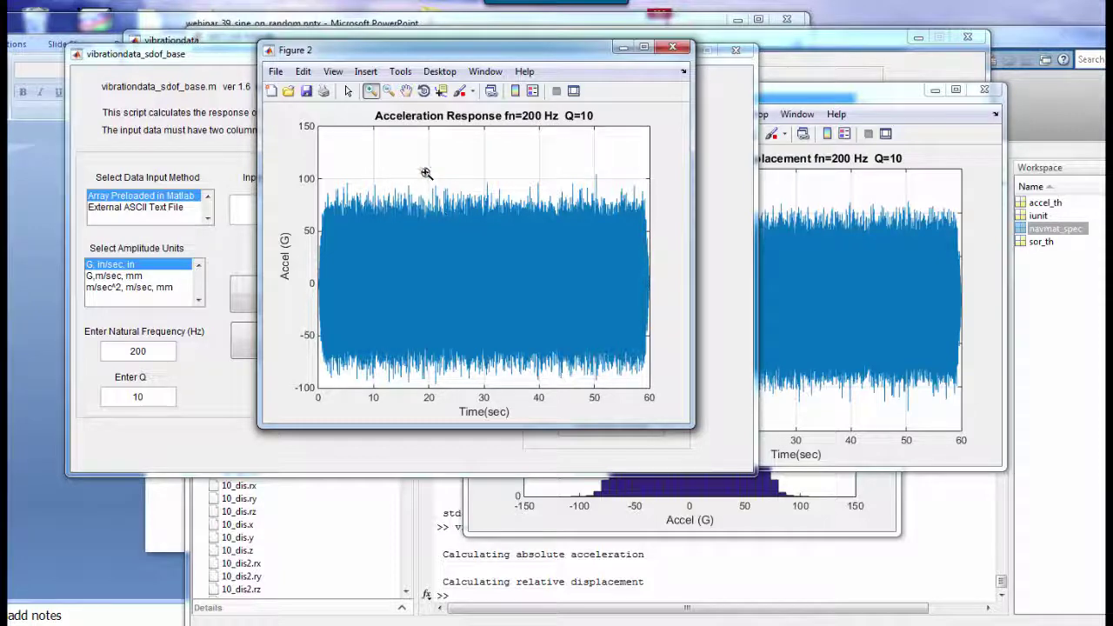
Zoom into the acceleration response around 21.4 to 21.65 seconds, and put that plot away in favour of the relative displacement plot.
{"action": "left_click_drag", "start_coordinate": [426, 172], "coordinate": [455, 423]}
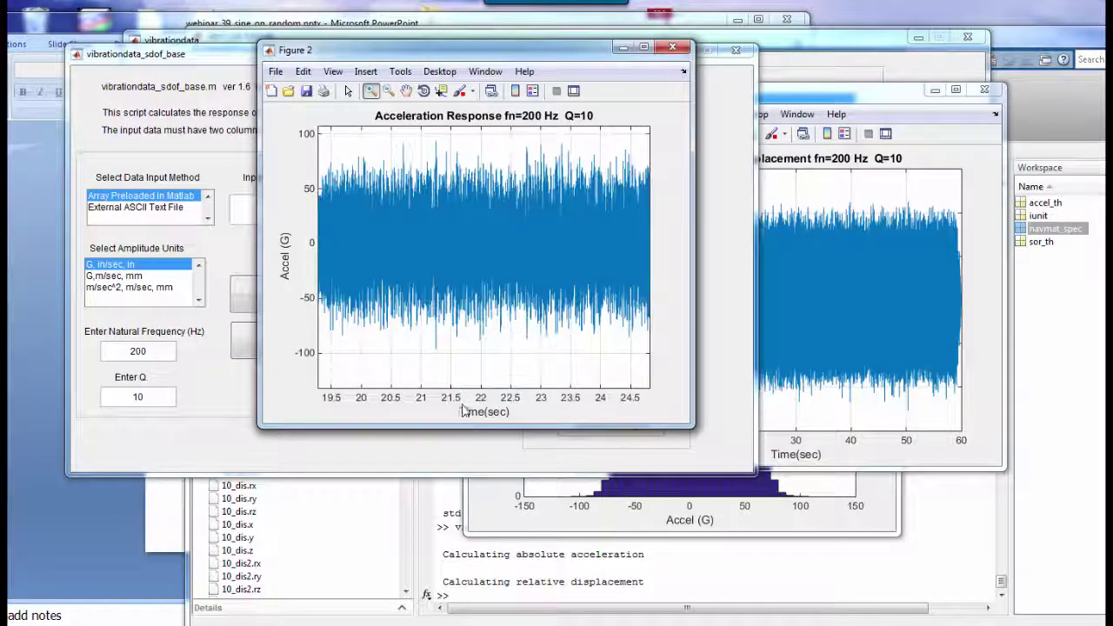
{"action": "left_click_drag", "start_coordinate": [431, 131], "coordinate": [473, 383]}
{"action": "left_click_drag", "start_coordinate": [422, 134], "coordinate": [571, 369]}
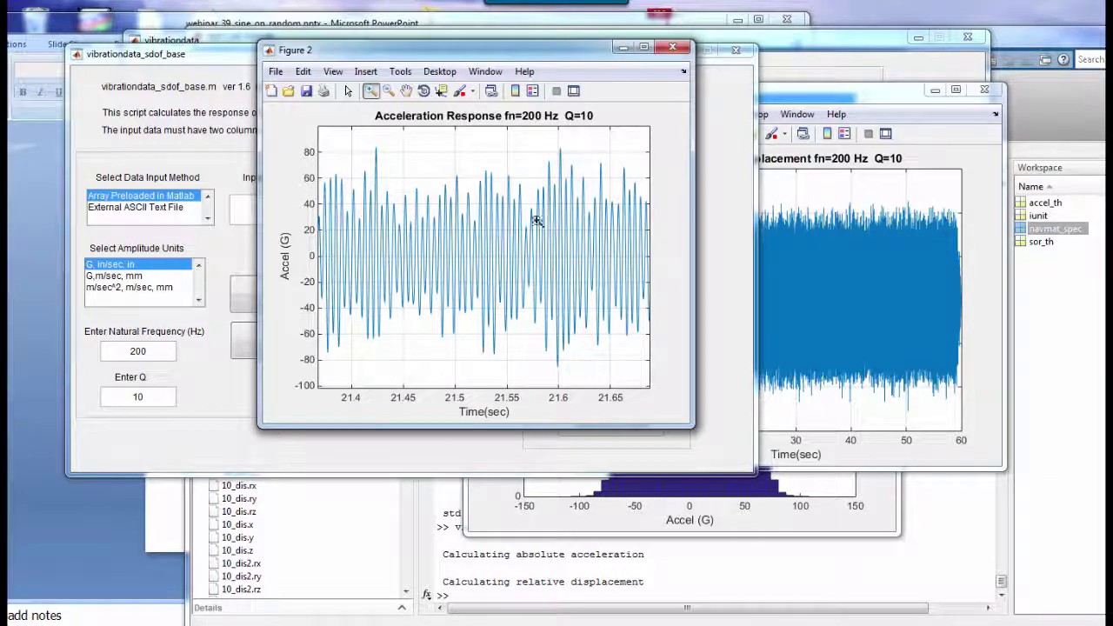
{"action": "left_click", "coordinate": [622, 49]}
{"action": "left_click", "coordinate": [806, 98]}
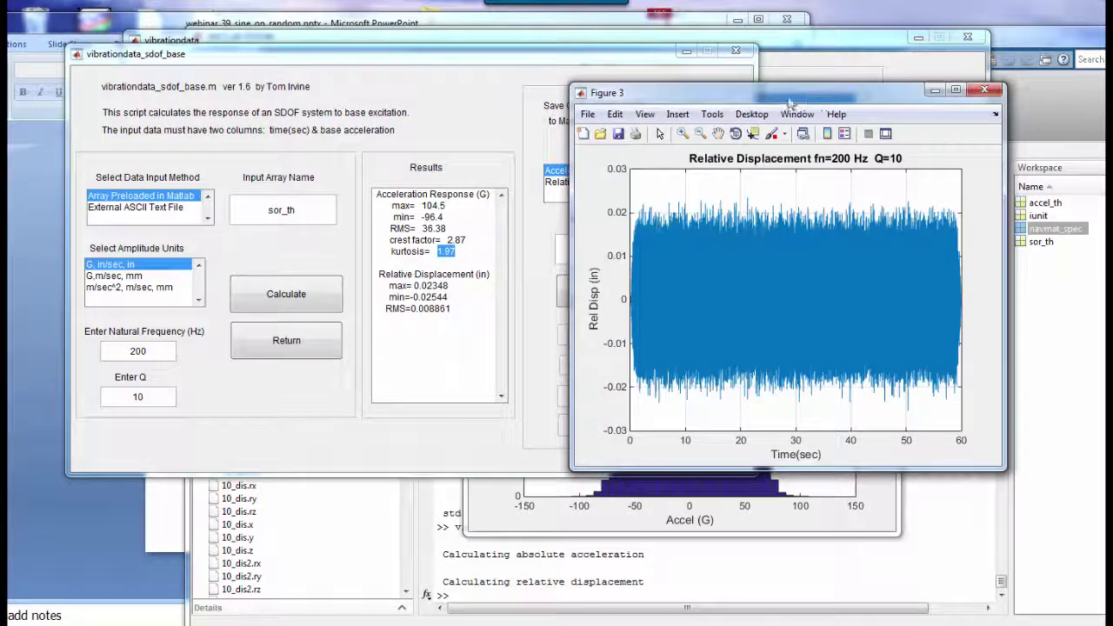
Put the relative displacement plot away, examine the acceleration histogram, and move it clear of the SDOF window.
{"action": "left_click_drag", "start_coordinate": [796, 98], "coordinate": [561, 90]}
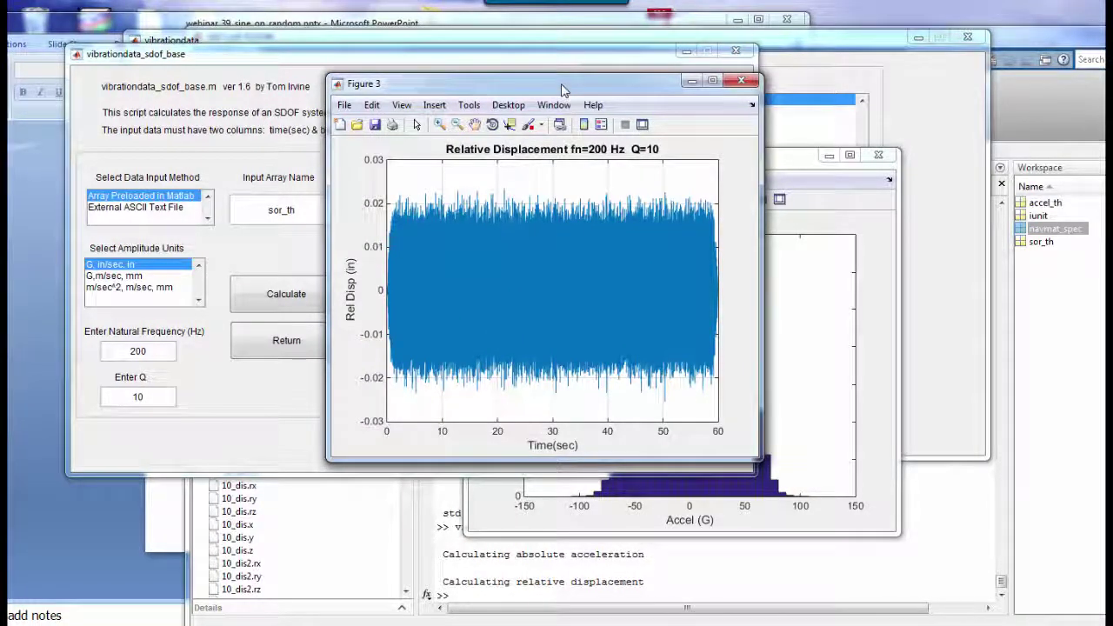
{"action": "left_click", "coordinate": [692, 80]}
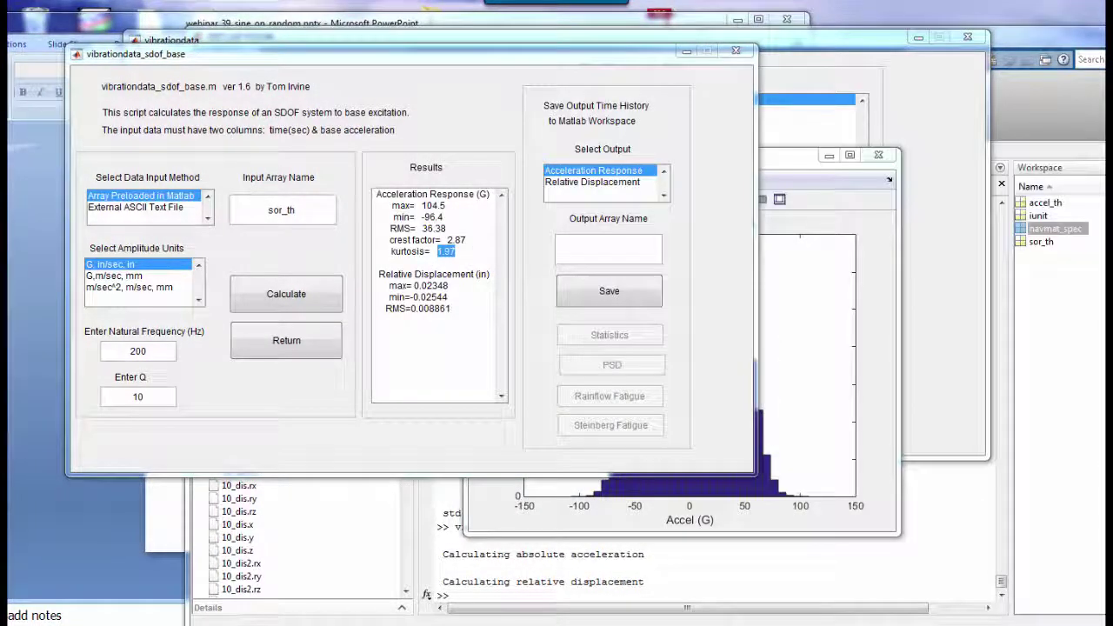
{"action": "left_click_drag", "start_coordinate": [779, 165], "coordinate": [550, 149]}
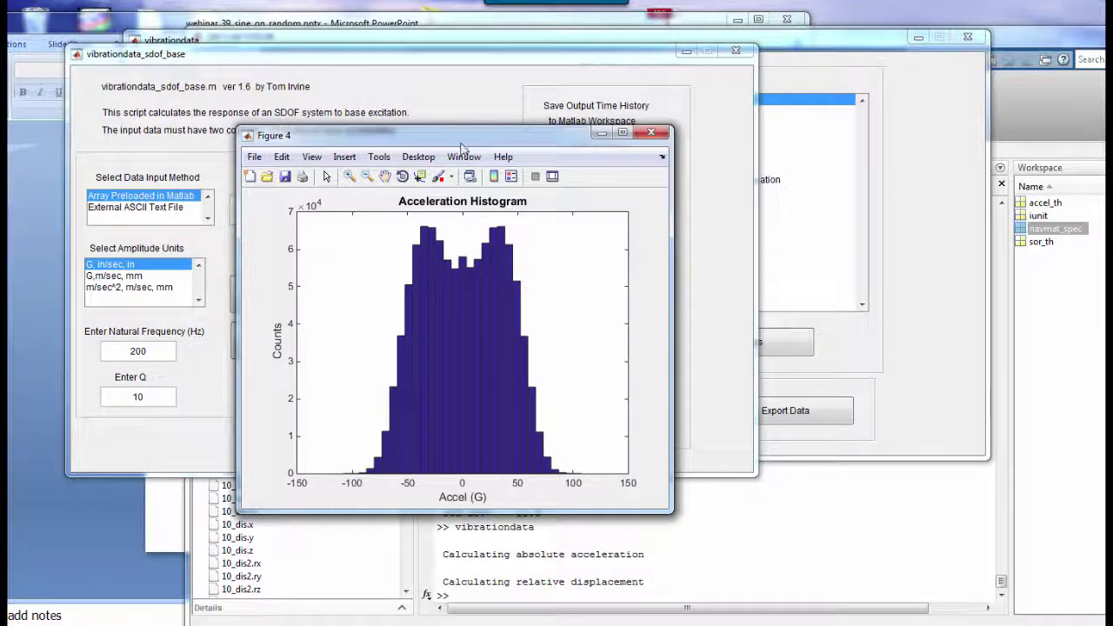
{"action": "left_click_drag", "start_coordinate": [417, 134], "coordinate": [474, 150]}
{"action": "left_click_drag", "start_coordinate": [313, 153], "coordinate": [1104, 191]}
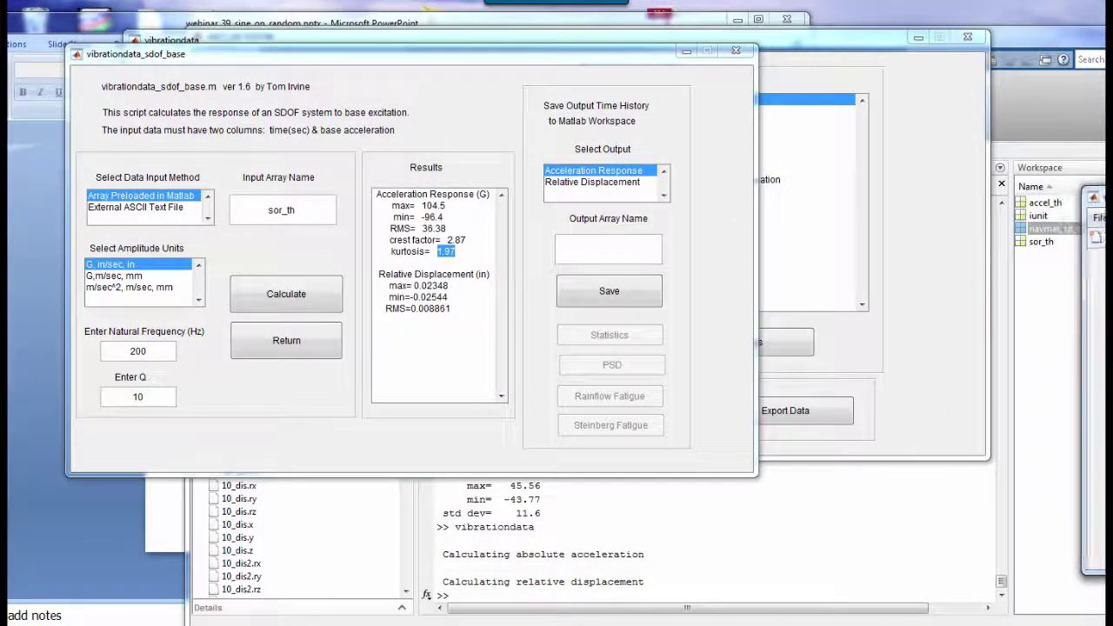
Set the natural frequency to 180 Hz and recalculate the SDOF response to base input.
{"action": "left_click", "coordinate": [161, 350]}
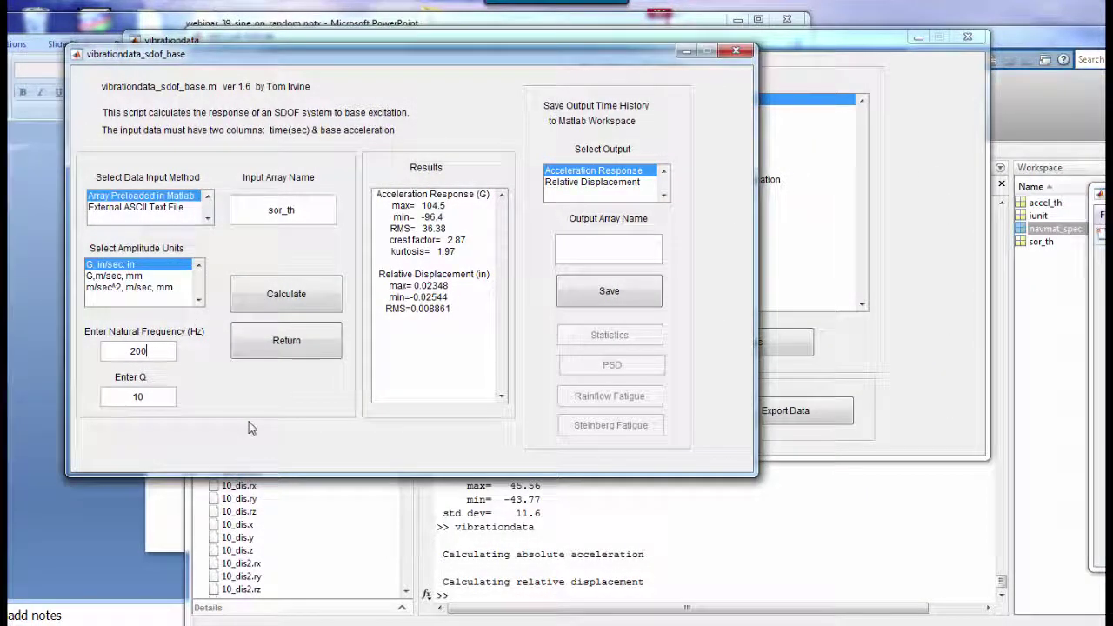
{"action": "key", "text": "BackSpace"}
{"action": "key", "text": "BackSpace"}
{"action": "type", "text": "180"}
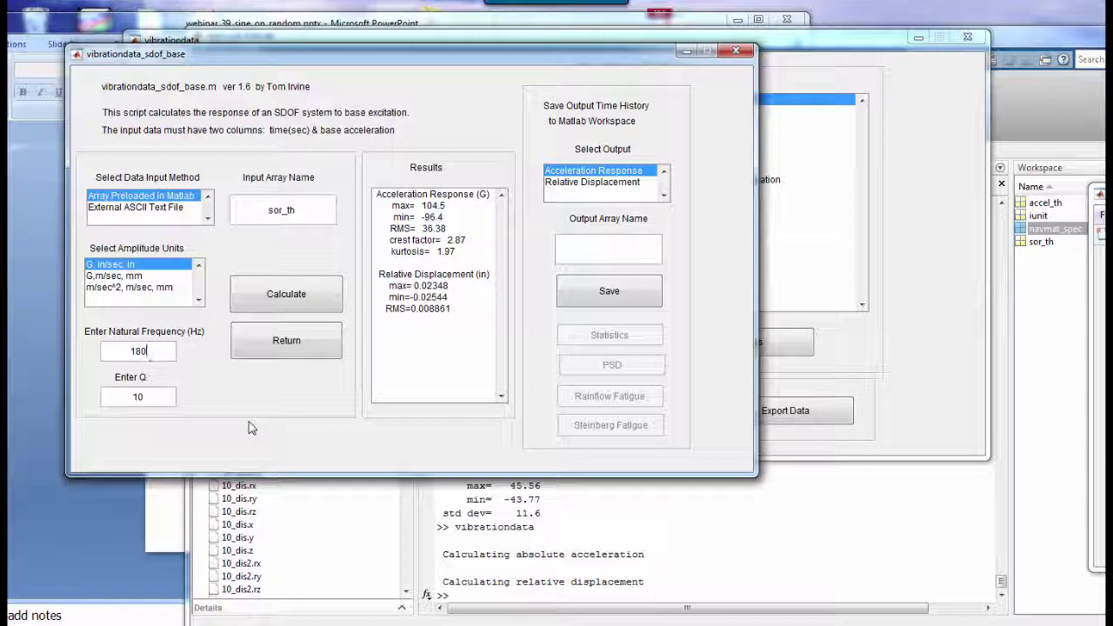
{"action": "left_click", "coordinate": [187, 380]}
{"action": "left_click", "coordinate": [280, 296]}
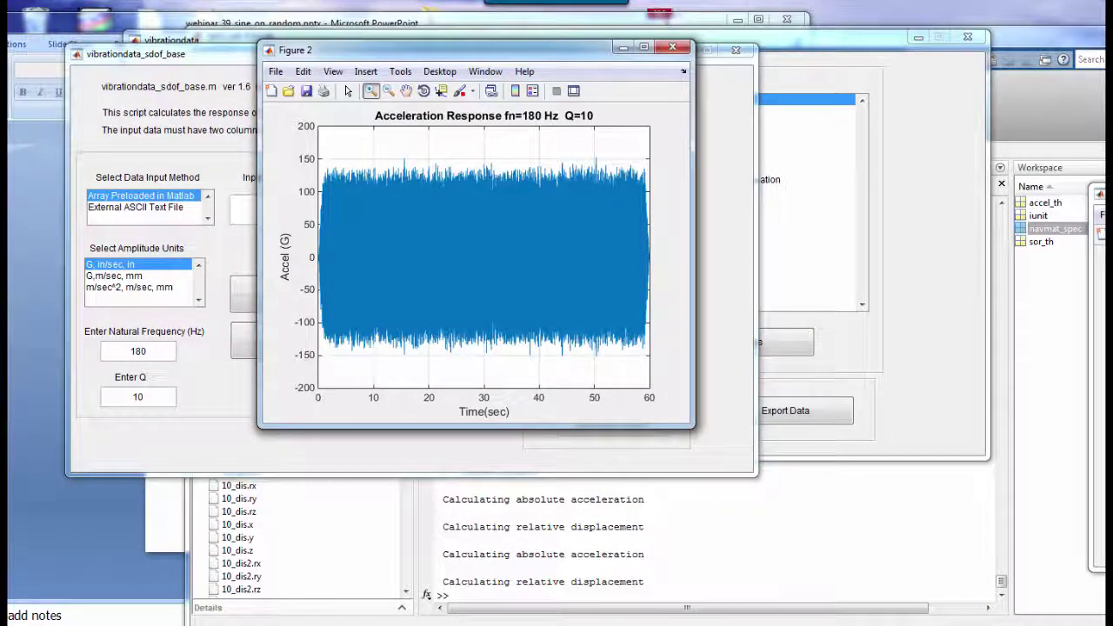
Examine the 180 Hz acceleration histogram, zoom into the acceleration response around 23.8 to 24.05 seconds, and put both plots away.
{"action": "left_click_drag", "start_coordinate": [1002, 233], "coordinate": [305, 66]}
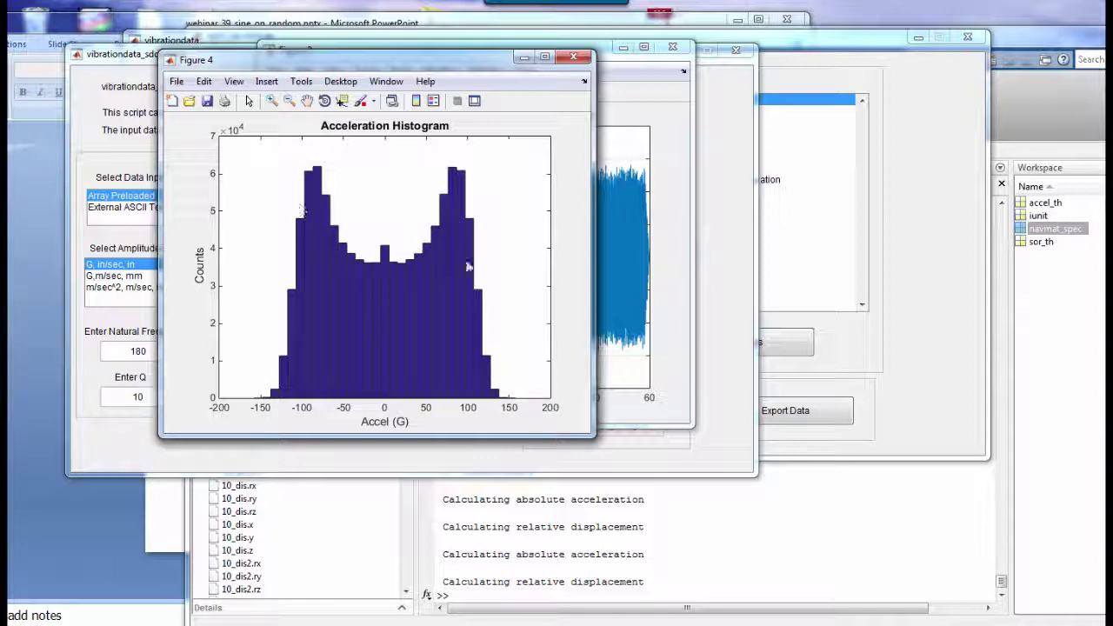
{"action": "left_click", "coordinate": [524, 60]}
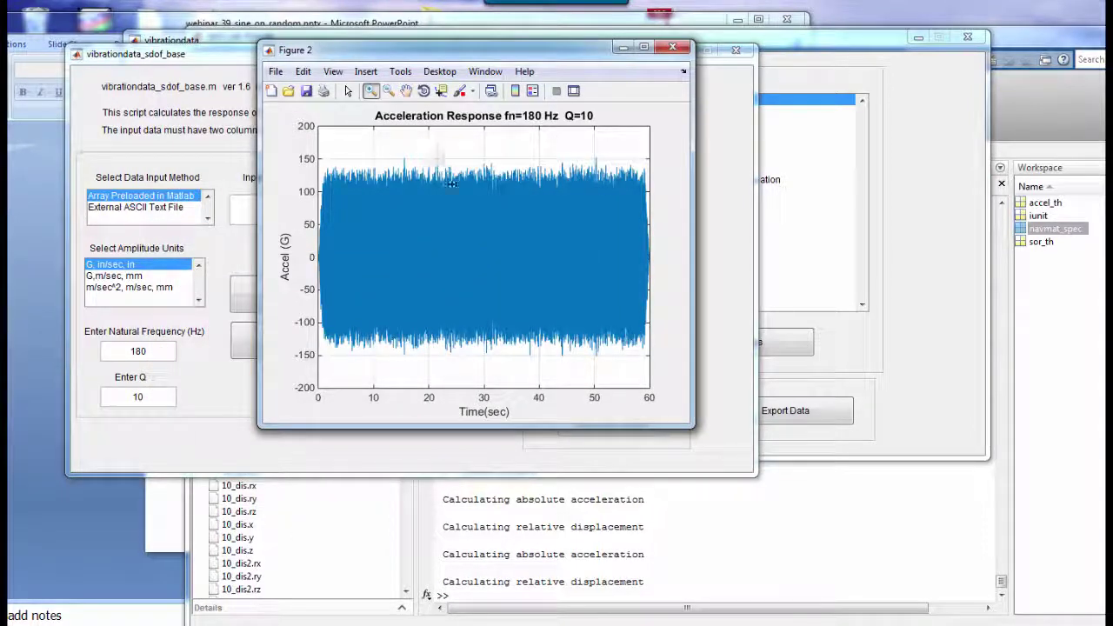
{"action": "left_click_drag", "start_coordinate": [436, 153], "coordinate": [467, 373]}
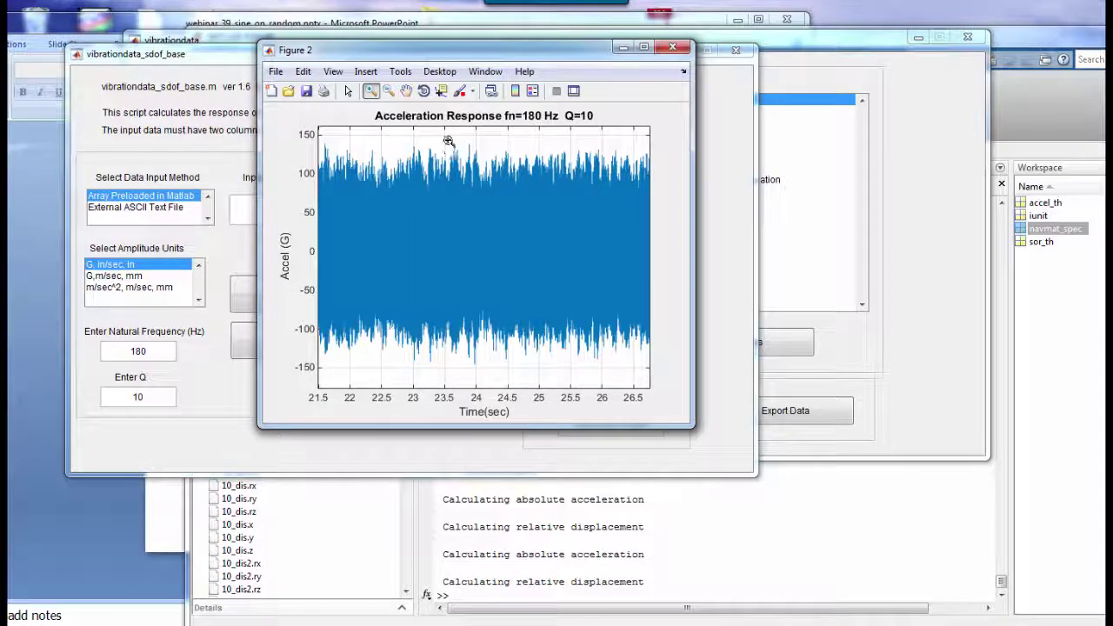
{"action": "left_click_drag", "start_coordinate": [448, 133], "coordinate": [490, 373]}
{"action": "left_click_drag", "start_coordinate": [493, 374], "coordinate": [492, 374]}
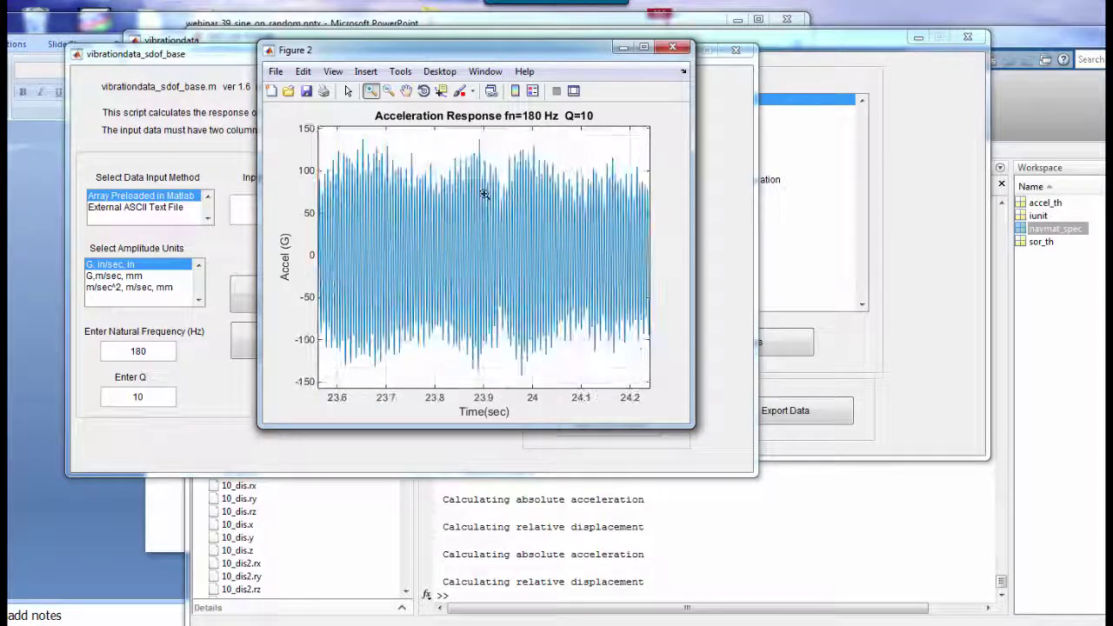
{"action": "left_click_drag", "start_coordinate": [421, 134], "coordinate": [577, 383]}
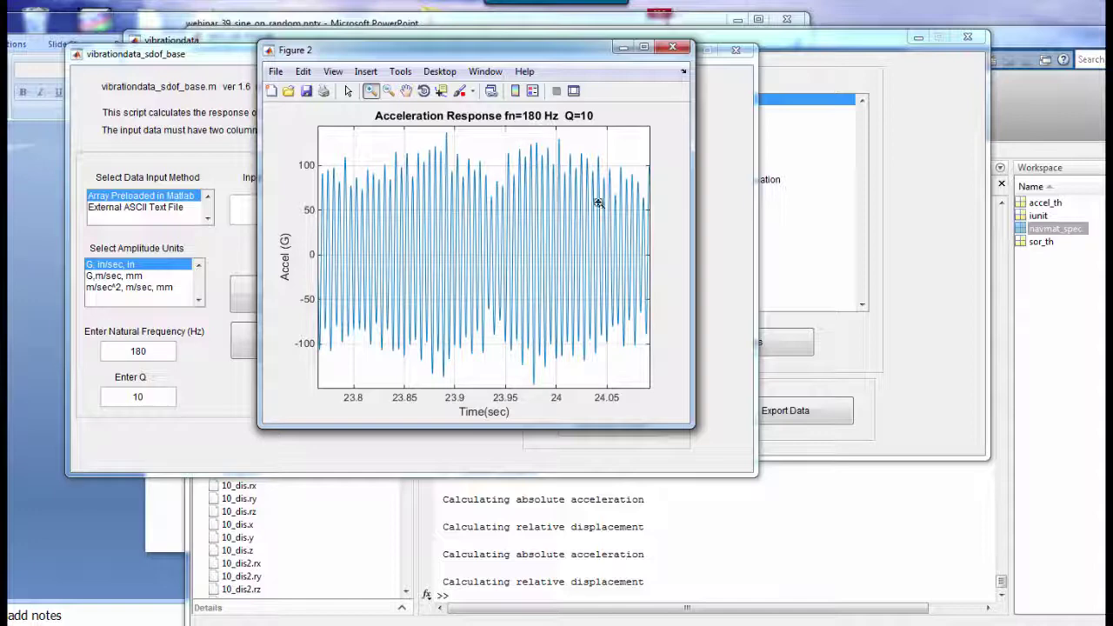
{"action": "left_click", "coordinate": [624, 48]}
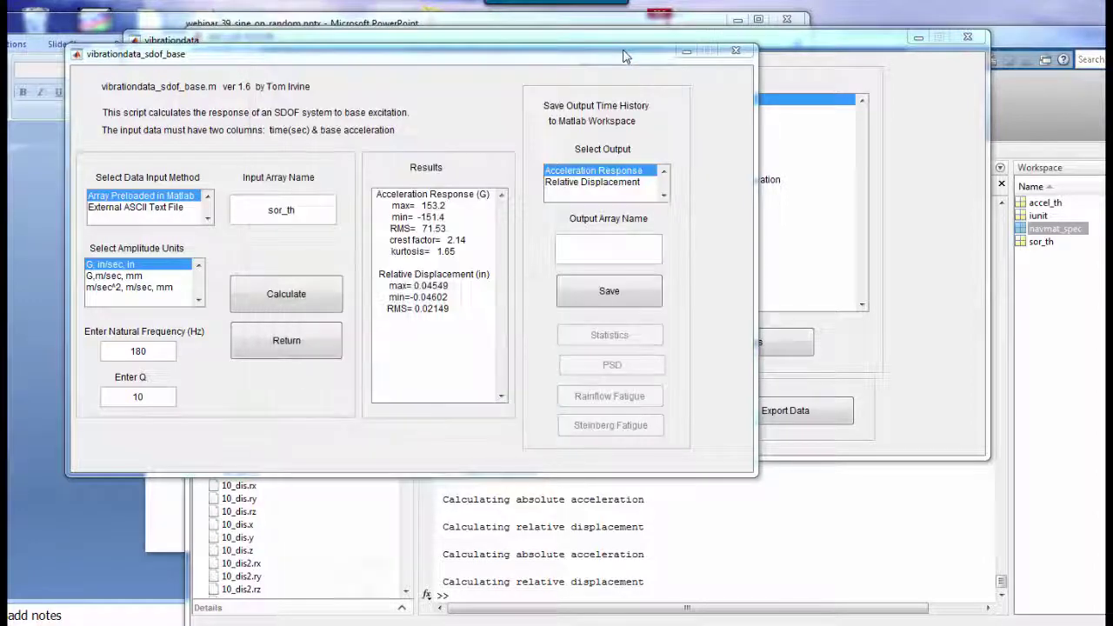
Minimize the SDOF and vibrationdata windows and run vibrationdata again from the MATLAB command line.
{"action": "left_click", "coordinate": [684, 54]}
{"action": "left_click", "coordinate": [687, 54]}
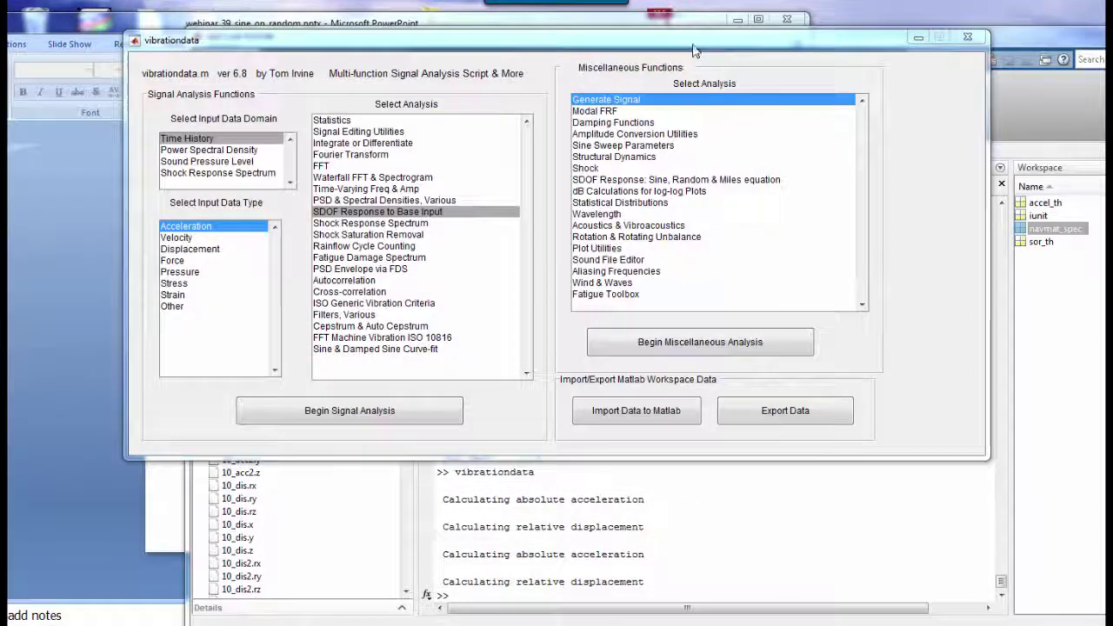
{"action": "left_click", "coordinate": [826, 67]}
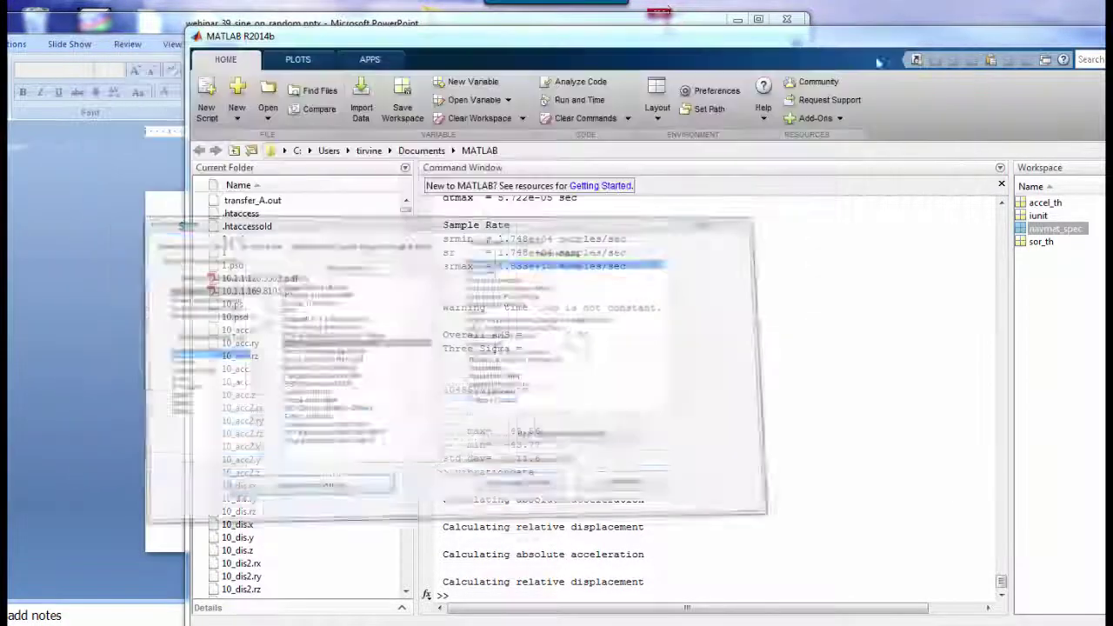
{"action": "left_click", "coordinate": [880, 51]}
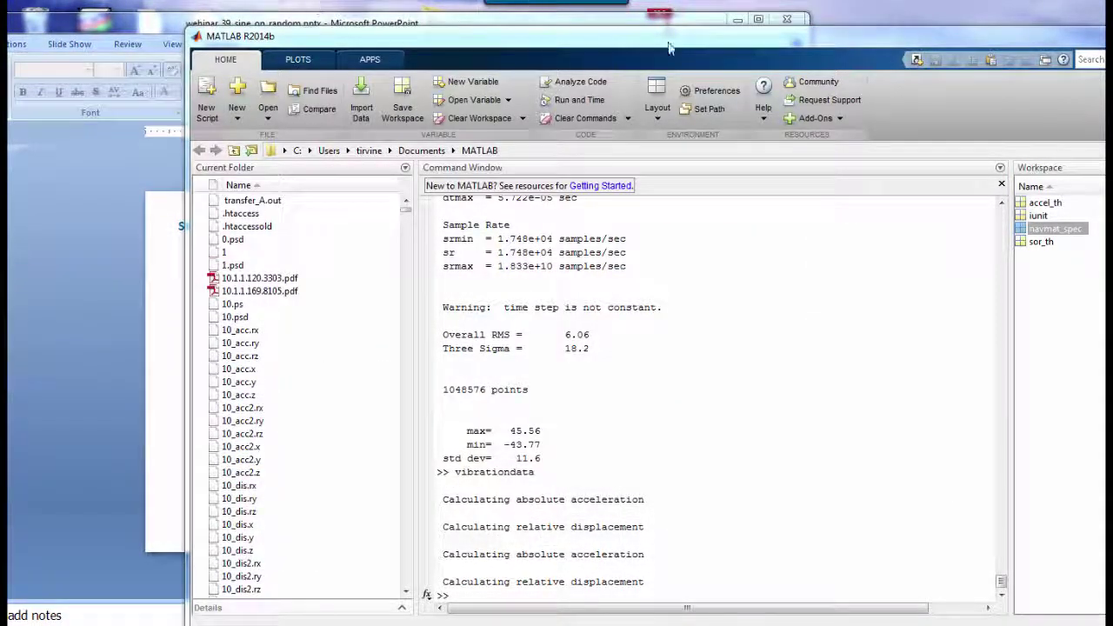
{"action": "left_click_drag", "start_coordinate": [557, 35], "coordinate": [496, 30]}
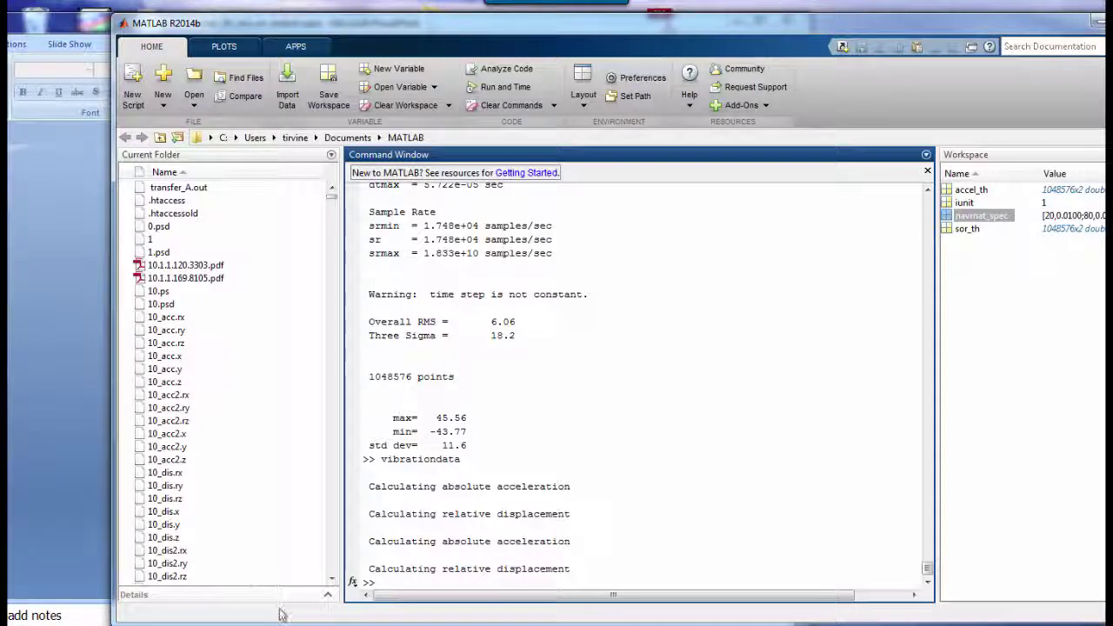
{"action": "right_click", "coordinate": [307, 625]}
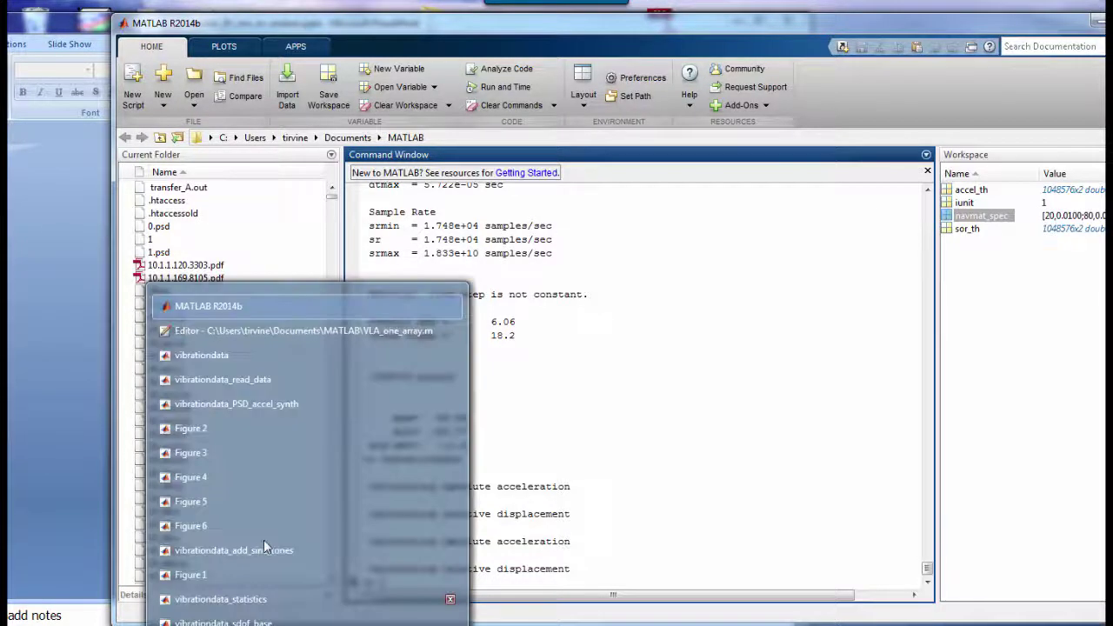
{"action": "left_click", "coordinate": [538, 367]}
{"action": "key", "text": "Up"}
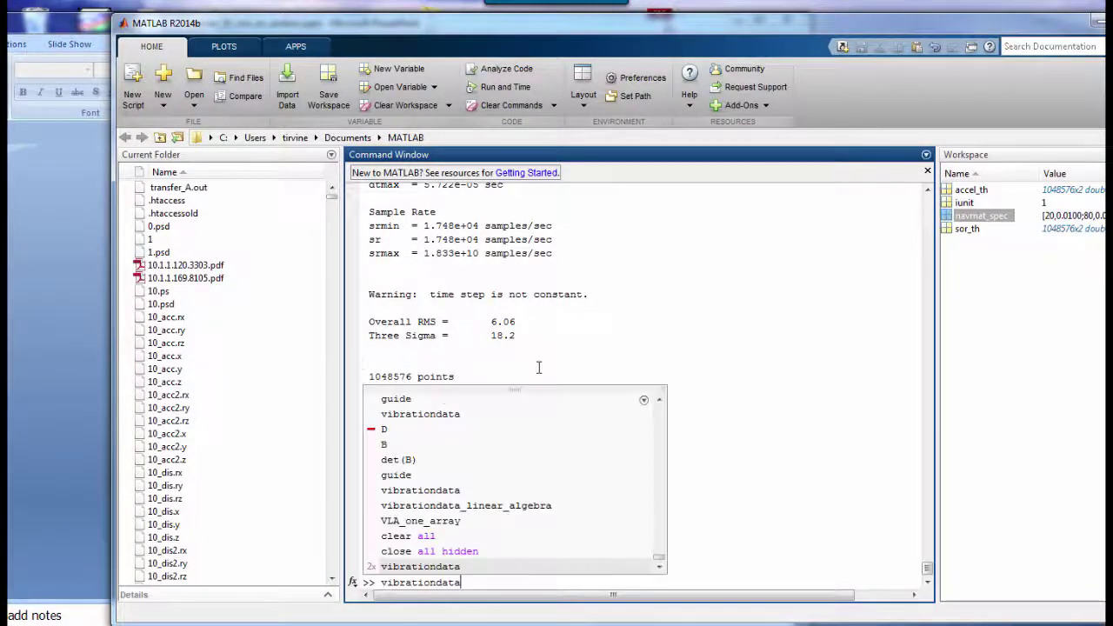
{"action": "key", "text": "Return"}
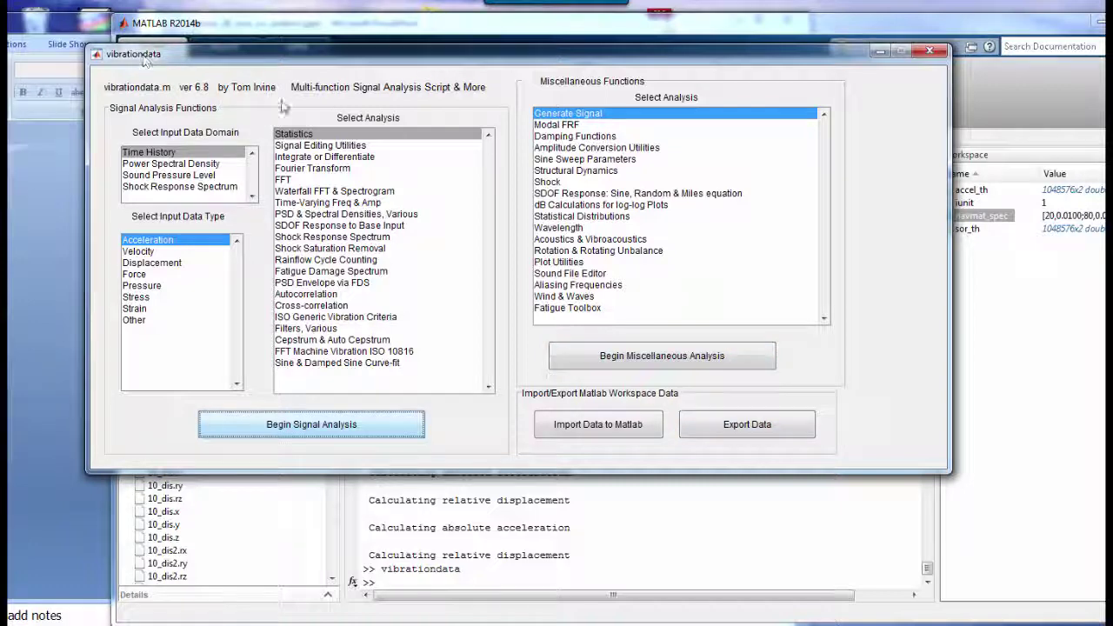
Open the data export, choose Nastran Time History with an amplitude scale factor of 386, and close it without exporting.
{"action": "left_click", "coordinate": [709, 429]}
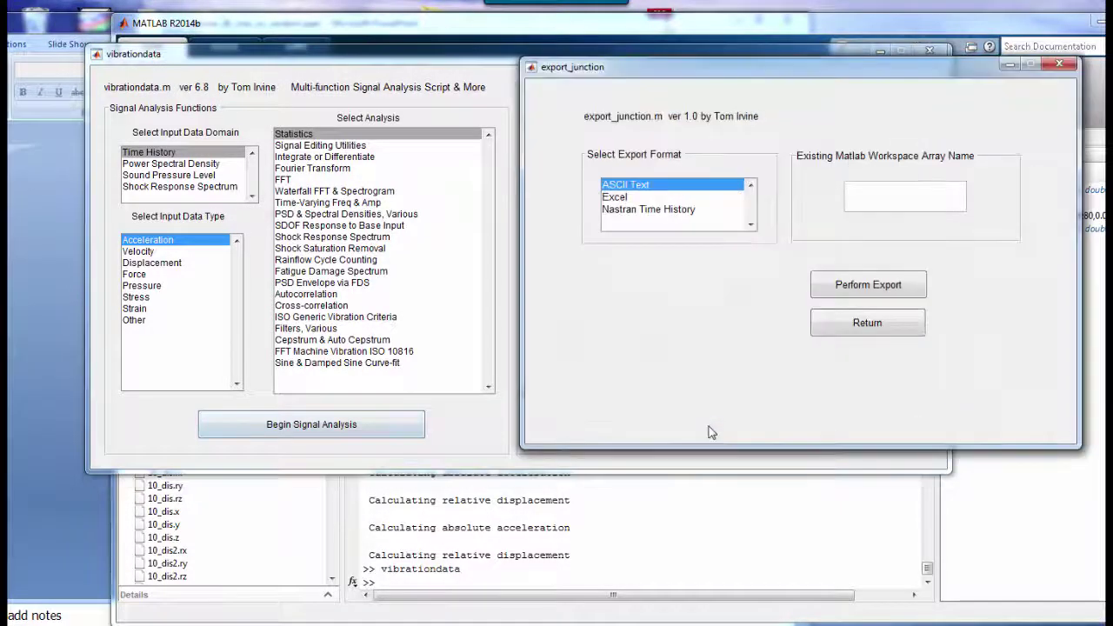
{"action": "left_click", "coordinate": [642, 210]}
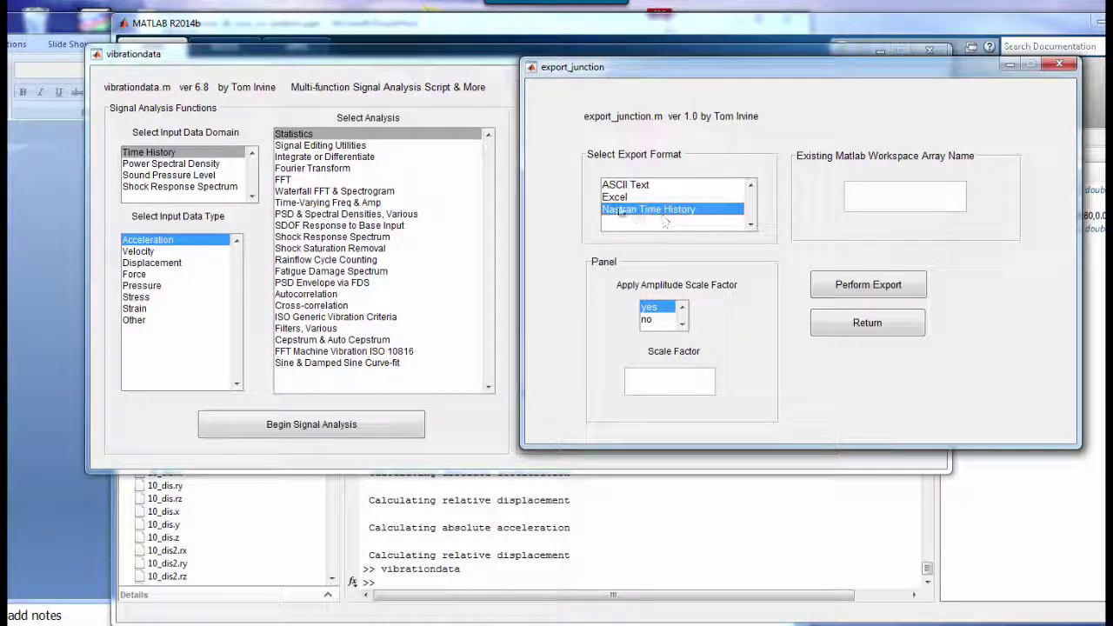
{"action": "left_click_drag", "start_coordinate": [641, 77], "coordinate": [477, 76]}
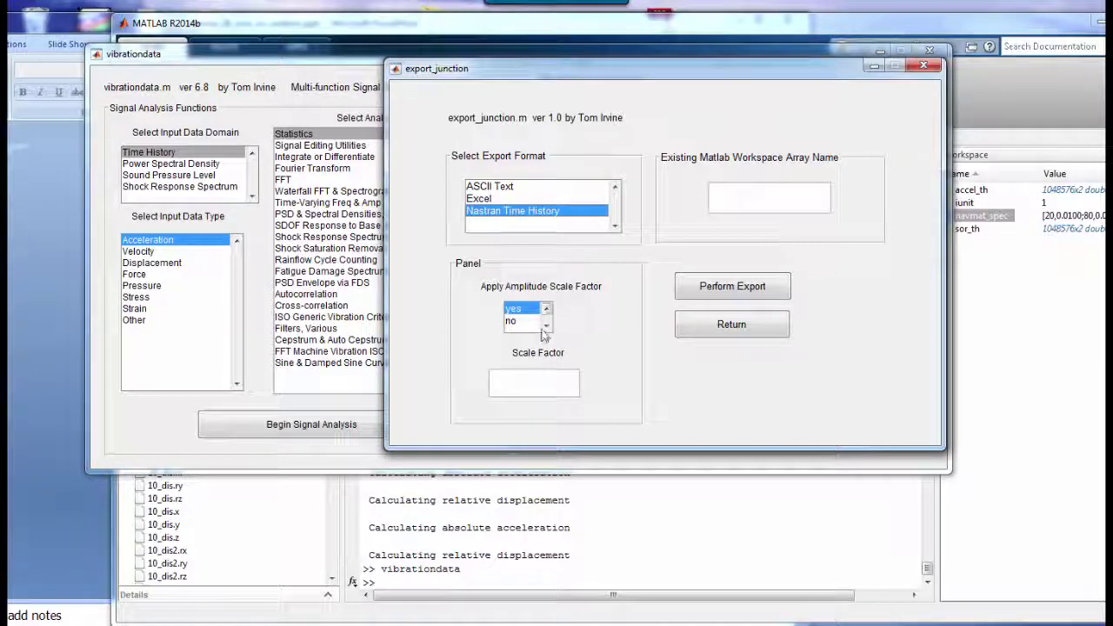
{"action": "left_click", "coordinate": [522, 383]}
{"action": "type", "text": "386"}
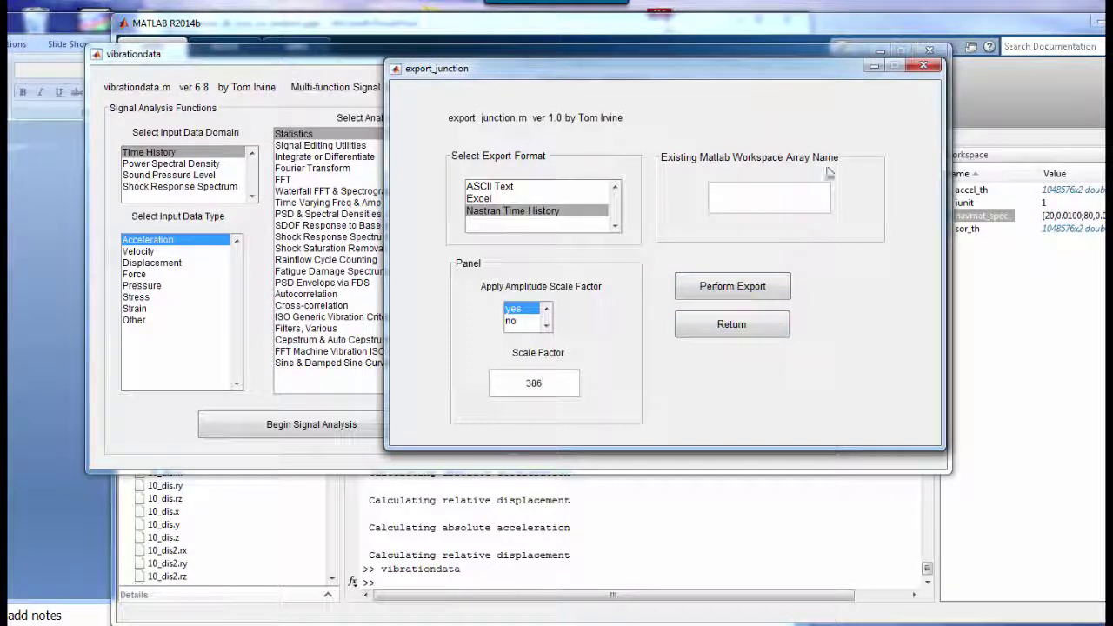
{"action": "left_click", "coordinate": [928, 71]}
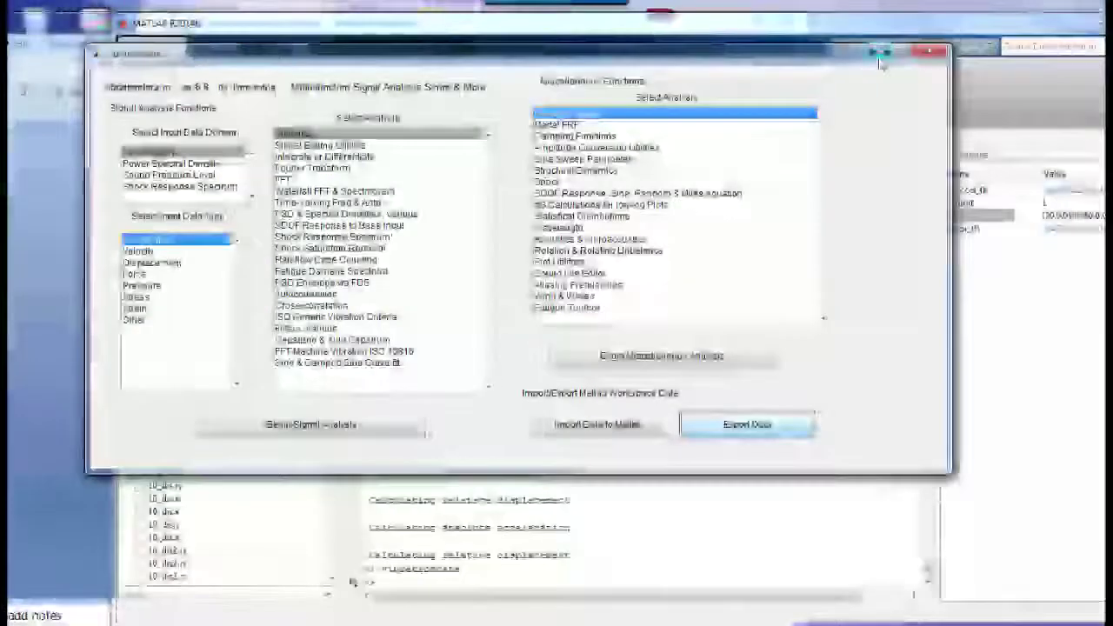
Switch to the PowerPoint presentation and show the slides from SDOF Response to Sine-on-Random through Further Analysis for Sine-on-Random Time History.
{"action": "left_click", "coordinate": [880, 52]}
{"action": "left_click", "coordinate": [103, 31]}
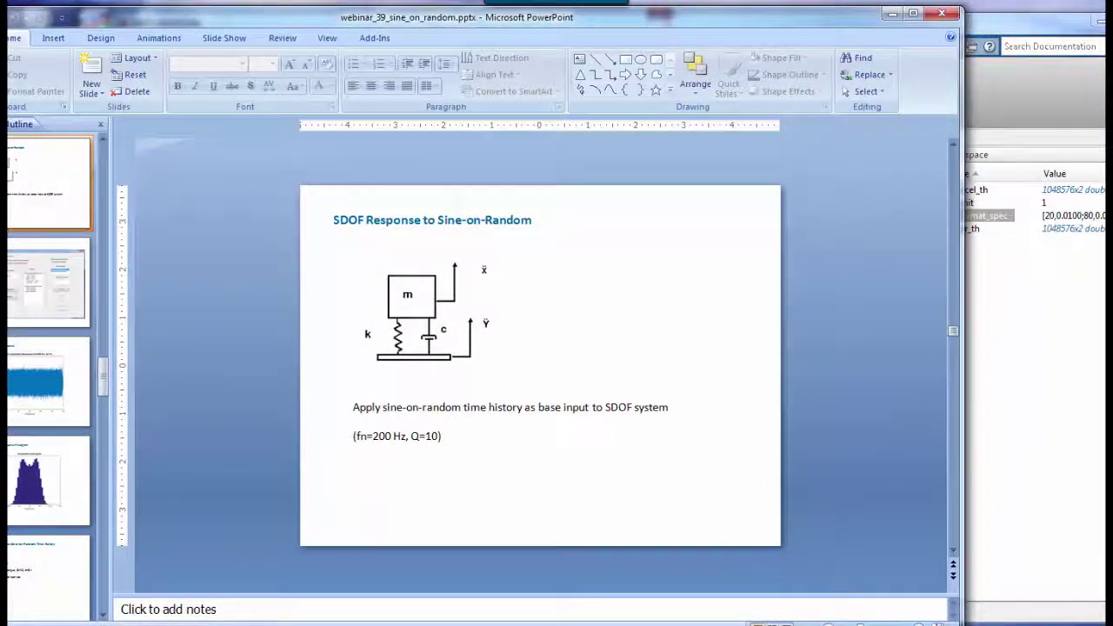
{"action": "mouse_move", "coordinate": [912, 623]}
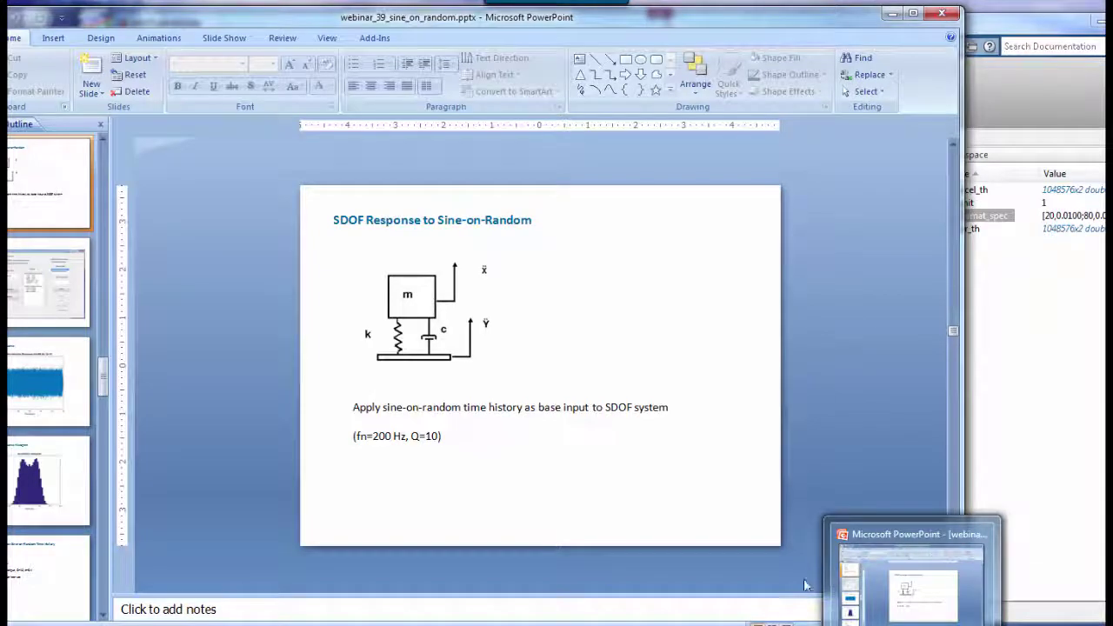
{"action": "left_click", "coordinate": [786, 624]}
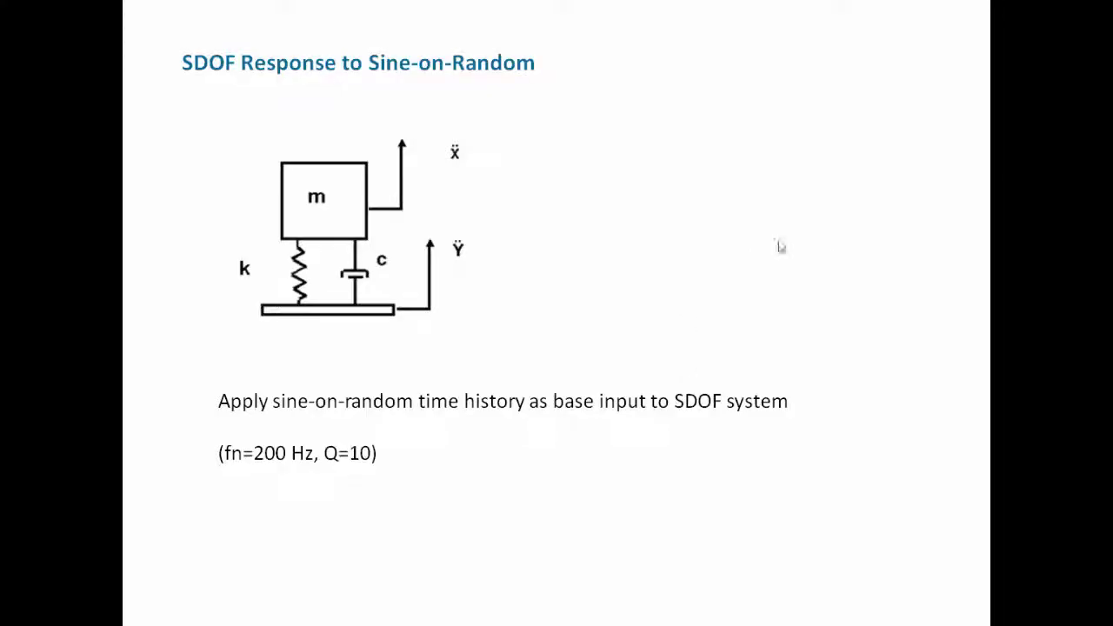
{"action": "key", "text": "Right"}
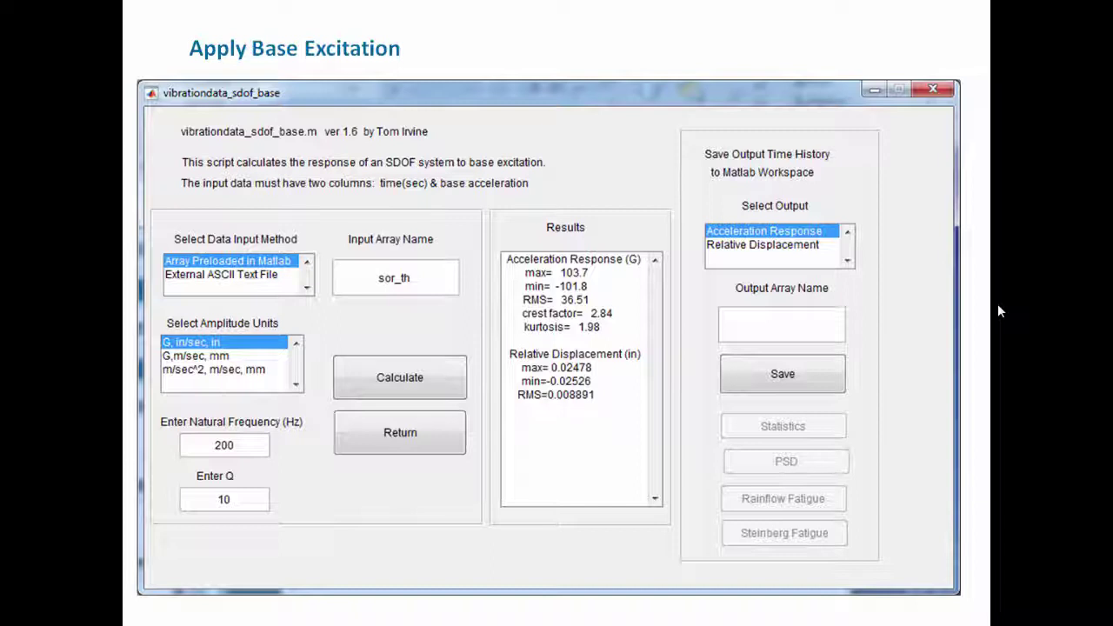
{"action": "key", "text": "Right"}
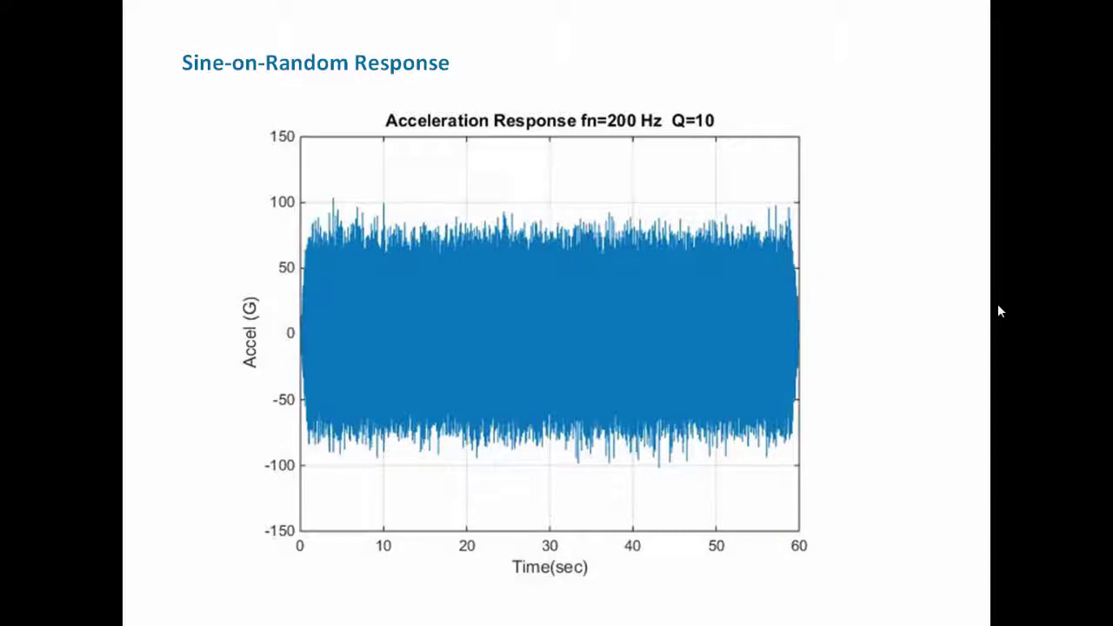
{"action": "key", "text": "Right"}
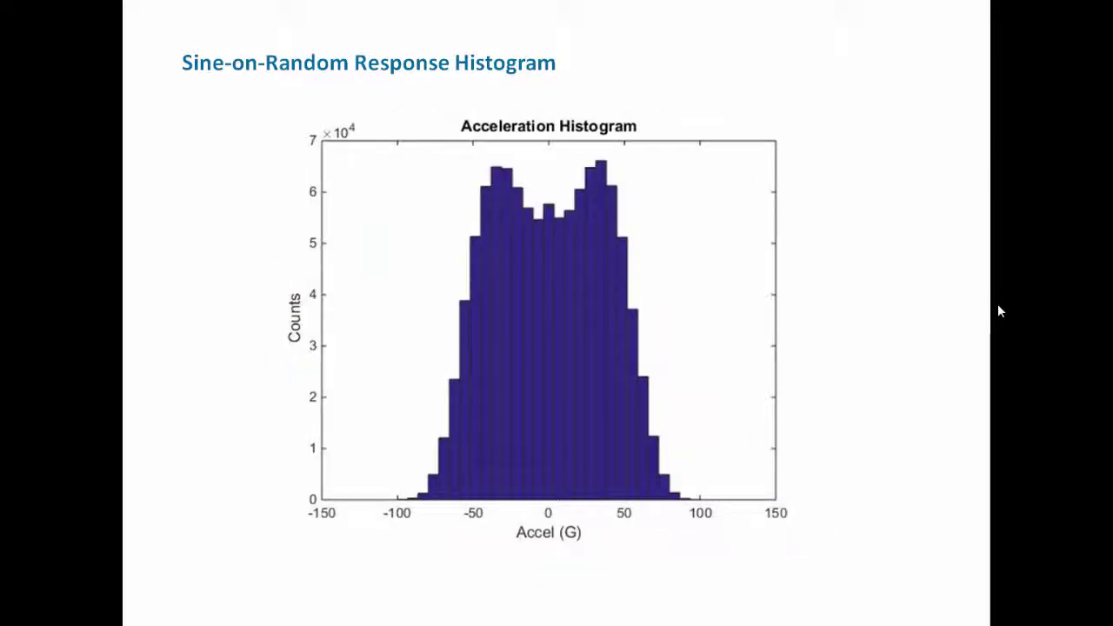
{"action": "key", "text": "Right"}
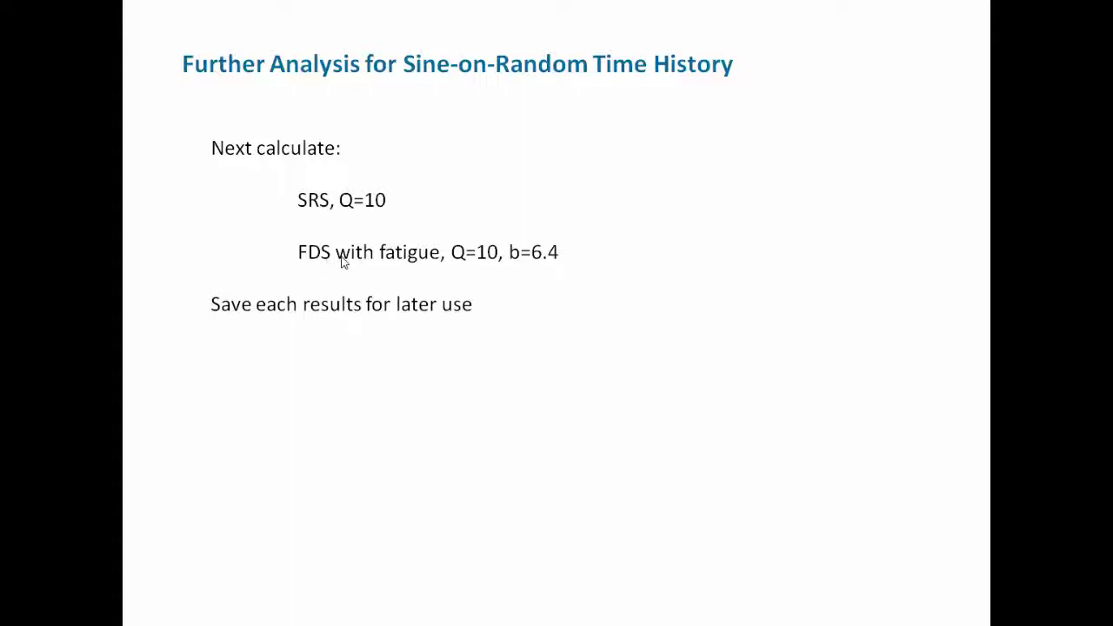
End the slide show, move the PowerPoint window aside, and bring MATLAB back to the front.
{"action": "key", "text": "Escape"}
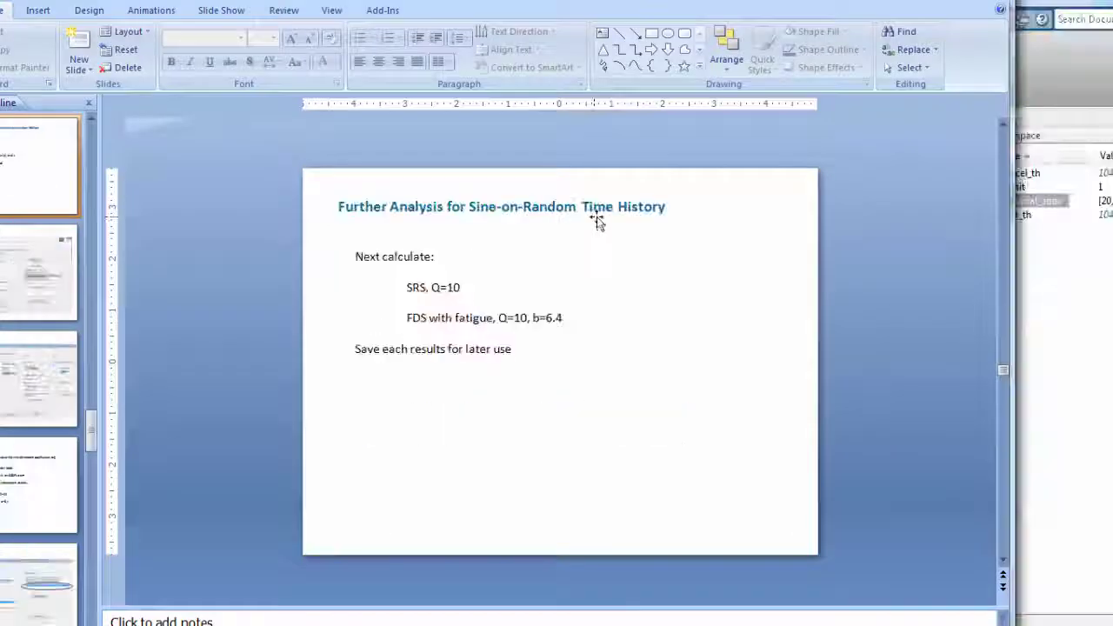
{"action": "left_click_drag", "start_coordinate": [865, 6], "coordinate": [685, 143]}
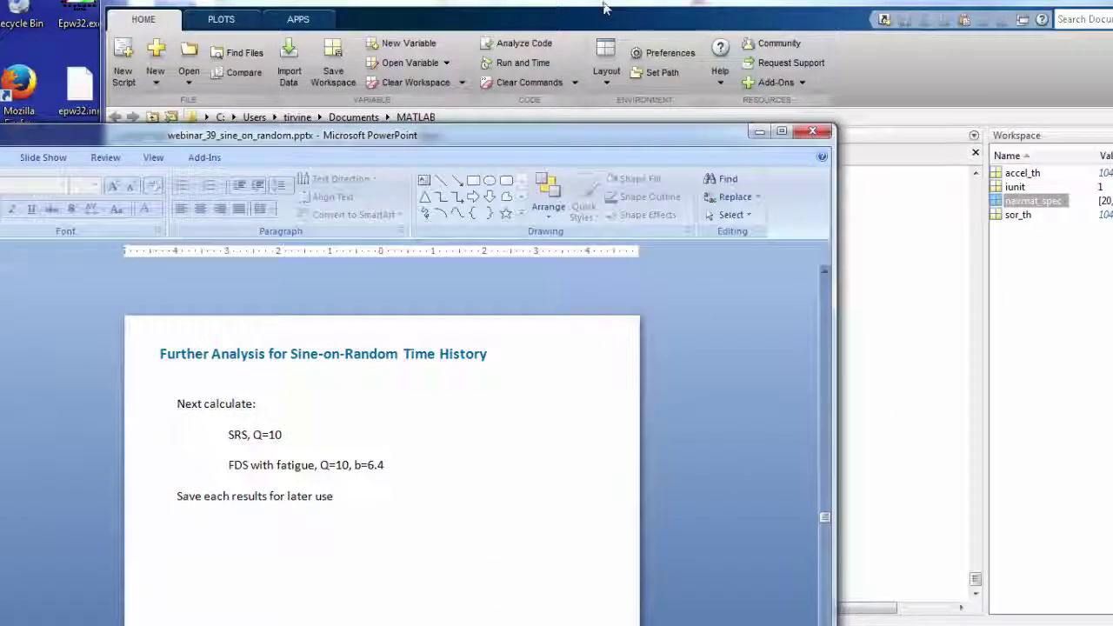
{"action": "left_click", "coordinate": [672, 61]}
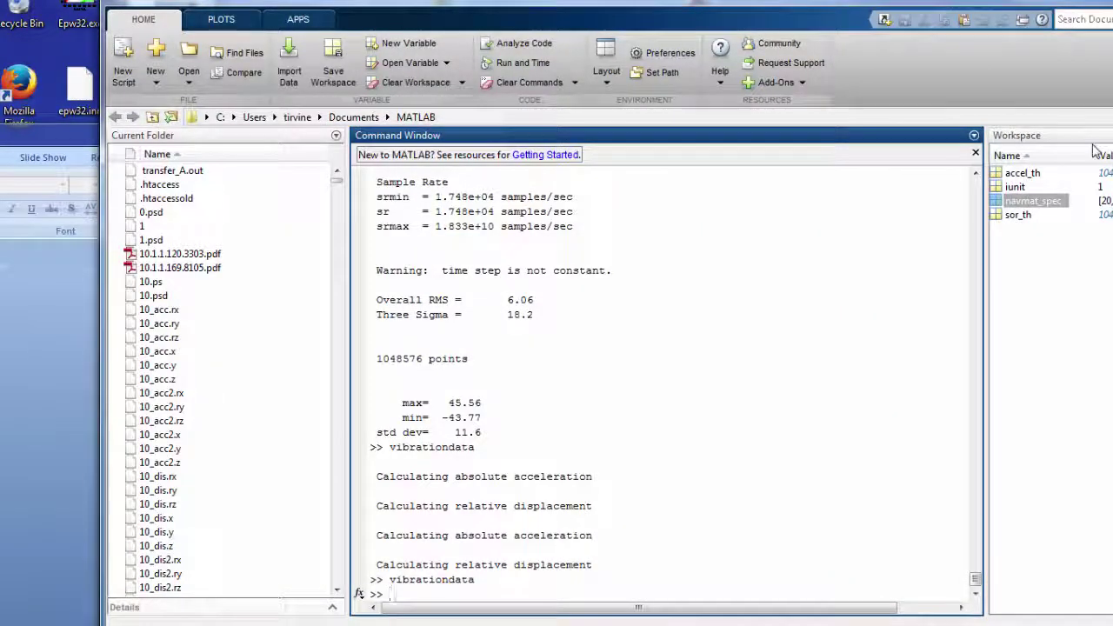
Run vibrationdata again from the MATLAB command line and begin the Shock Response Spectrum analysis for an acceleration time history.
{"action": "key", "text": "Up"}
{"action": "key", "text": "Return"}
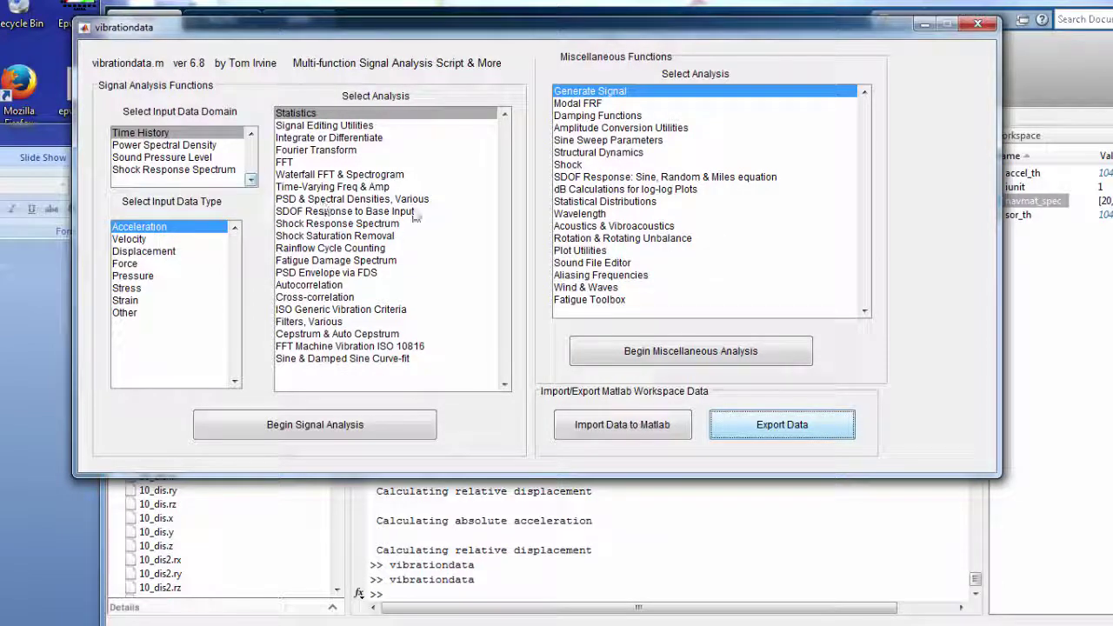
{"action": "left_click", "coordinate": [326, 224]}
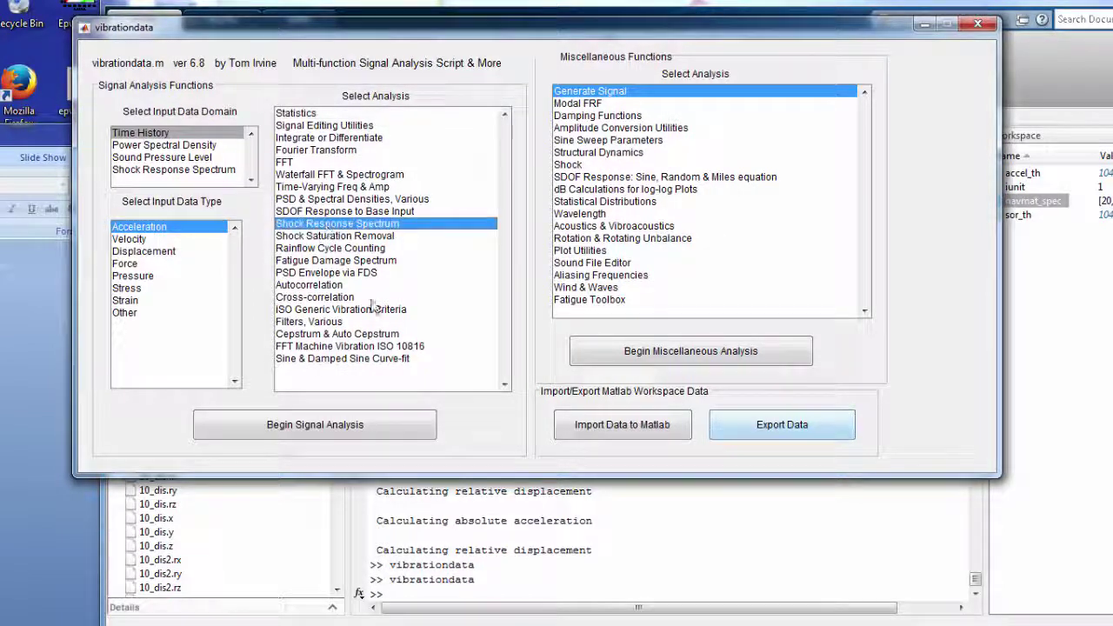
{"action": "left_click", "coordinate": [377, 419]}
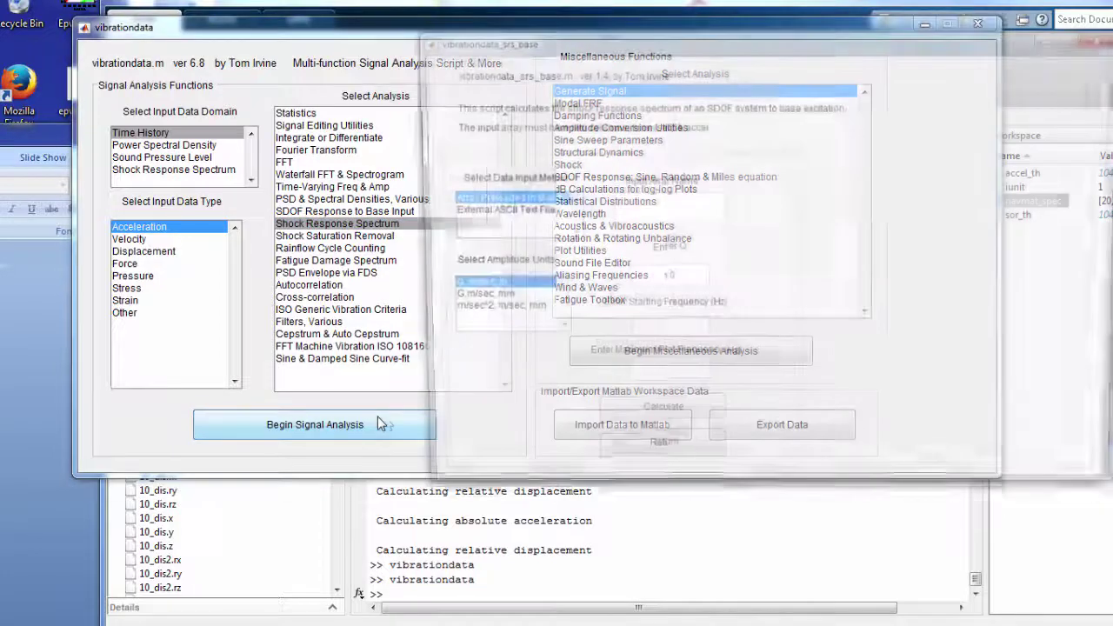
{"action": "left_click_drag", "start_coordinate": [513, 49], "coordinate": [259, 22]}
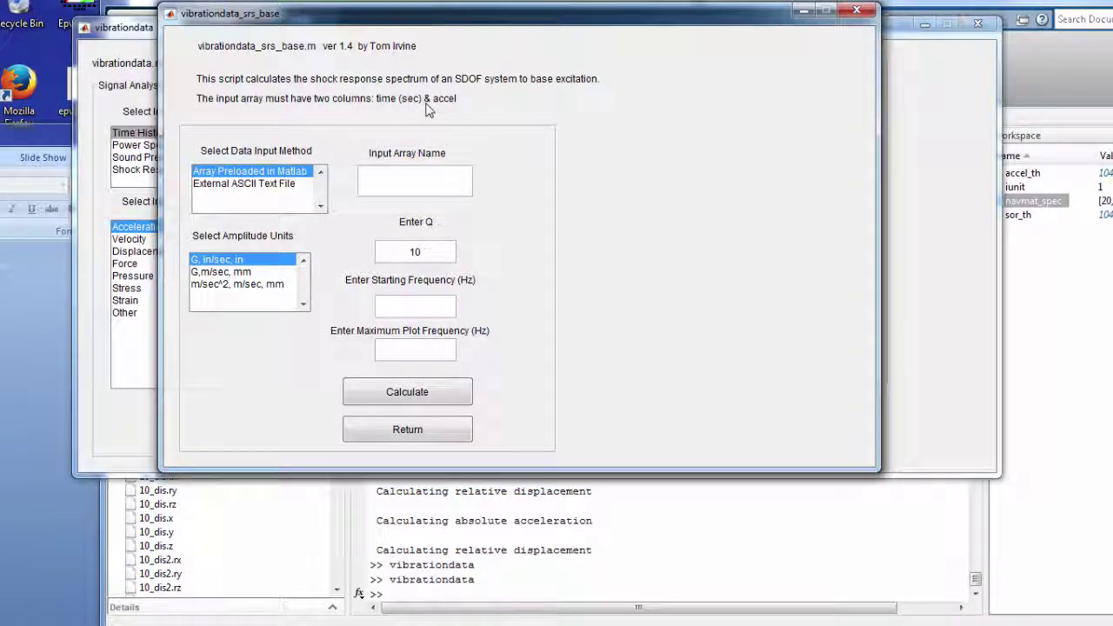
Calculate the shock response spectrum of array sor_th with Q=10, a starting frequency of 10 Hz and a maximum plot frequency of 2000 Hz.
{"action": "left_click", "coordinate": [414, 180]}
{"action": "type", "text": "sor_th"}
{"action": "left_click", "coordinate": [417, 306]}
{"action": "left_click", "coordinate": [416, 395]}
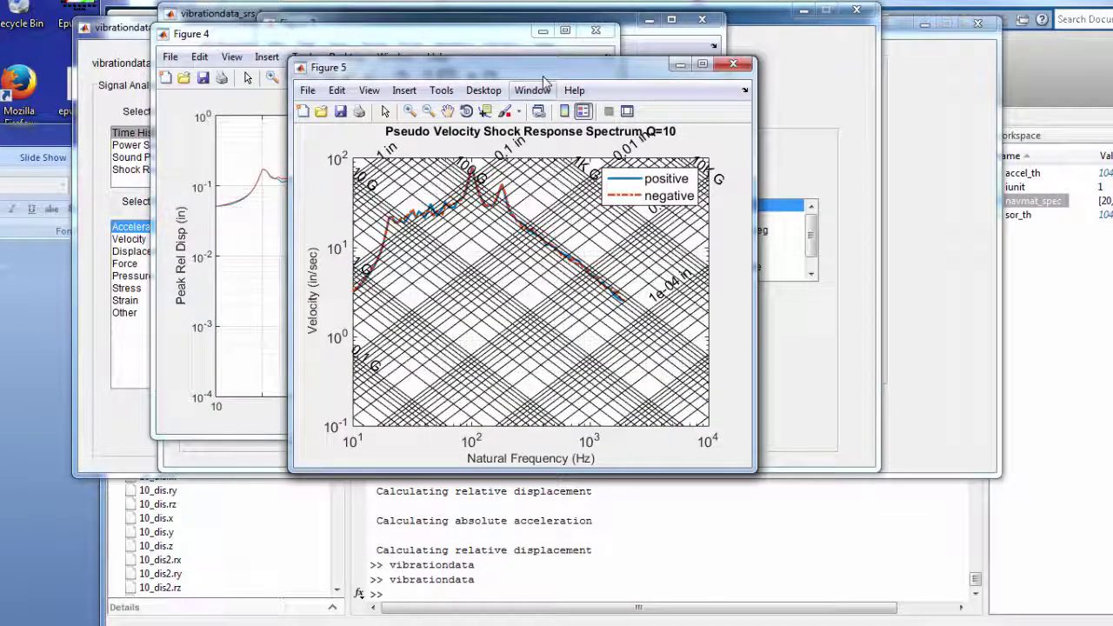
Examine the pseudo velocity, relative displacement and acceleration SRS plots, clearing each figure out of the way in turn.
{"action": "left_click_drag", "start_coordinate": [544, 78], "coordinate": [890, 249]}
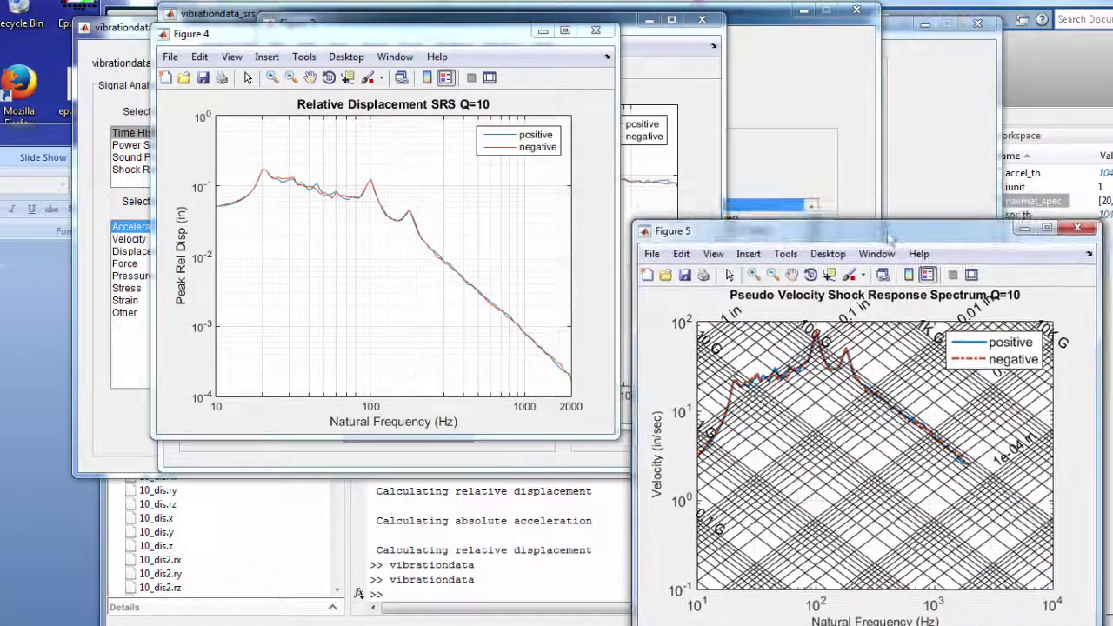
{"action": "left_click", "coordinate": [1080, 233]}
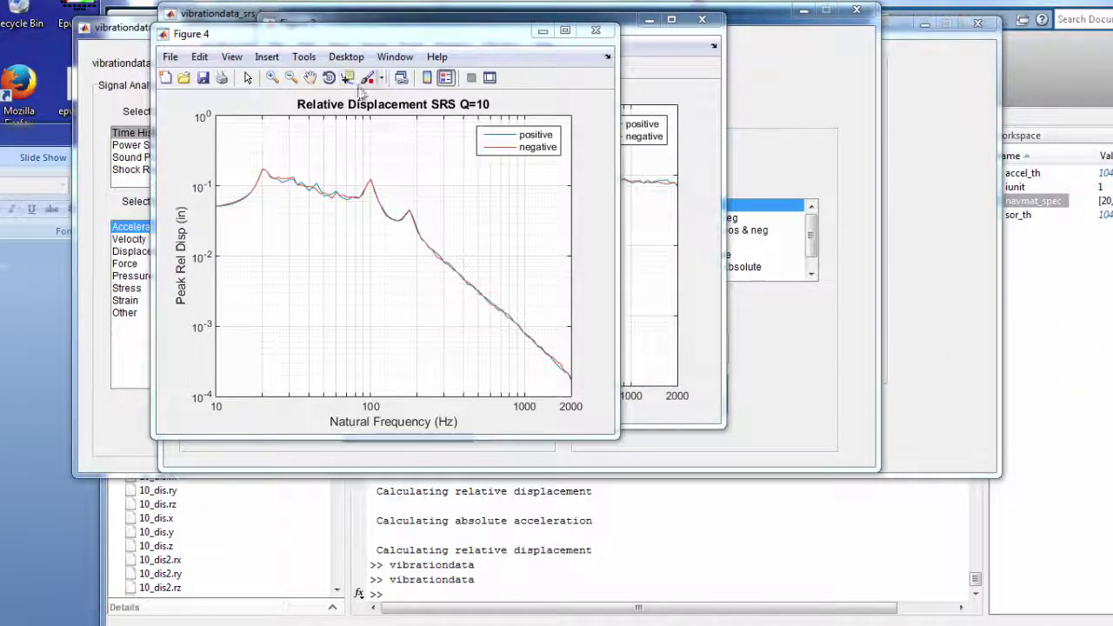
{"action": "left_click_drag", "start_coordinate": [362, 35], "coordinate": [1073, 295]}
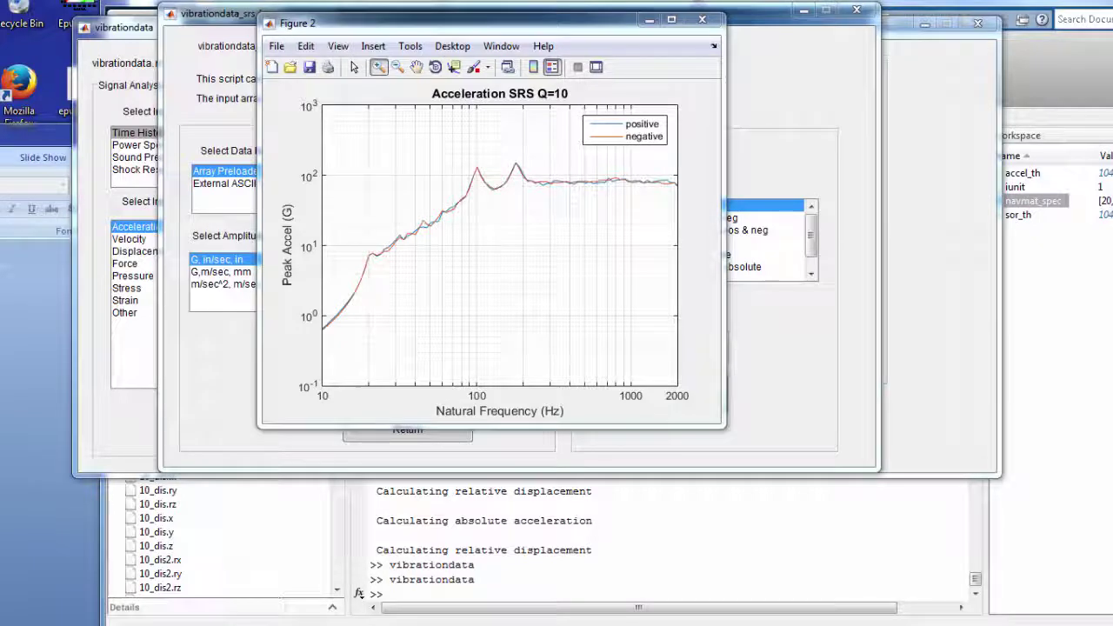
{"action": "left_click_drag", "start_coordinate": [513, 33], "coordinate": [479, 83]}
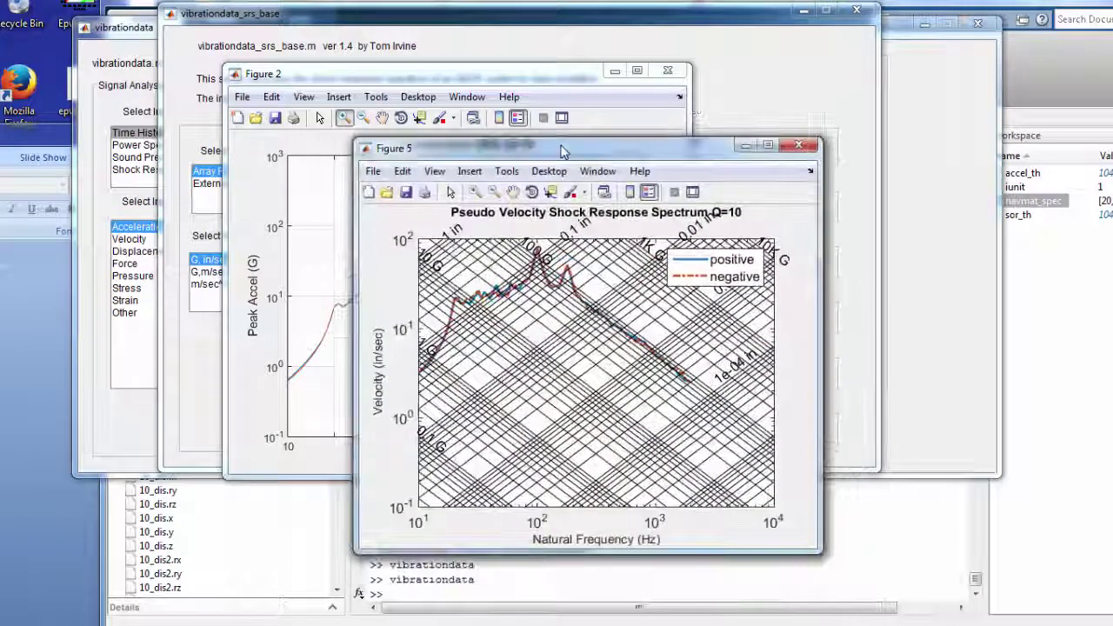
{"action": "mouse_move", "coordinate": [735, 279]}
{"action": "left_mouse_down"}
{"action": "mouse_move", "coordinate": [736, 335]}
{"action": "mouse_move", "coordinate": [788, 208]}
{"action": "mouse_move", "coordinate": [740, 240]}
{"action": "mouse_move", "coordinate": [739, 300]}
{"action": "left_mouse_up"}
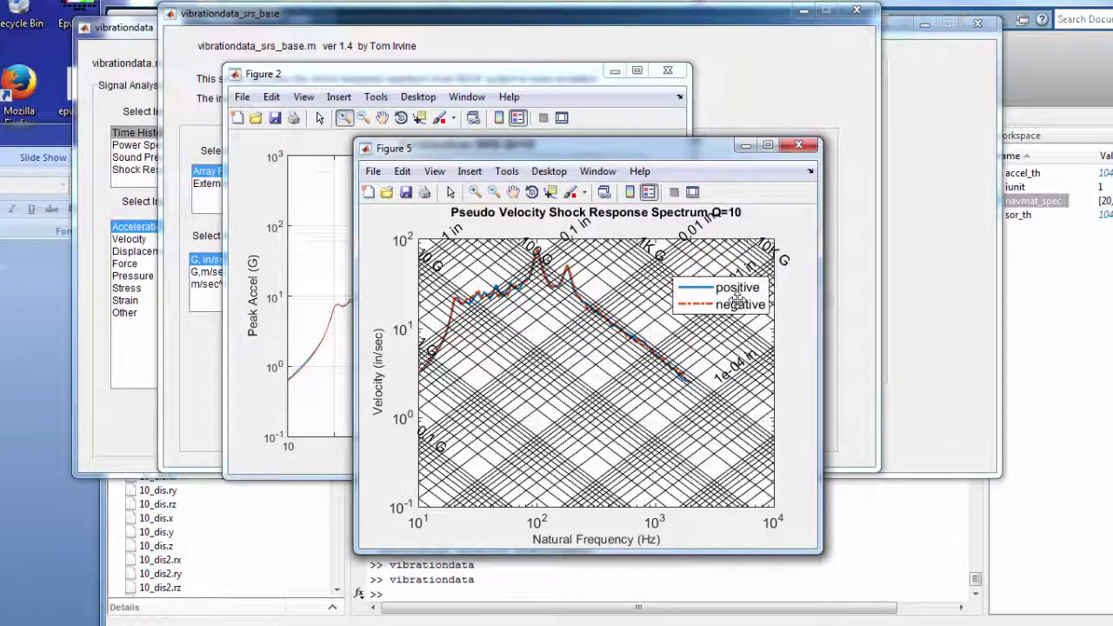
{"action": "left_click", "coordinate": [745, 150]}
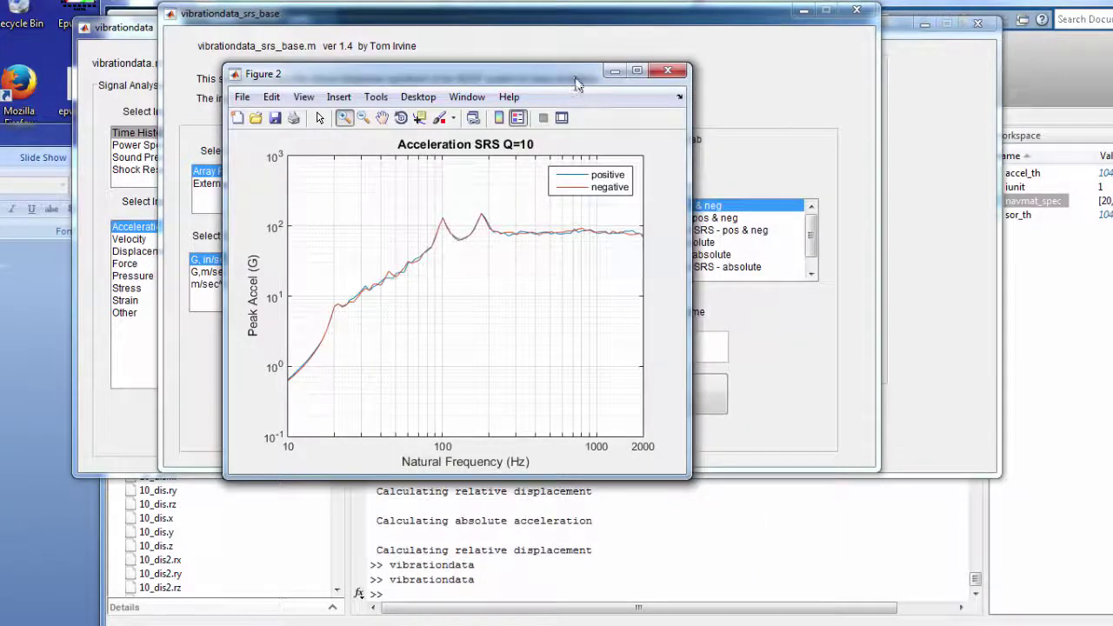
{"action": "left_click_drag", "start_coordinate": [577, 77], "coordinate": [418, 120]}
Save the absolute acceleration SRS to the MATLAB workspace as sor_srs.
{"action": "left_click_drag", "start_coordinate": [487, 18], "coordinate": [554, 20]}
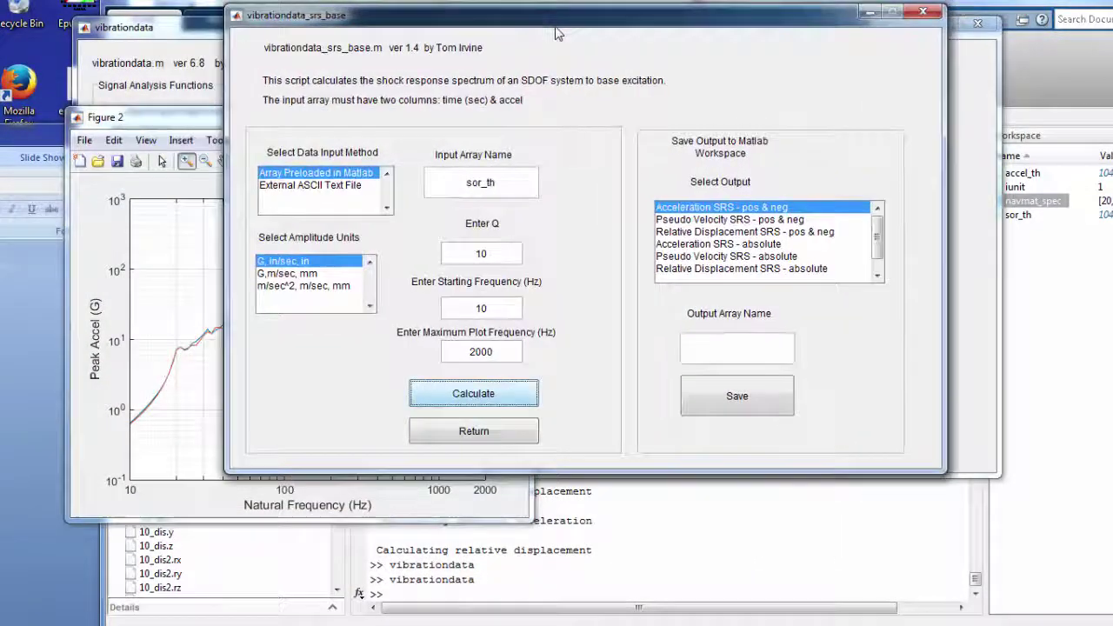
{"action": "left_click", "coordinate": [721, 247]}
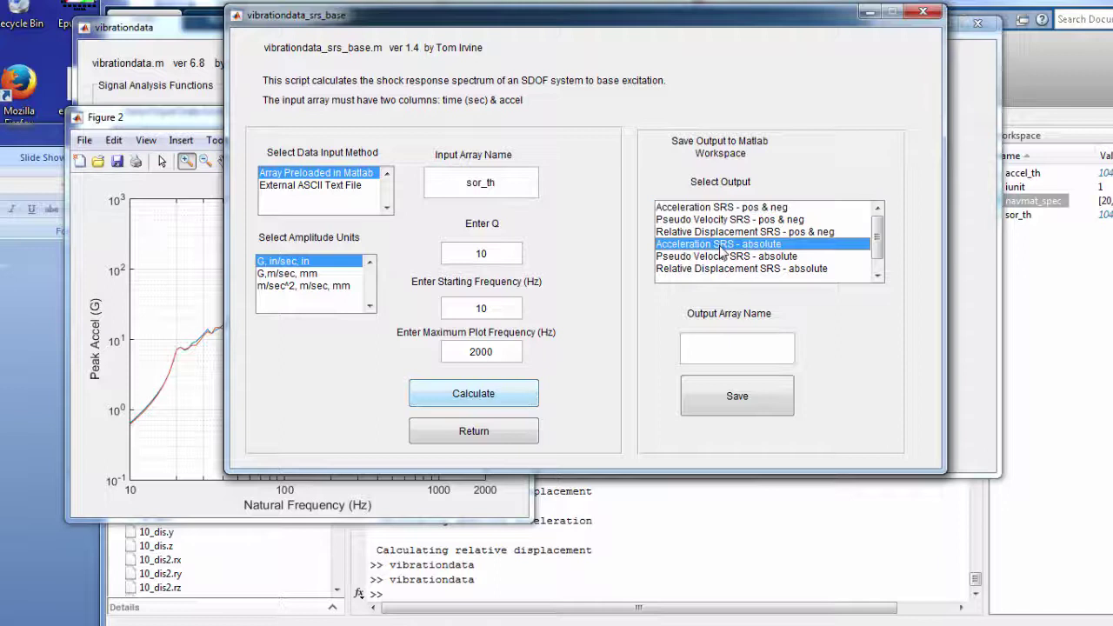
{"action": "left_click", "coordinate": [734, 349]}
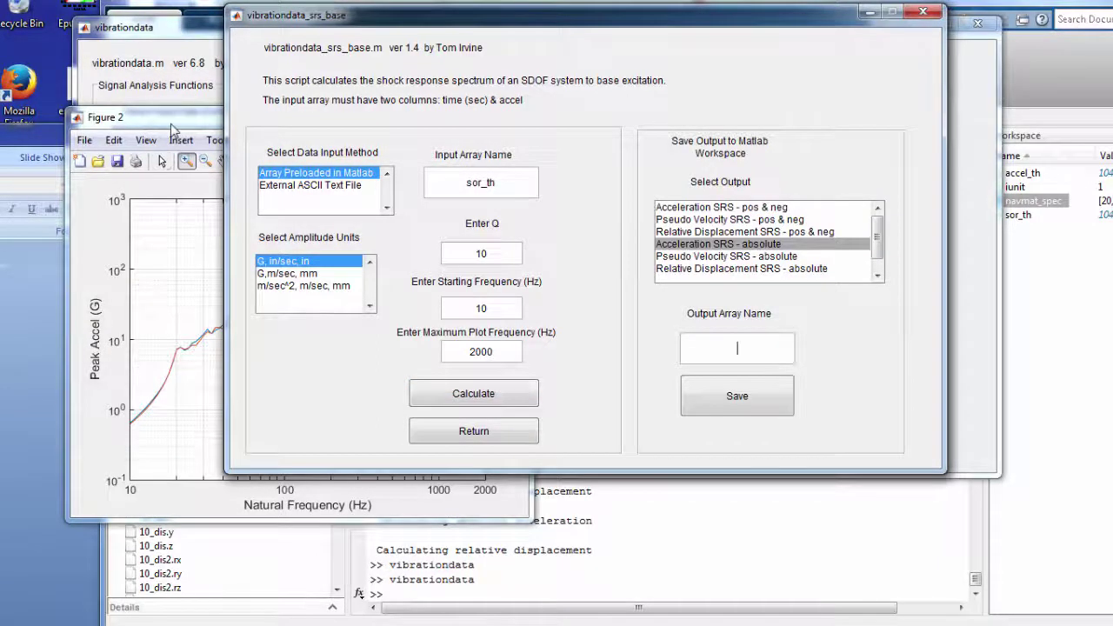
{"action": "left_click", "coordinate": [172, 124]}
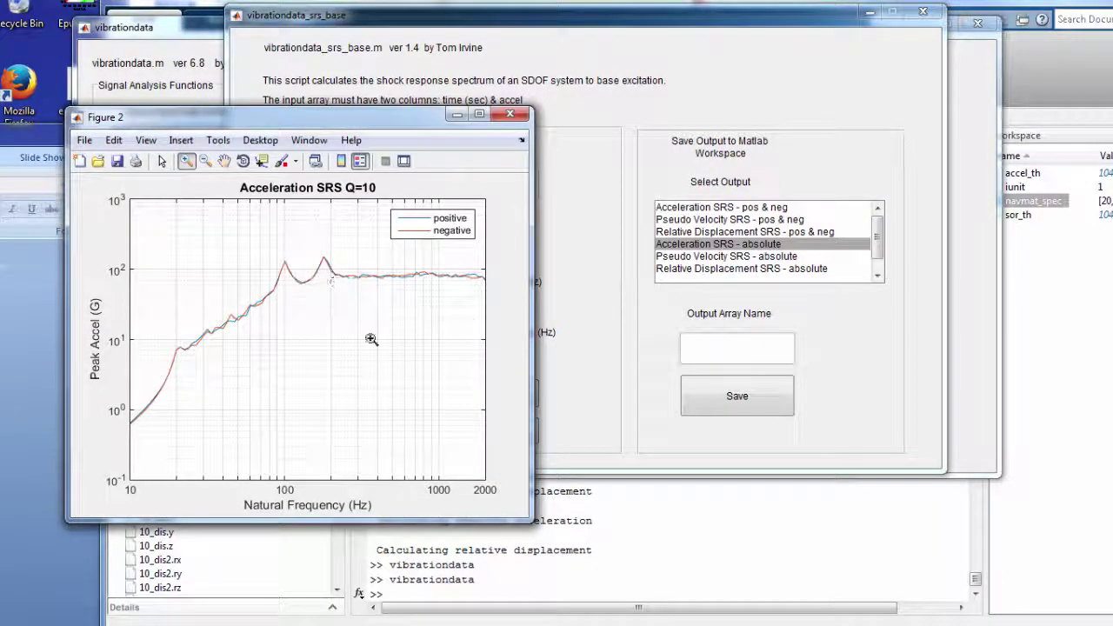
{"action": "left_click", "coordinate": [739, 349]}
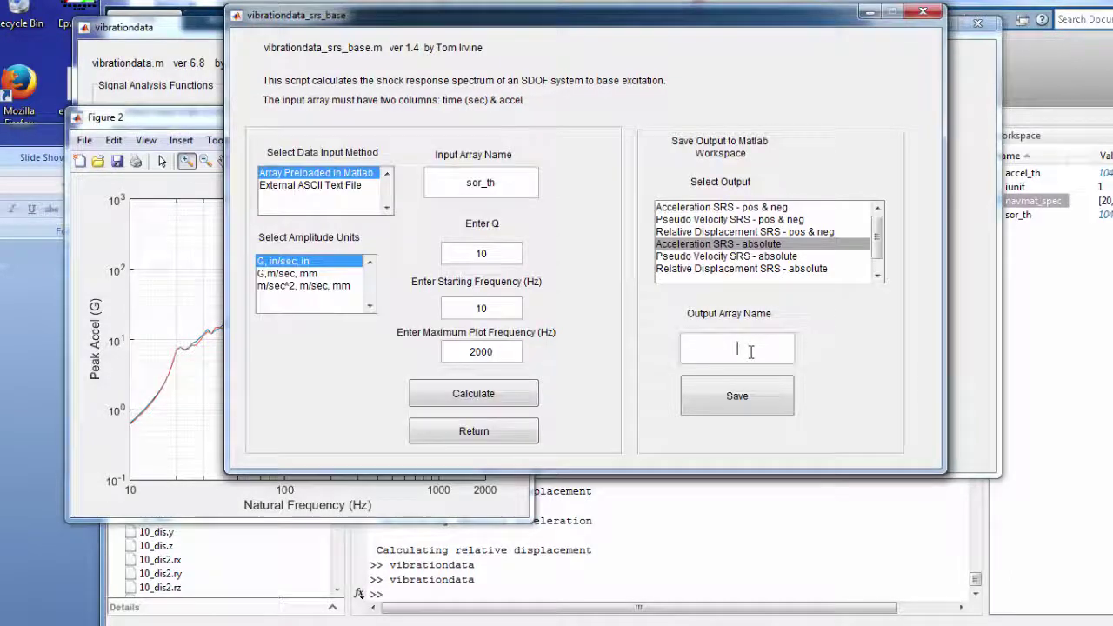
{"action": "type", "text": "sor"}
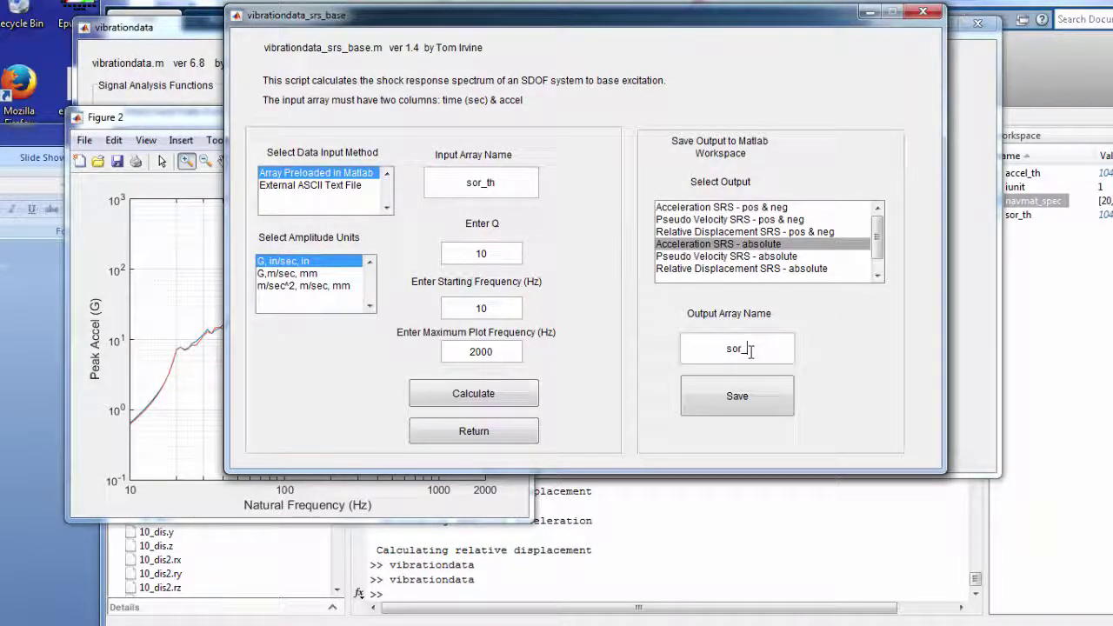
{"action": "type", "text": "_srs"}
{"action": "left_click", "coordinate": [731, 411]}
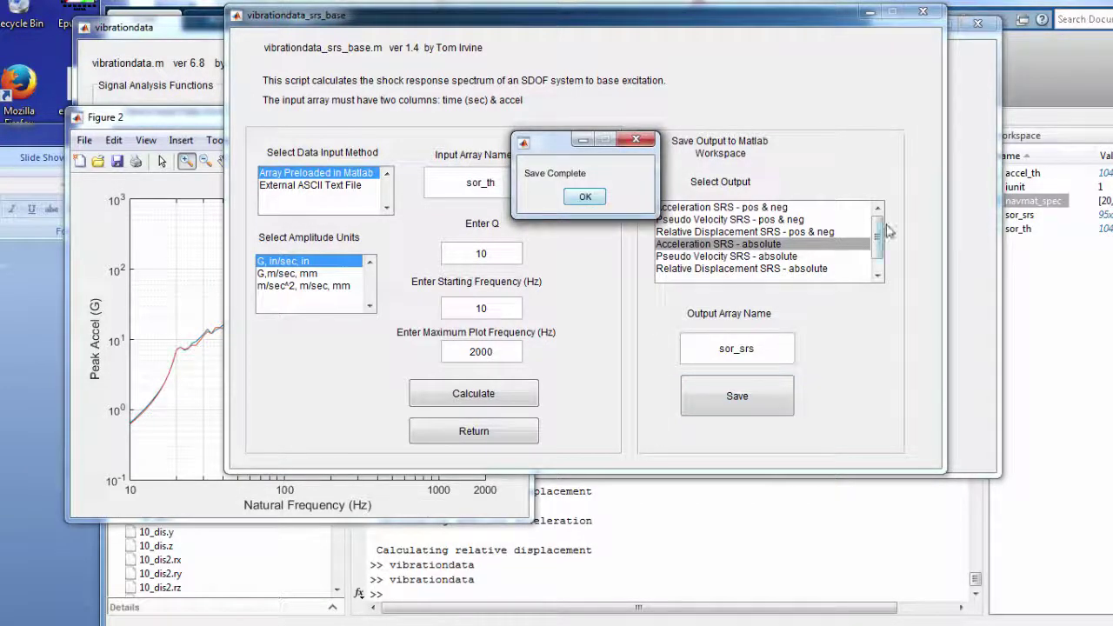
{"action": "left_click", "coordinate": [585, 196]}
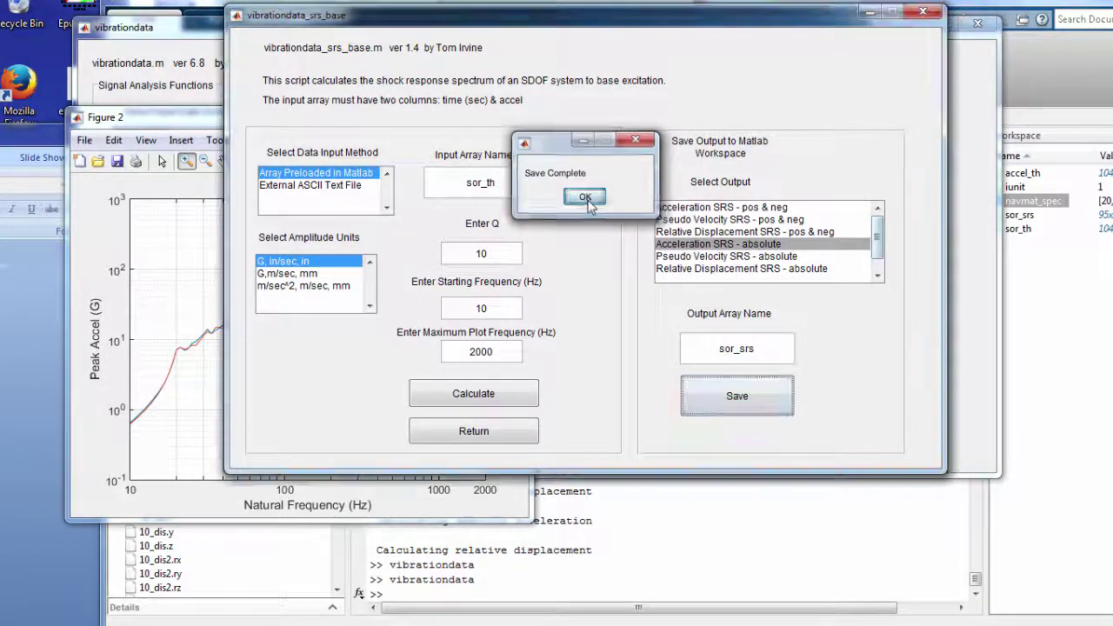
Close the SRS calculator and the acceleration SRS figure, and begin the Fatigue Damage Spectrum analysis for a time history.
{"action": "left_click", "coordinate": [923, 11]}
{"action": "left_click", "coordinate": [520, 115]}
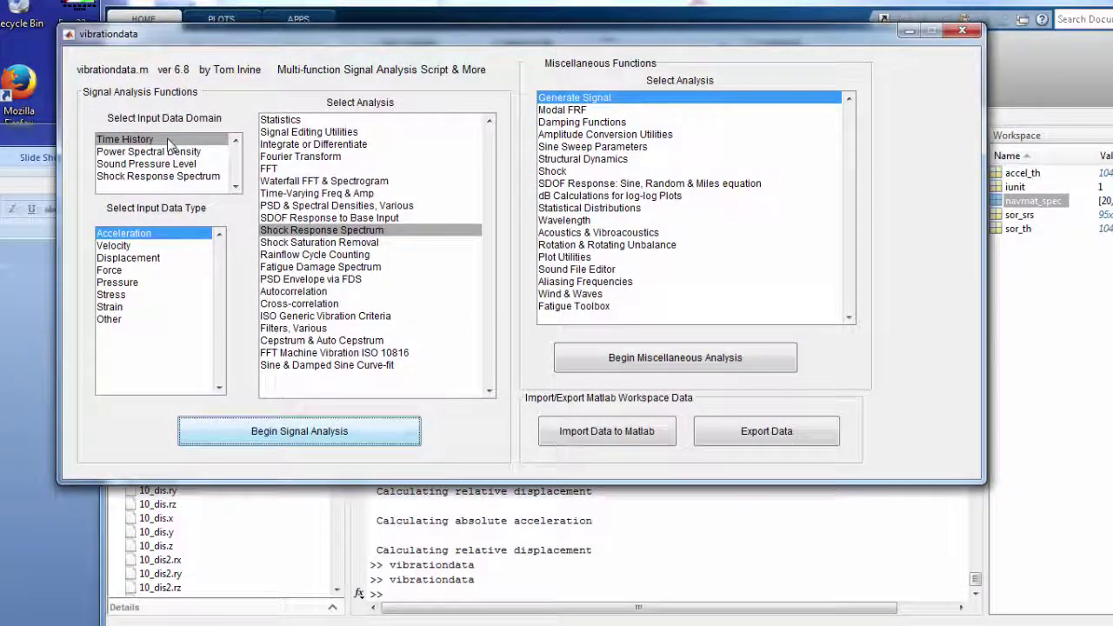
{"action": "left_click", "coordinate": [169, 140]}
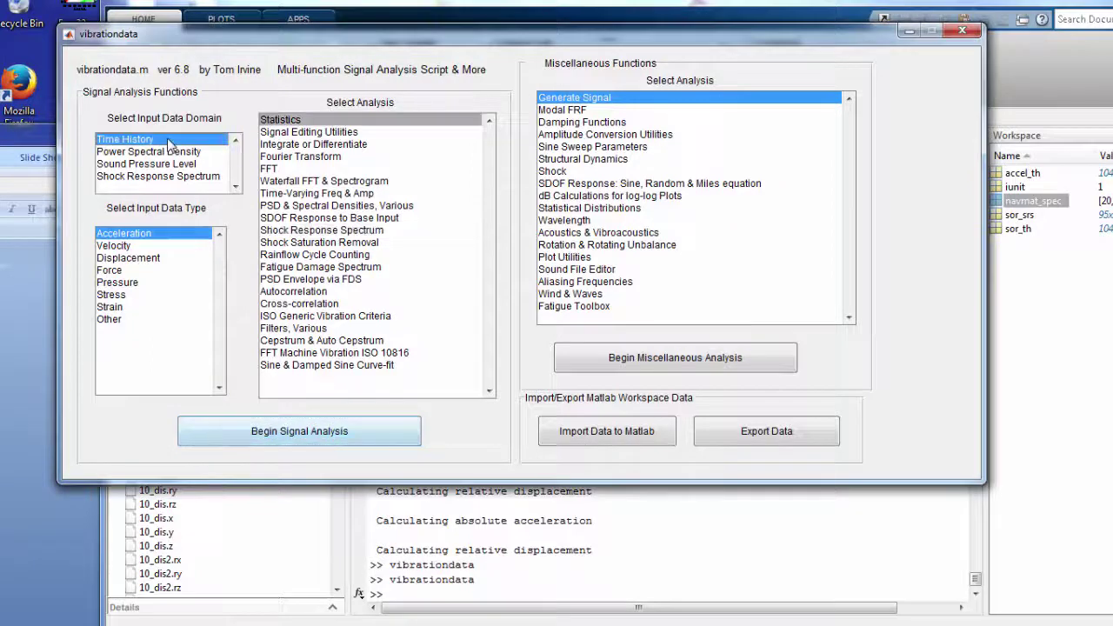
{"action": "left_click", "coordinate": [298, 270]}
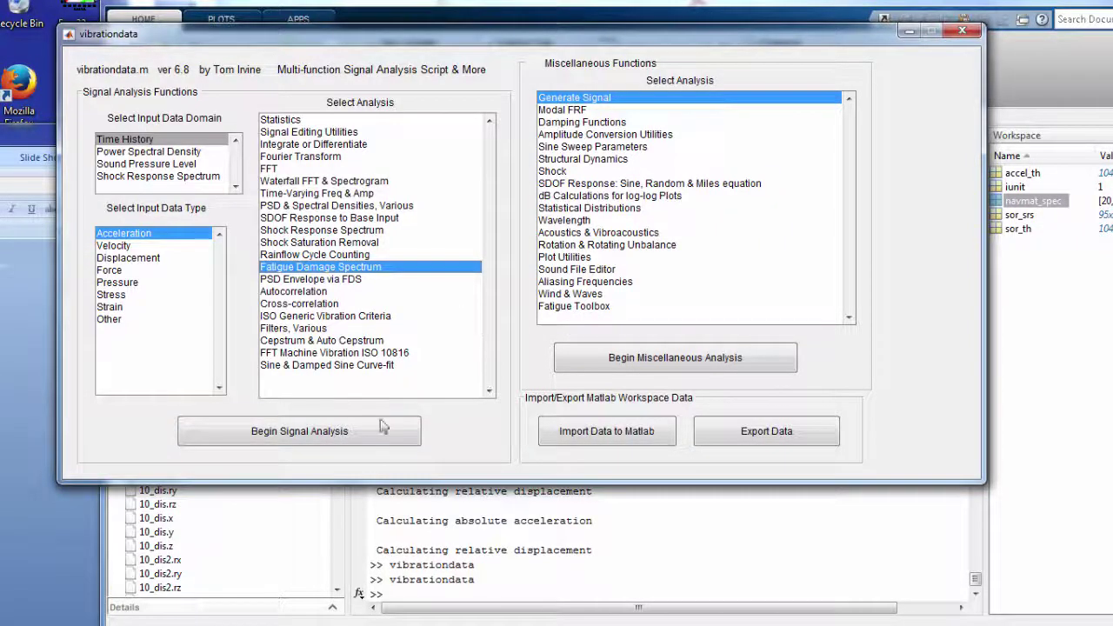
{"action": "left_click", "coordinate": [332, 435]}
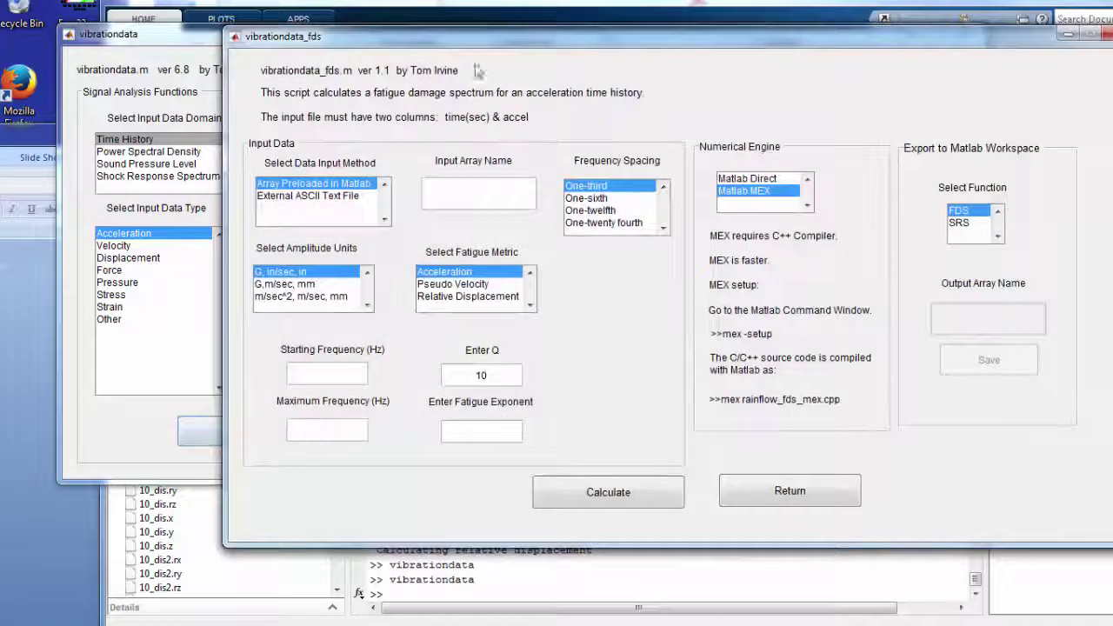
{"action": "left_click_drag", "start_coordinate": [490, 43], "coordinate": [349, 25]}
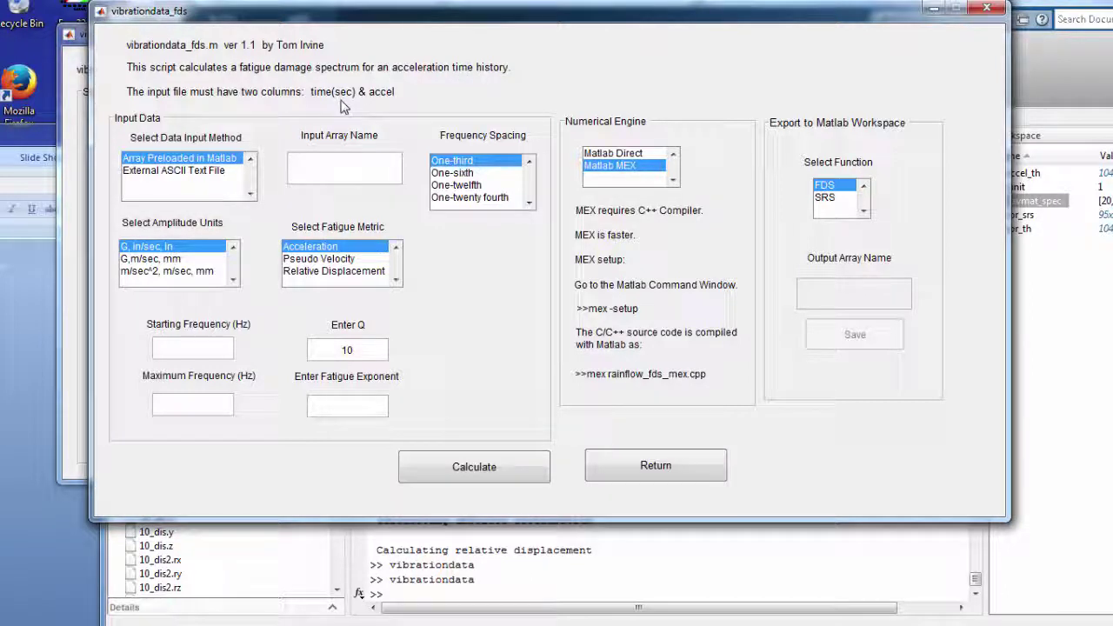
Calculate the fatigue damage spectrum of sor_th with one-twenty fourth octave spacing, 10 to 2000 Hz, Q=10 and fatigue exponent 6.4.
{"action": "left_click", "coordinate": [344, 169]}
{"action": "type", "text": "sol"}
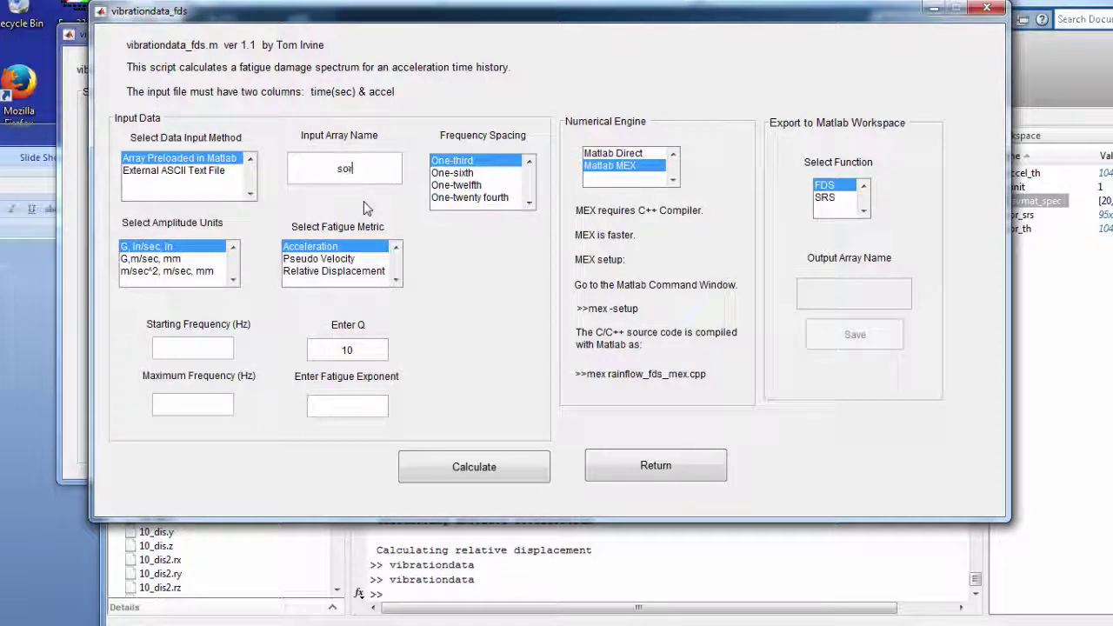
{"action": "type", "text": "_th"}
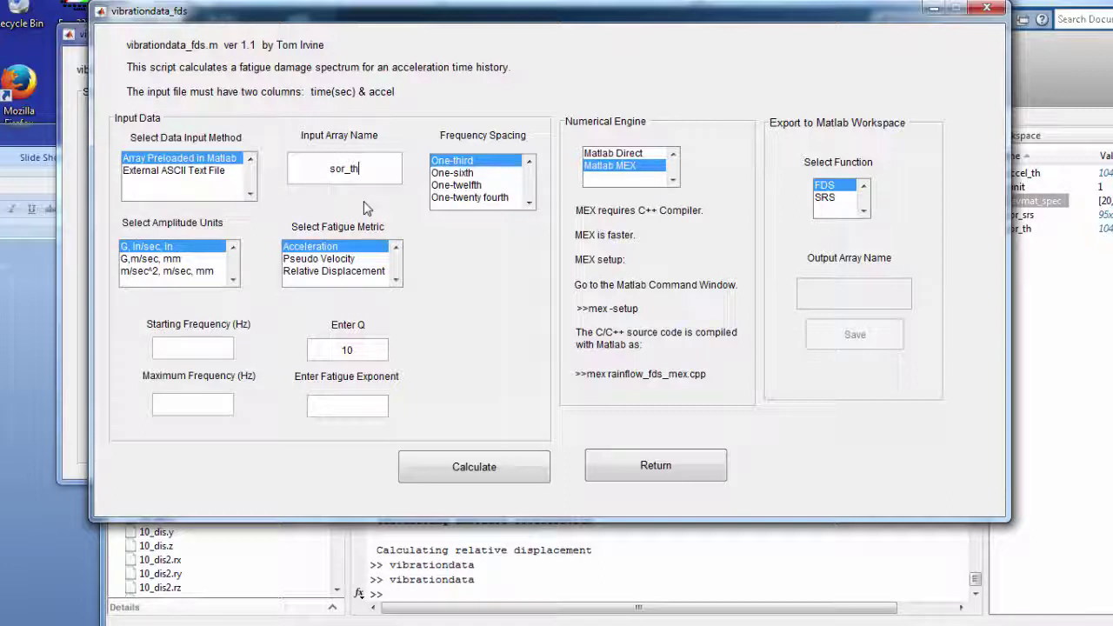
{"action": "left_click", "coordinate": [456, 199]}
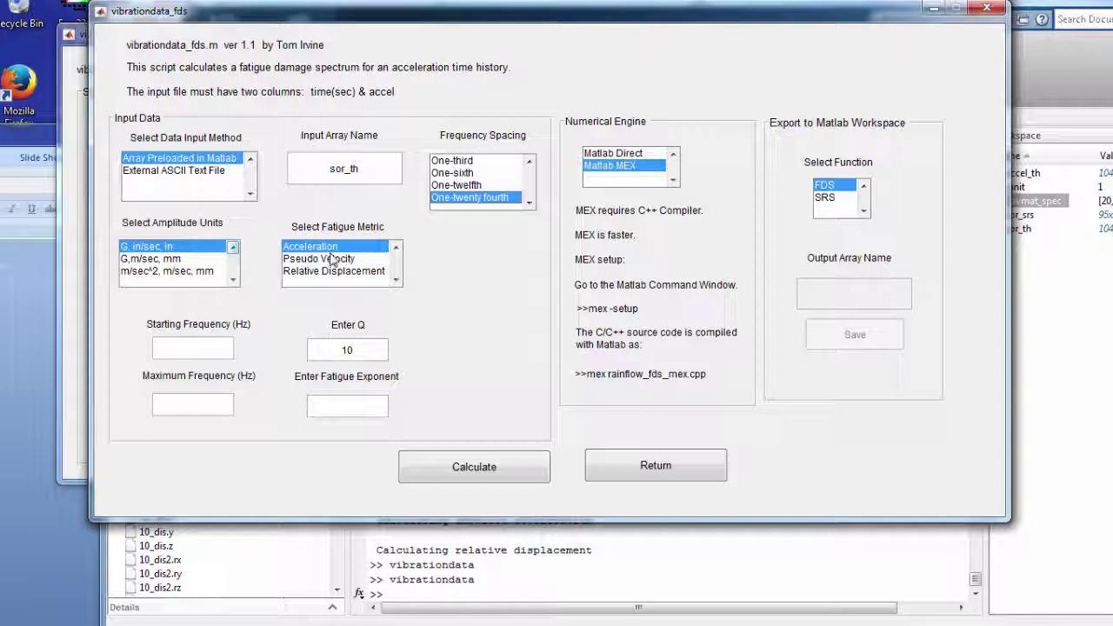
{"action": "left_click", "coordinate": [209, 348]}
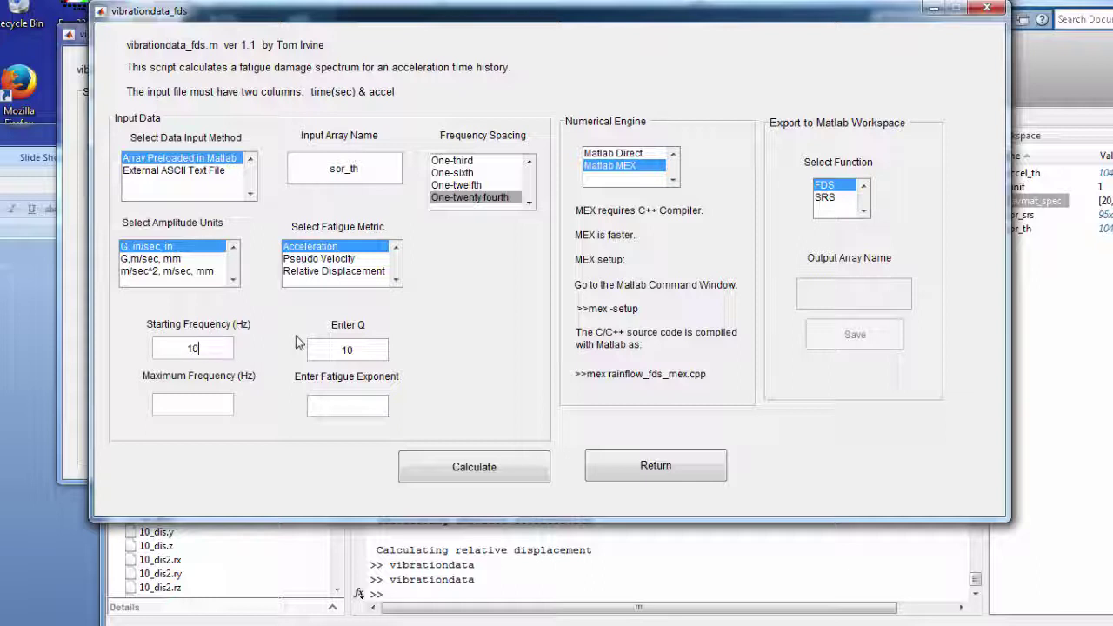
{"action": "left_click", "coordinate": [211, 402]}
{"action": "left_click", "coordinate": [481, 470]}
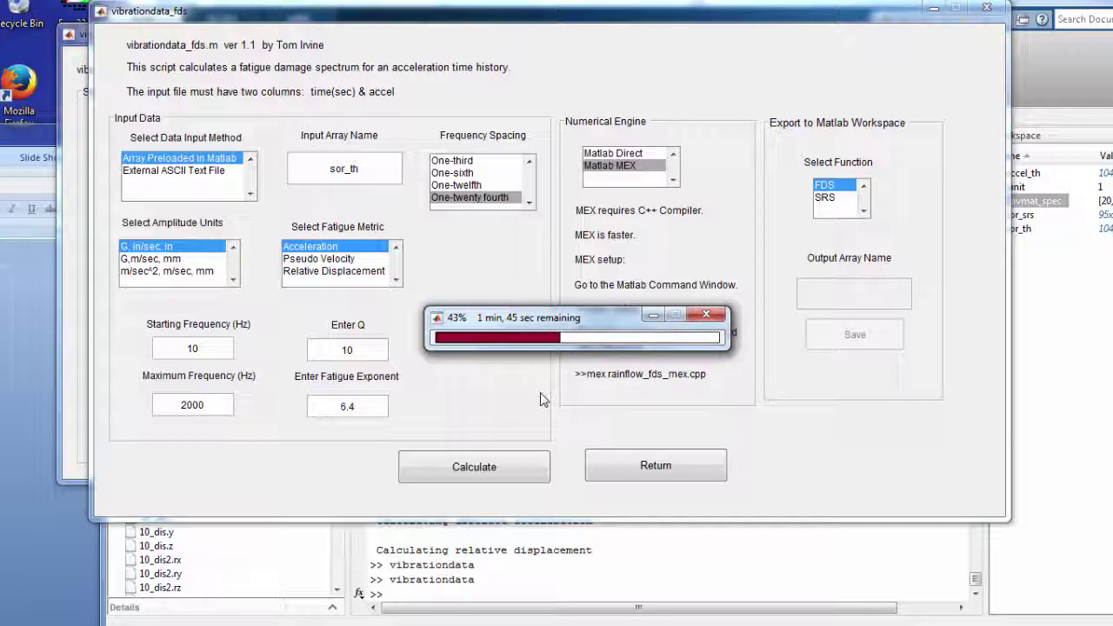
Switch to the PowerPoint presentation and show the slides from Further Analysis for Sine-on-Random Time History through FDS Calculation.
{"action": "left_click", "coordinate": [26, 174]}
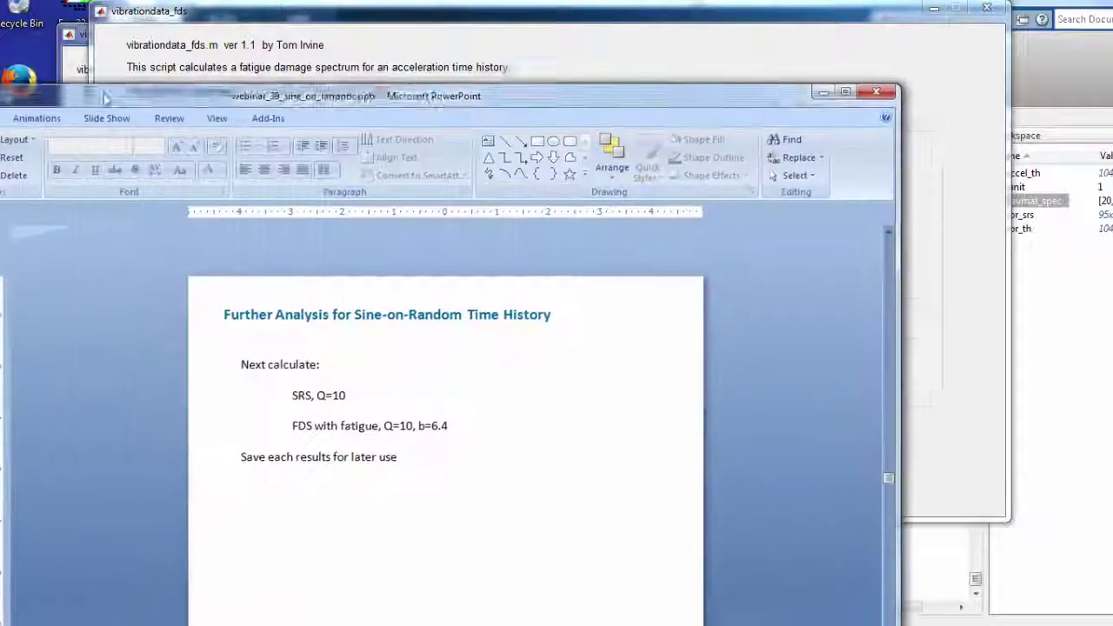
{"action": "double_click", "coordinate": [179, 13]}
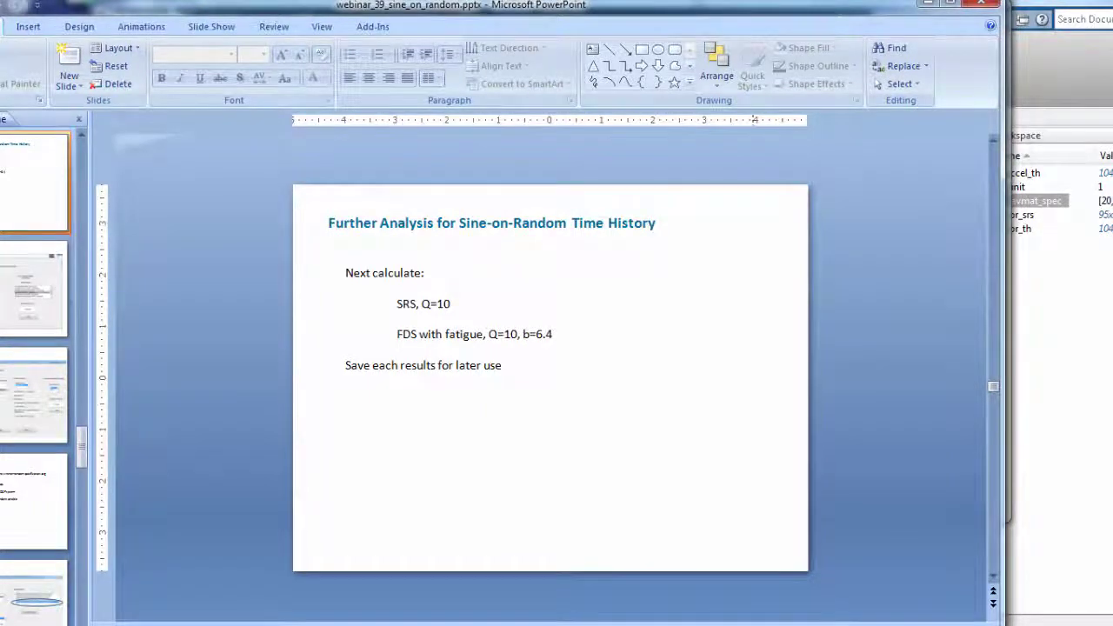
{"action": "left_click", "coordinate": [761, 622]}
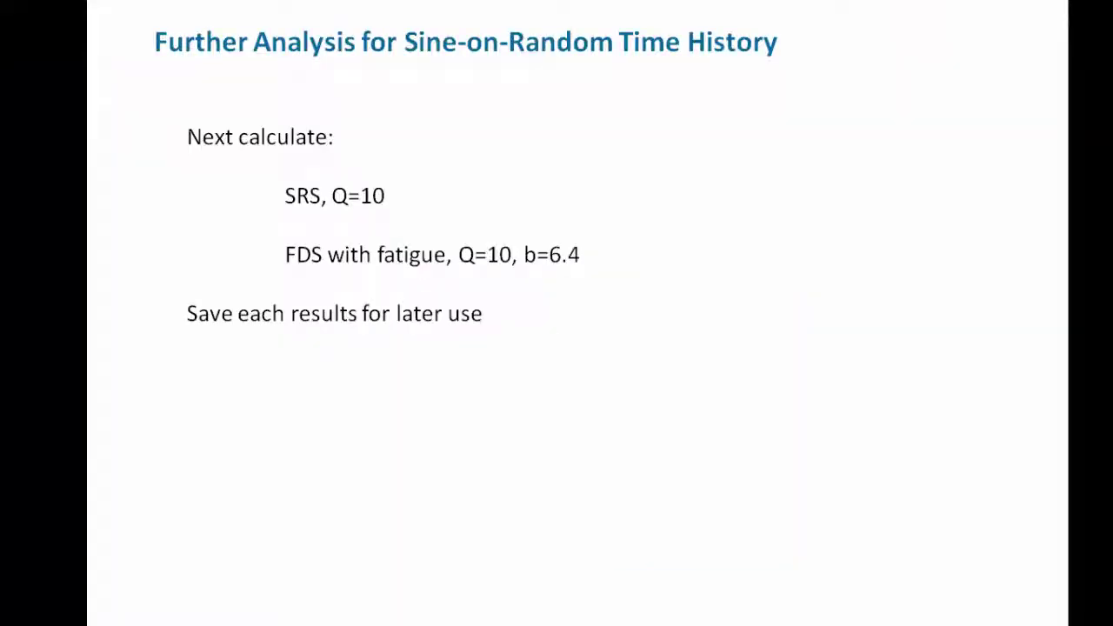
{"action": "left_click", "coordinate": [607, 180]}
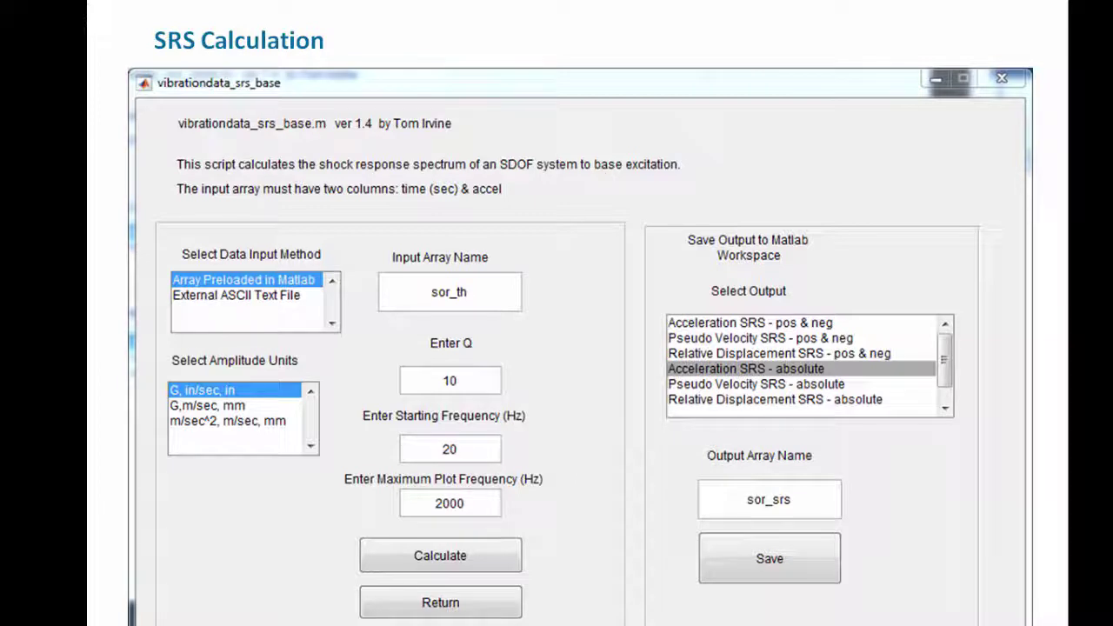
{"action": "key", "text": "Right"}
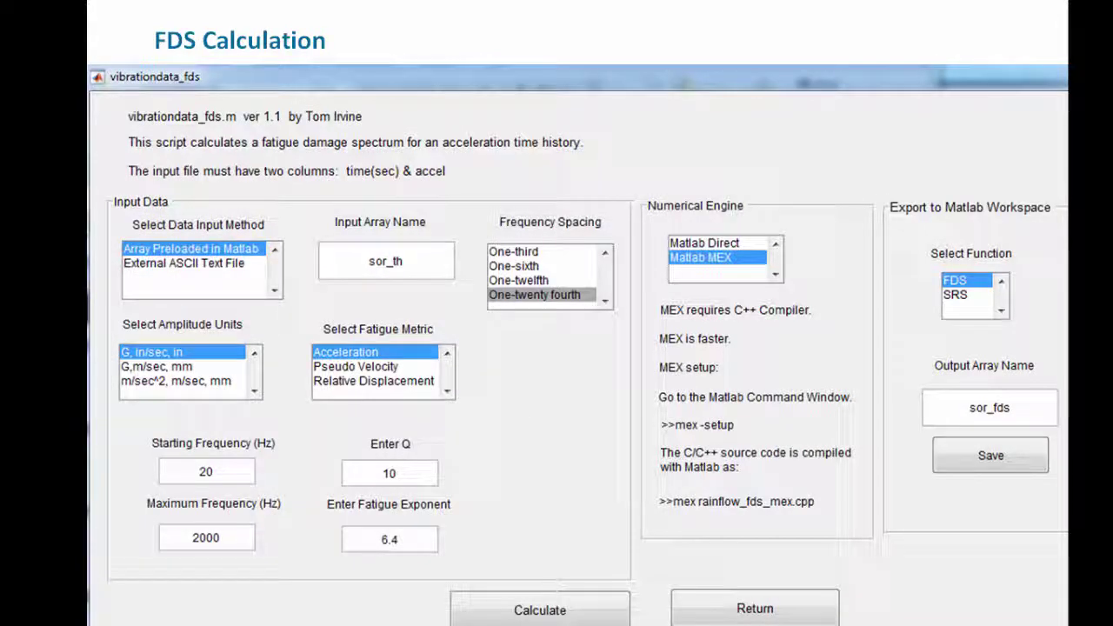
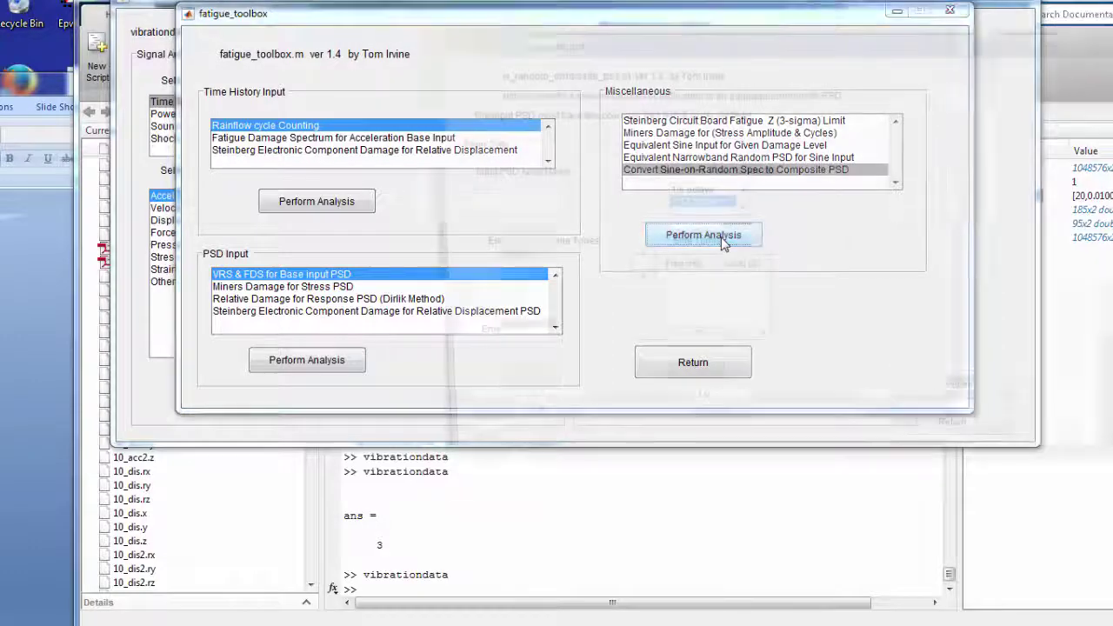
Set up the sine-on-random conversion with navmat_spec as input PSD, two sine tones and 1/6 octave tone bandwidth.
{"action": "left_click_drag", "start_coordinate": [658, 154], "coordinate": [438, 72]}
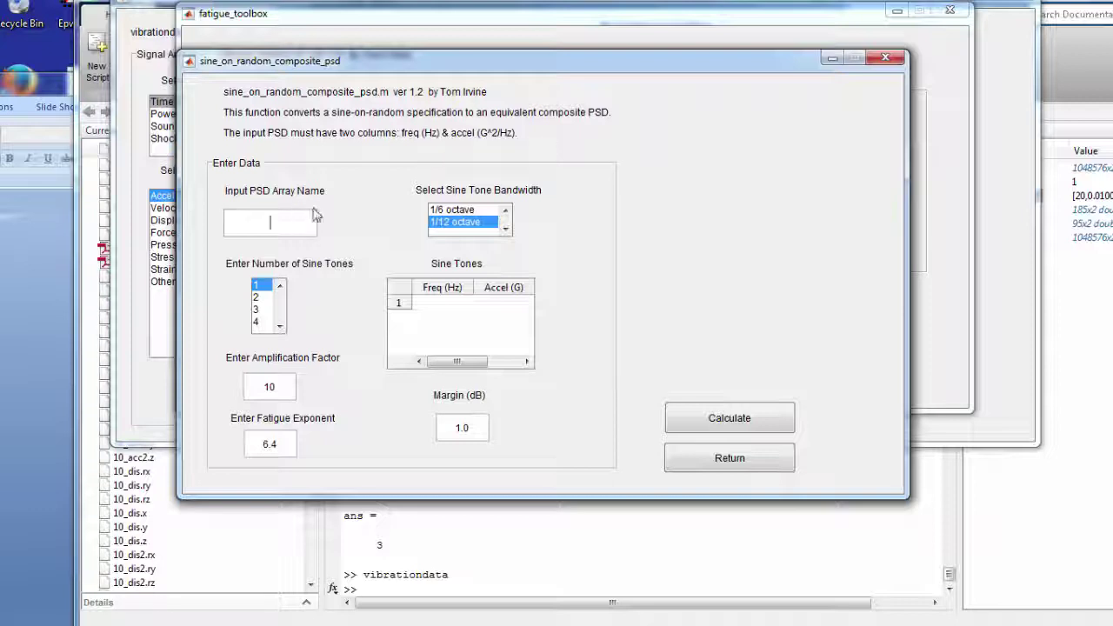
{"action": "left_click", "coordinate": [269, 296]}
{"action": "left_click", "coordinate": [272, 222]}
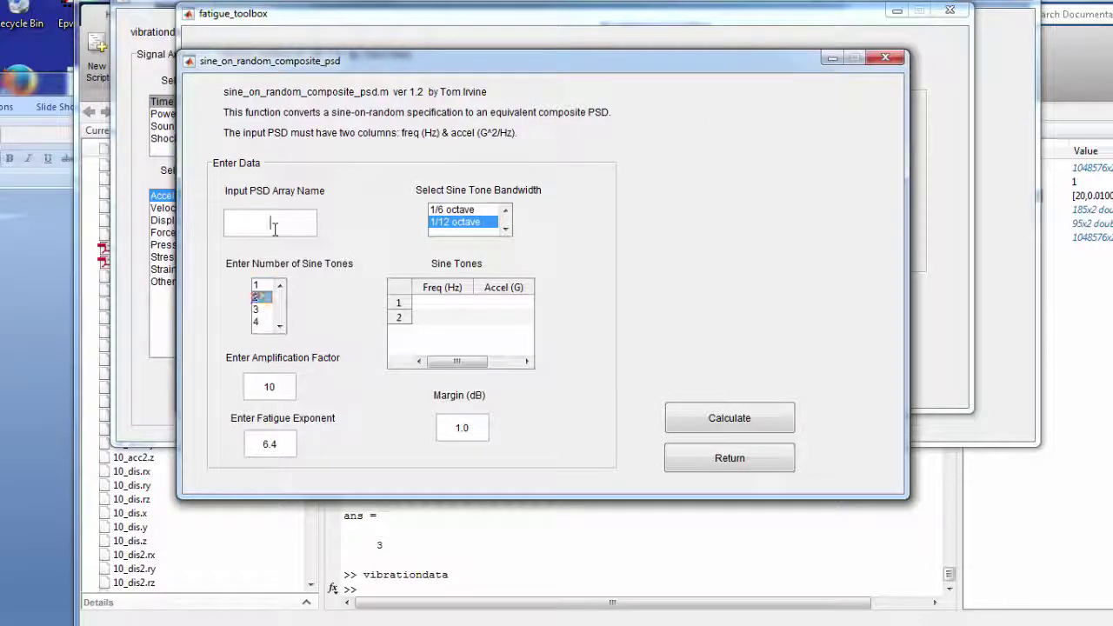
{"action": "type", "text": "navm"}
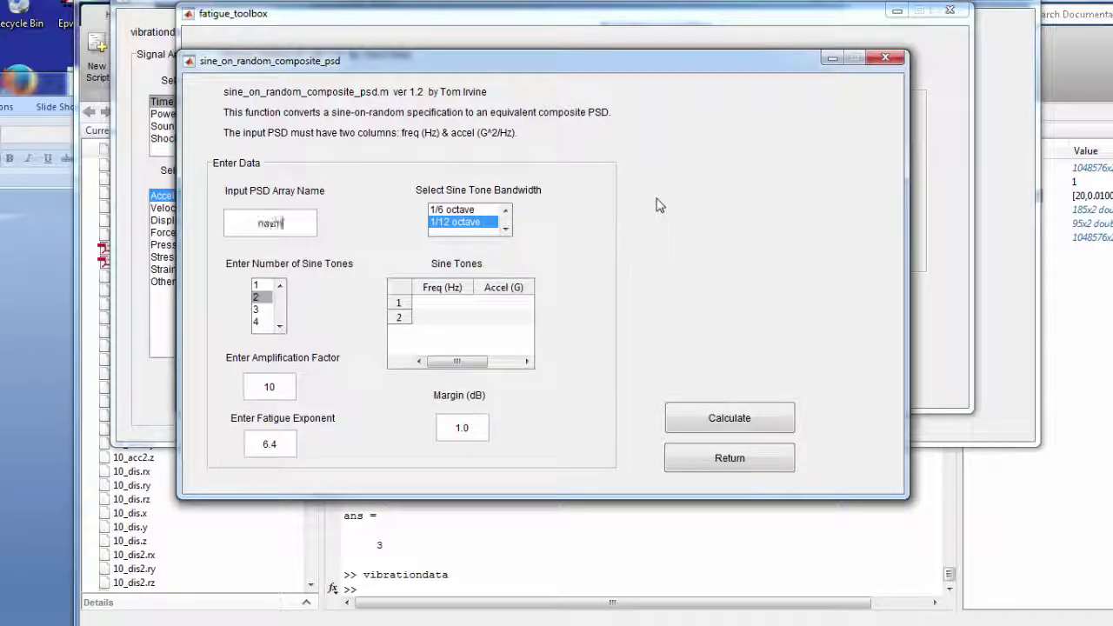
{"action": "type", "text": "at_spec"}
{"action": "left_click", "coordinate": [470, 211]}
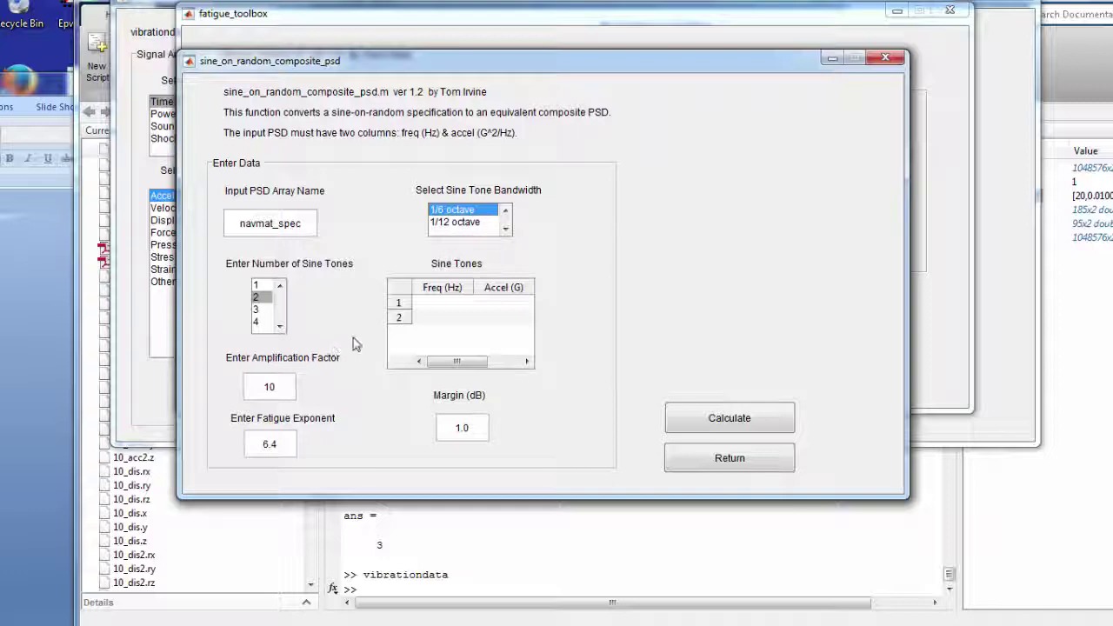
Define the two sine tones as 100 Hz at 10 G and 180 Hz at 10 G.
{"action": "double_click", "coordinate": [444, 304]}
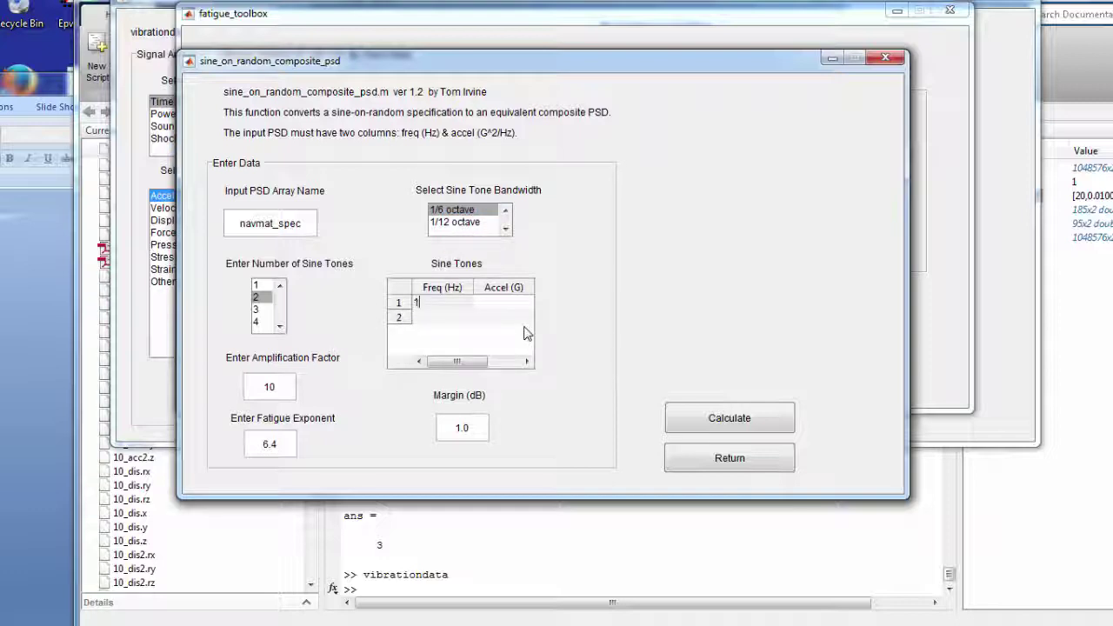
{"action": "left_click", "coordinate": [456, 321]}
{"action": "left_click", "coordinate": [457, 320]}
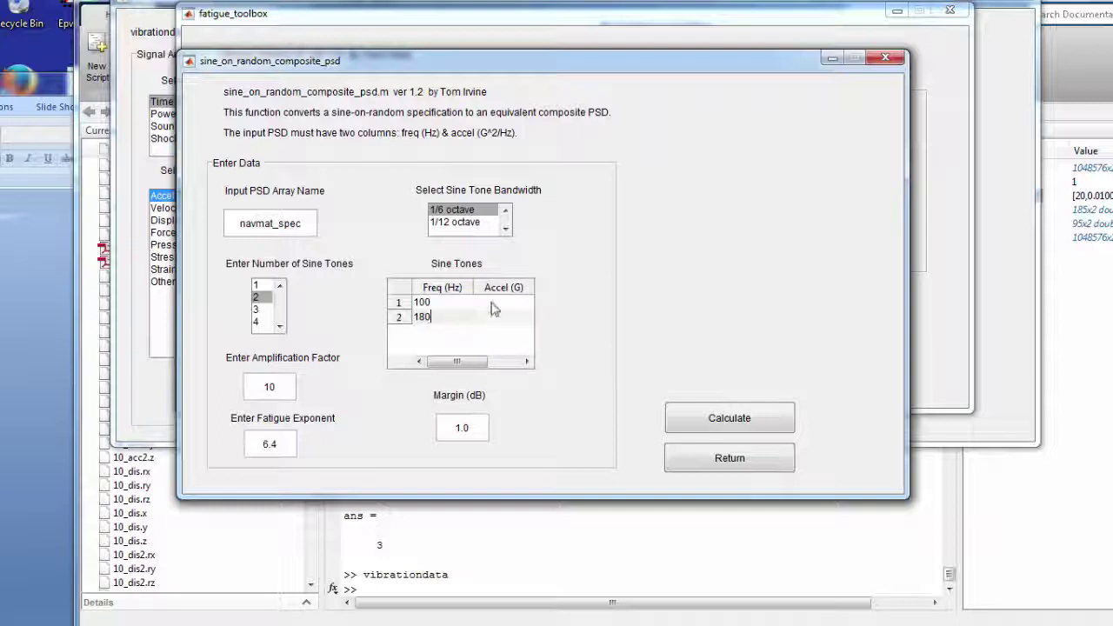
{"action": "type", "text": "180"}
{"action": "key", "text": "Return"}
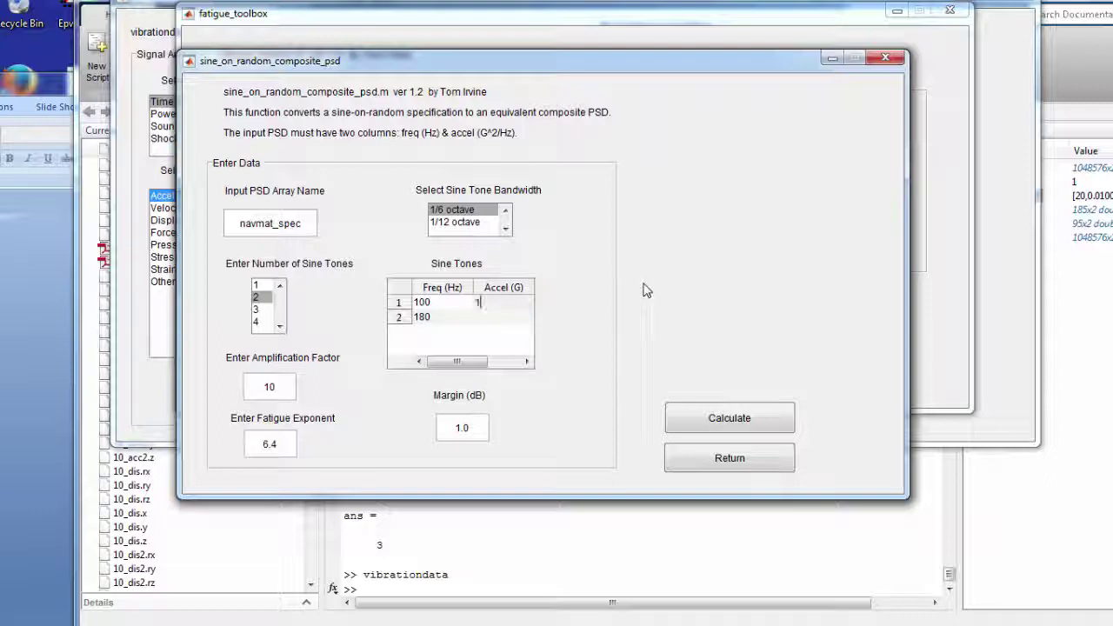
{"action": "left_click", "coordinate": [494, 318]}
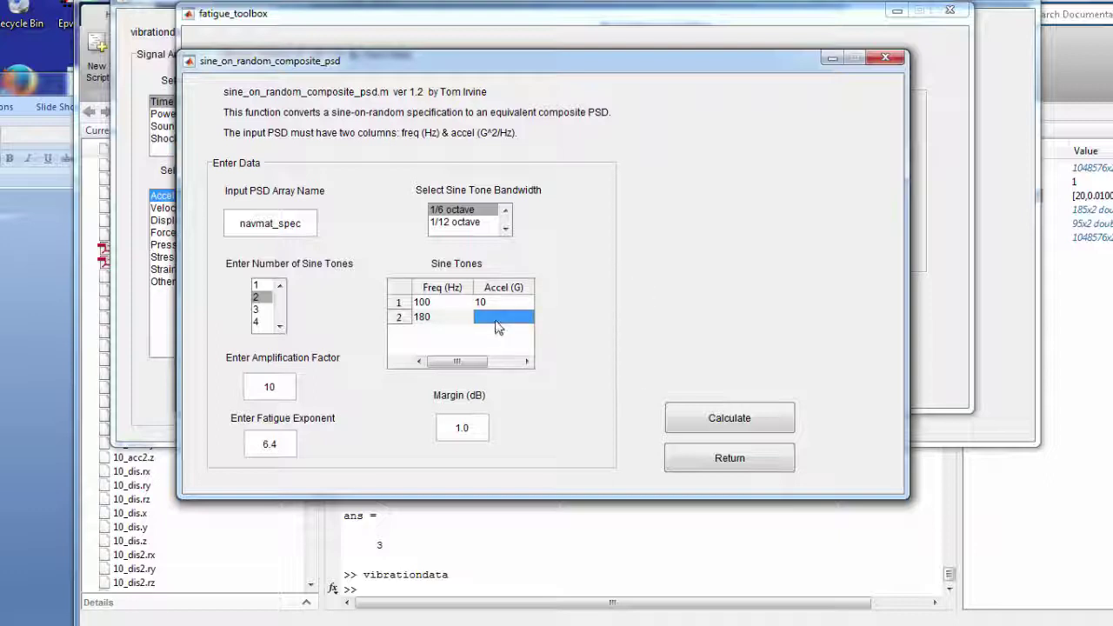
{"action": "left_click", "coordinate": [497, 327]}
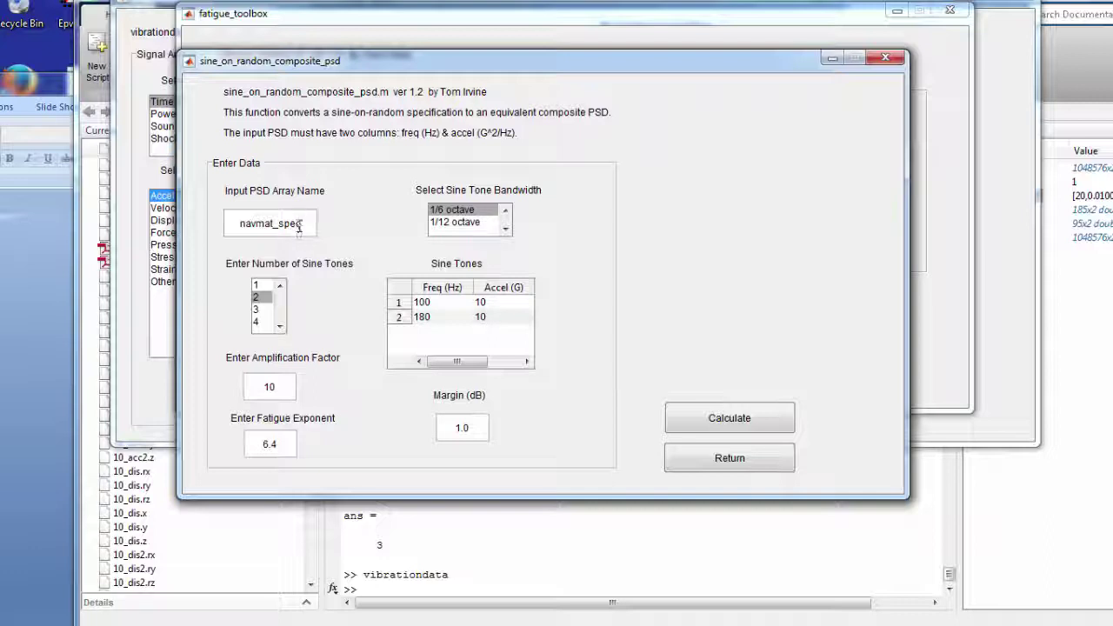
Calculate the composite PSD for the 1/6 octave bandwidth and inspect its 100 Hz plateau up close.
{"action": "left_click", "coordinate": [715, 426]}
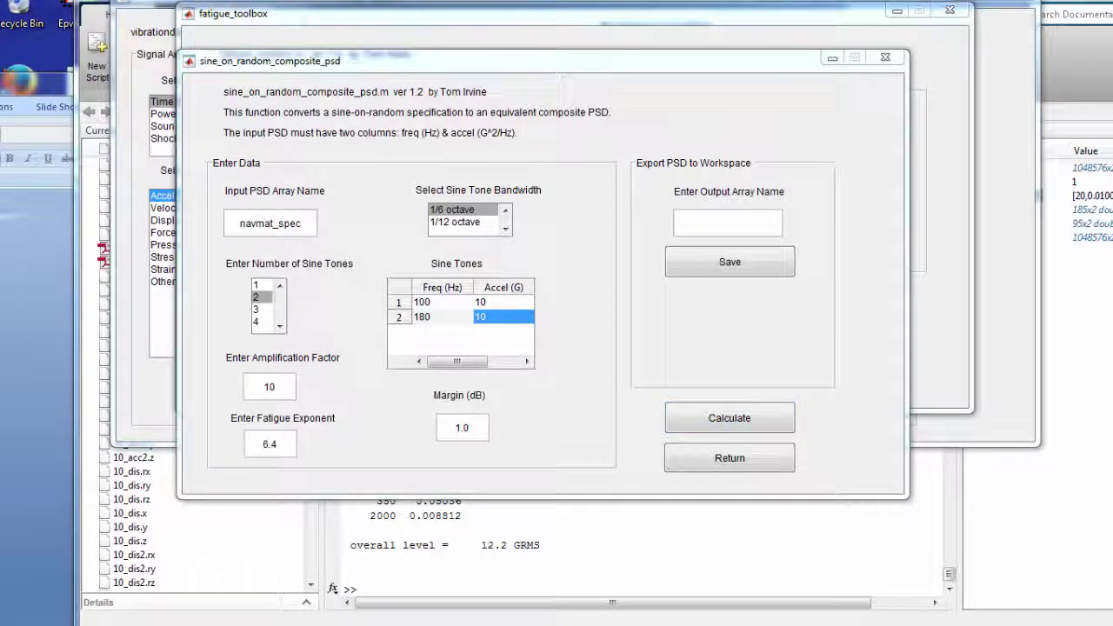
{"action": "left_click_drag", "start_coordinate": [661, 117], "coordinate": [171, 38]}
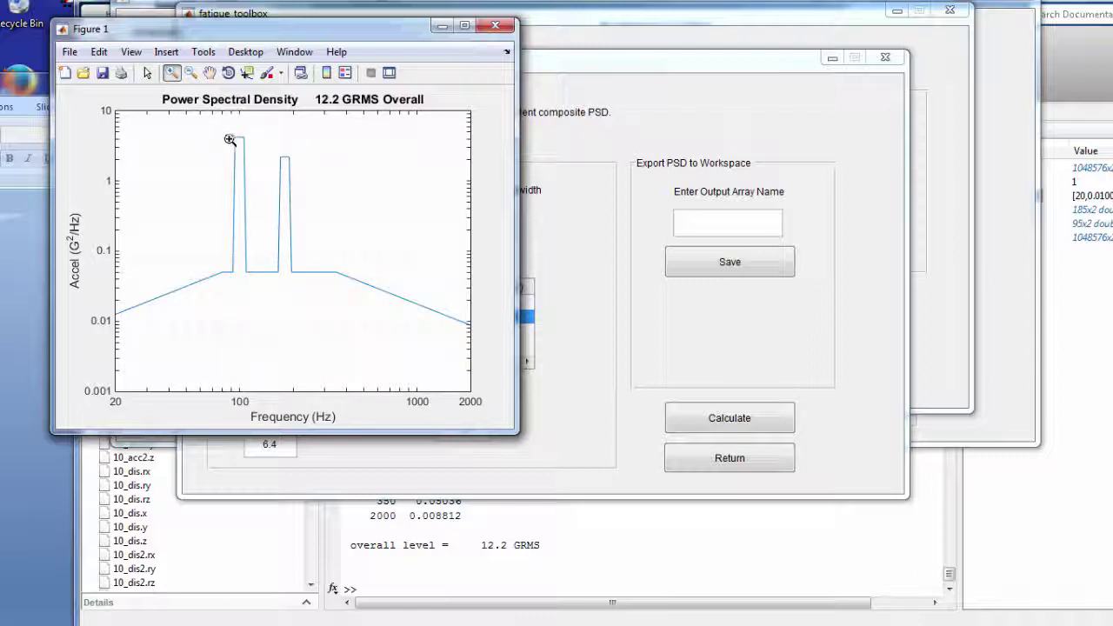
{"action": "left_click_drag", "start_coordinate": [215, 131], "coordinate": [267, 299]}
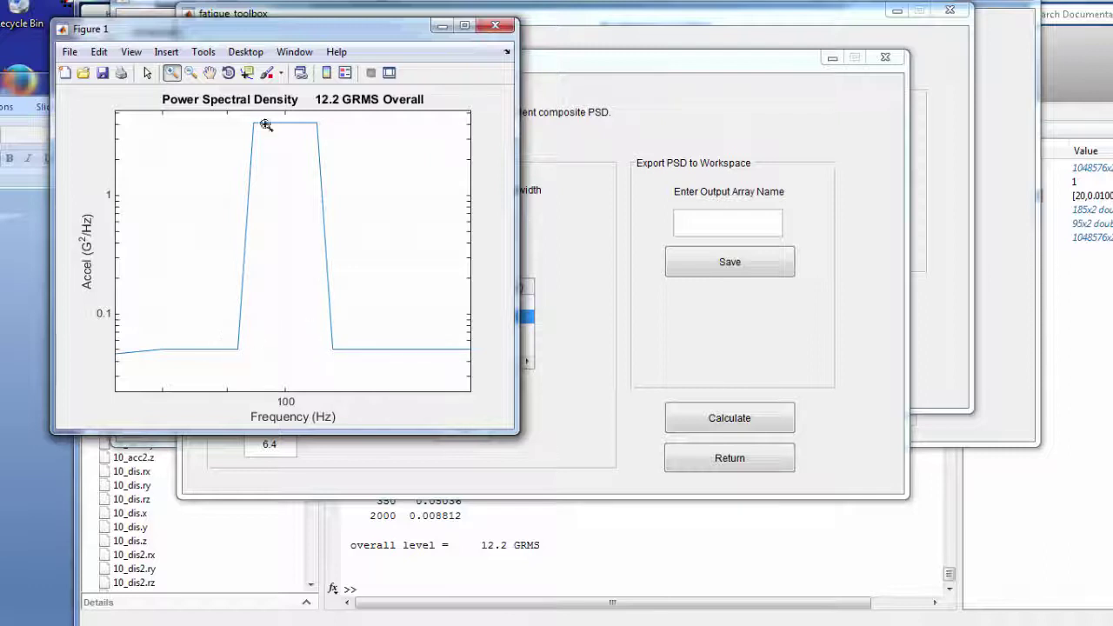
{"action": "left_click", "coordinate": [442, 29]}
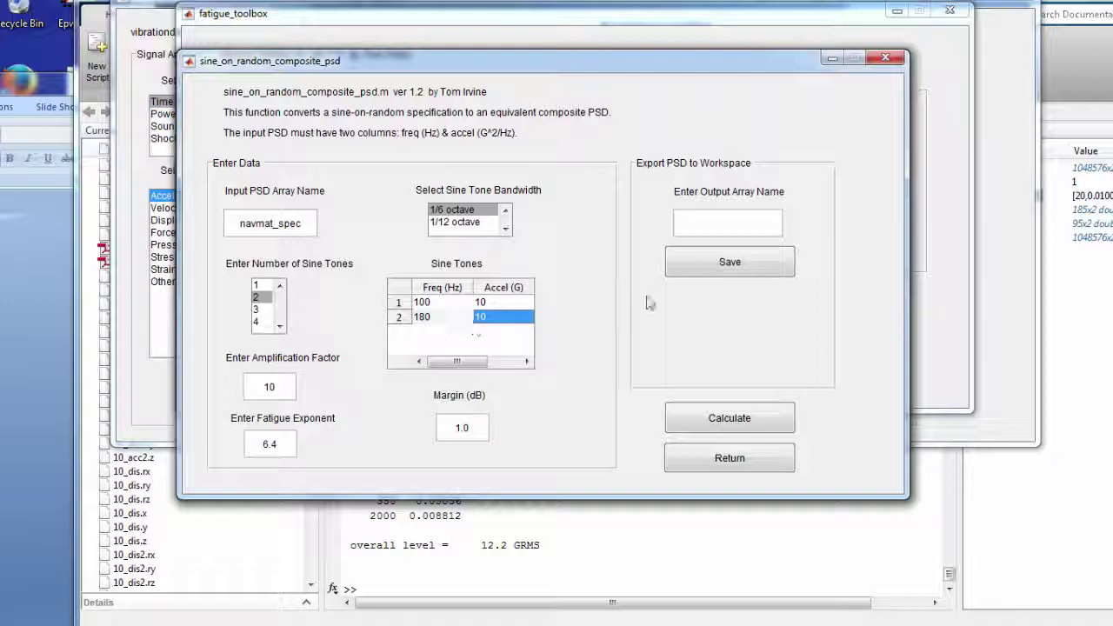
Recalculate the 1/6 octave composite PSD and compare its full plot with the conversion inputs.
{"action": "left_click", "coordinate": [715, 420]}
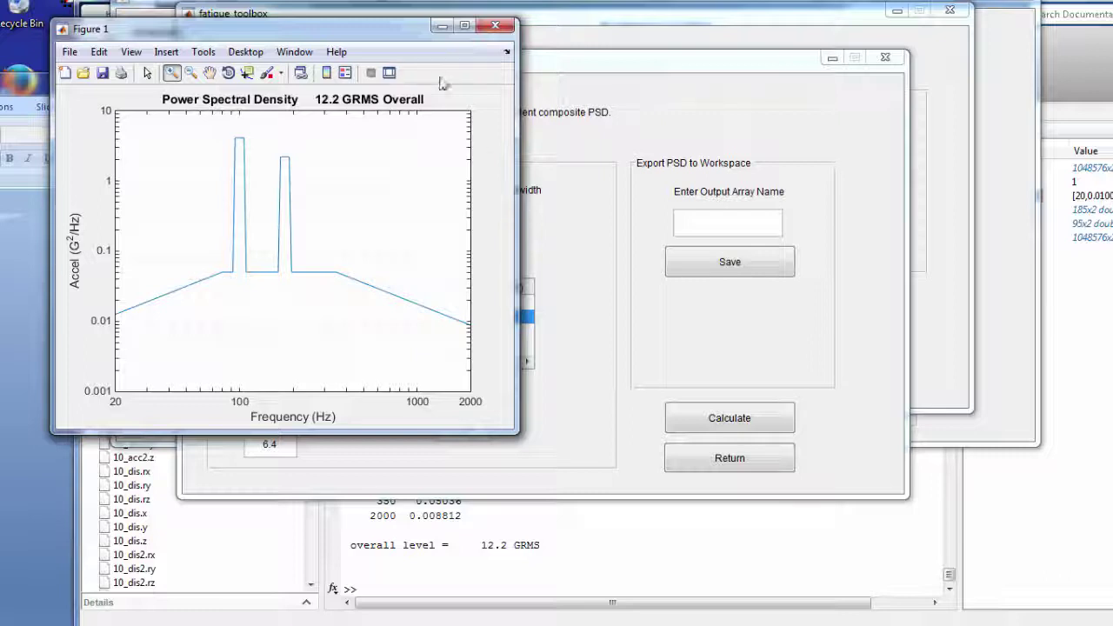
{"action": "left_click_drag", "start_coordinate": [371, 28], "coordinate": [333, 25]}
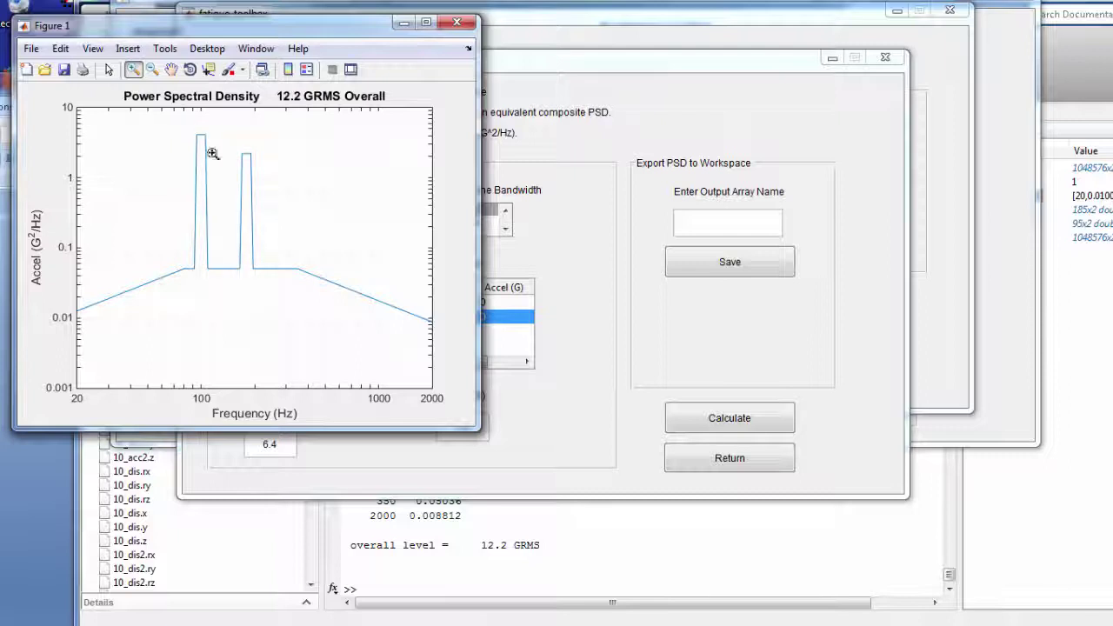
{"action": "left_click", "coordinate": [567, 207]}
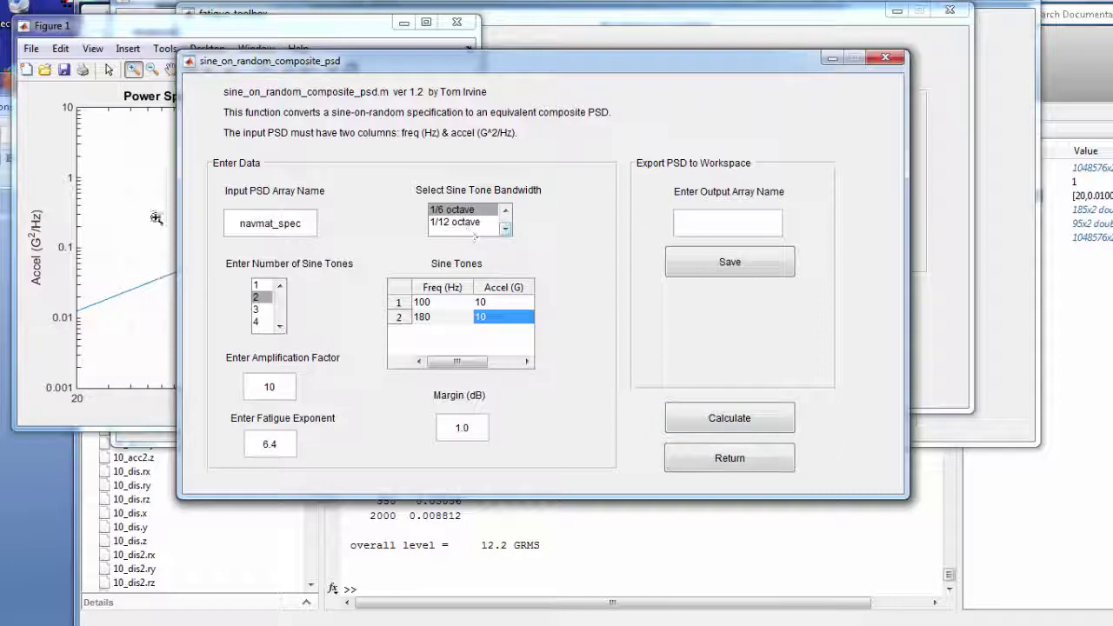
{"action": "left_click_drag", "start_coordinate": [252, 69], "coordinate": [305, 67]}
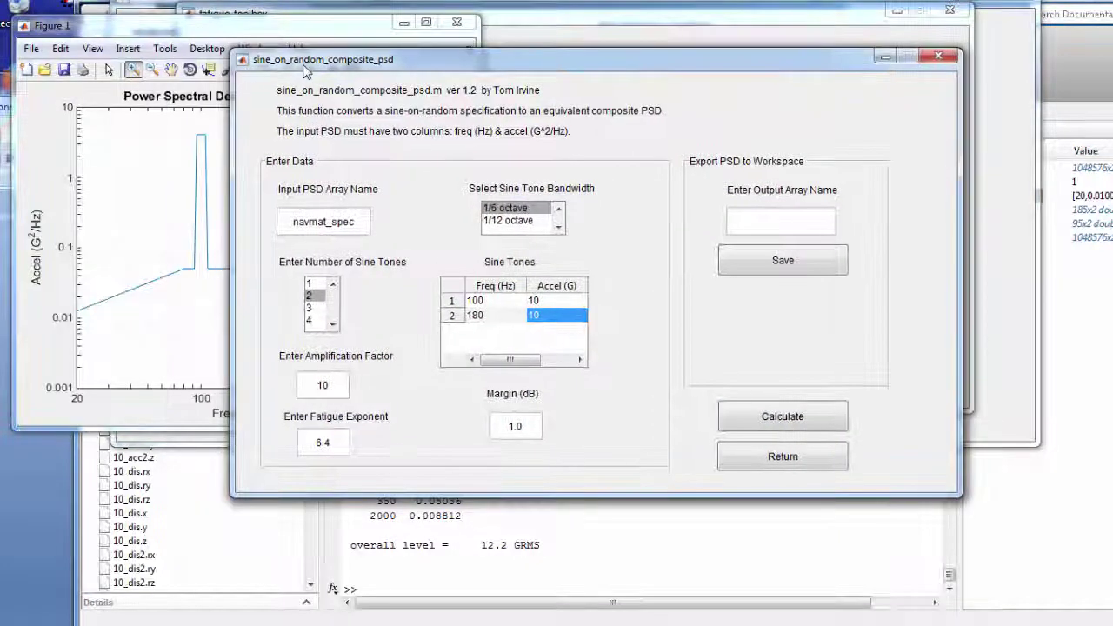
{"action": "left_click", "coordinate": [225, 39]}
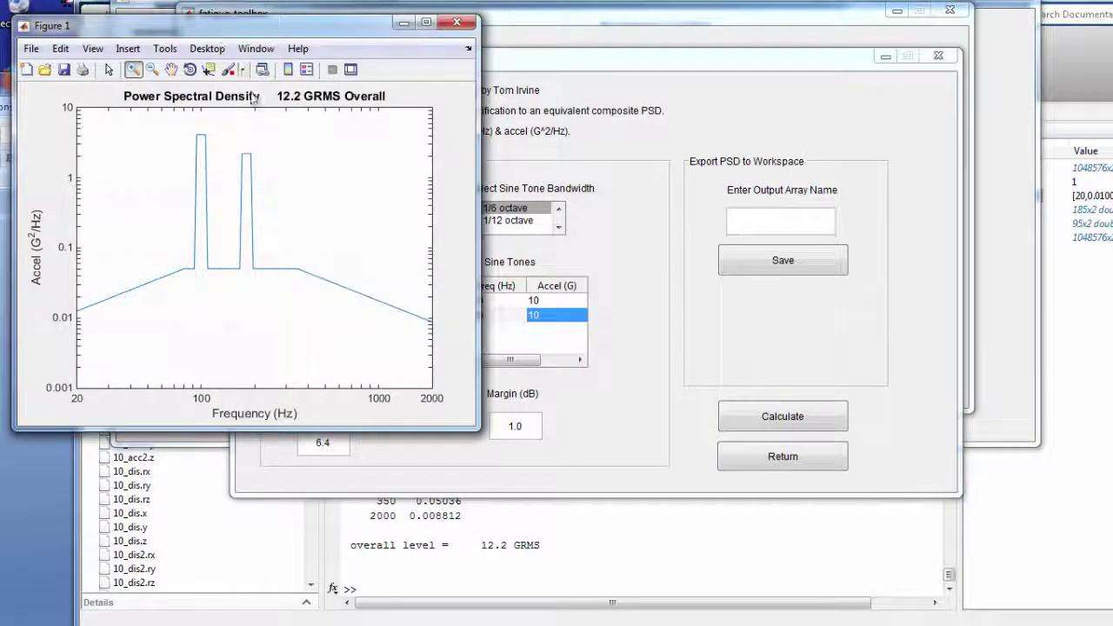
{"action": "left_click", "coordinate": [633, 250]}
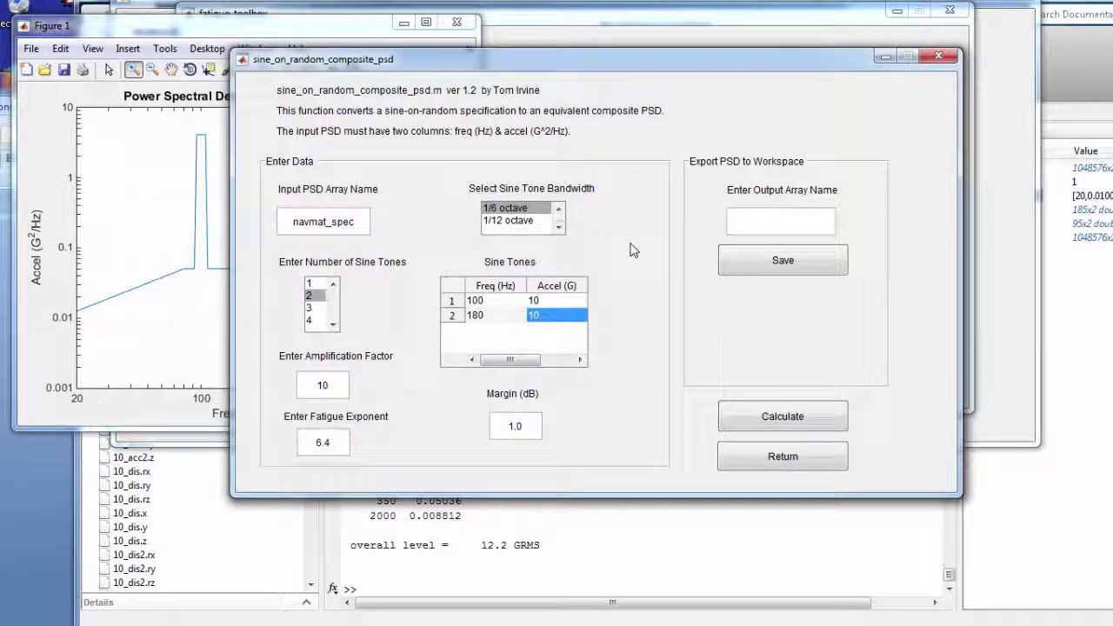
Recalculate the composite PSD with 1/12 octave sine tone bandwidth and inspect its 100 Hz plateau.
{"action": "left_click", "coordinate": [515, 220]}
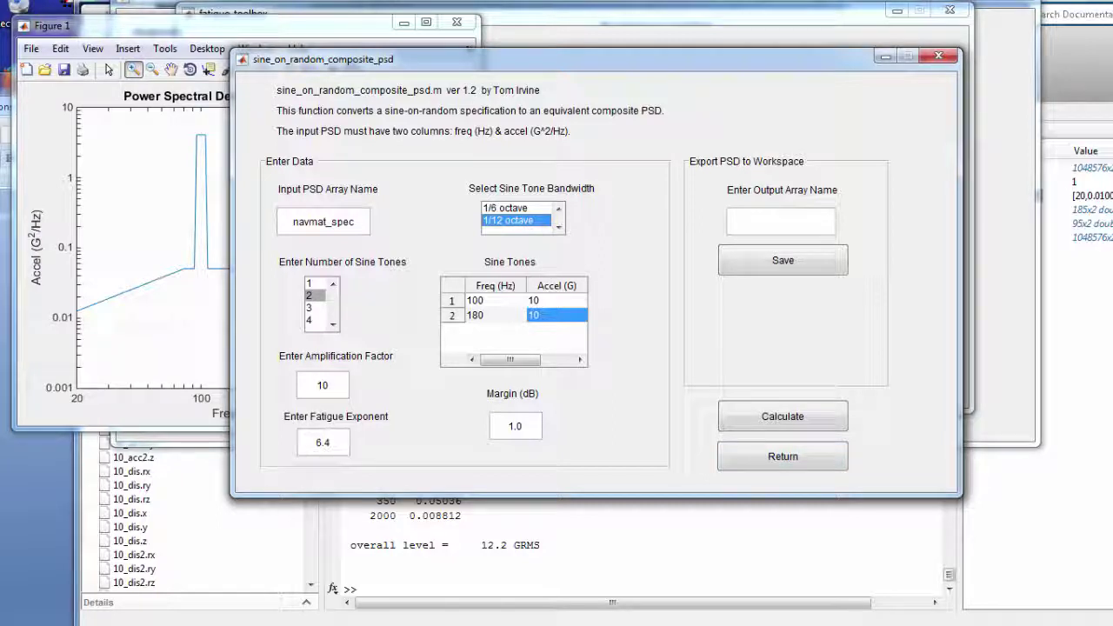
{"action": "left_click", "coordinate": [778, 418]}
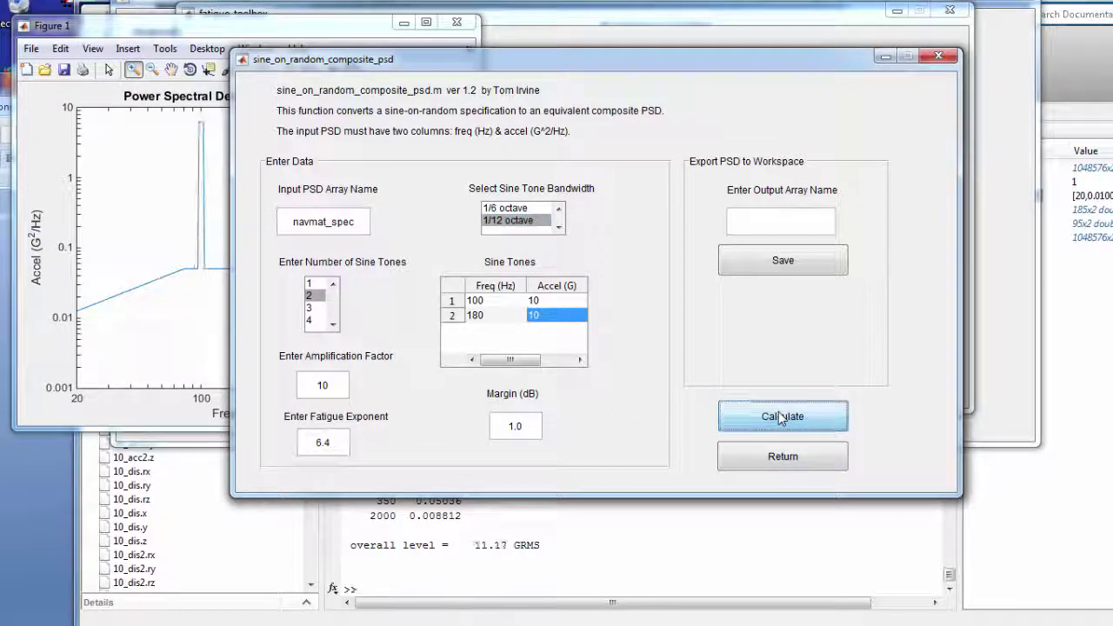
{"action": "left_click_drag", "start_coordinate": [240, 32], "coordinate": [337, 48]}
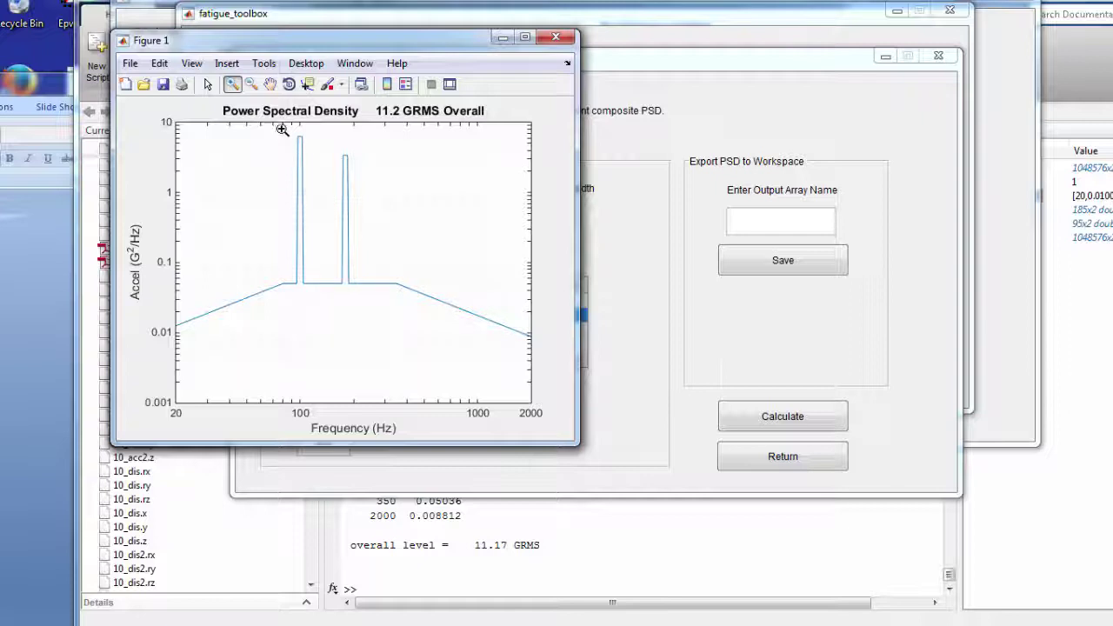
{"action": "left_click_drag", "start_coordinate": [281, 129], "coordinate": [327, 316]}
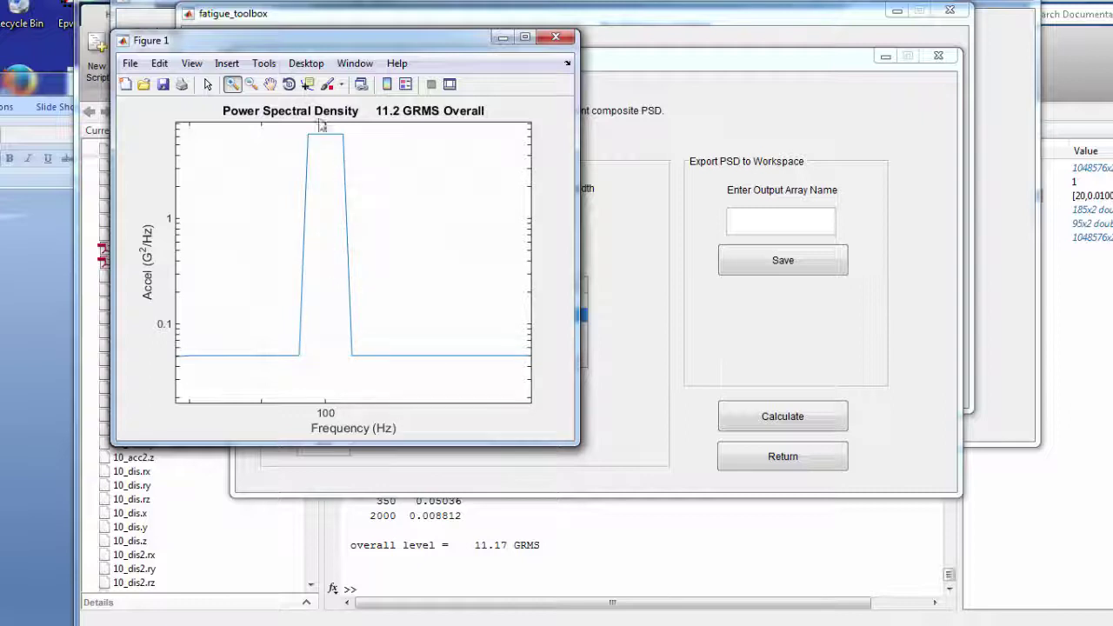
{"action": "left_click", "coordinate": [502, 38]}
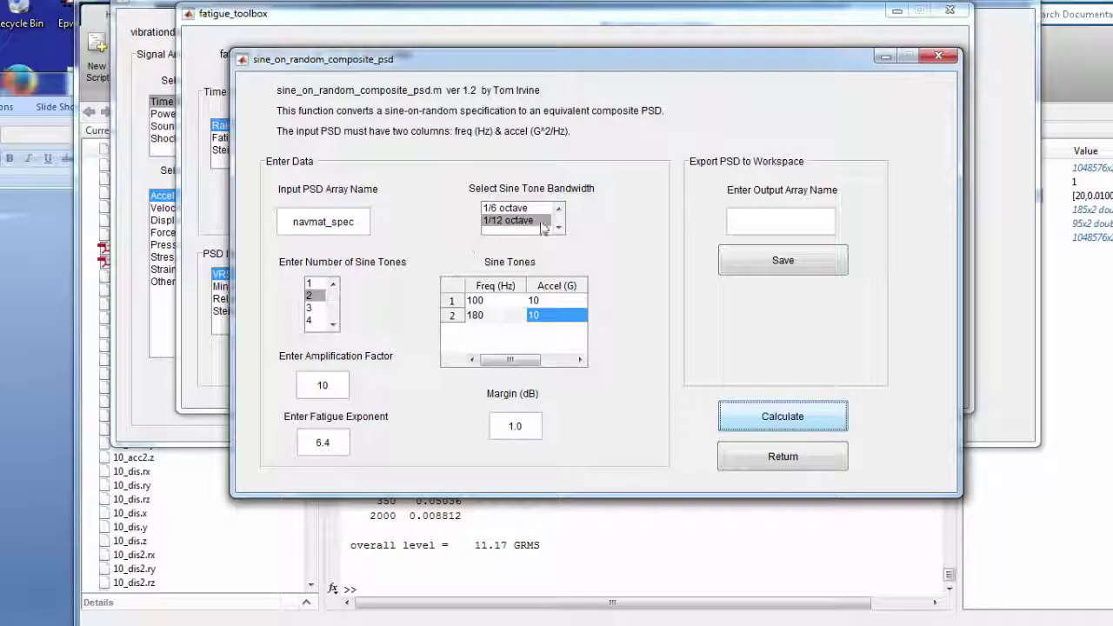
Save the composite PSD to the MATLAB workspace as eq_psd.
{"action": "left_click", "coordinate": [750, 217]}
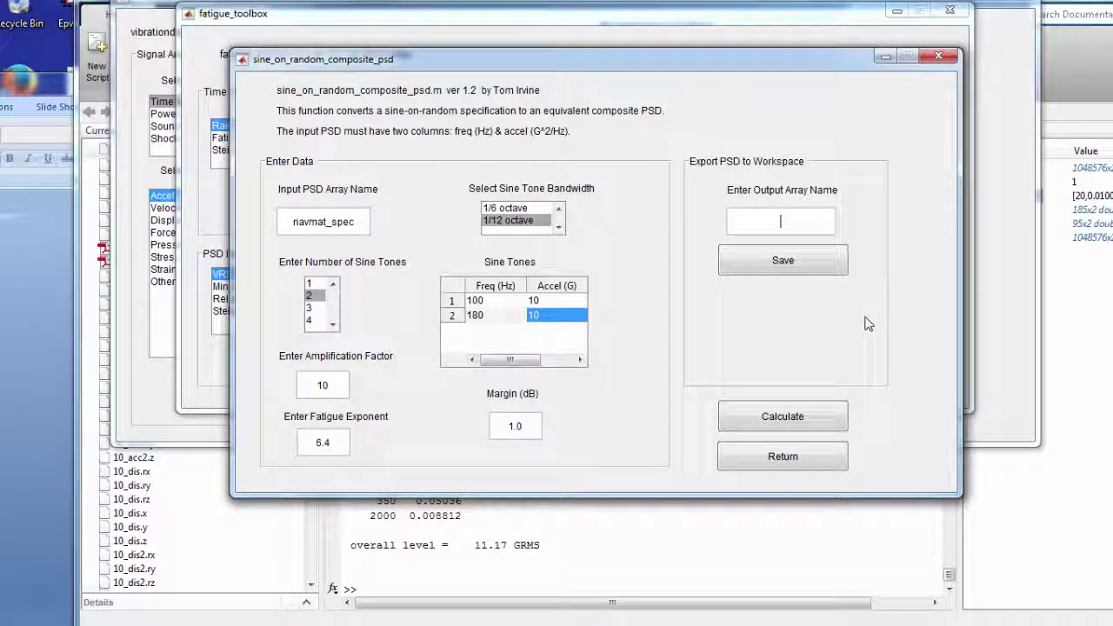
{"action": "type", "text": "eq_psd"}
{"action": "left_click", "coordinate": [806, 276]}
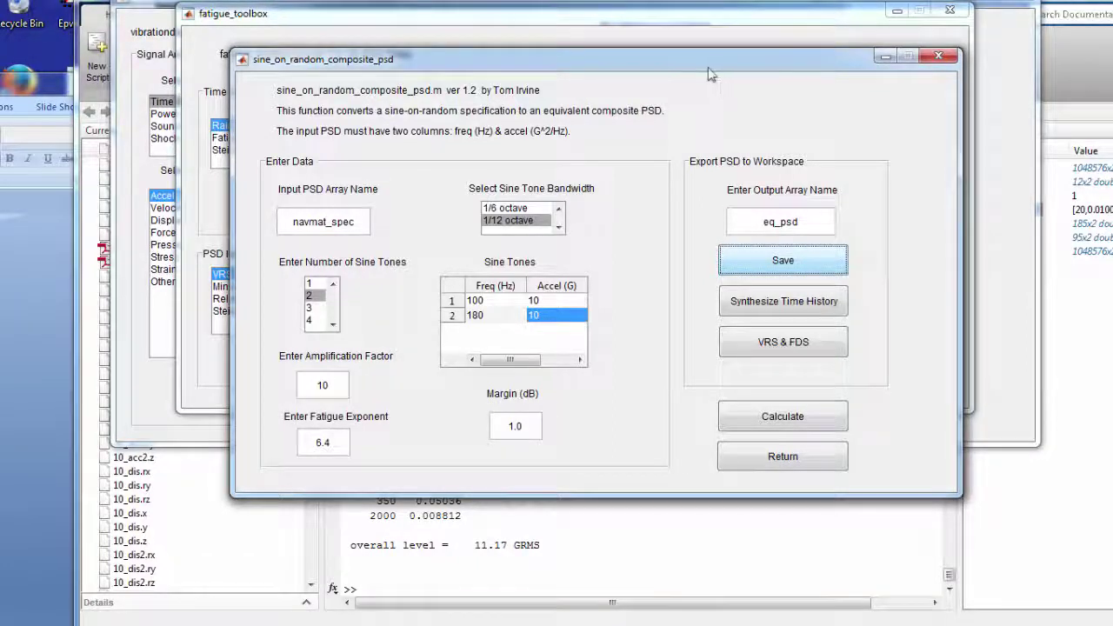
Minimize the fatigue toolbox and main vibrationdata windows and move the composite PSD window to uncover the workspace variables.
{"action": "left_click_drag", "start_coordinate": [709, 61], "coordinate": [768, 62]}
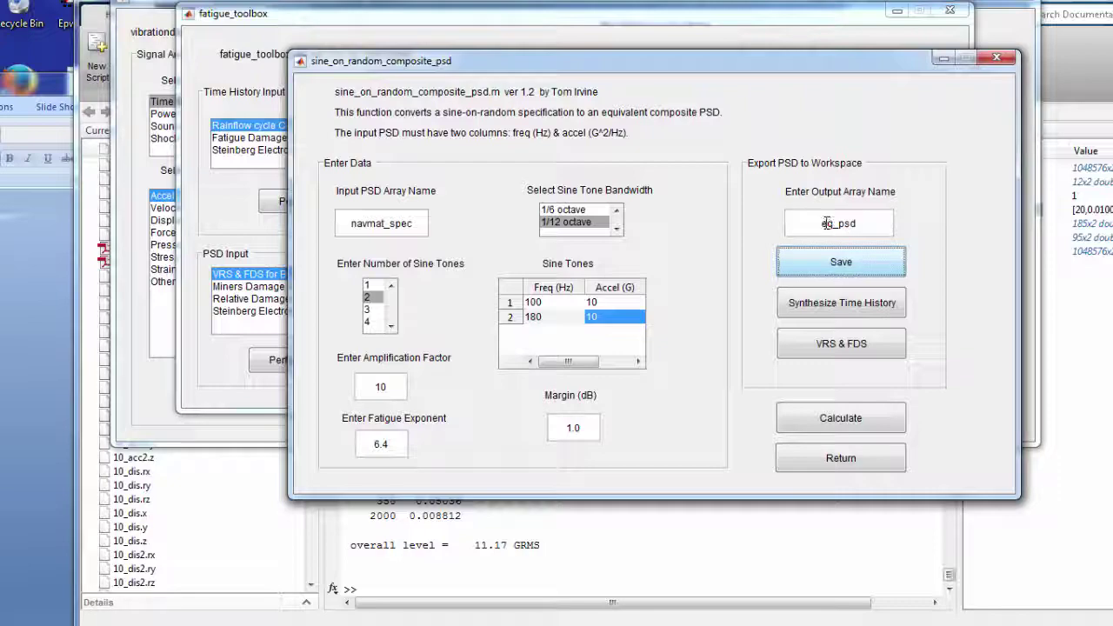
{"action": "left_click", "coordinate": [896, 10]}
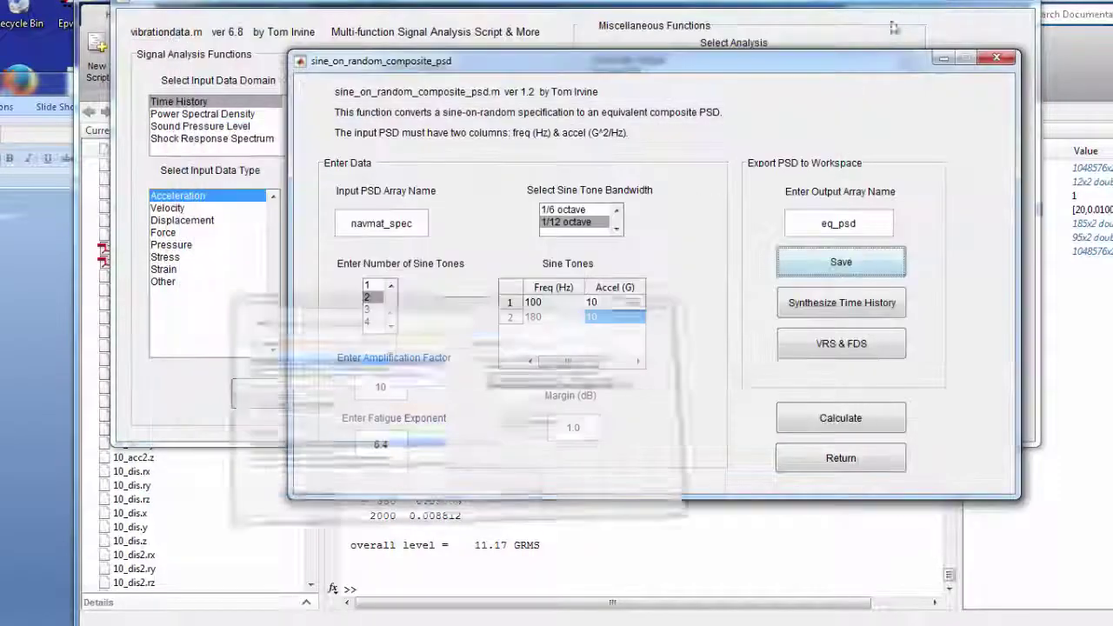
{"action": "left_click_drag", "start_coordinate": [781, 70], "coordinate": [505, 37]}
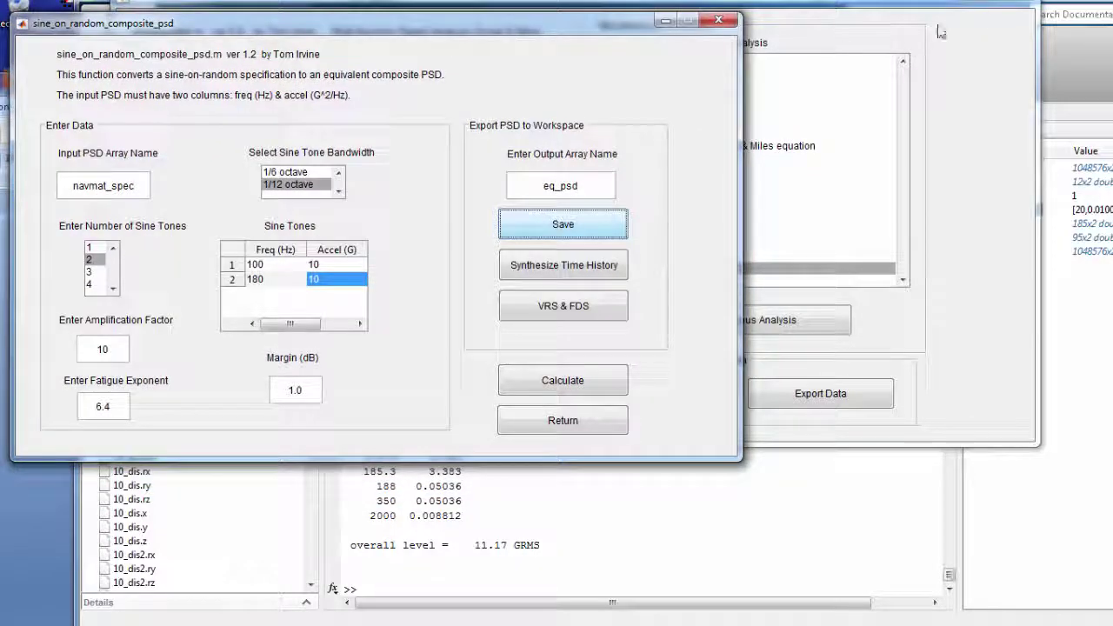
{"action": "left_click", "coordinate": [973, 7]}
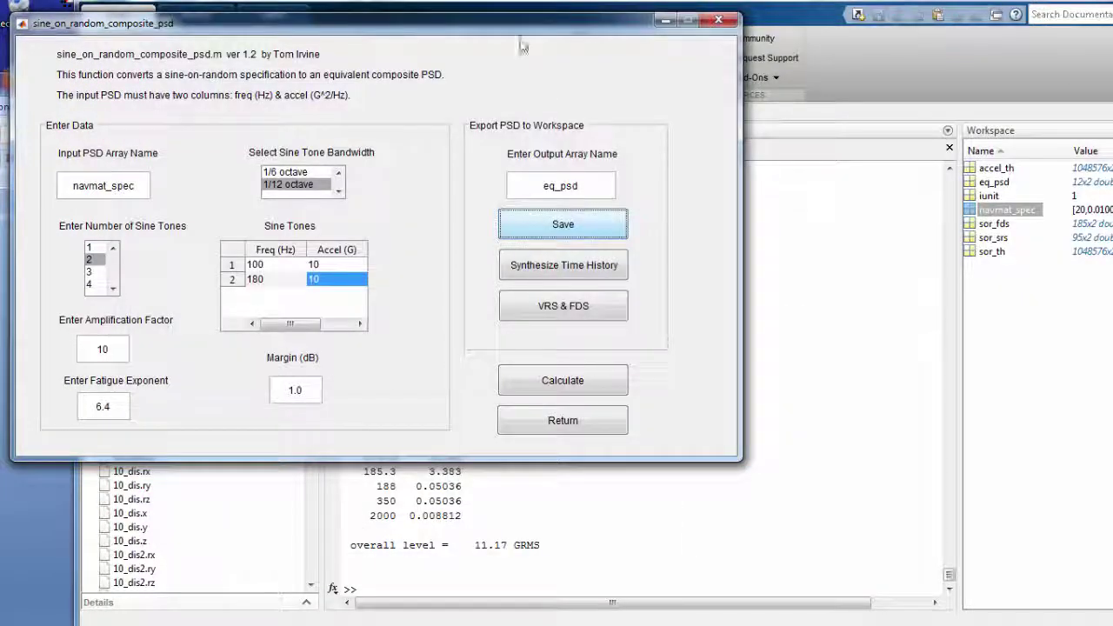
Calculate the VRS and FDS of eq_psd for a 60 second duration, 10 to 2000 Hz, Q=10 and fatigue exponent 6.4.
{"action": "left_click", "coordinate": [578, 307]}
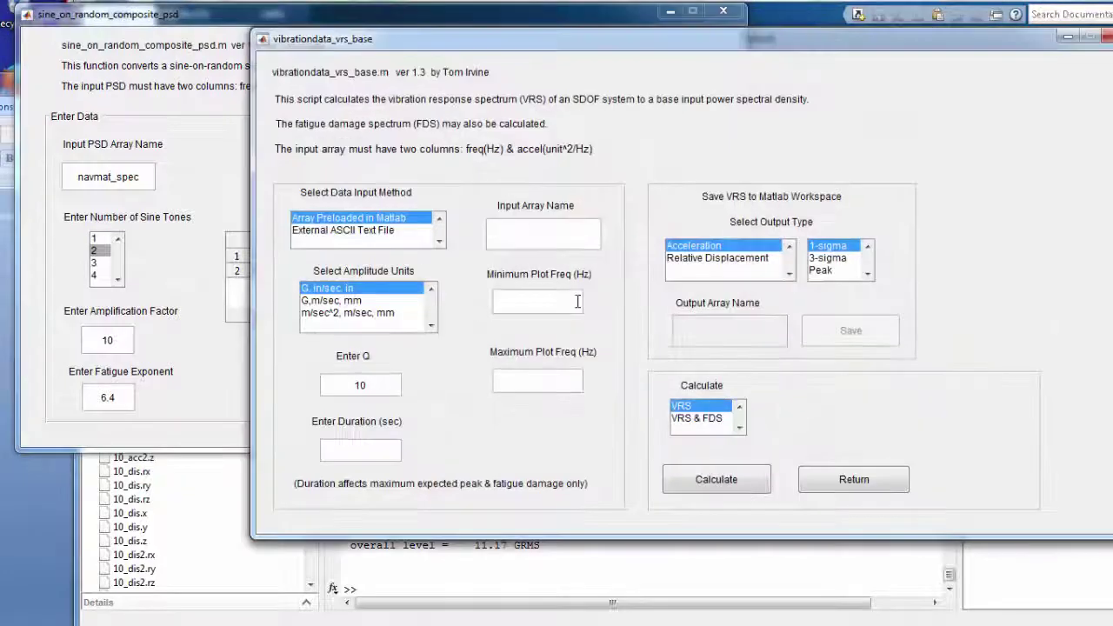
{"action": "left_click_drag", "start_coordinate": [444, 24], "coordinate": [389, 0]}
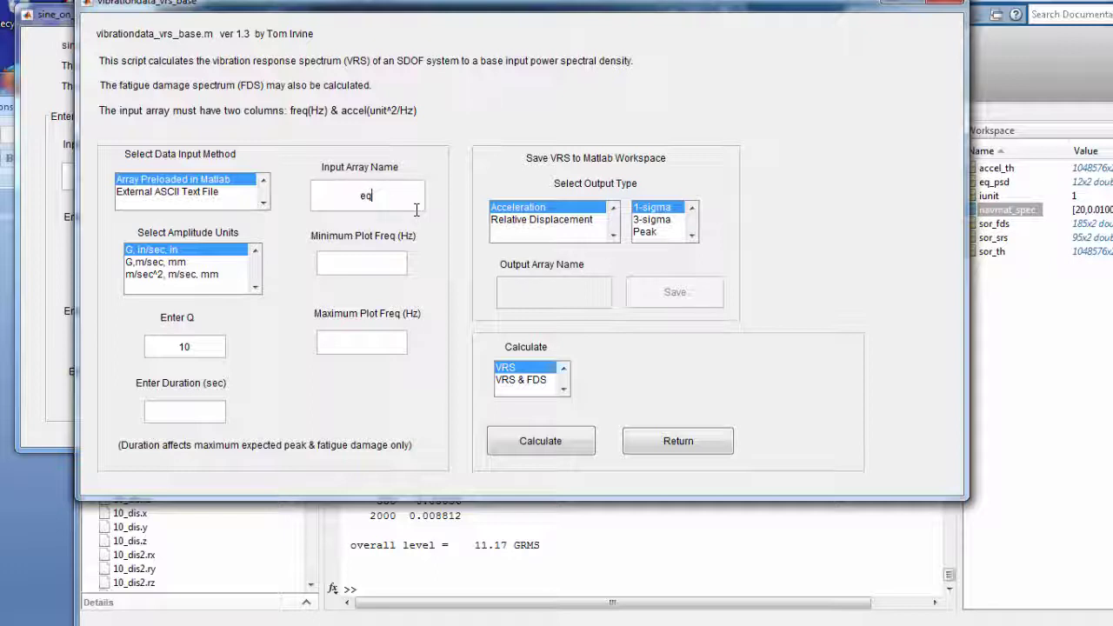
{"action": "type", "text": "psd"}
{"action": "type", "text": "60"}
{"action": "left_click", "coordinate": [339, 261]}
{"action": "type", "text": "10"}
{"action": "left_click", "coordinate": [362, 342]}
{"action": "type", "text": "2"}
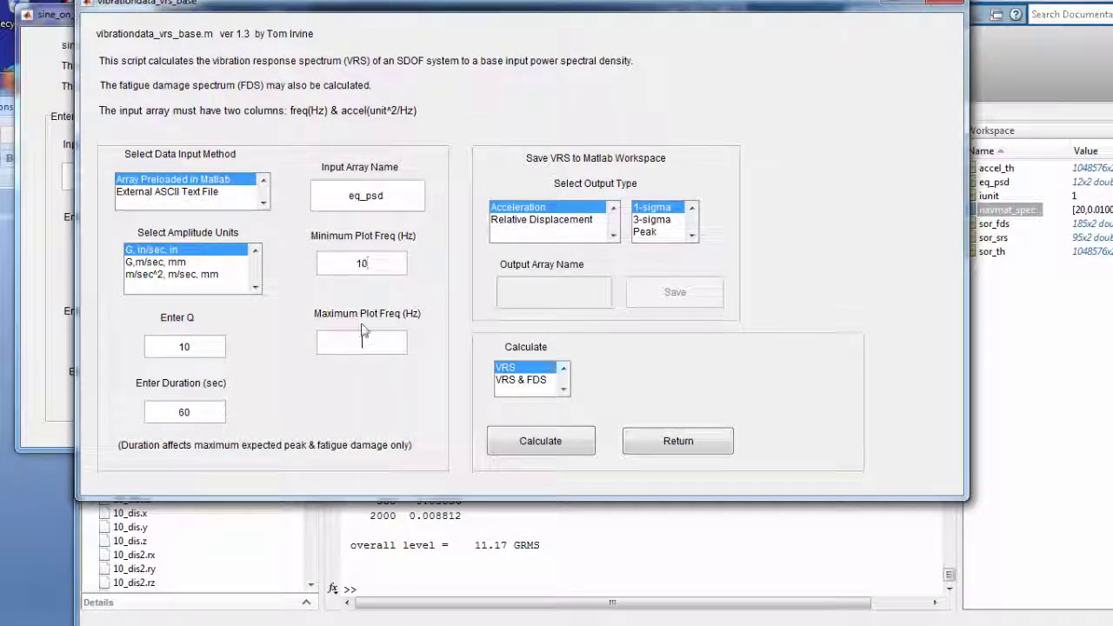
{"action": "type", "text": "000"}
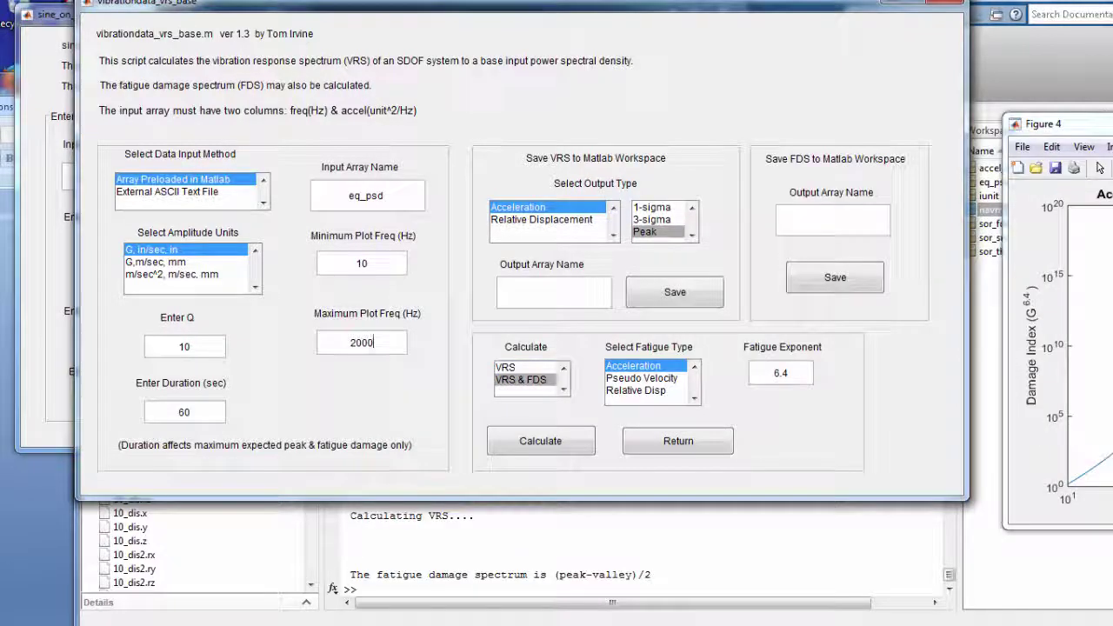
{"action": "left_click", "coordinate": [541, 439]}
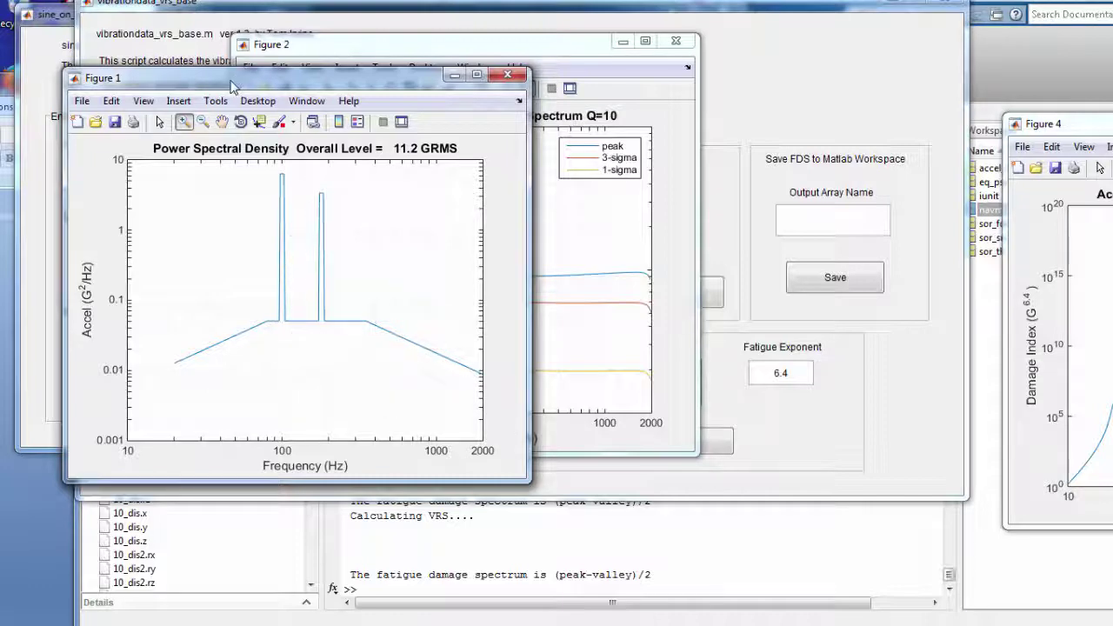
Arrange the VRS and fatigue damage spectrum figures side by side to examine both curves, and minimize them.
{"action": "left_click_drag", "start_coordinate": [244, 71], "coordinate": [476, 113]}
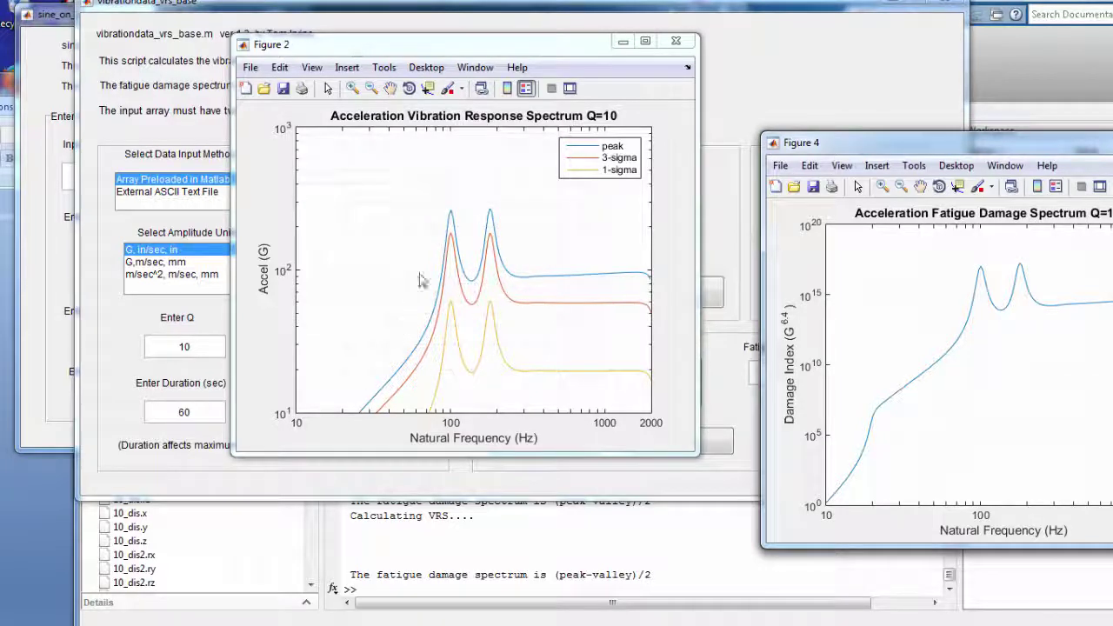
{"action": "left_click_drag", "start_coordinate": [838, 146], "coordinate": [372, 142]}
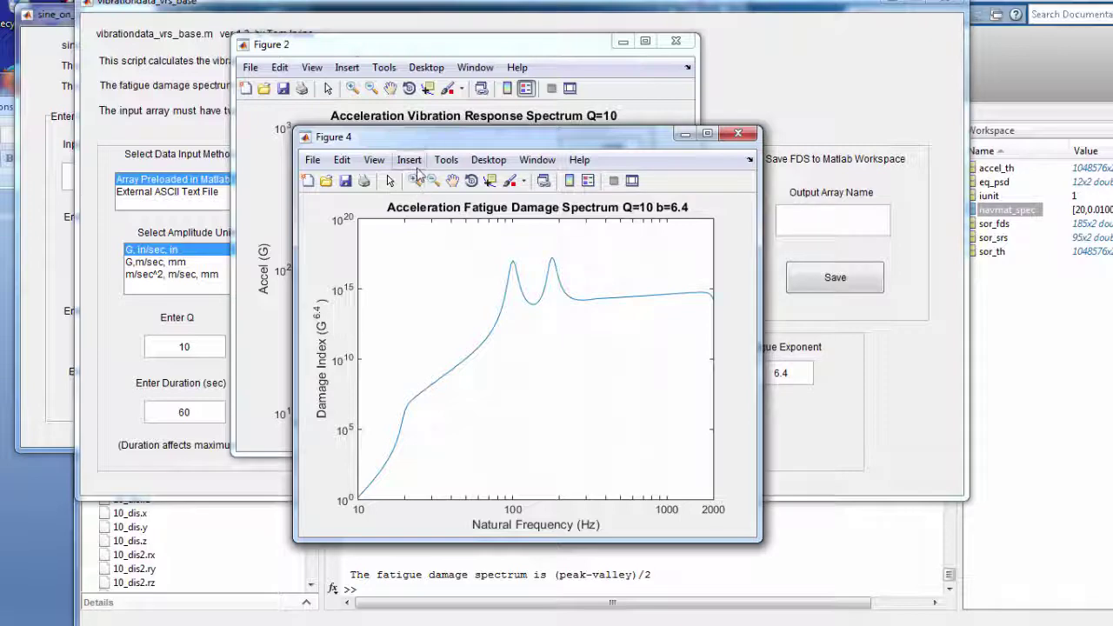
{"action": "left_click_drag", "start_coordinate": [477, 145], "coordinate": [713, 87]}
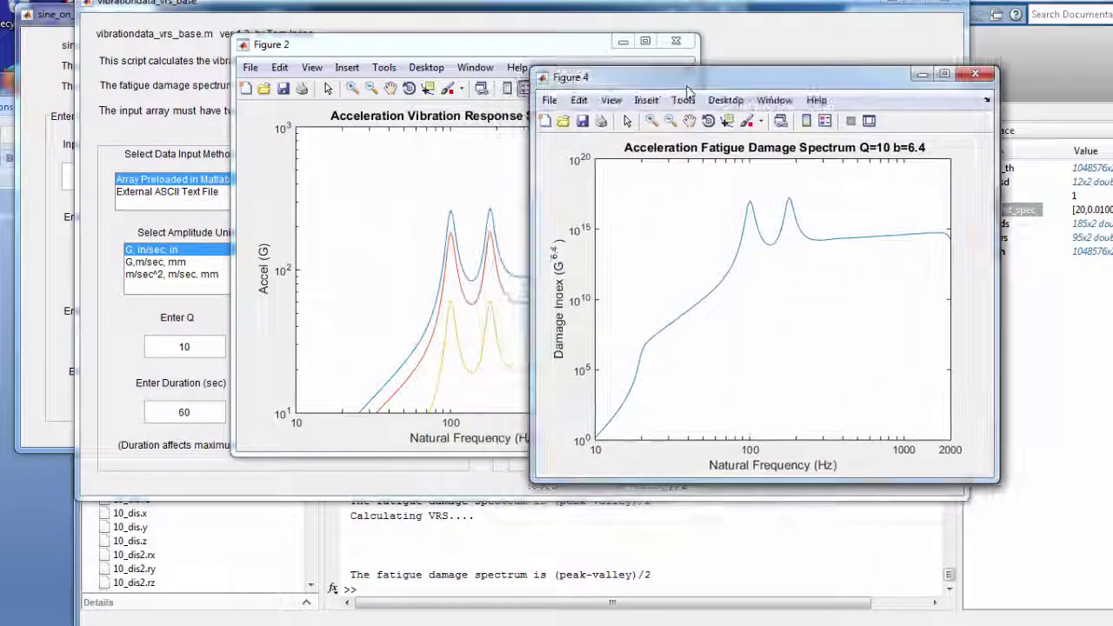
{"action": "left_click_drag", "start_coordinate": [509, 56], "coordinate": [320, 86]}
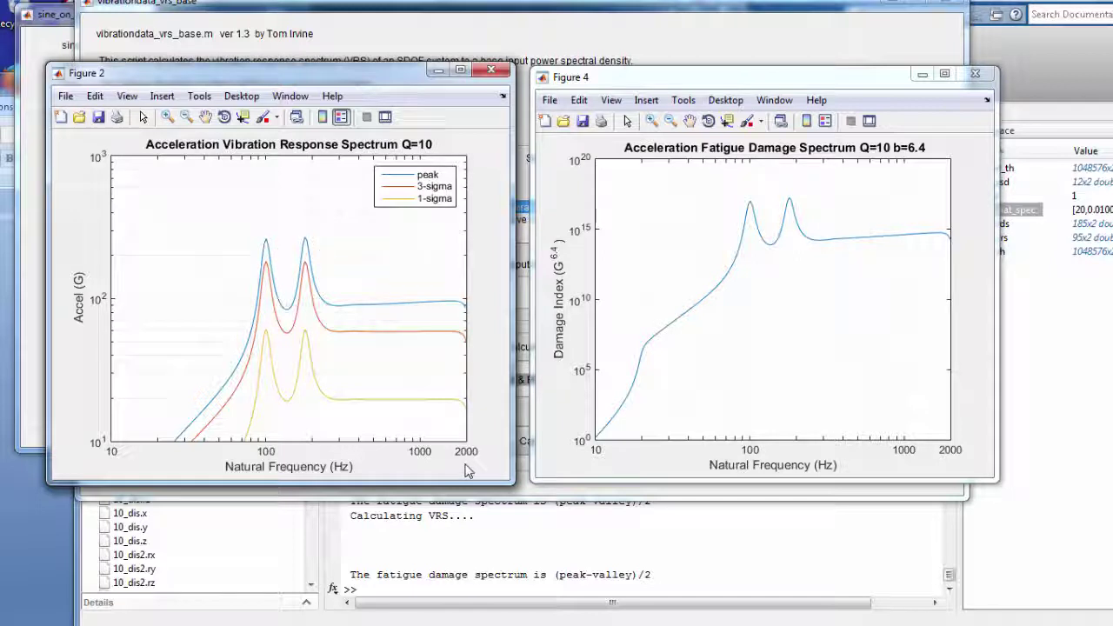
{"action": "left_click", "coordinate": [435, 69]}
{"action": "left_click", "coordinate": [922, 73]}
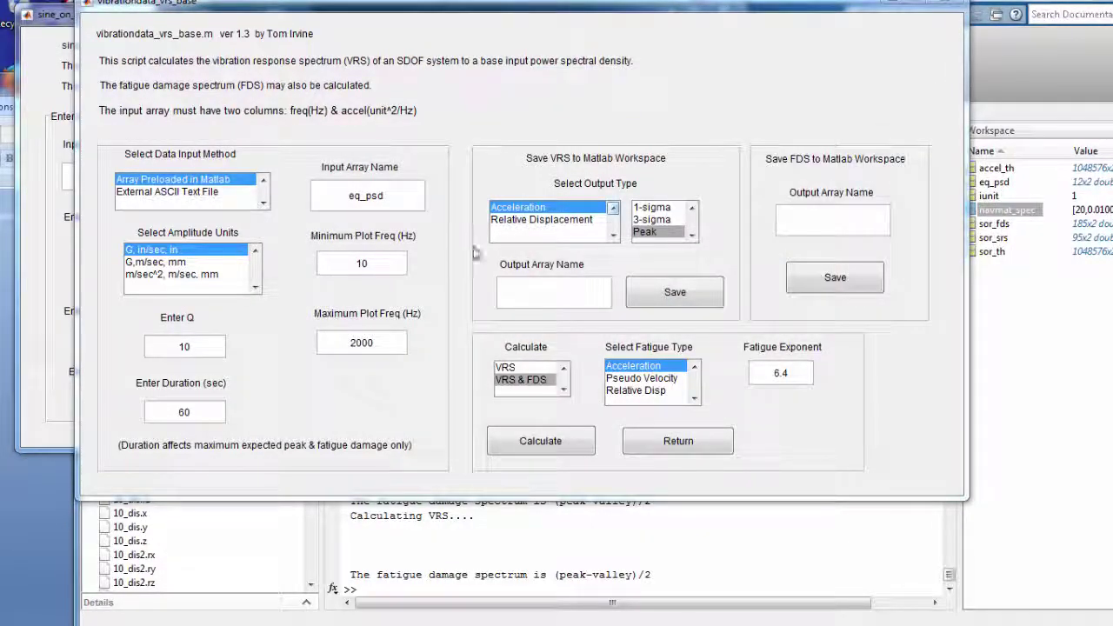
Save the peak acceleration VRS to the MATLAB workspace as eq_srs.
{"action": "left_click", "coordinate": [561, 286]}
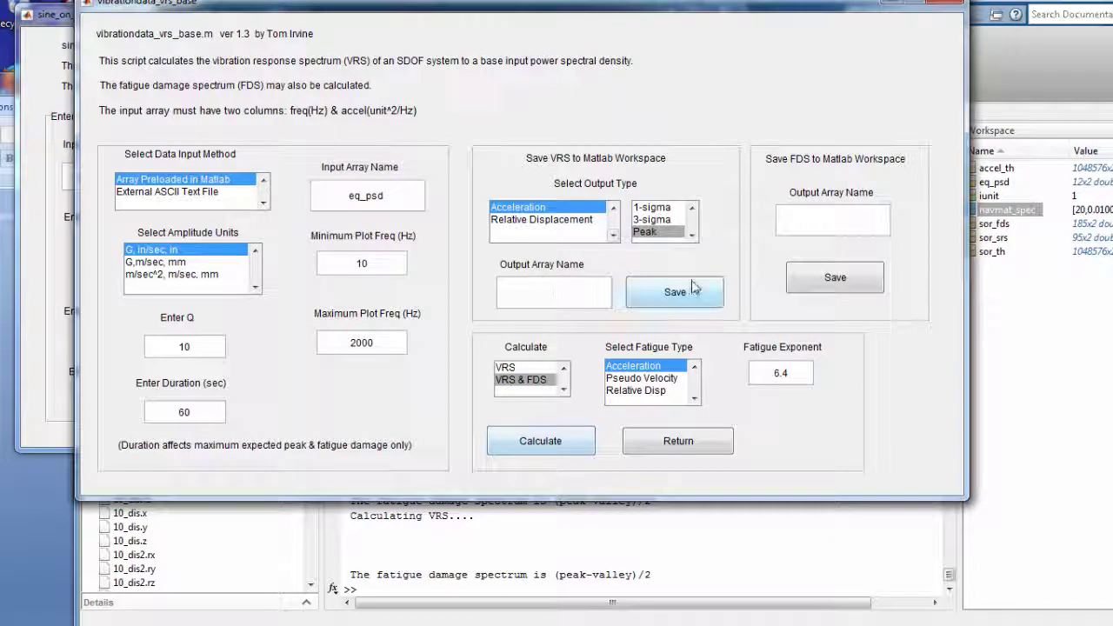
{"action": "left_click", "coordinate": [695, 291]}
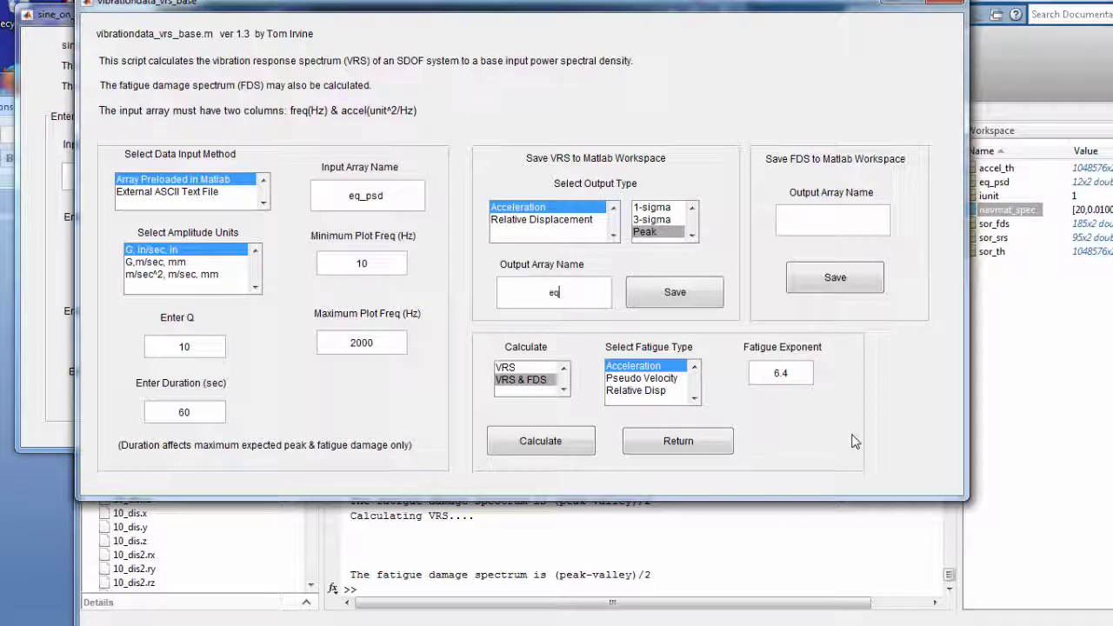
{"action": "type", "text": "rs"}
{"action": "left_click", "coordinate": [696, 296]}
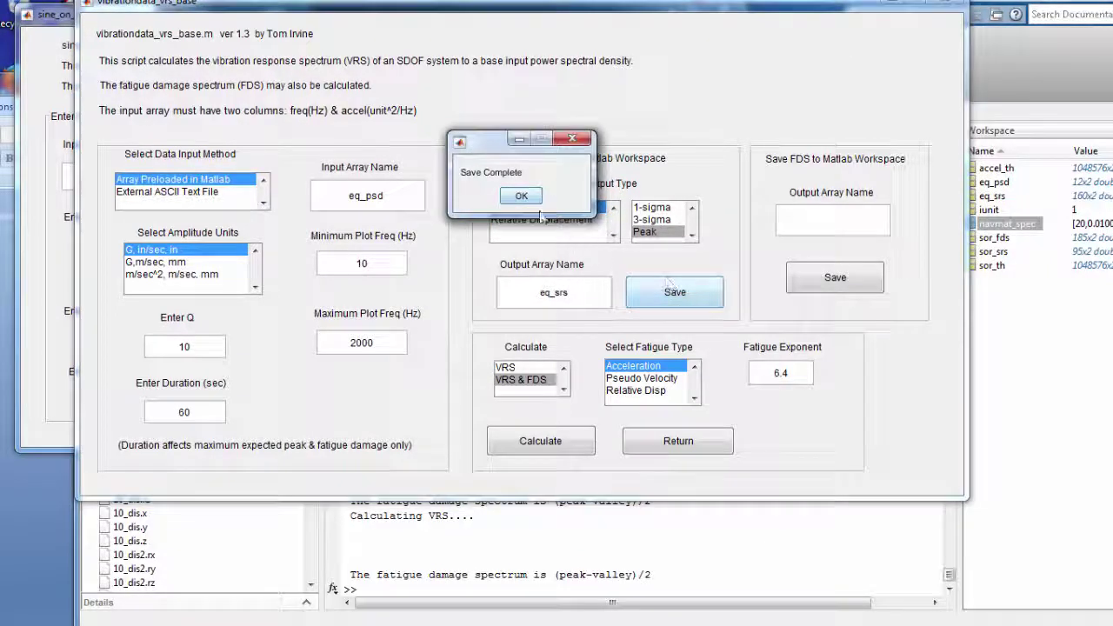
{"action": "key", "text": "Return"}
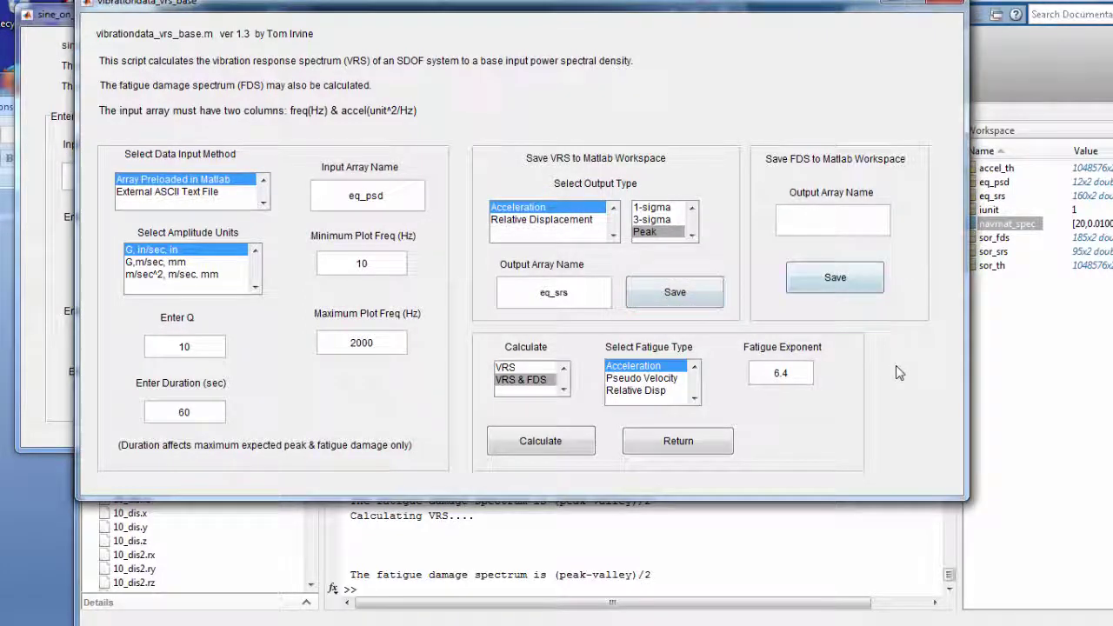
Save the fatigue damage spectrum to the MATLAB workspace as eq_fds.
{"action": "type", "text": "e"}
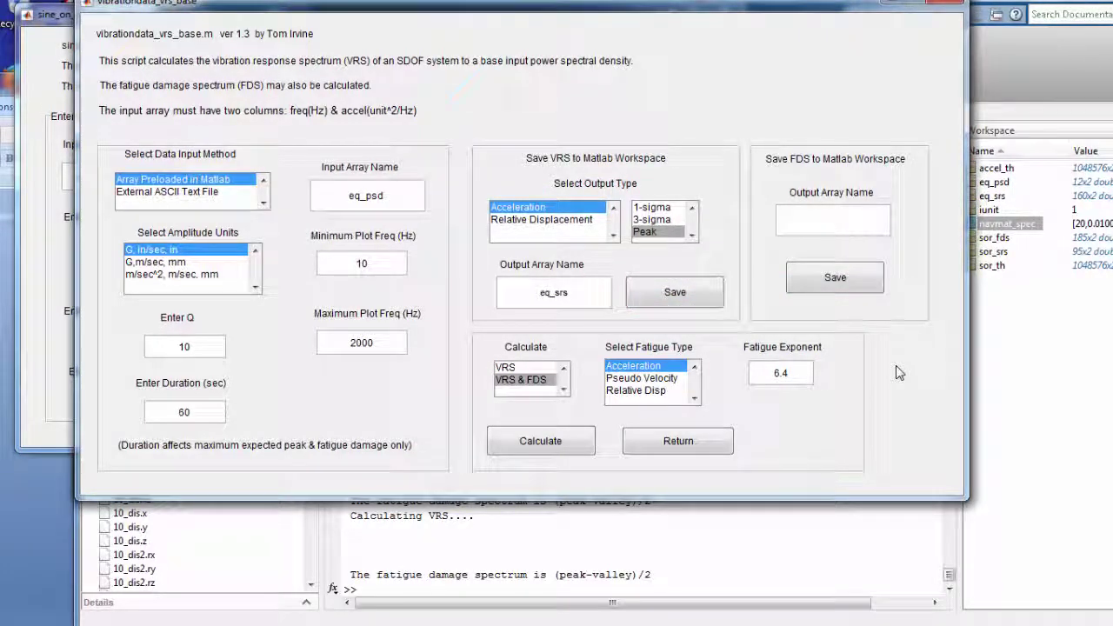
{"action": "type", "text": "q_"}
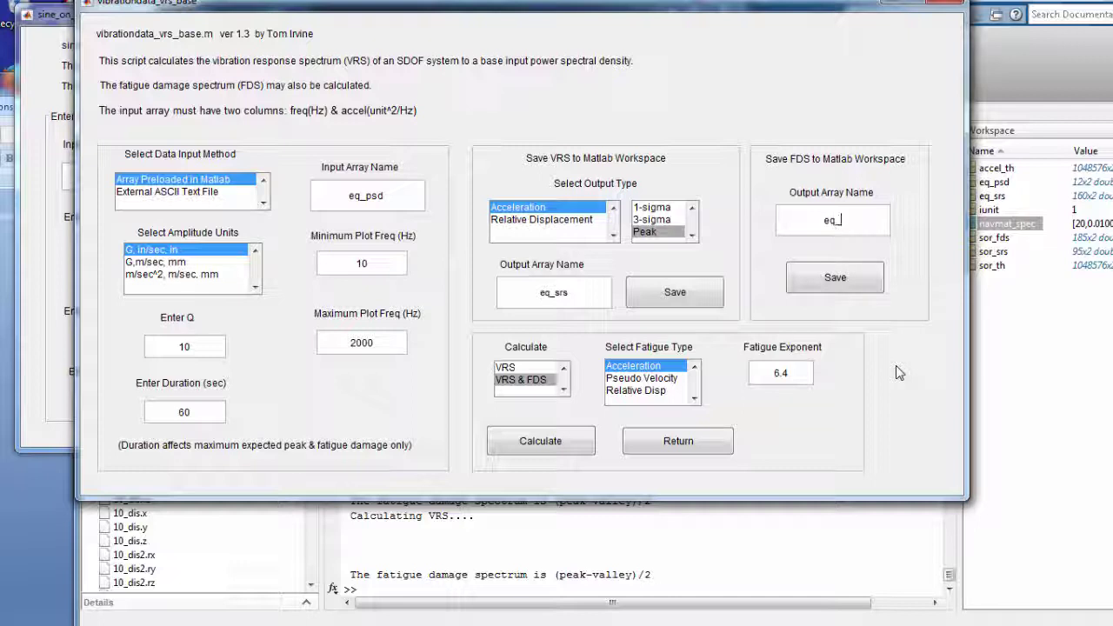
{"action": "type", "text": "fds"}
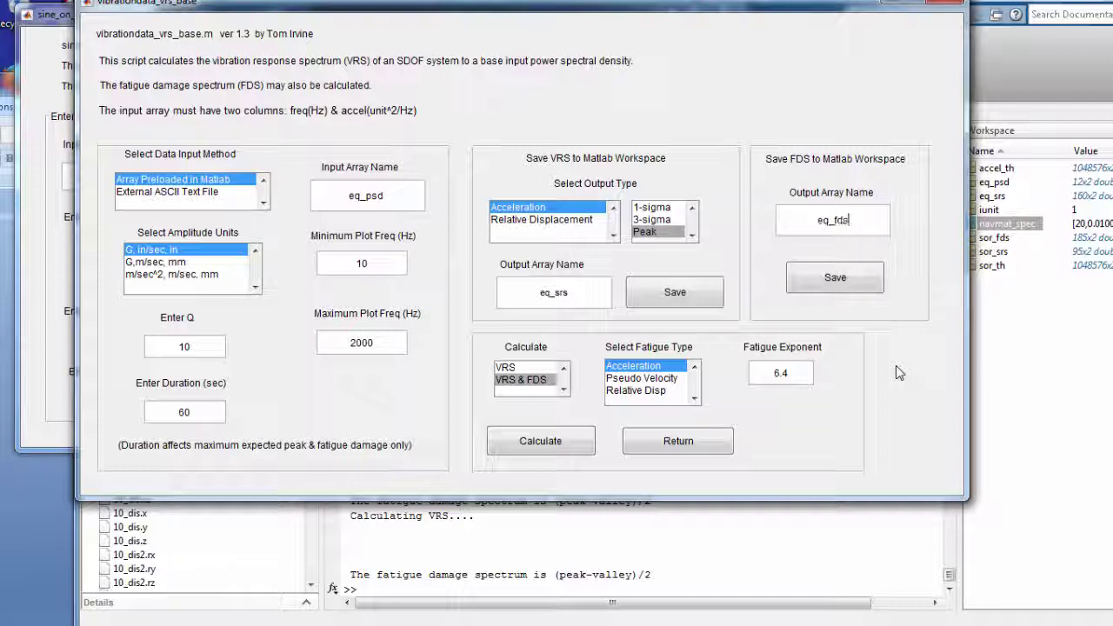
{"action": "left_click", "coordinate": [835, 280]}
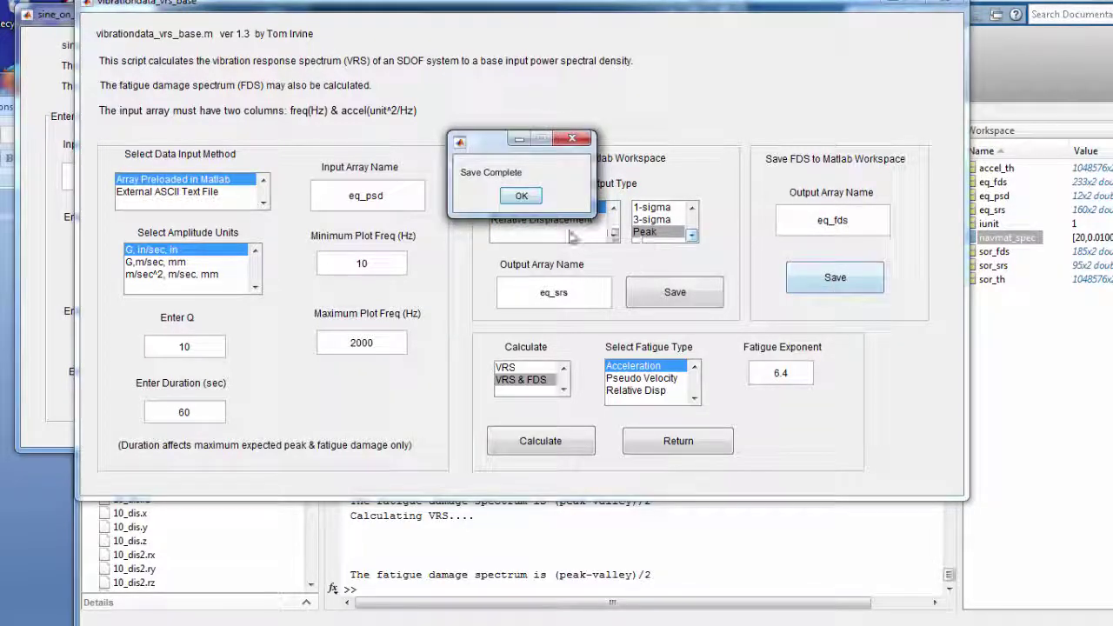
{"action": "left_click", "coordinate": [532, 198]}
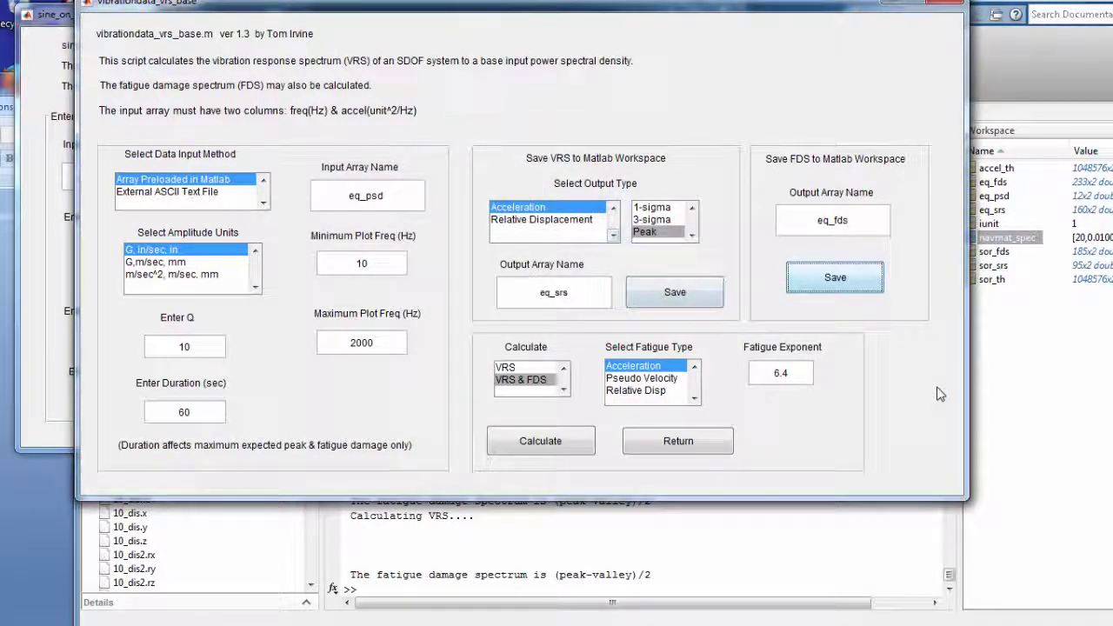
Minimize the VRS and composite PSD windows and run vibrationdata again from the MATLAB command line.
{"action": "left_click", "coordinate": [887, 4]}
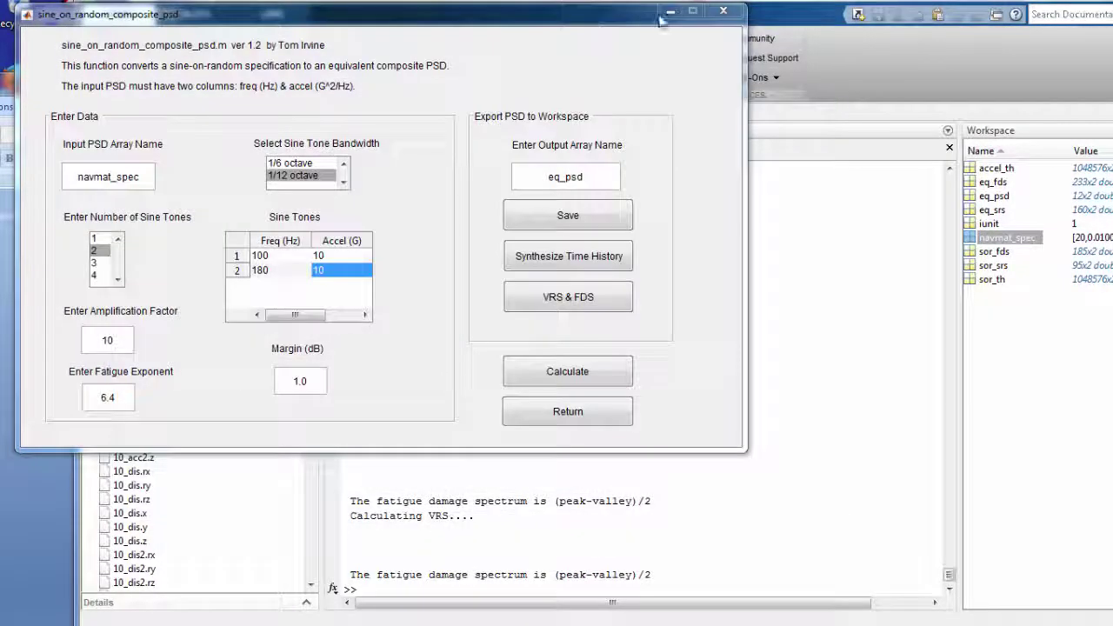
{"action": "left_click", "coordinate": [668, 12]}
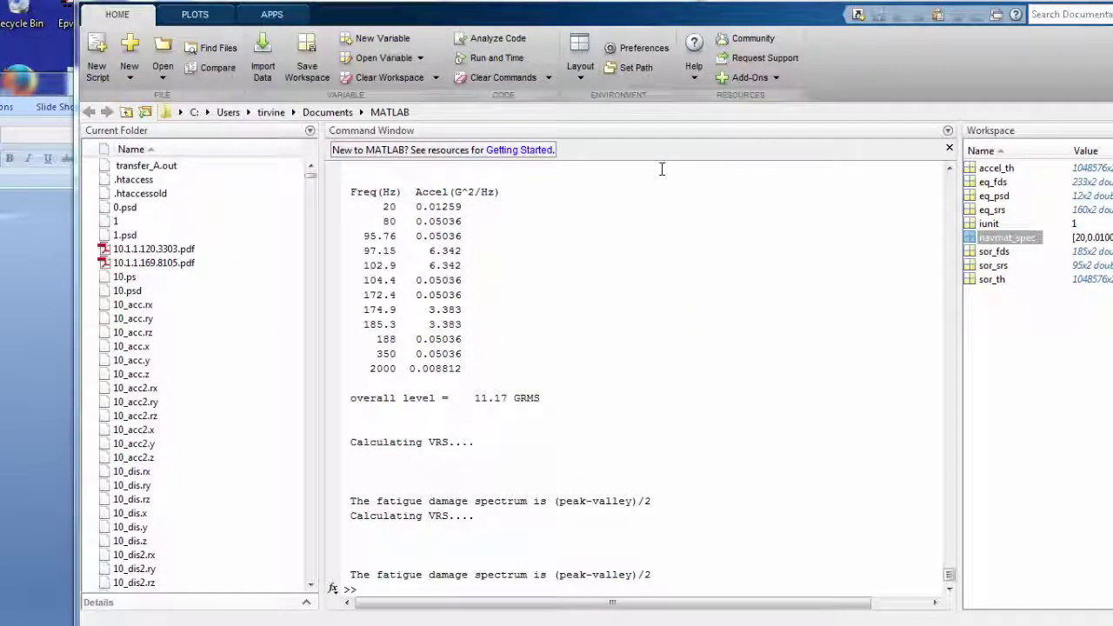
{"action": "left_click", "coordinate": [634, 414]}
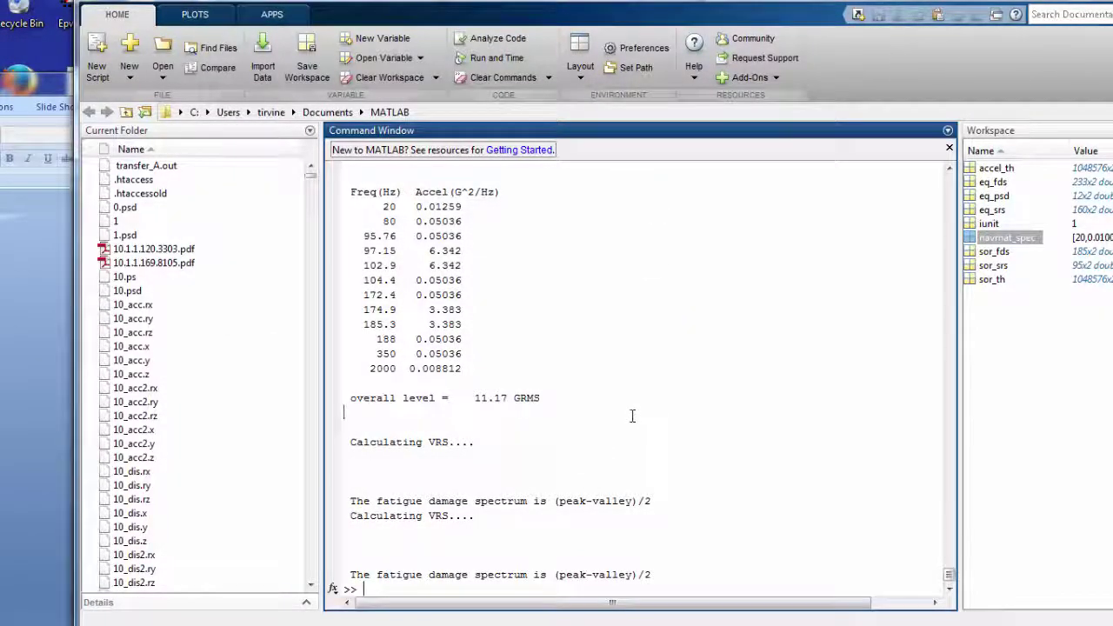
{"action": "key", "text": "Up"}
{"action": "key", "text": "Return"}
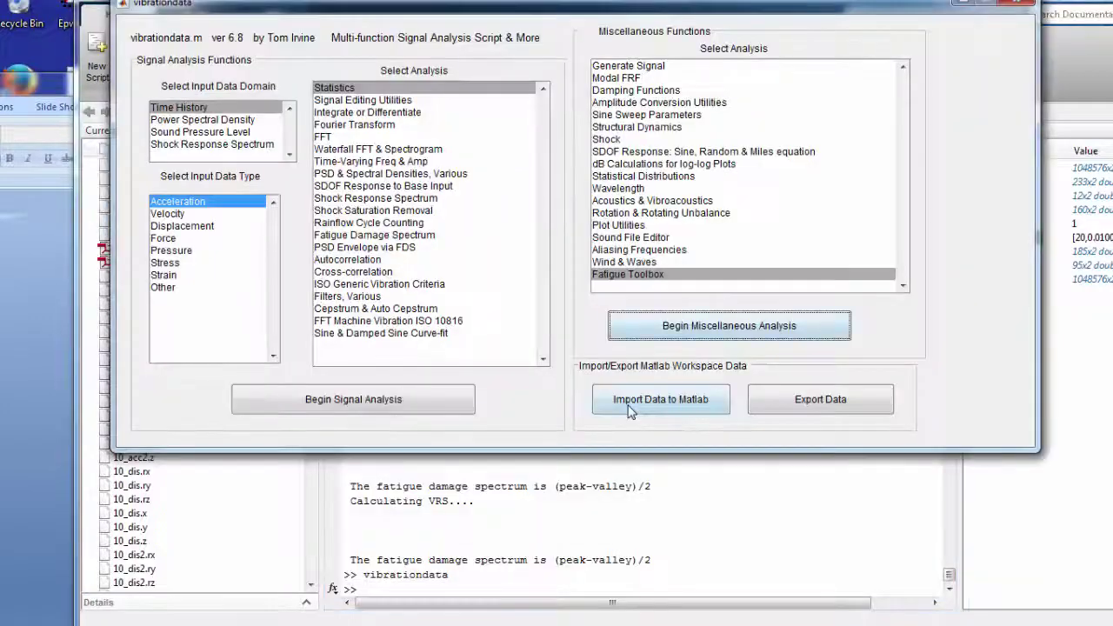
Open the Multiple Curves plotting tool from Plot Utilities, keeping the workspace variables uncovered while choosing it.
{"action": "left_click_drag", "start_coordinate": [483, 10], "coordinate": [403, 5]}
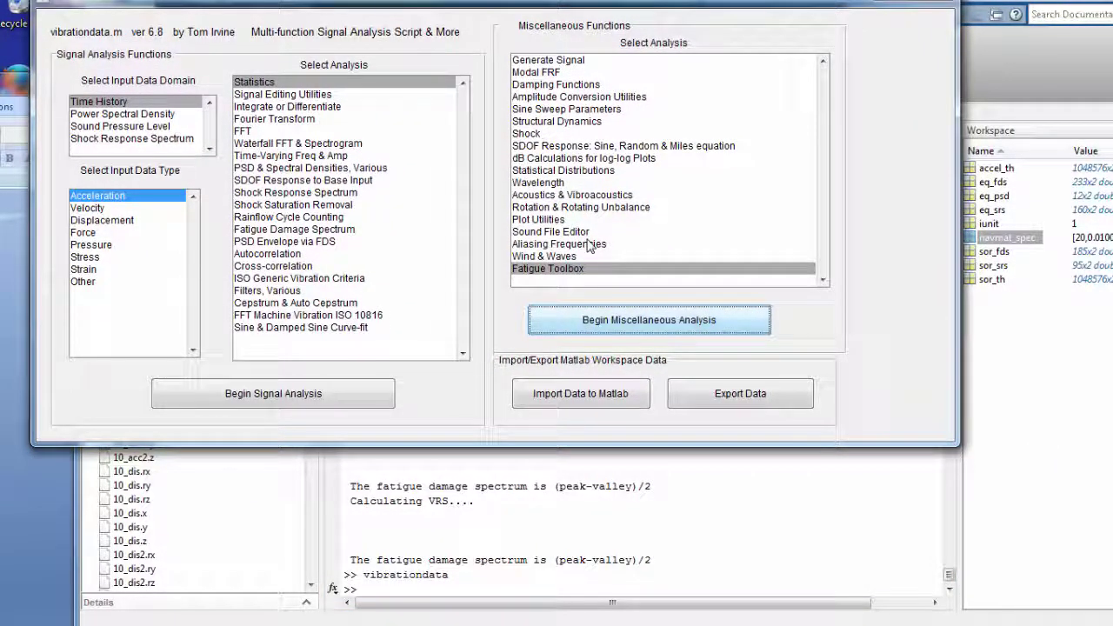
{"action": "left_click", "coordinate": [556, 221]}
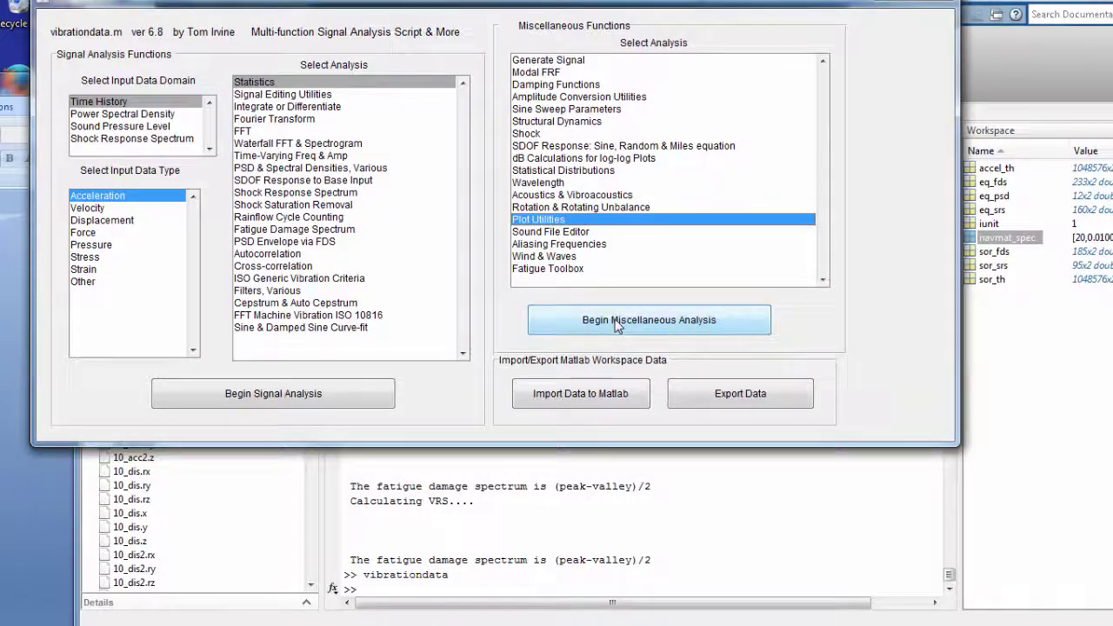
{"action": "left_click", "coordinate": [616, 322]}
{"action": "left_click_drag", "start_coordinate": [561, 48], "coordinate": [337, 33]}
{"action": "left_click", "coordinate": [324, 244]}
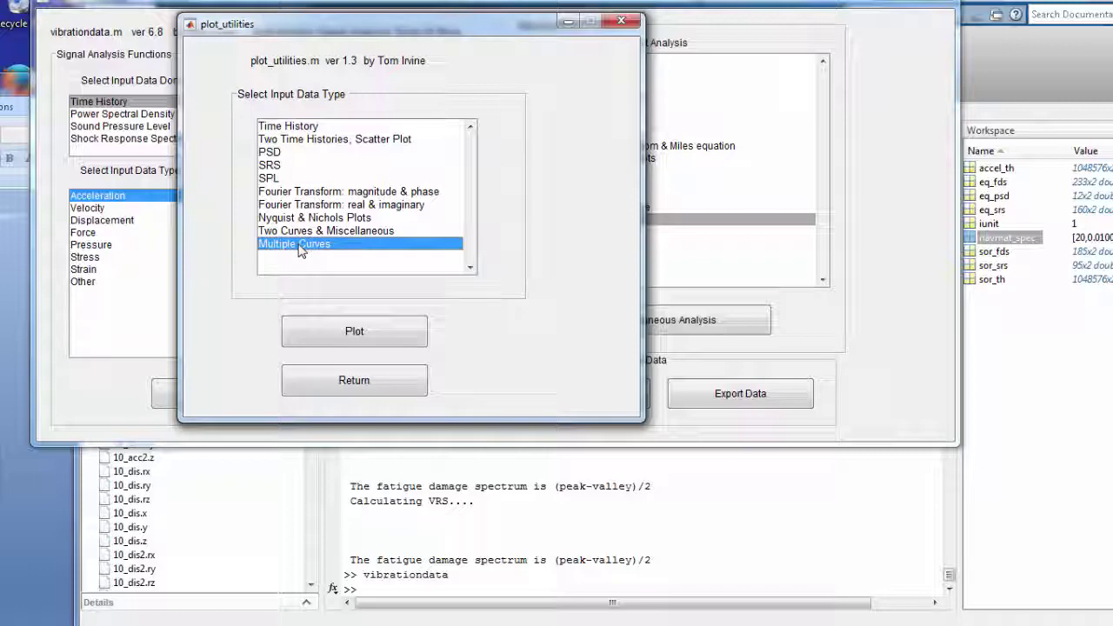
{"action": "left_click", "coordinate": [337, 331]}
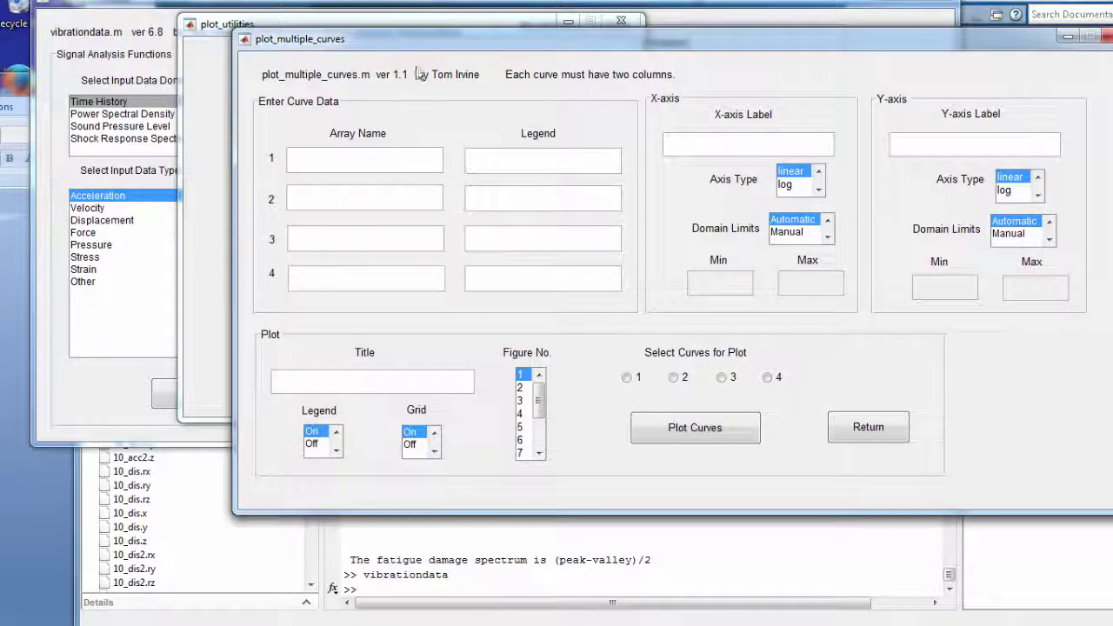
{"action": "left_click_drag", "start_coordinate": [423, 45], "coordinate": [303, 49]}
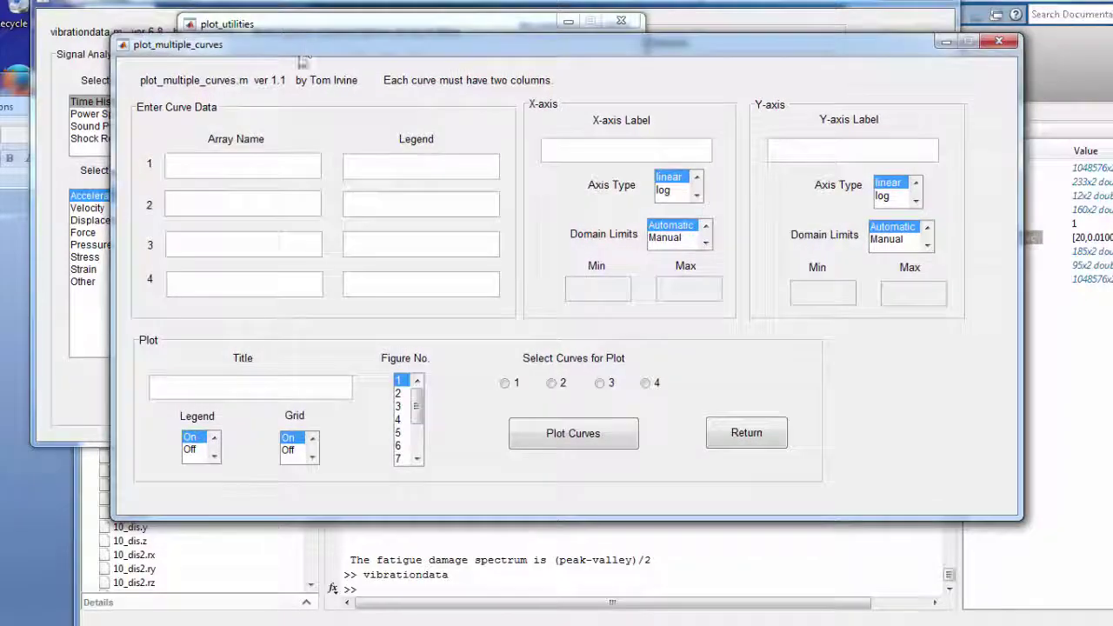
Enter sor_srs as the array for curve 1 and eq_srs for curve 2.
{"action": "left_click", "coordinate": [271, 163]}
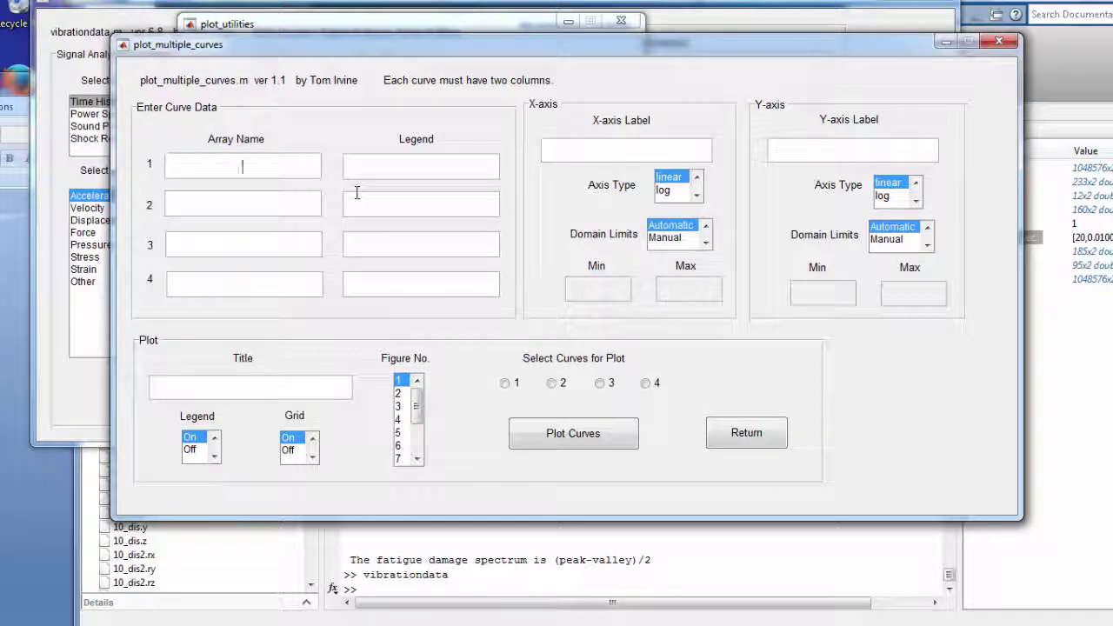
{"action": "type", "text": "r_srs"}
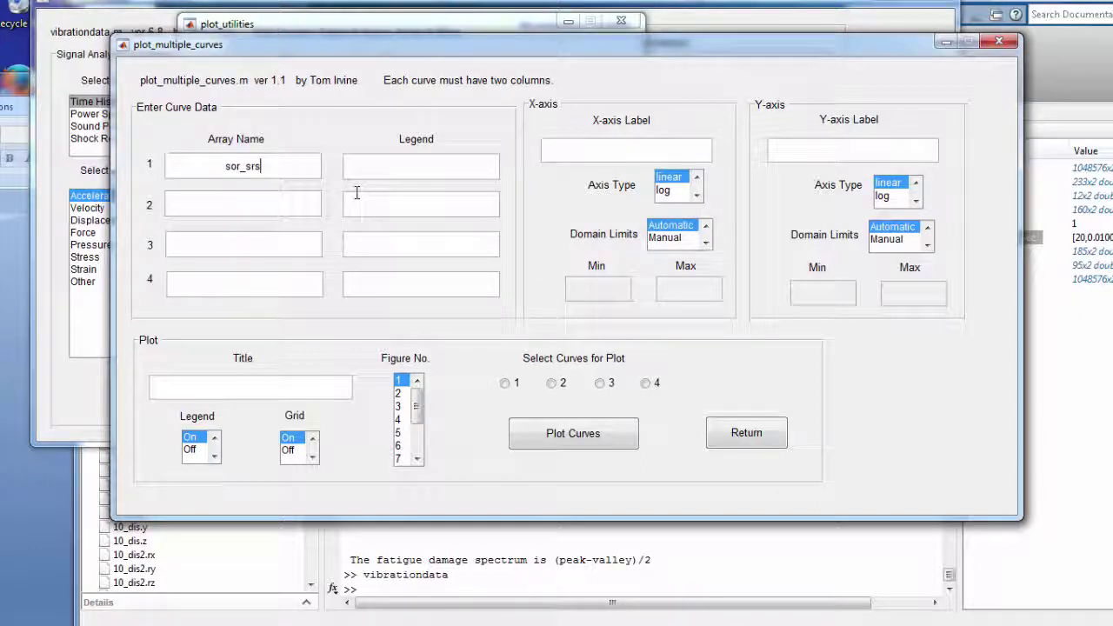
{"action": "left_click", "coordinate": [284, 204]}
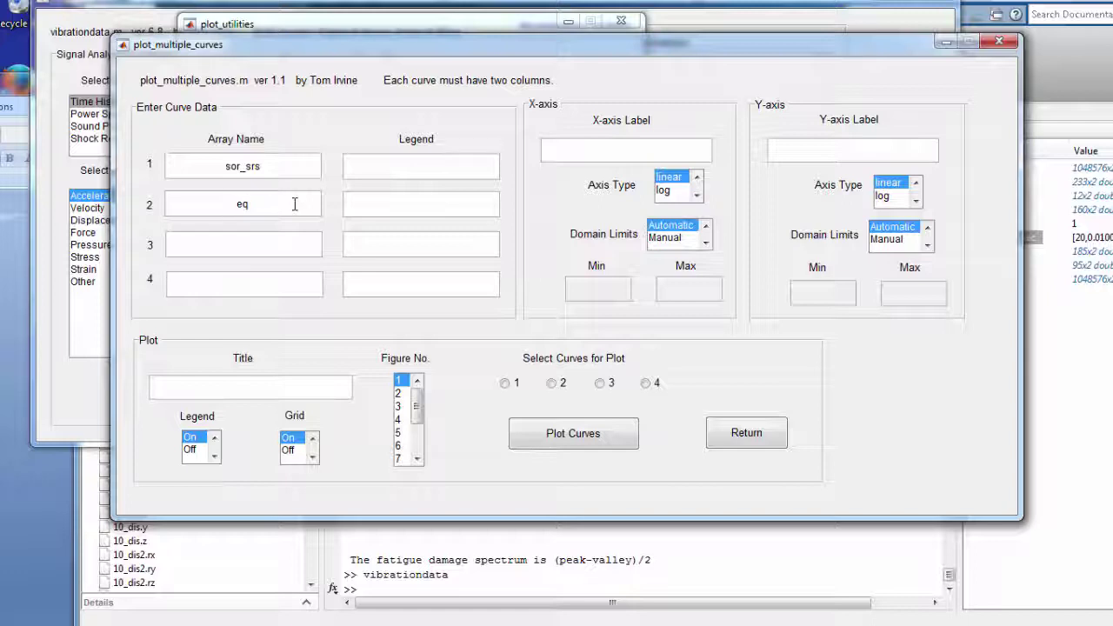
{"action": "type", "text": "+"}
{"action": "type", "text": "st"}
{"action": "type", "text": "rs"}
Set the legends to Sine-on-Random for curve 1 and Eq PSD for curve 2.
{"action": "left_click", "coordinate": [410, 165]}
{"action": "type", "text": "Sine "}
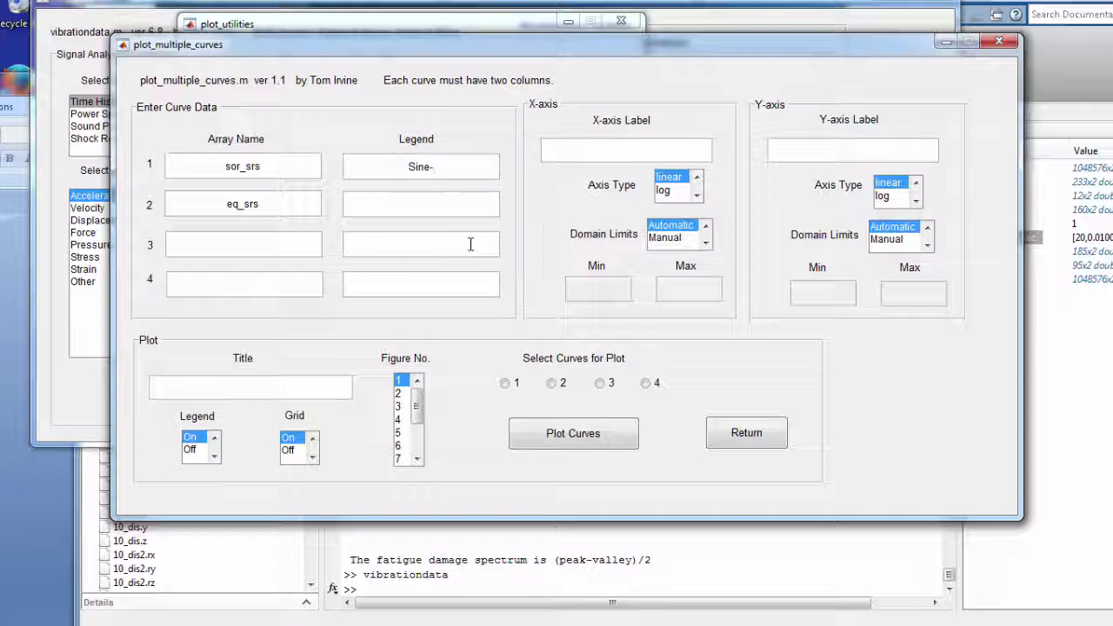
{"action": "type", "text": "on-Random"}
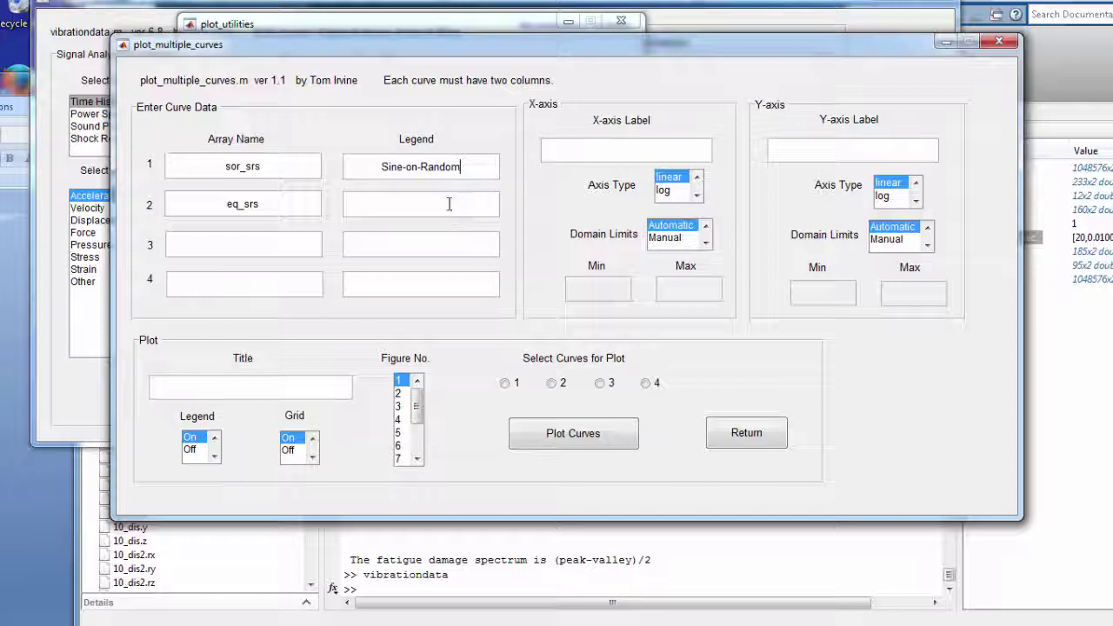
{"action": "left_click", "coordinate": [449, 203]}
{"action": "type", "text": "Eq PSD"}
Title the plot "Shock Response Spectrum Q=10" and assign it to figure number 12.
{"action": "left_click", "coordinate": [315, 382]}
{"action": "type", "text": "Shock Respon"}
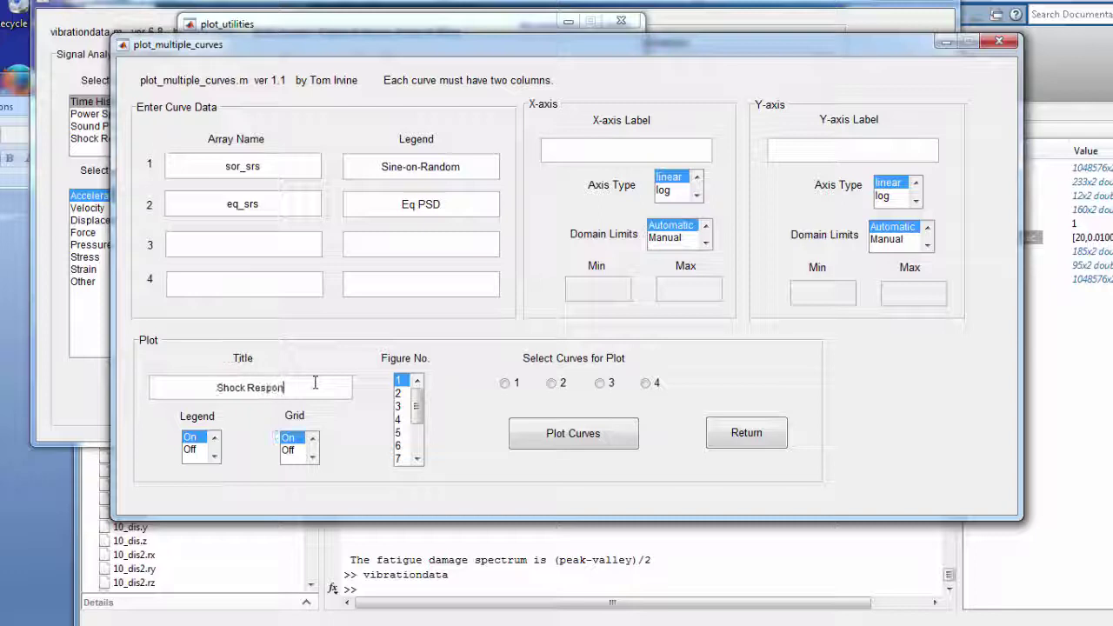
{"action": "type", "text": "se Spectr"}
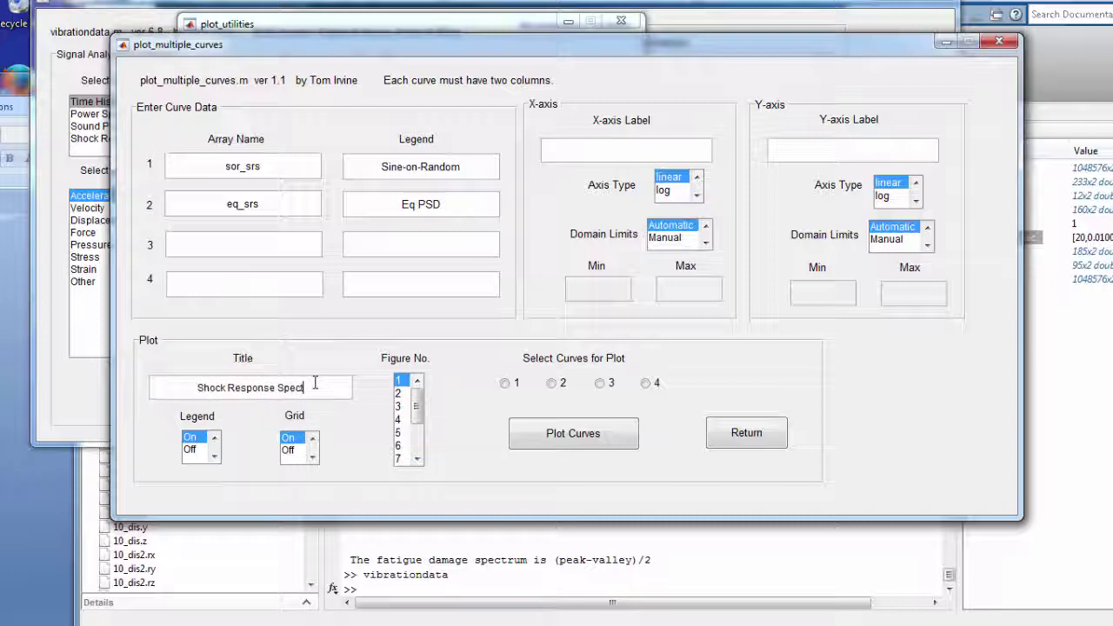
{"action": "type", "text": "um  "}
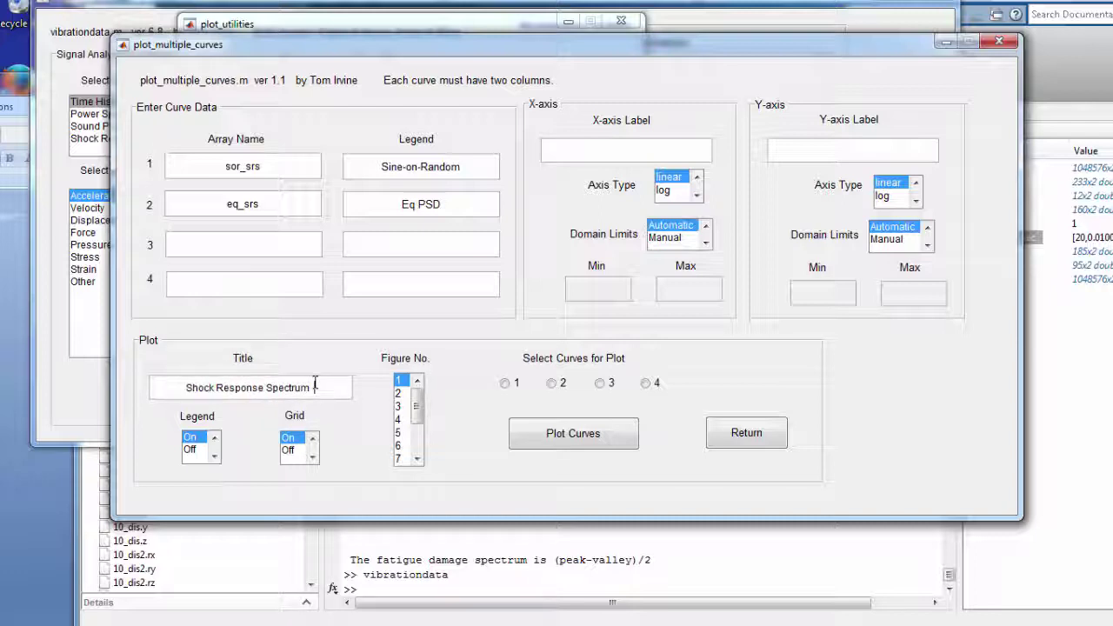
{"action": "type", "text": "Q=1"}
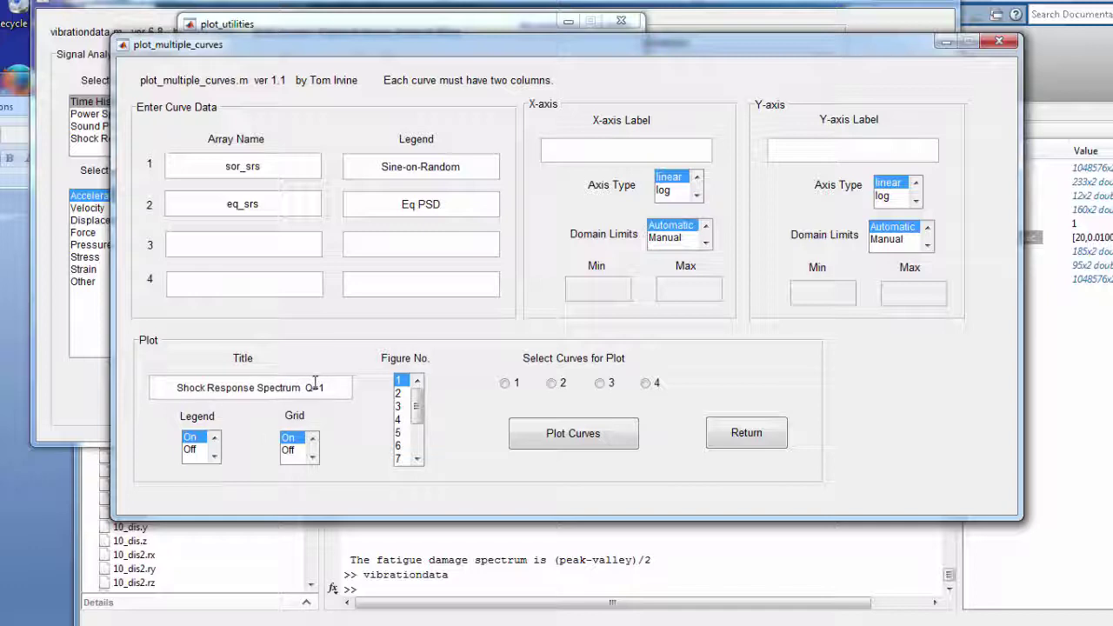
{"action": "type", "text": "0"}
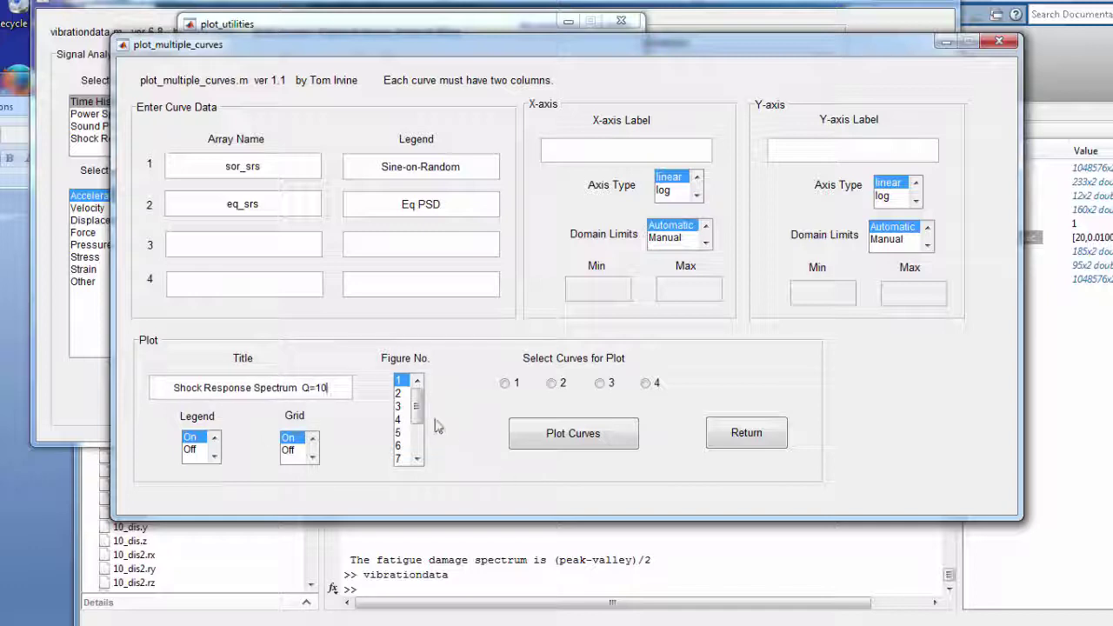
{"action": "scroll", "coordinate": [420, 437], "scroll_direction": "down", "scroll_amount": 1}
{"action": "scroll", "coordinate": [419, 437], "scroll_direction": "down", "scroll_amount": 1}
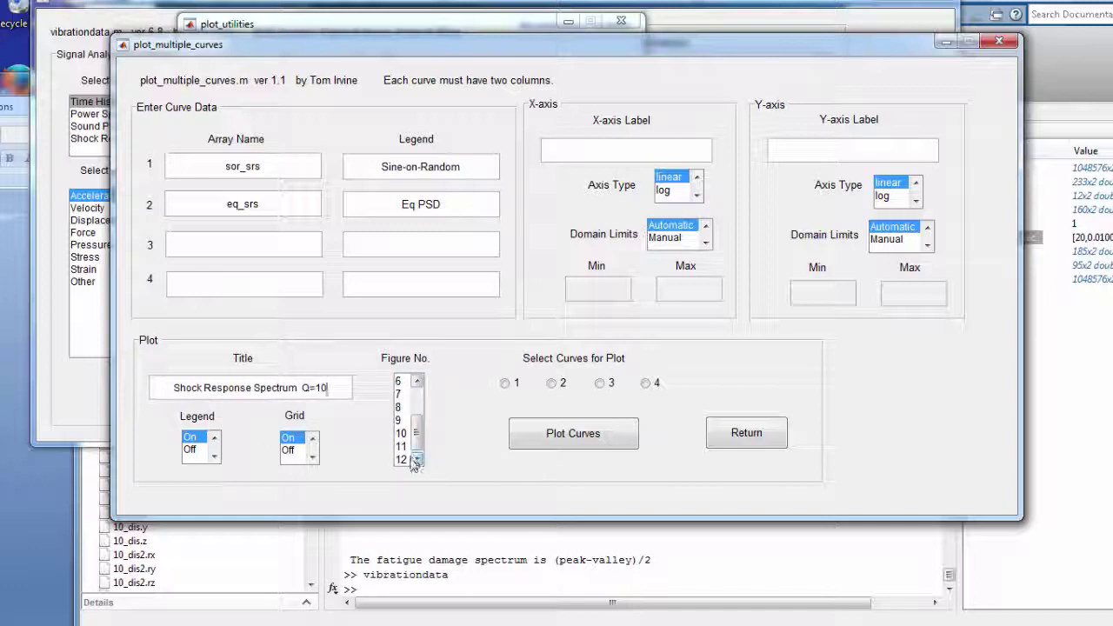
{"action": "left_click", "coordinate": [408, 460]}
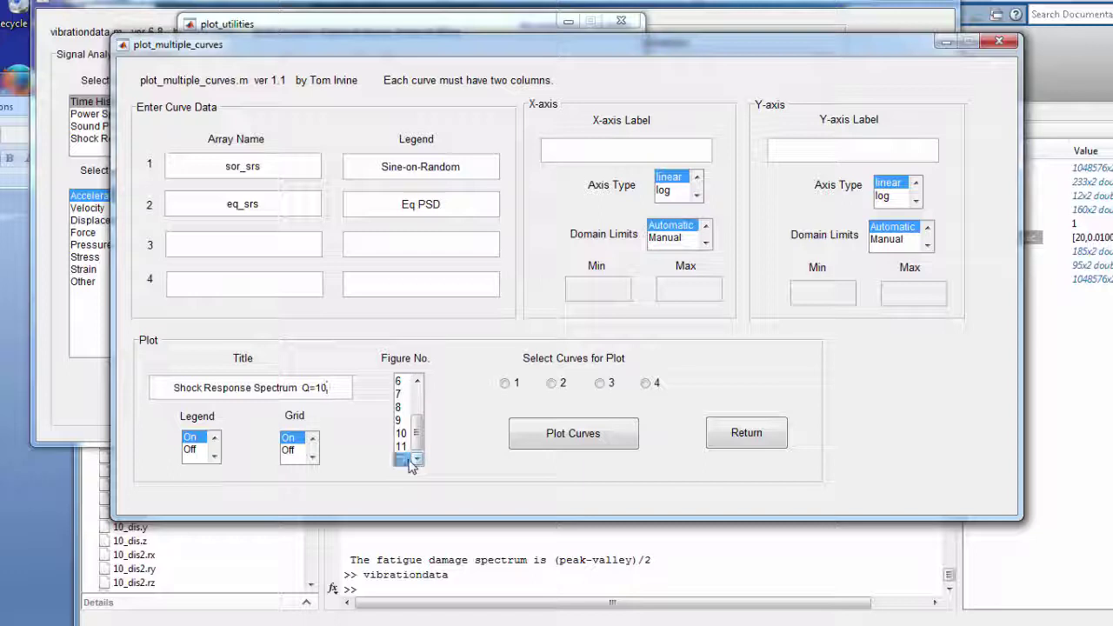
Label the X-axis "Natural Frequency (Hz)" and set both the X and Y axes to log.
{"action": "left_click", "coordinate": [652, 228]}
{"action": "type", "text": "Nat"}
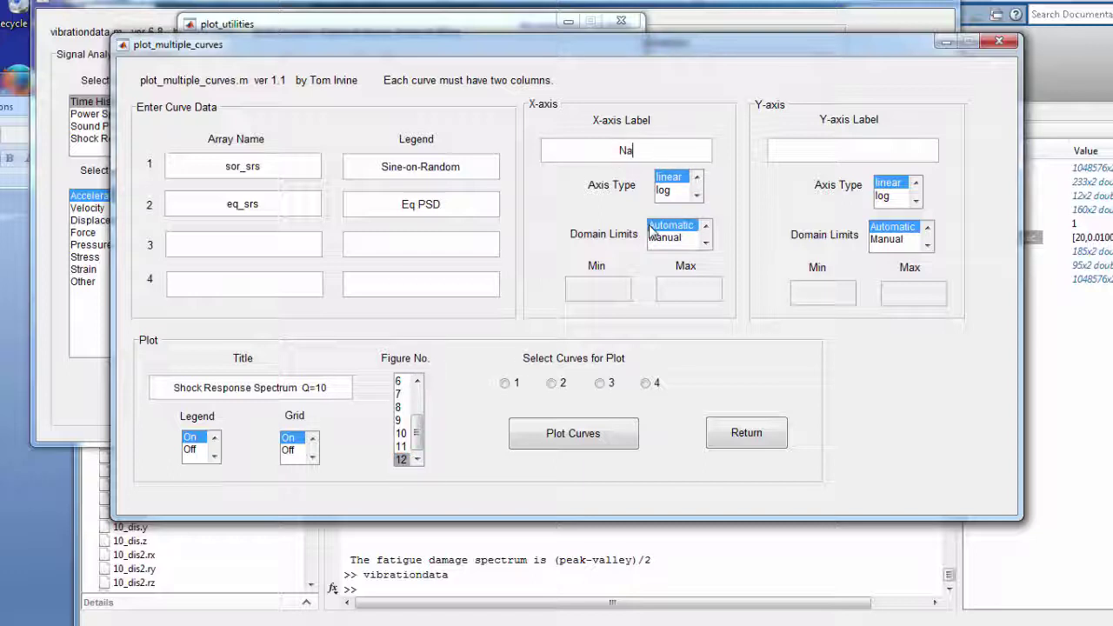
{"action": "type", "text": "ural Frequency (Hz)"}
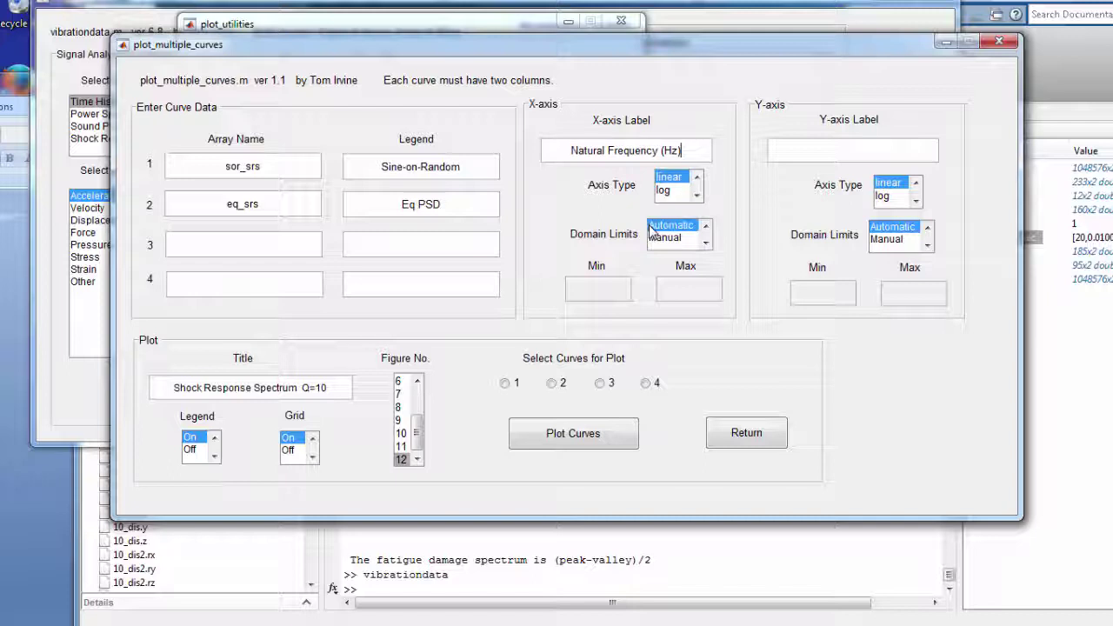
{"action": "left_click", "coordinate": [677, 191]}
{"action": "left_click", "coordinate": [887, 196]}
Set manual X-axis domain limits with a minimum of 10 and a maximum of 2000.
{"action": "left_click", "coordinate": [666, 237]}
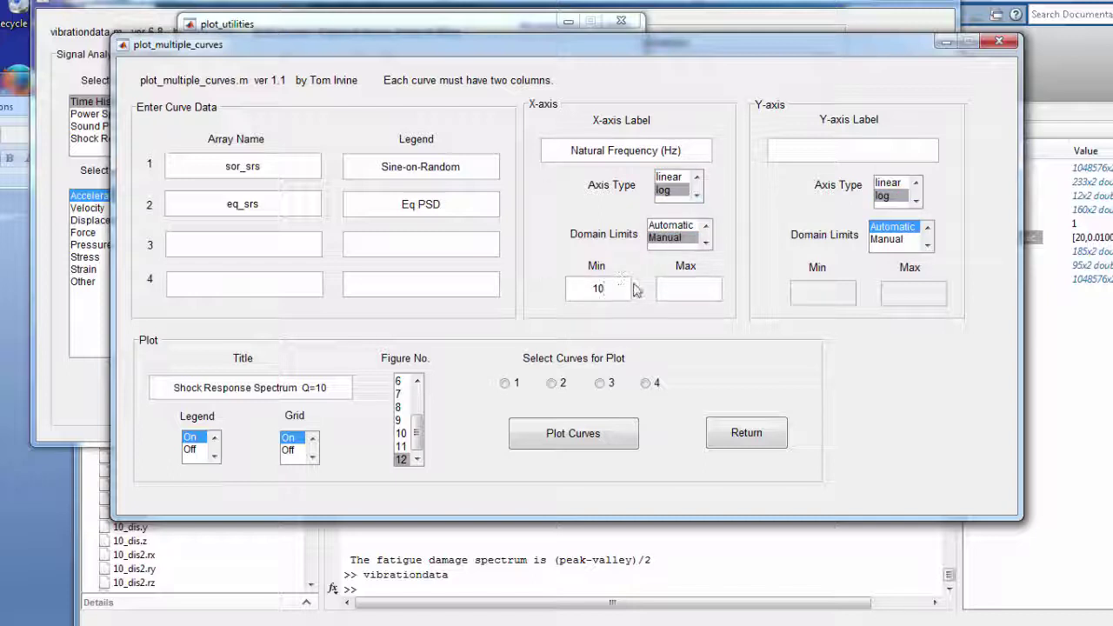
{"action": "left_click", "coordinate": [687, 289]}
{"action": "type", "text": "2000"}
Label the Y-axis "Peak Accel (G)" and plot curves 1 and 2 together.
{"action": "left_click", "coordinate": [505, 383]}
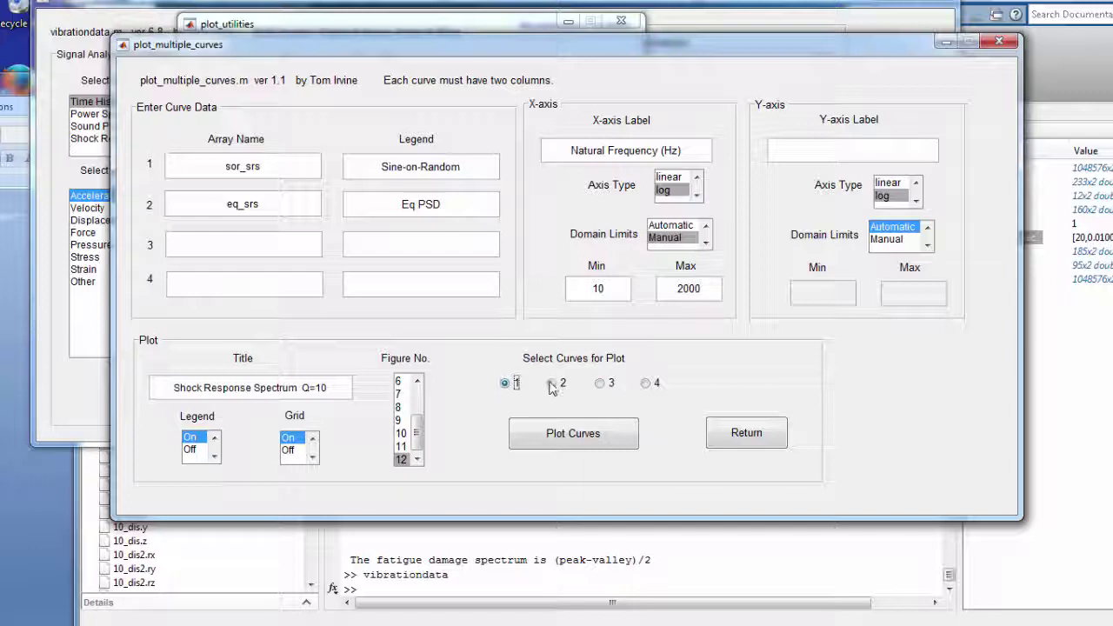
{"action": "left_click", "coordinate": [551, 383]}
{"action": "left_click", "coordinate": [835, 152]}
{"action": "type", "text": "Peak Acc"}
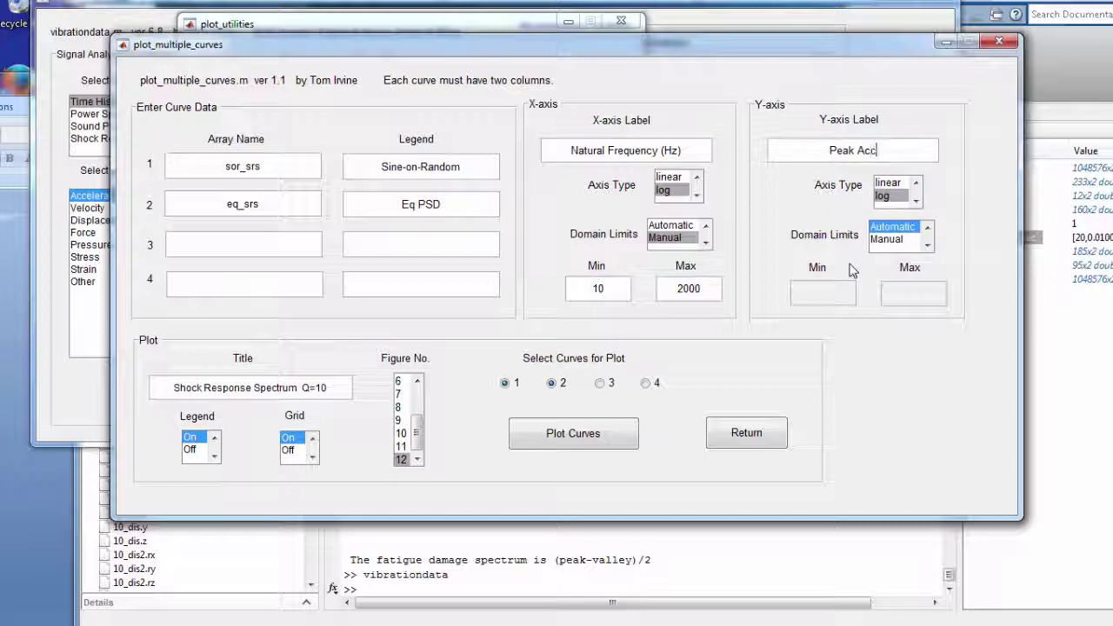
{"action": "type", "text": "el (G)"}
{"action": "left_click", "coordinate": [591, 444]}
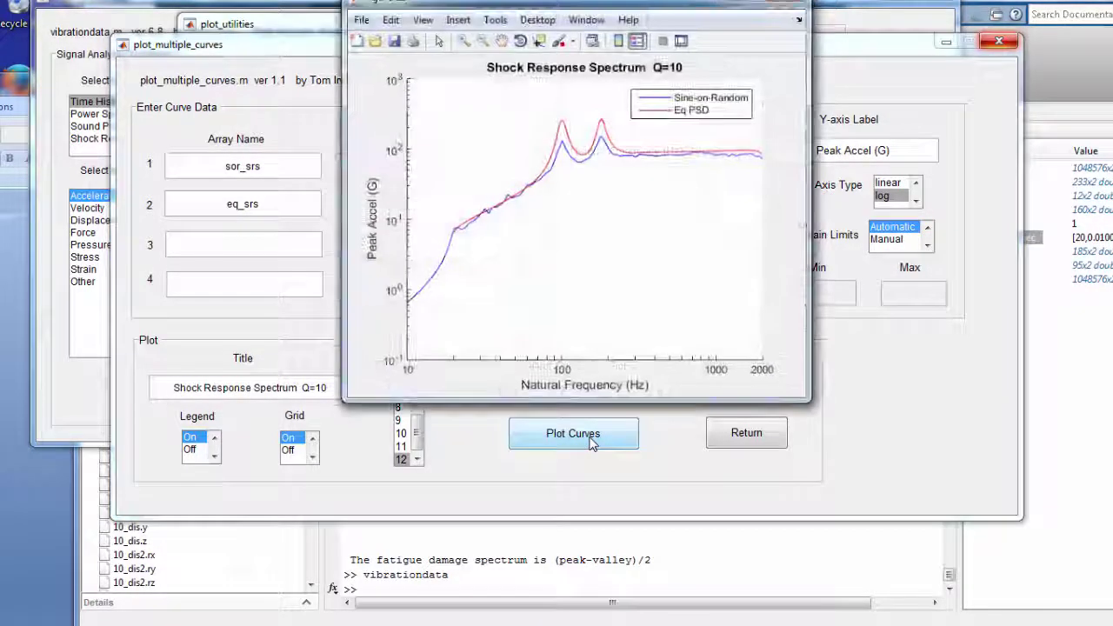
Move the Shock Response Spectrum figure aside to uncover the multiple-curve plotting form.
{"action": "left_click_drag", "start_coordinate": [622, 5], "coordinate": [488, 30]}
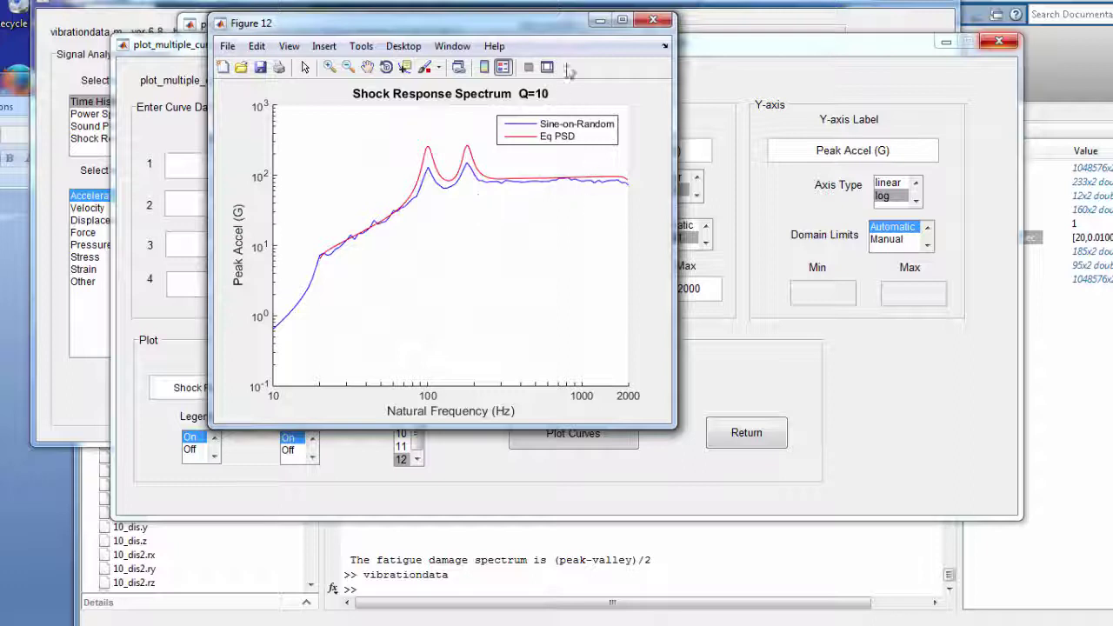
{"action": "left_click_drag", "start_coordinate": [545, 36], "coordinate": [541, 51]}
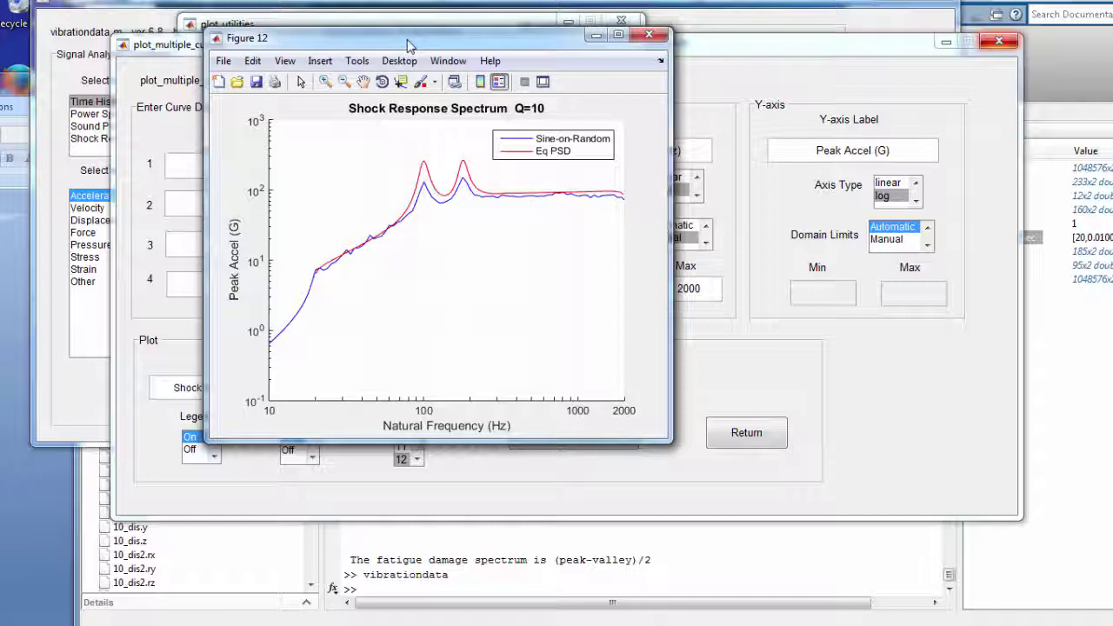
{"action": "left_click_drag", "start_coordinate": [404, 46], "coordinate": [1112, 114]}
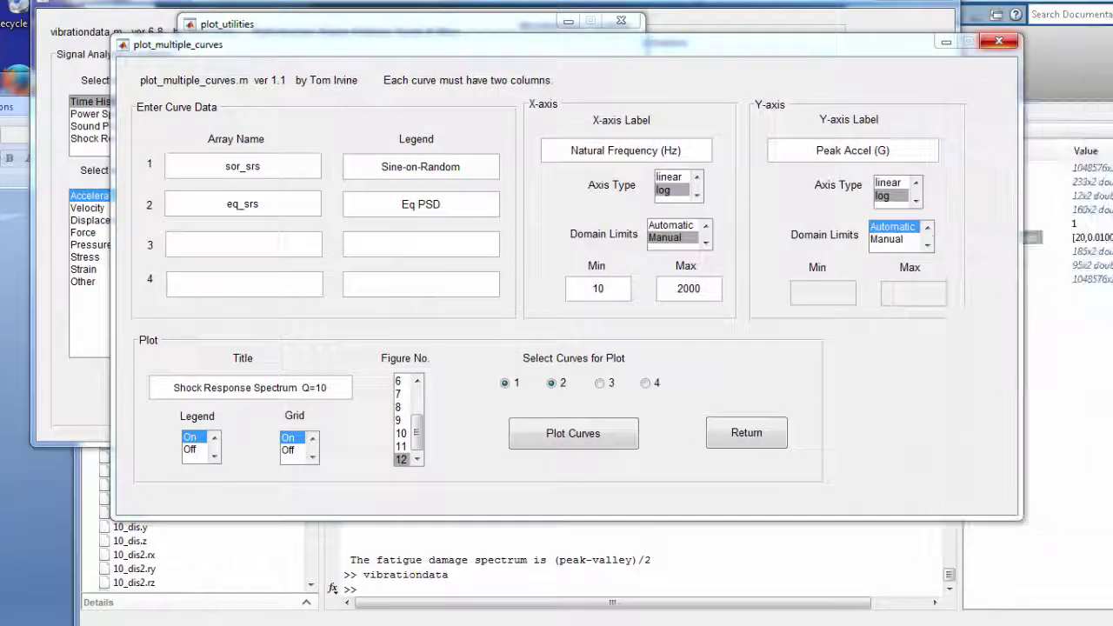
Change the array names to sor_fds for curve 1 and eq_fds for curve 2.
{"action": "left_click", "coordinate": [292, 166]}
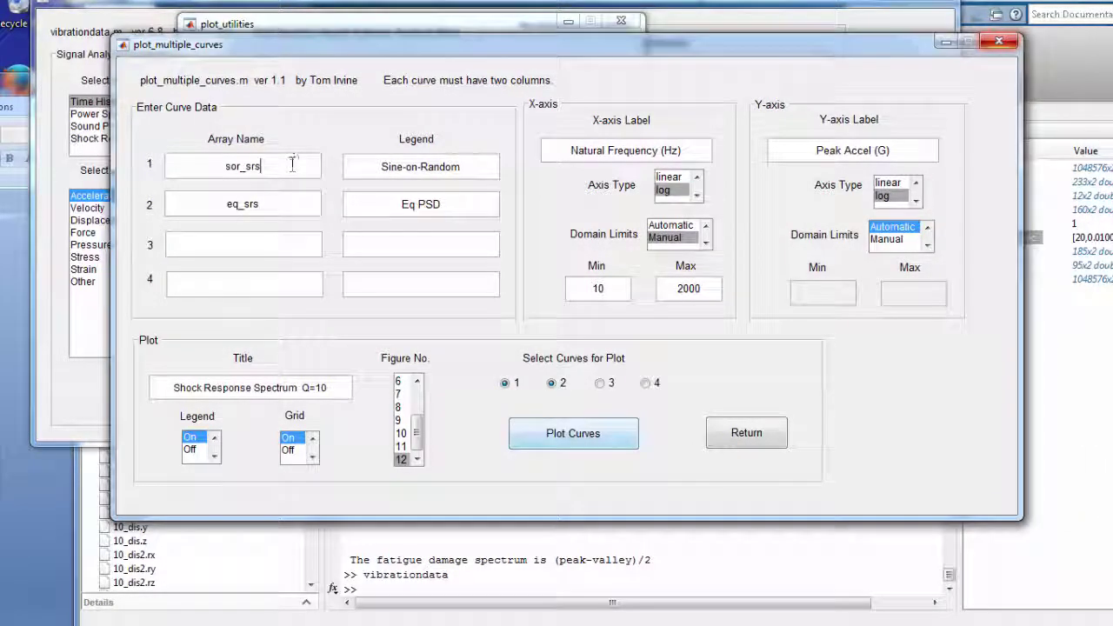
{"action": "key", "text": "BackSpace"}
{"action": "key", "text": "BackSpace"}
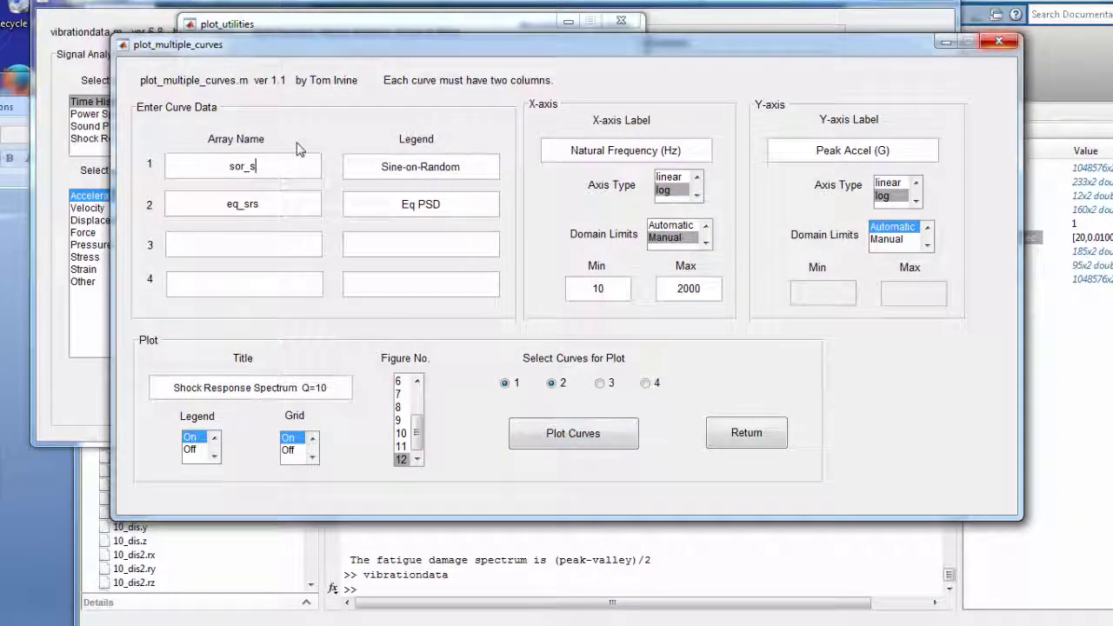
{"action": "key", "text": "BackSpace"}
{"action": "type", "text": "fds"}
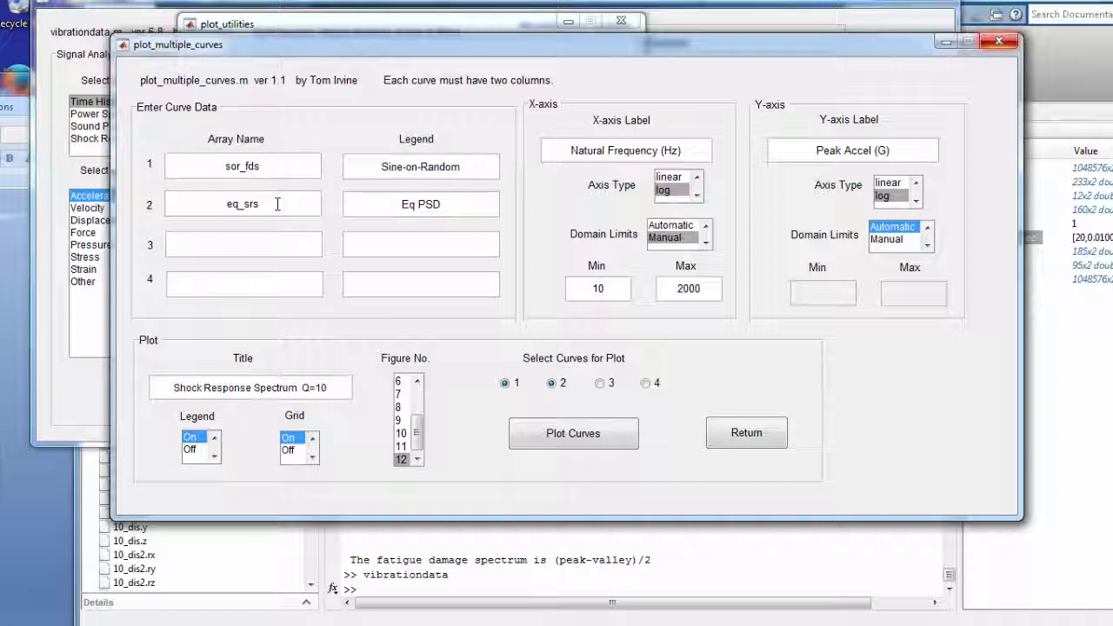
{"action": "key", "text": "BackSpace"}
{"action": "key", "text": "BackSpace"}
{"action": "key", "text": "BackSpace"}
{"action": "type", "text": "fds"}
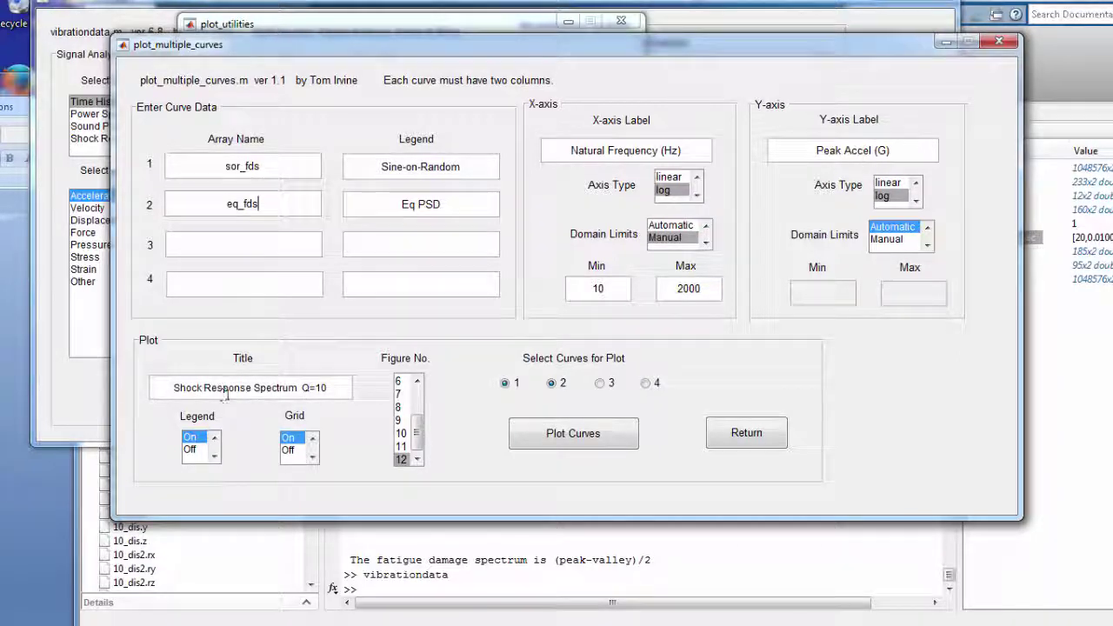
Retitle the plot "Fatigue Damage Spectrum Q=10 b=6.4" and assign it to figure number 11.
{"action": "left_click_drag", "start_coordinate": [250, 383], "coordinate": [167, 387]}
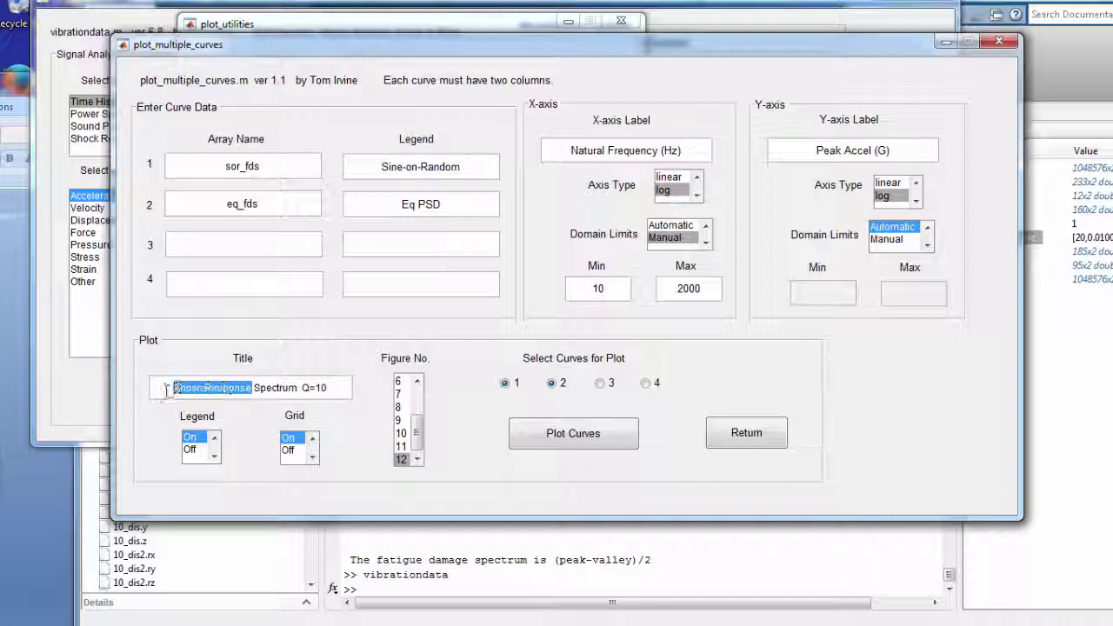
{"action": "key", "text": "BackSpace"}
{"action": "type", "text": "fat"}
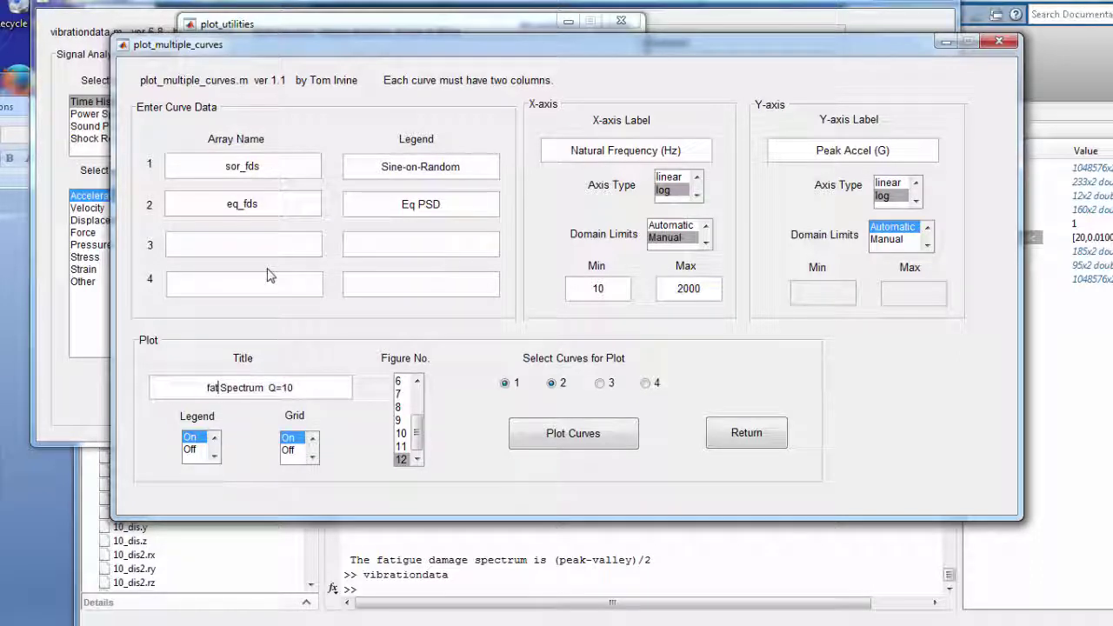
{"action": "key", "text": "BackSpace"}
{"action": "key", "text": "BackSpace"}
{"action": "key", "text": "BackSpace"}
{"action": "type", "text": "FAT"}
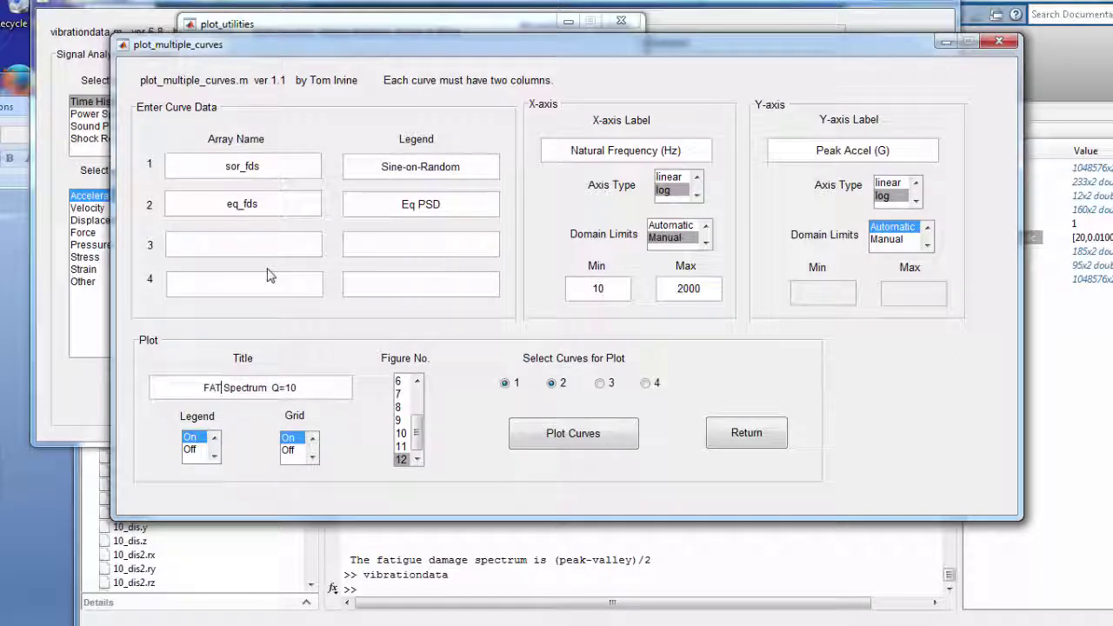
{"action": "key", "text": "BackSpace"}
{"action": "key", "text": "BackSpace"}
{"action": "key", "text": "BackSpace"}
{"action": "type", "text": "Fatiug"}
{"action": "key", "text": "BackSpace"}
{"action": "key", "text": "BackSpace"}
{"action": "type", "text": "gue Da"}
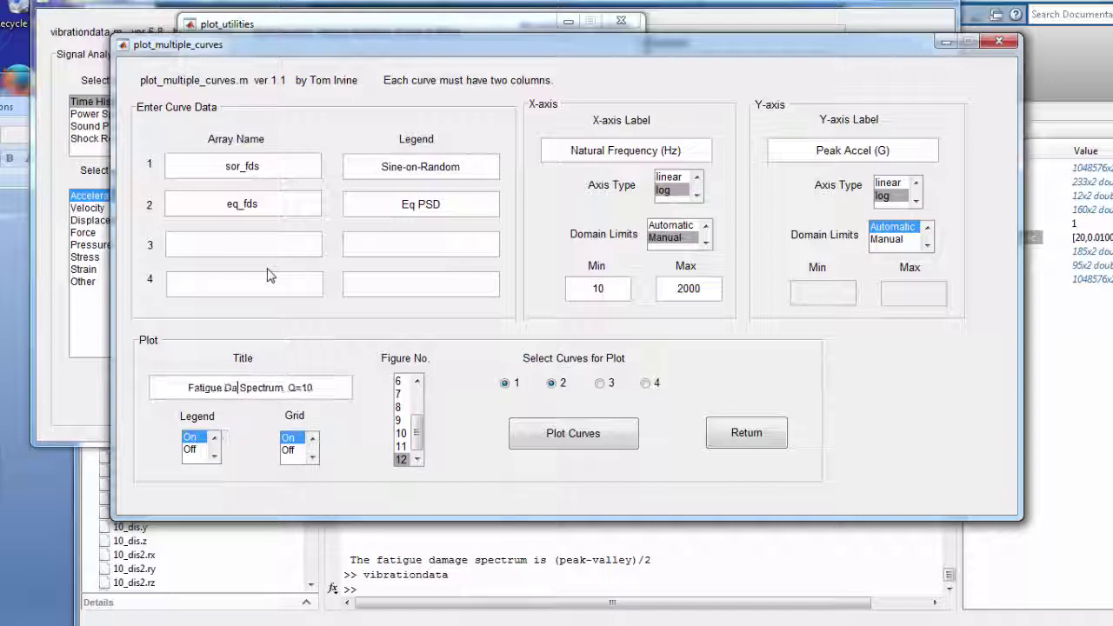
{"action": "type", "text": "mage"}
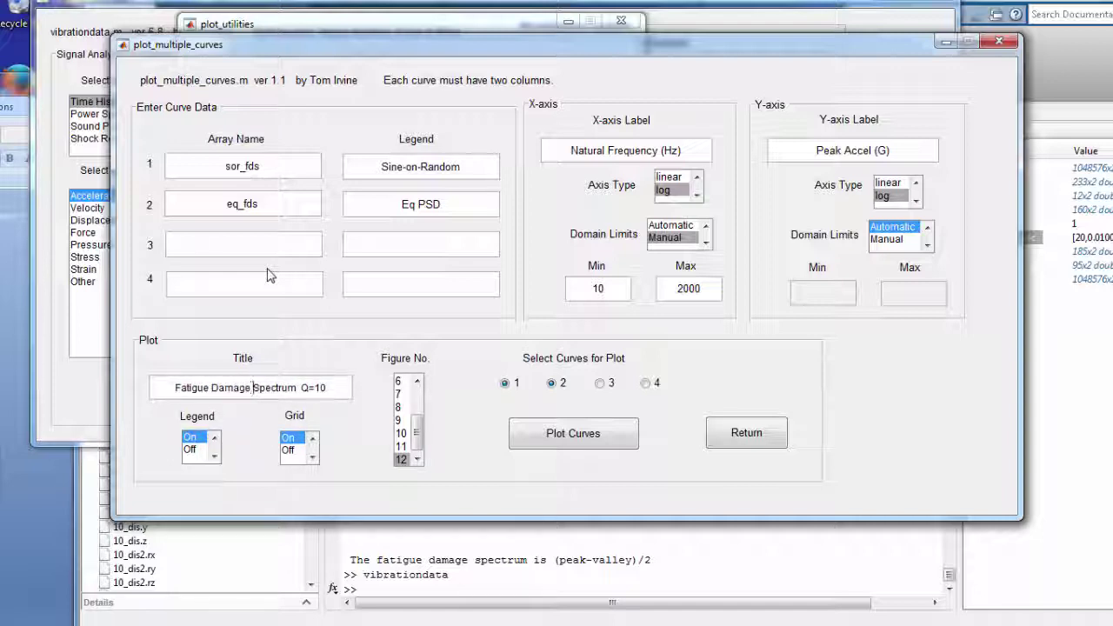
{"action": "key", "text": "End"}
{"action": "type", "text": "("}
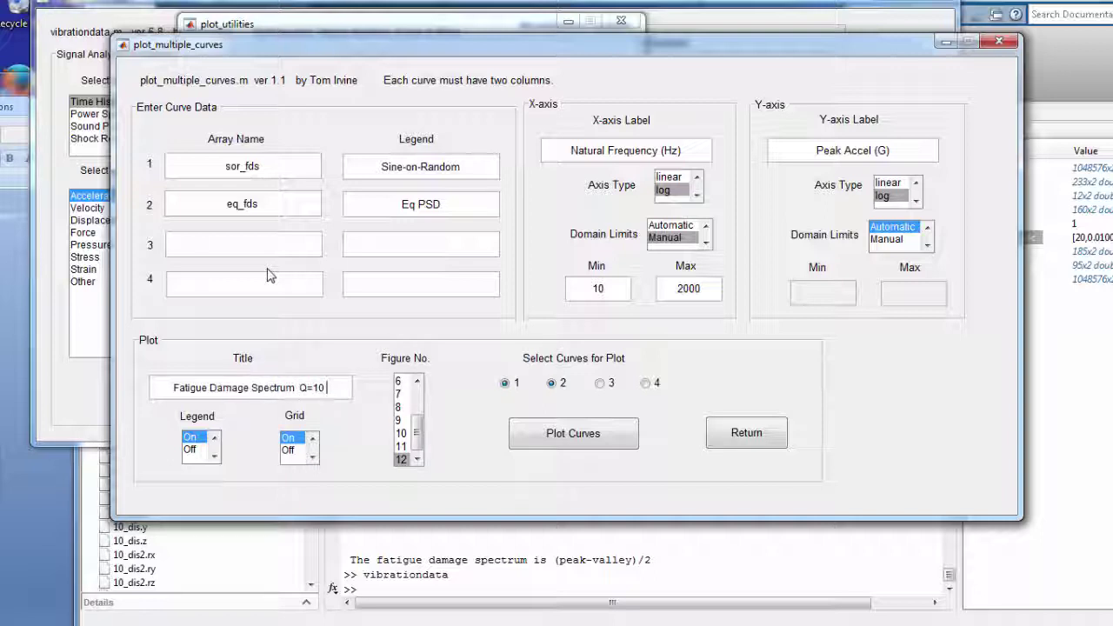
{"action": "type", "text": "=6.4"}
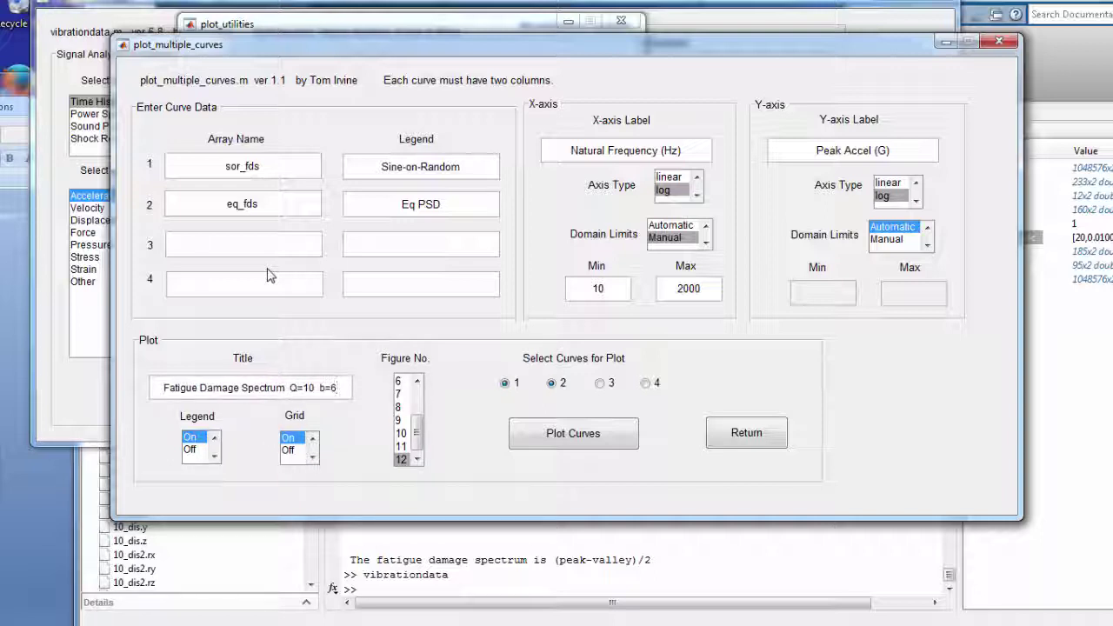
{"action": "left_click", "coordinate": [400, 446]}
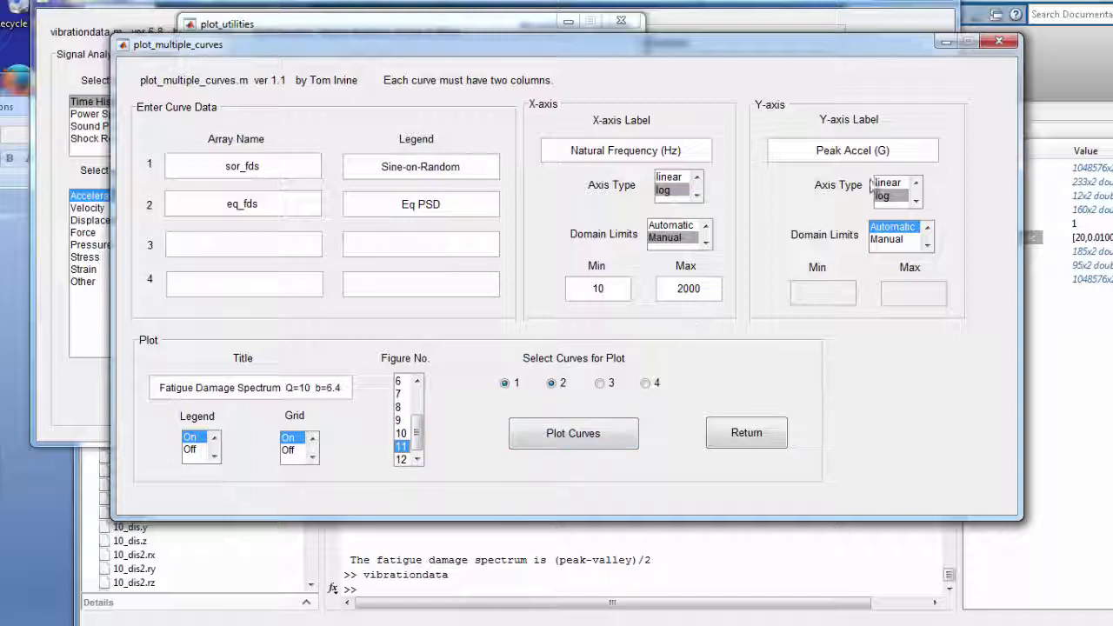
Replace the Y-axis label with "Damage (G^{6.4})".
{"action": "left_click", "coordinate": [894, 152]}
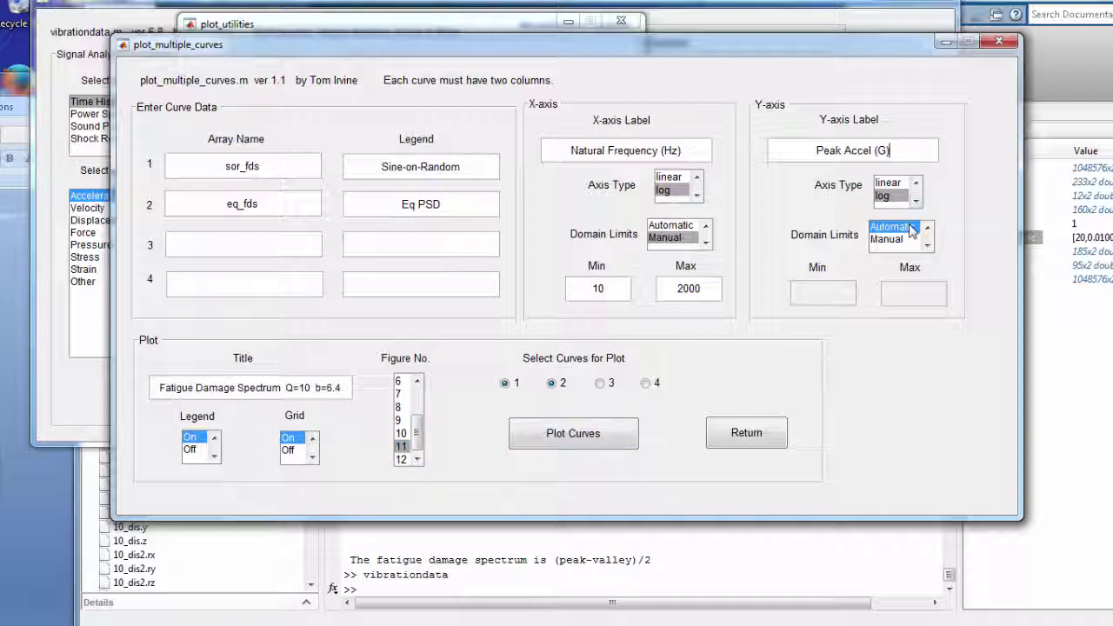
{"action": "key", "text": "BackSpace"}
{"action": "key", "text": "BackSpace"}
{"action": "key", "text": "BackSpace"}
{"action": "key", "text": "BackSpace"}
{"action": "key", "text": "BackSpace"}
{"action": "key", "text": "BackSpace"}
{"action": "key", "text": "BackSpace"}
{"action": "key", "text": "BackSpace"}
{"action": "key", "text": "BackSpace"}
{"action": "key", "text": "BackSpace"}
{"action": "key", "text": "BackSpace"}
{"action": "type", "text": "Damage "}
{"action": "type", "text": "("}
{"action": "type", "text": "G^"}
{"action": "type", "text": "{"}
{"action": "type", "text": "6"}
{"action": "type", "text": ".4"}
{"action": "type", "text": "]"}
{"action": "type", "text": ")"}
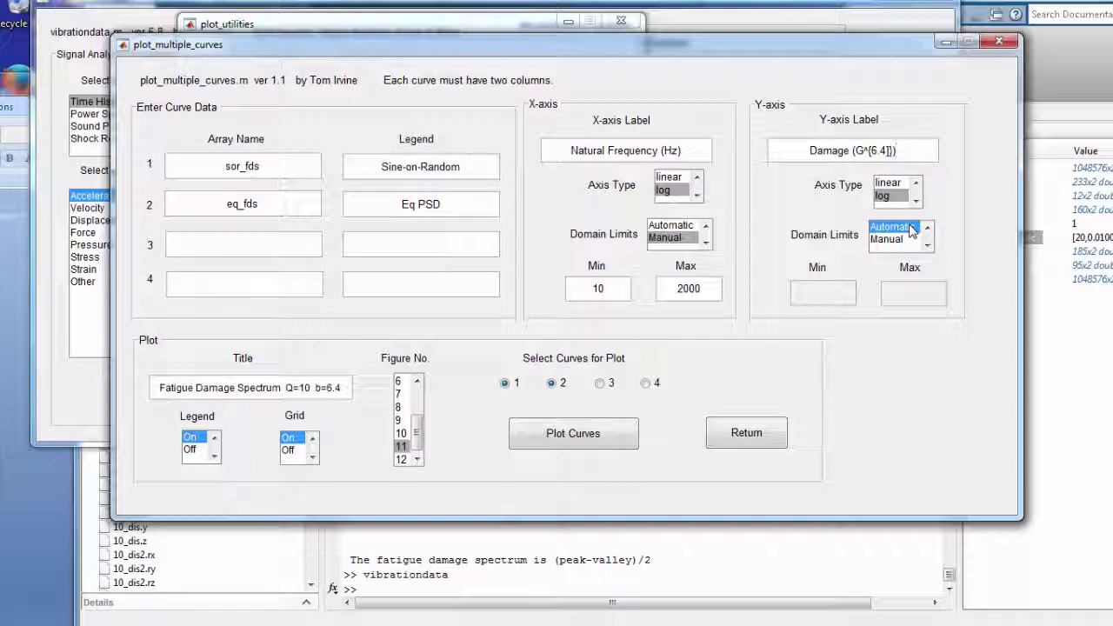
{"action": "key", "text": "BackSpace"}
{"action": "key", "text": "BackSpace"}
{"action": "type", "text": "})"}
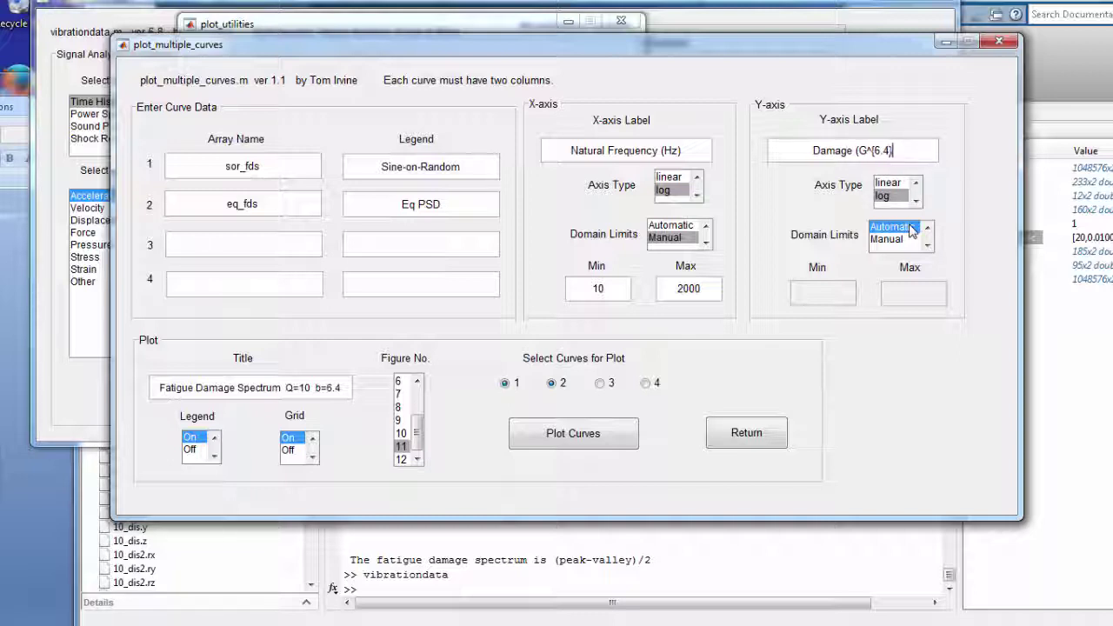
Plot the two fatigue damage curves and arrange the new figure side by side with the Shock Response Spectrum figure.
{"action": "left_click", "coordinate": [561, 440]}
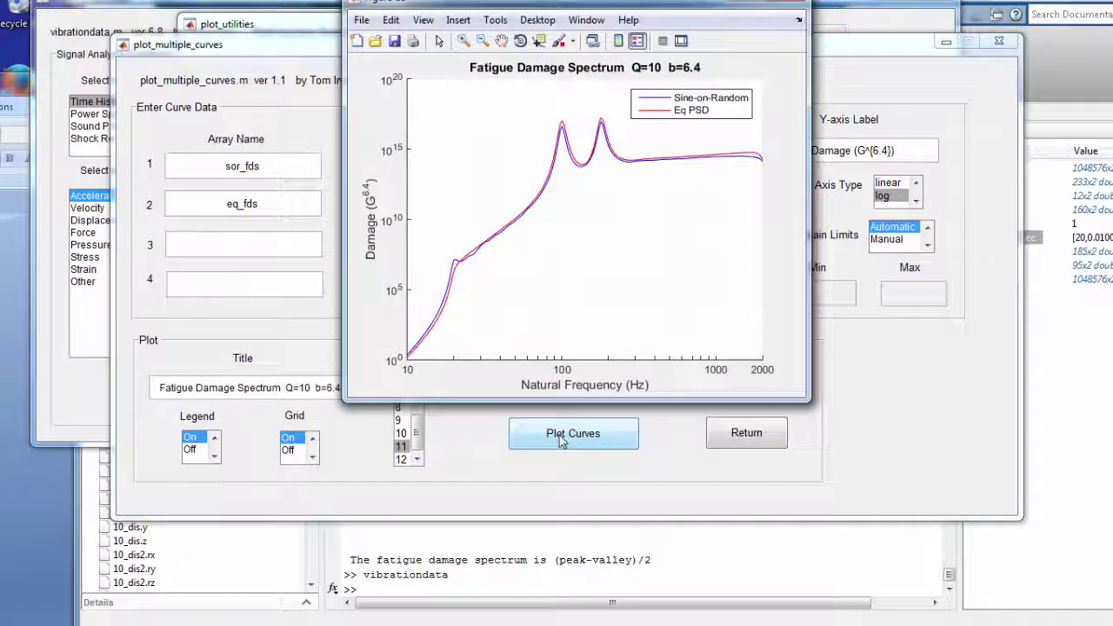
{"action": "left_click_drag", "start_coordinate": [629, 8], "coordinate": [512, 50]}
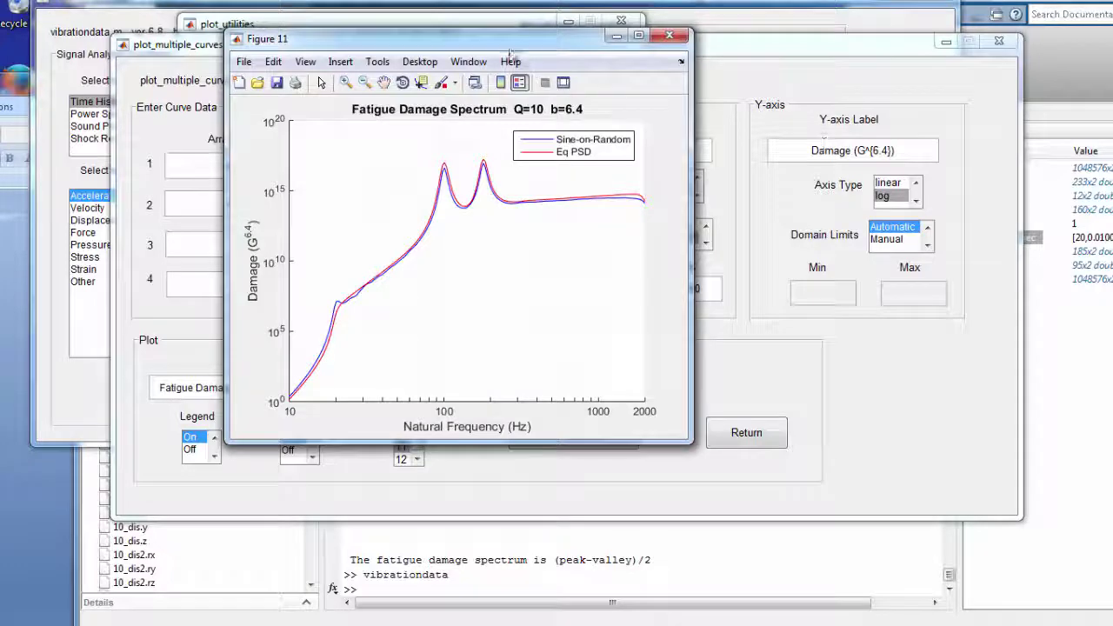
{"action": "left_click_drag", "start_coordinate": [499, 43], "coordinate": [320, 53]}
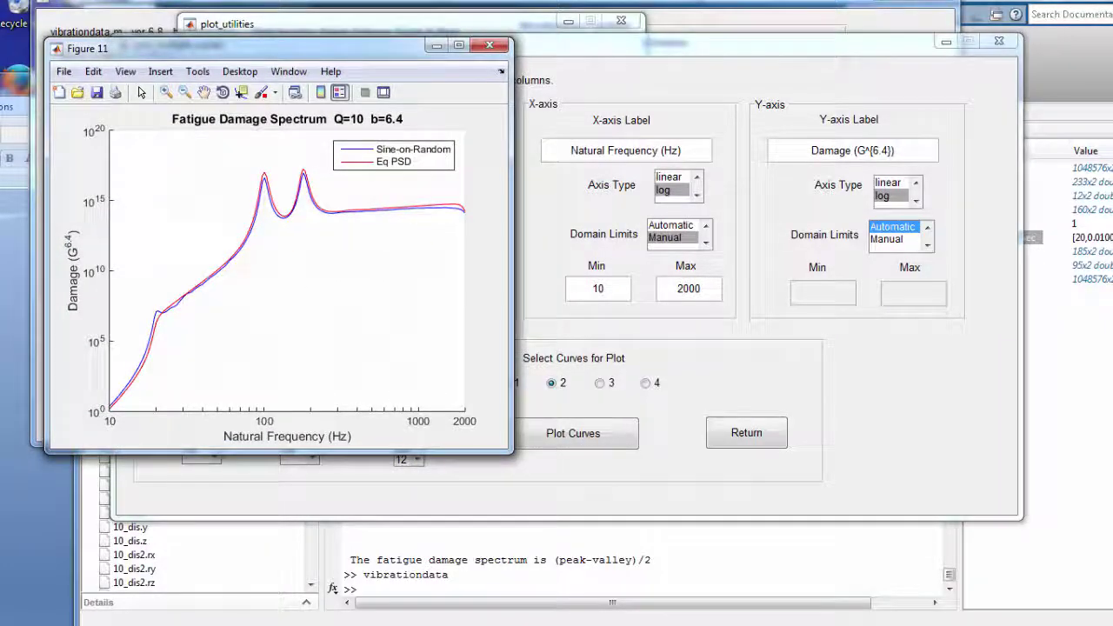
{"action": "left_click_drag", "start_coordinate": [783, 90], "coordinate": [638, 49]}
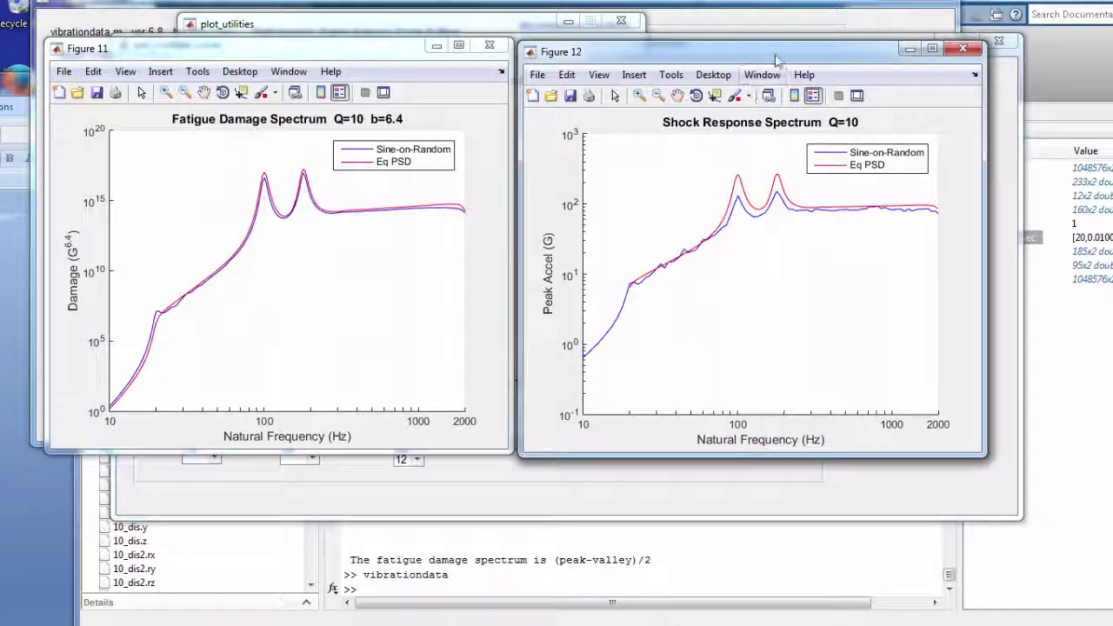
Minimize both figures, the multiple-curve plotting form and the plot utilities window to get back to the main vibrationdata window.
{"action": "left_click_drag", "start_coordinate": [776, 59], "coordinate": [606, 141]}
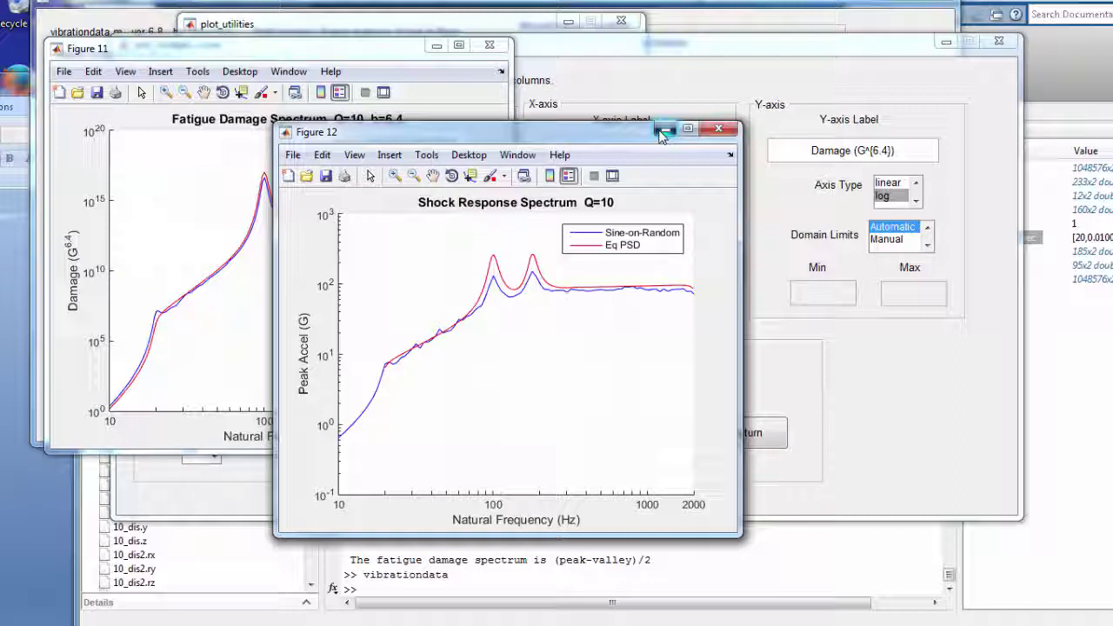
{"action": "left_click", "coordinate": [663, 130]}
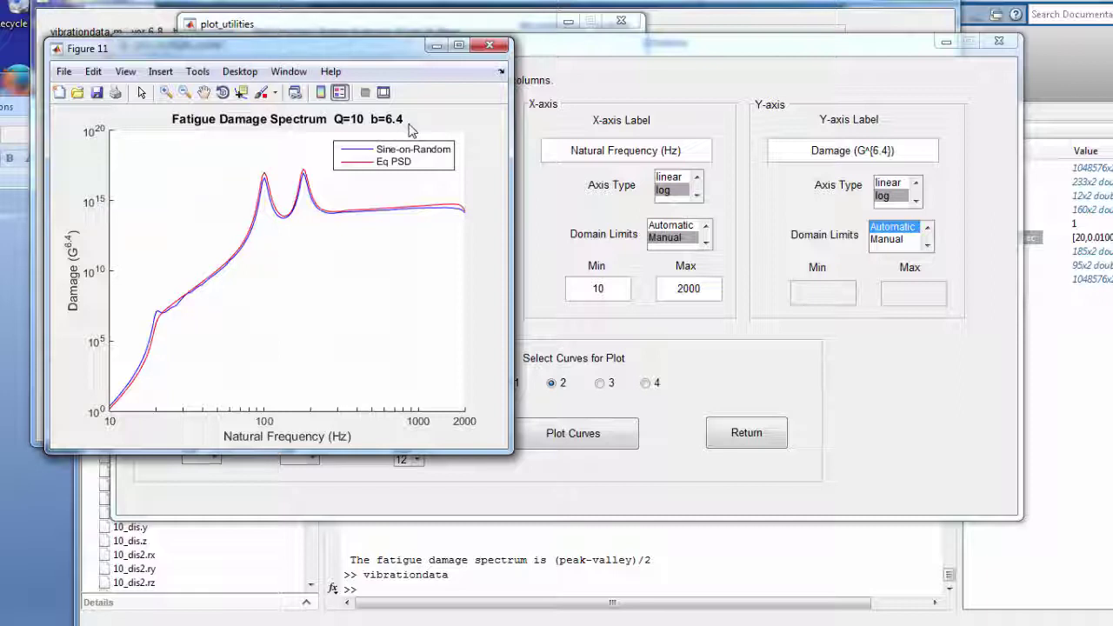
{"action": "left_click", "coordinate": [435, 45]}
{"action": "left_click", "coordinate": [945, 41]}
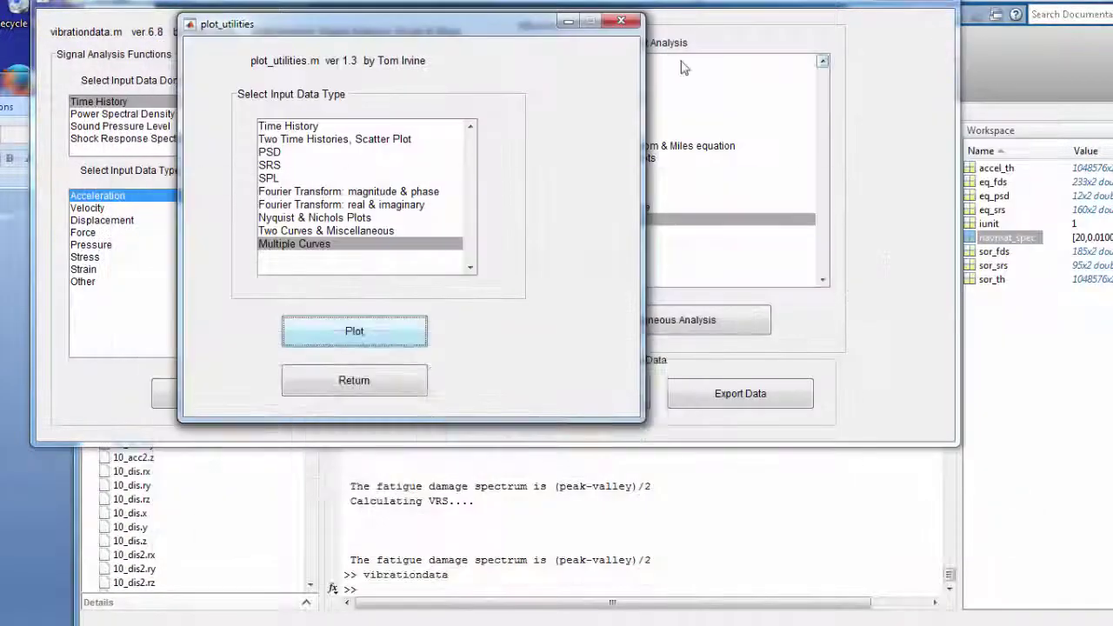
{"action": "left_click", "coordinate": [562, 24]}
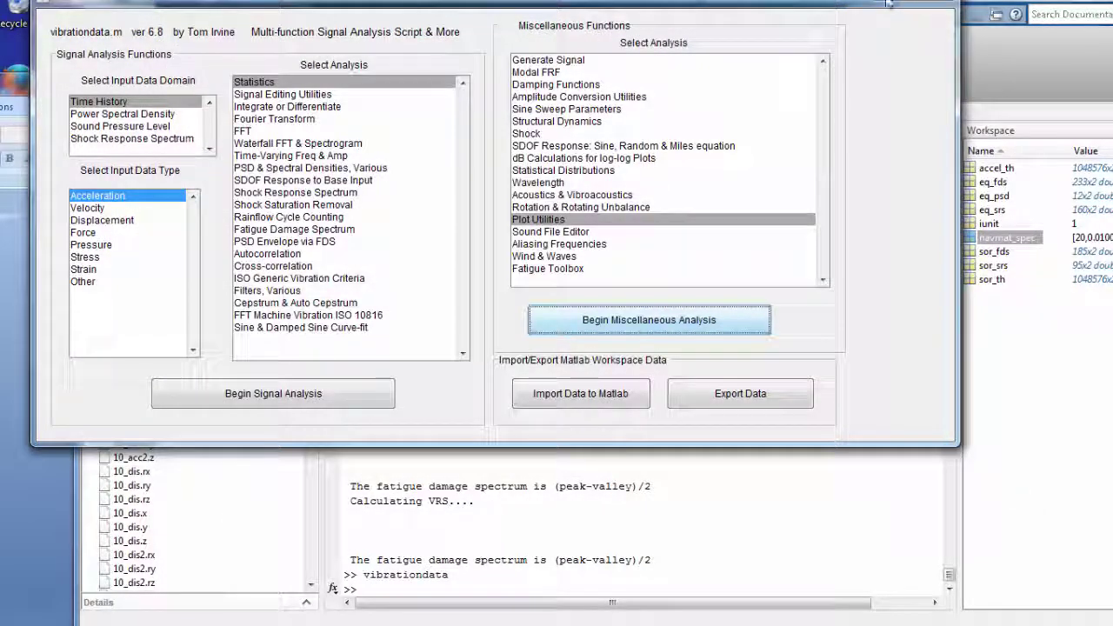
Start Time History Synthesis from White Noise for the Power Spectral Density domain with acceleration data.
{"action": "left_click_drag", "start_coordinate": [750, 7], "coordinate": [785, 31]}
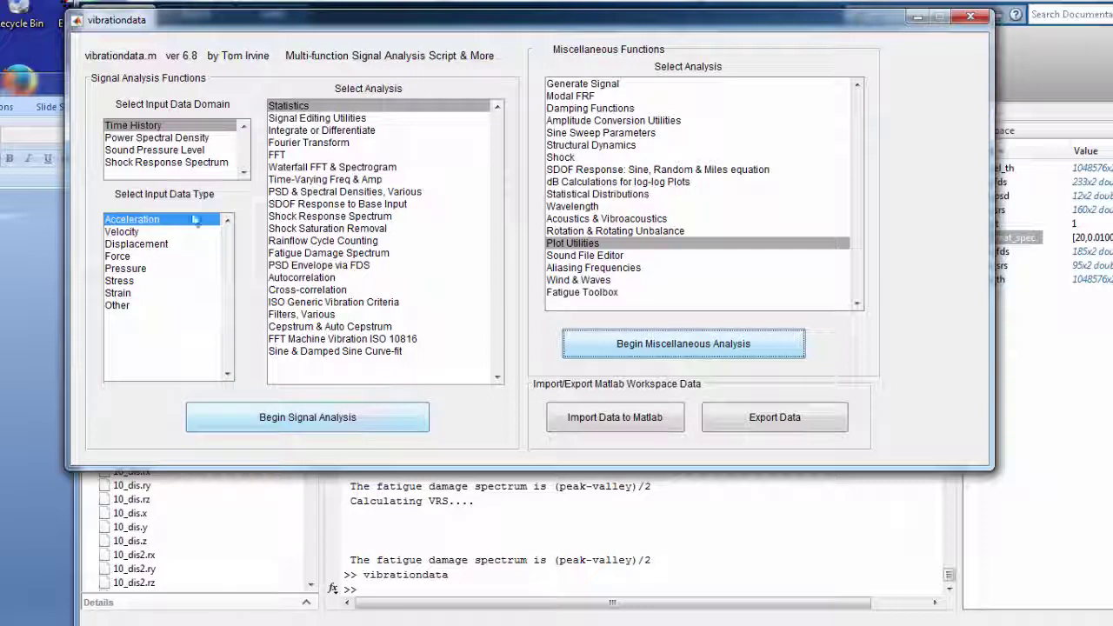
{"action": "left_click", "coordinate": [189, 140]}
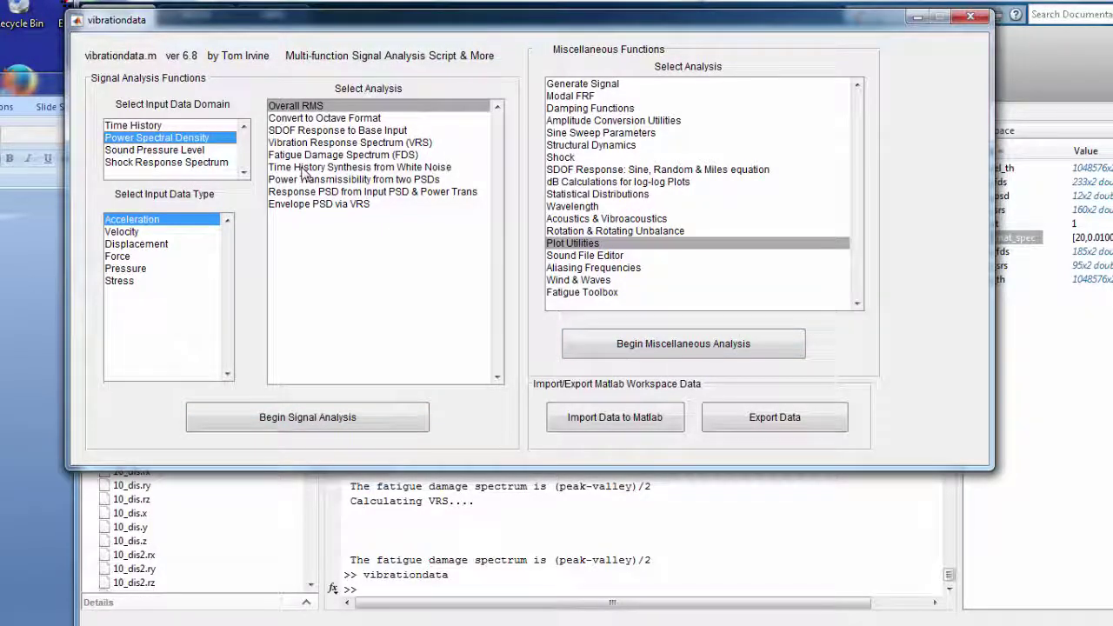
{"action": "left_click", "coordinate": [304, 167]}
{"action": "left_click", "coordinate": [326, 433]}
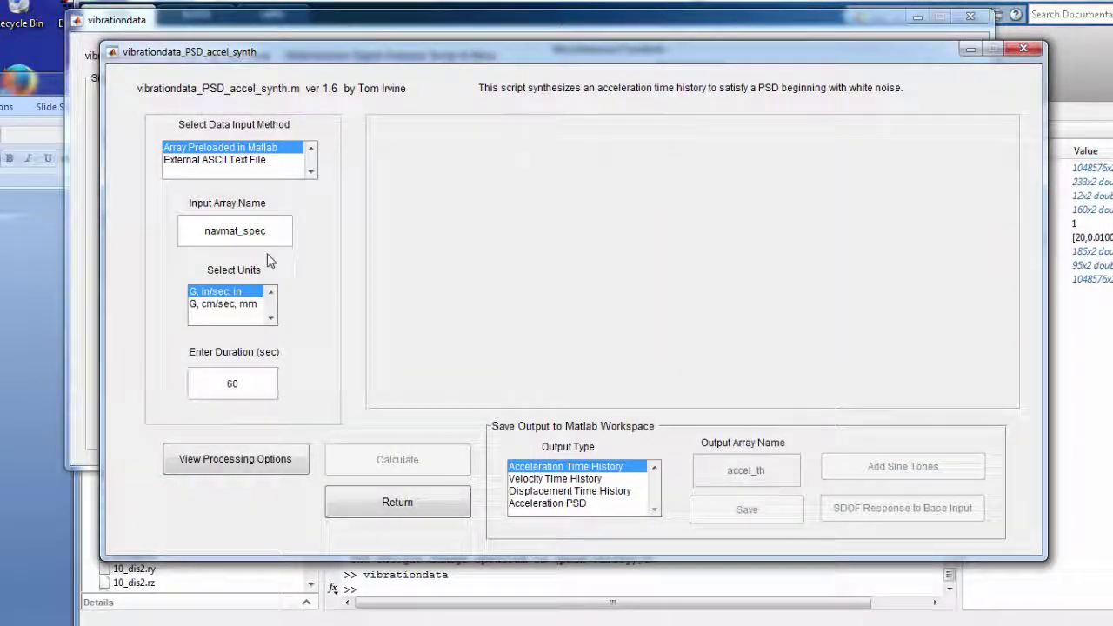
Synthesize an acceleration time history from the preloaded array eq_psd, using processing option row 7.
{"action": "left_click_drag", "start_coordinate": [270, 231], "coordinate": [205, 231]}
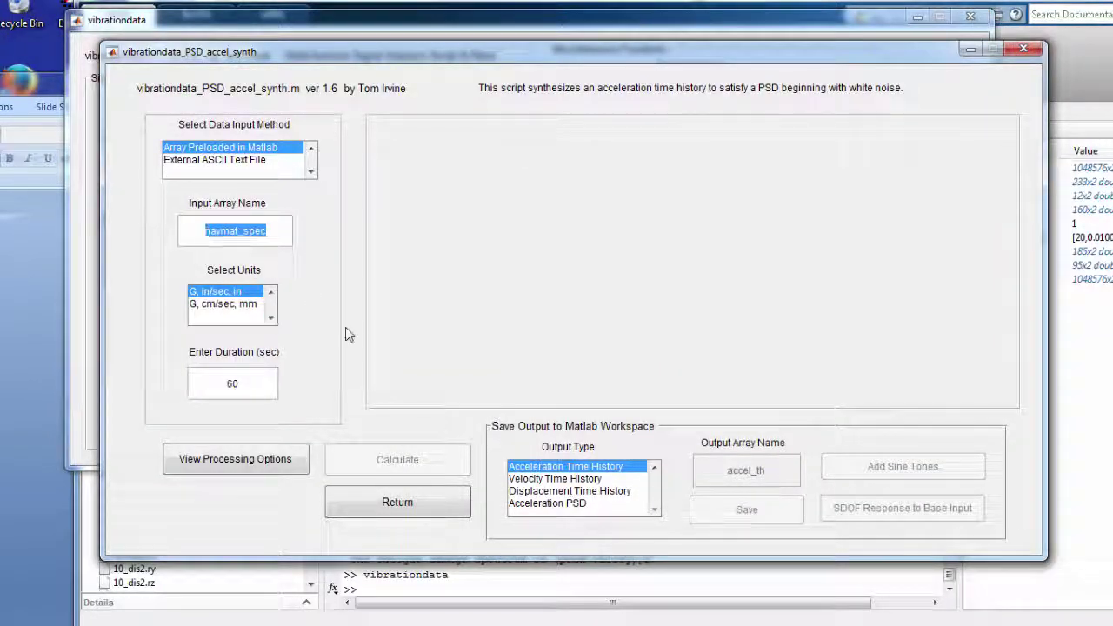
{"action": "key", "text": "BackSpace"}
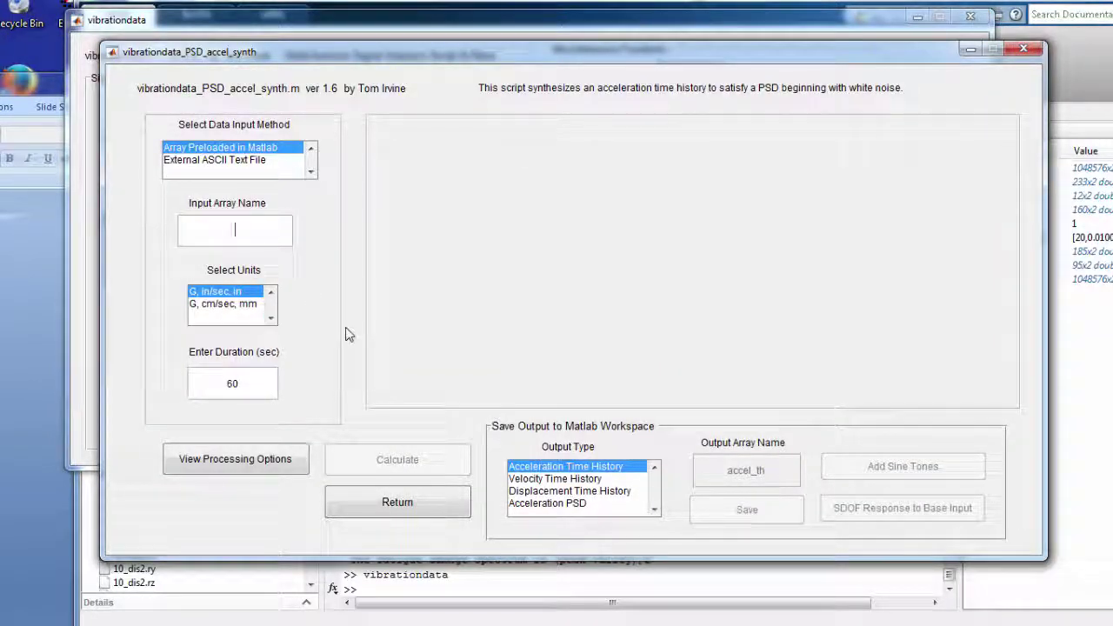
{"action": "type", "text": "eq_psd"}
{"action": "left_click", "coordinate": [265, 465]}
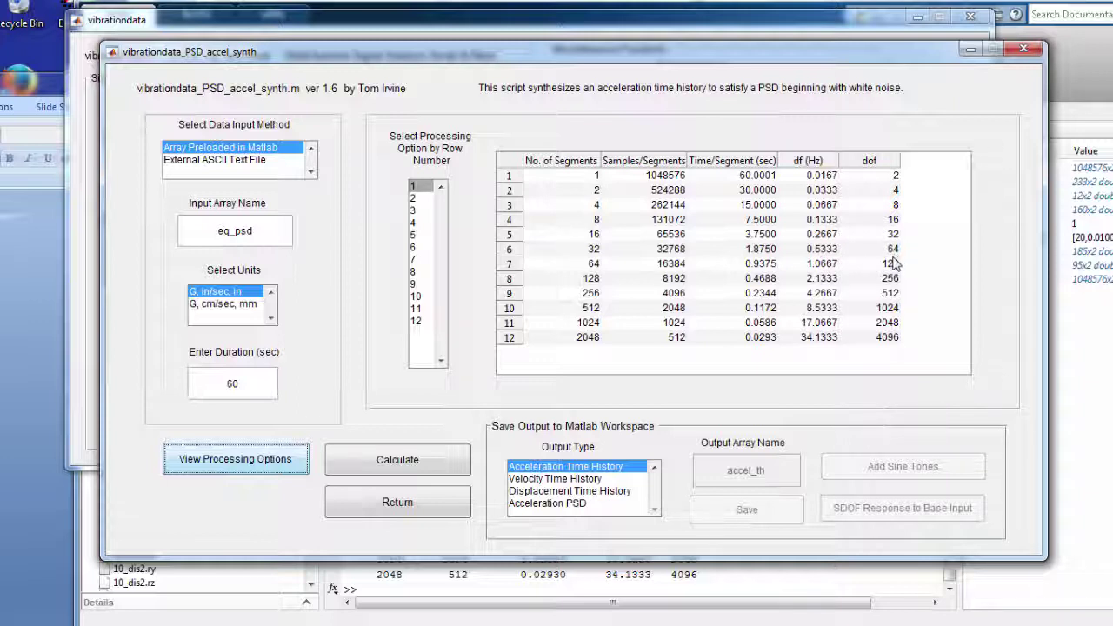
{"action": "left_click", "coordinate": [416, 259]}
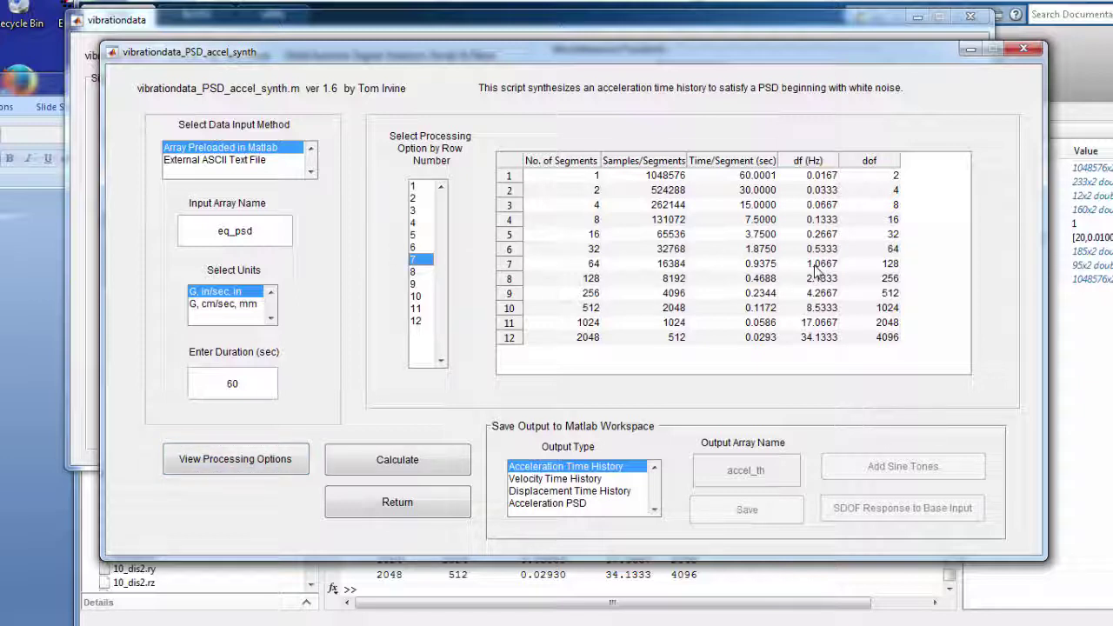
{"action": "left_click", "coordinate": [416, 460]}
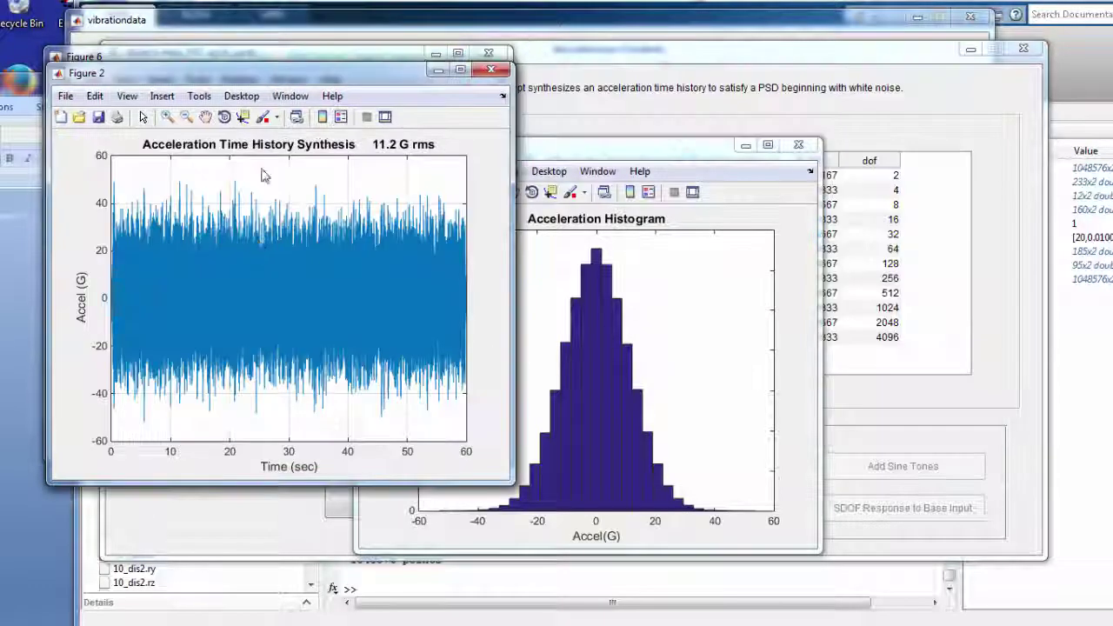
Place the Acceleration Time History Synthesis figure beside the Power Spectral Density figure and zoom in on the waveform from about 21.47 to 21.68 seconds.
{"action": "left_click_drag", "start_coordinate": [297, 89], "coordinate": [733, 67]}
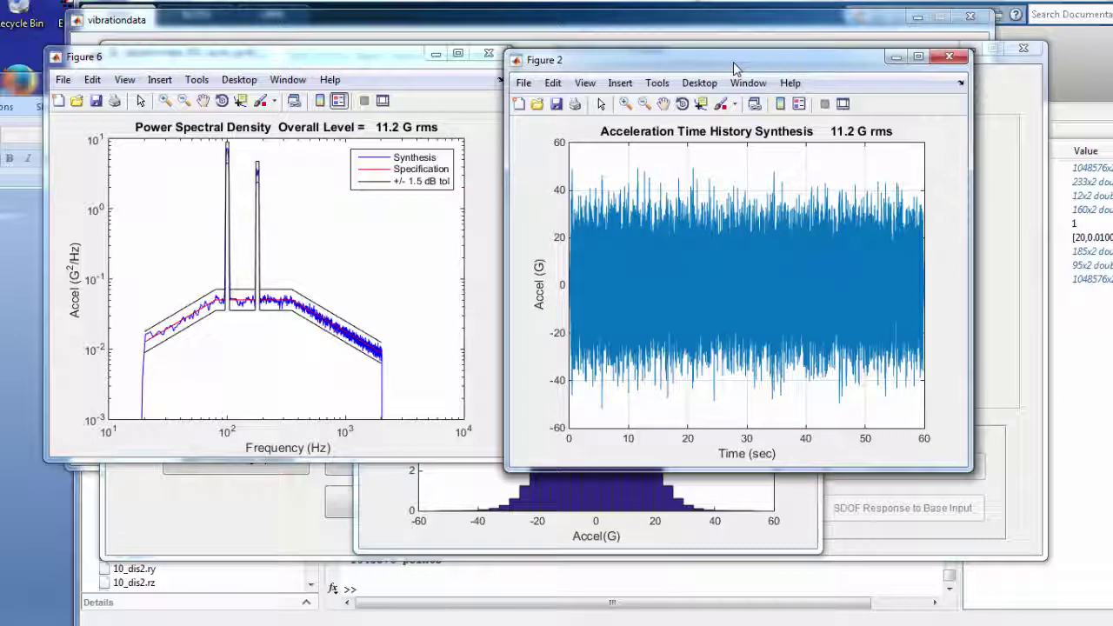
{"action": "left_click_drag", "start_coordinate": [734, 68], "coordinate": [741, 68]}
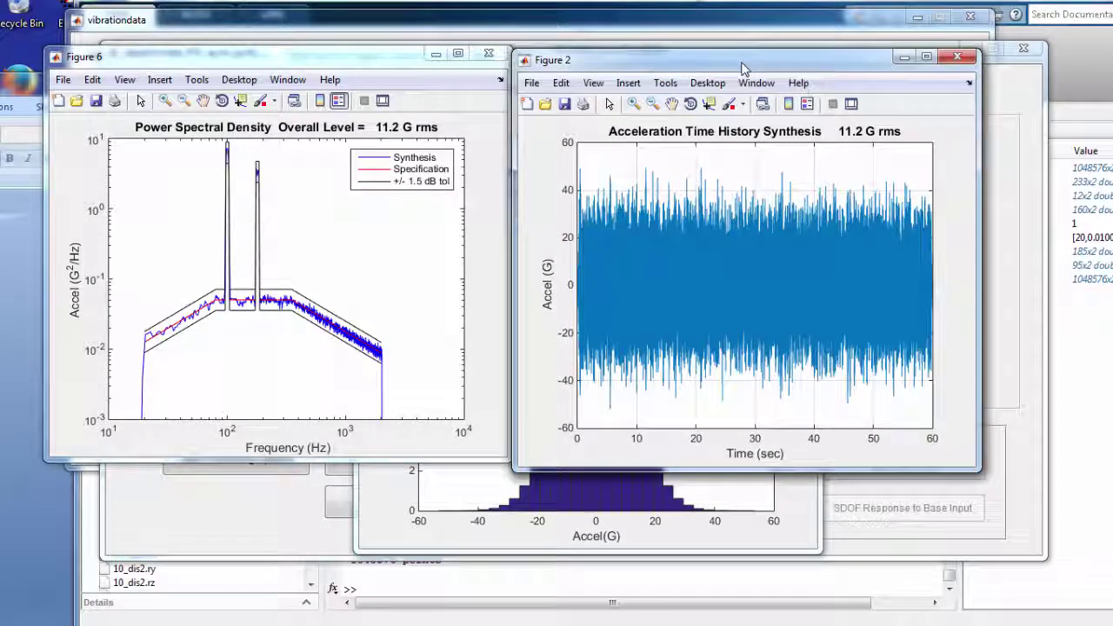
{"action": "left_click", "coordinate": [634, 105]}
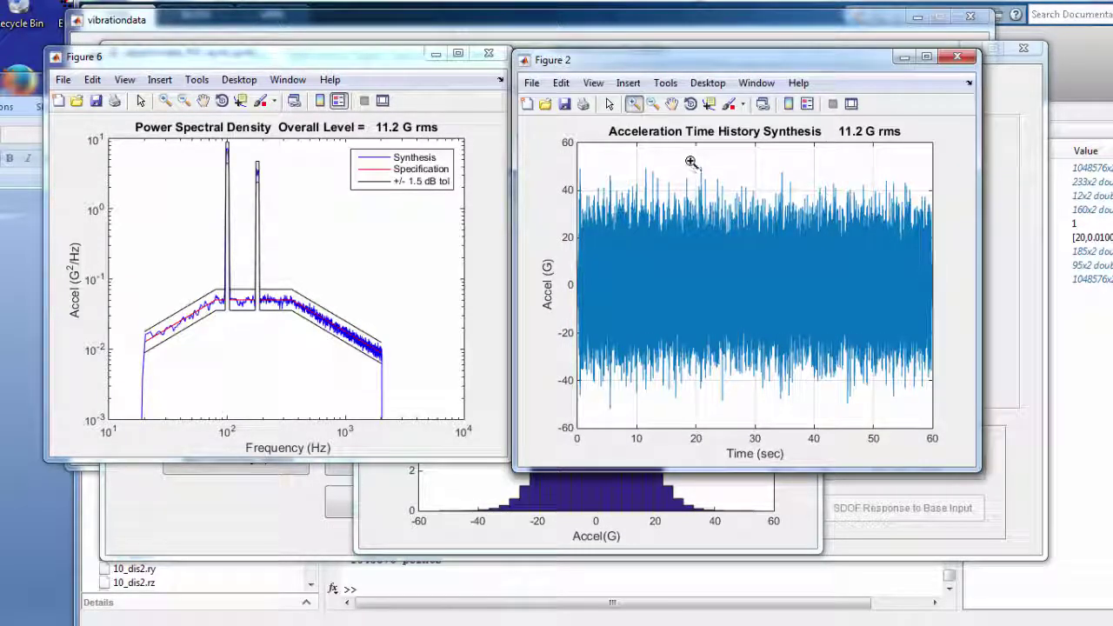
{"action": "left_click_drag", "start_coordinate": [688, 158], "coordinate": [734, 425]}
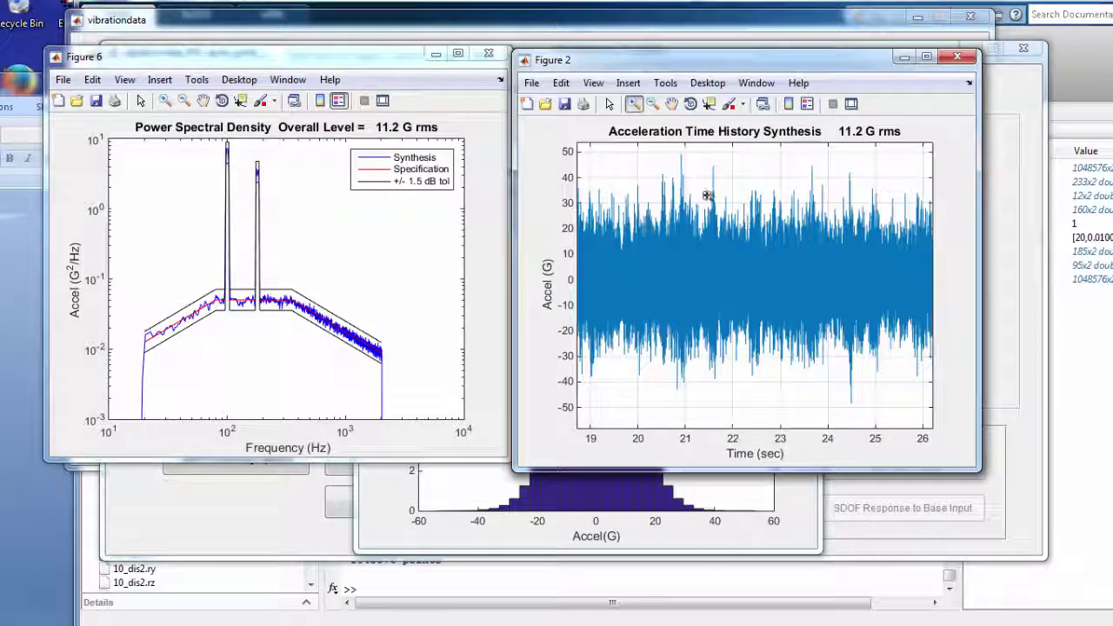
{"action": "left_click_drag", "start_coordinate": [689, 150], "coordinate": [740, 412]}
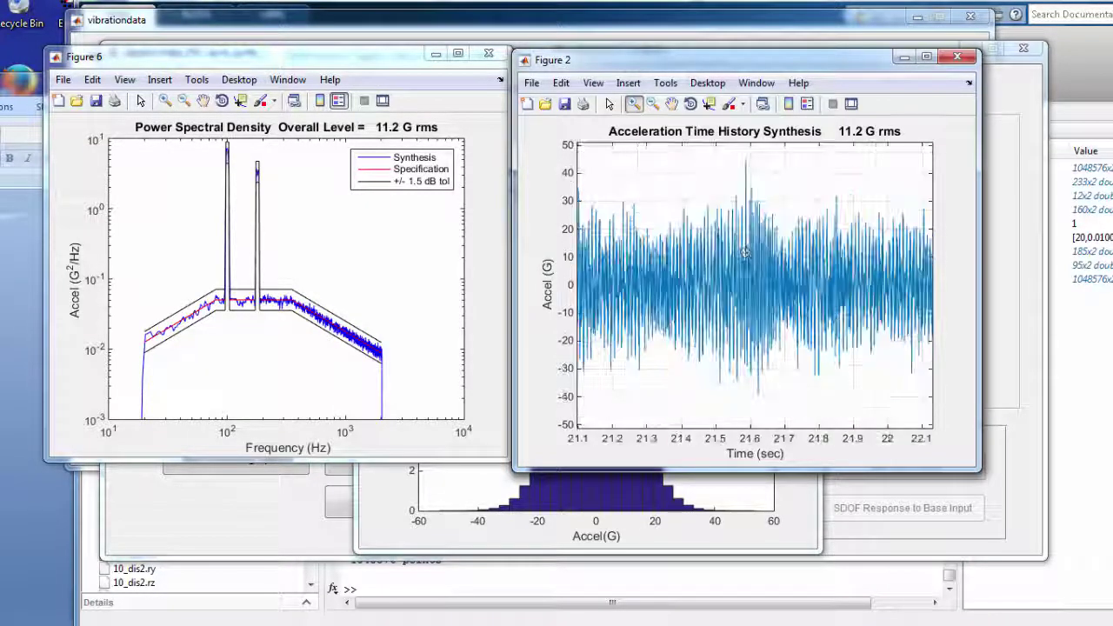
{"action": "left_click_drag", "start_coordinate": [705, 154], "coordinate": [781, 411]}
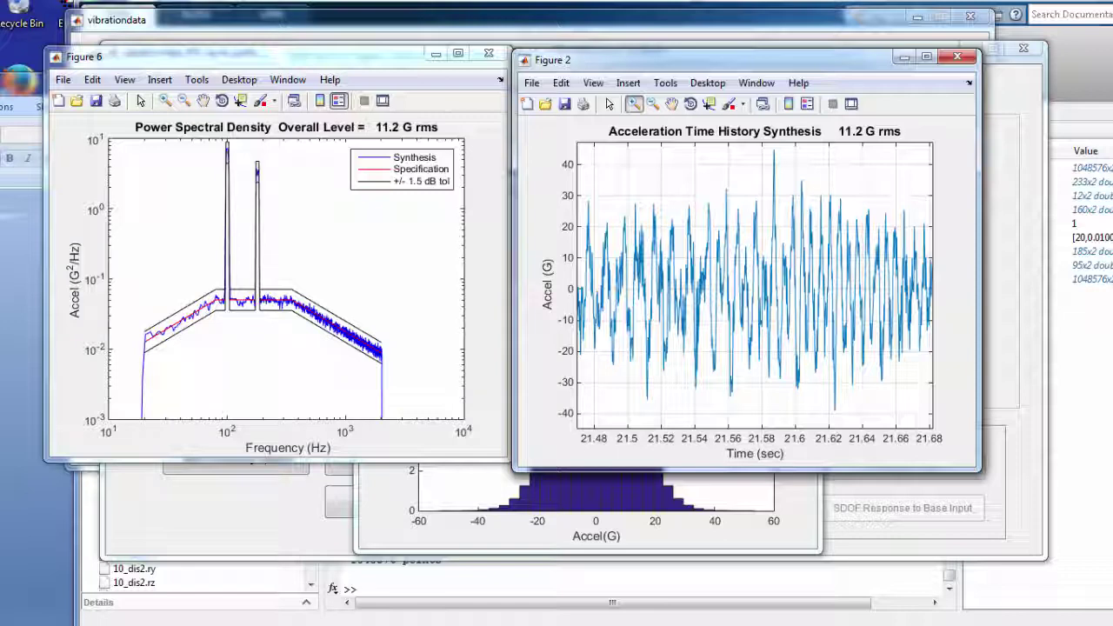
Bring the Acceleration Histogram forward to view it, and minimize all three figures, the PSD synthesis form and the main vibrationdata window.
{"action": "left_click", "coordinate": [793, 509]}
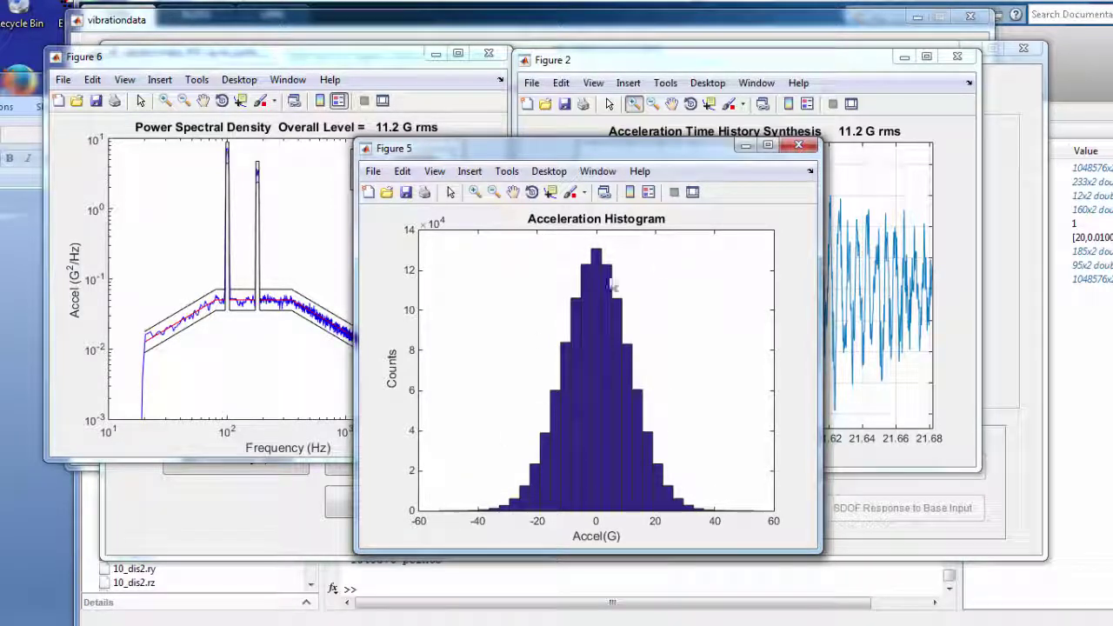
{"action": "left_click", "coordinate": [746, 146]}
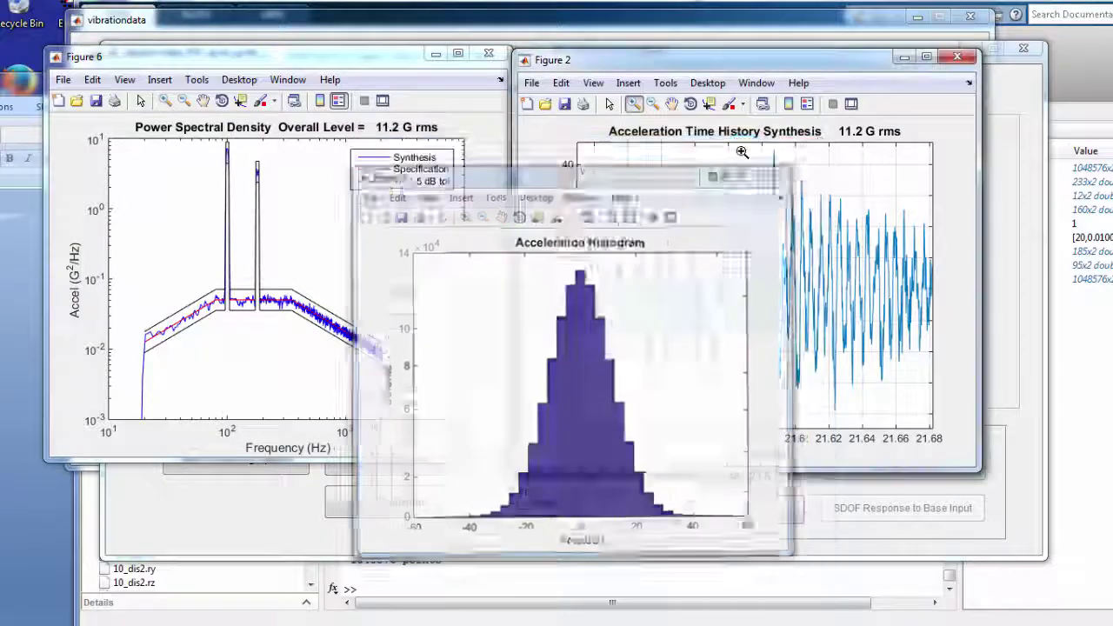
{"action": "left_click", "coordinate": [905, 56]}
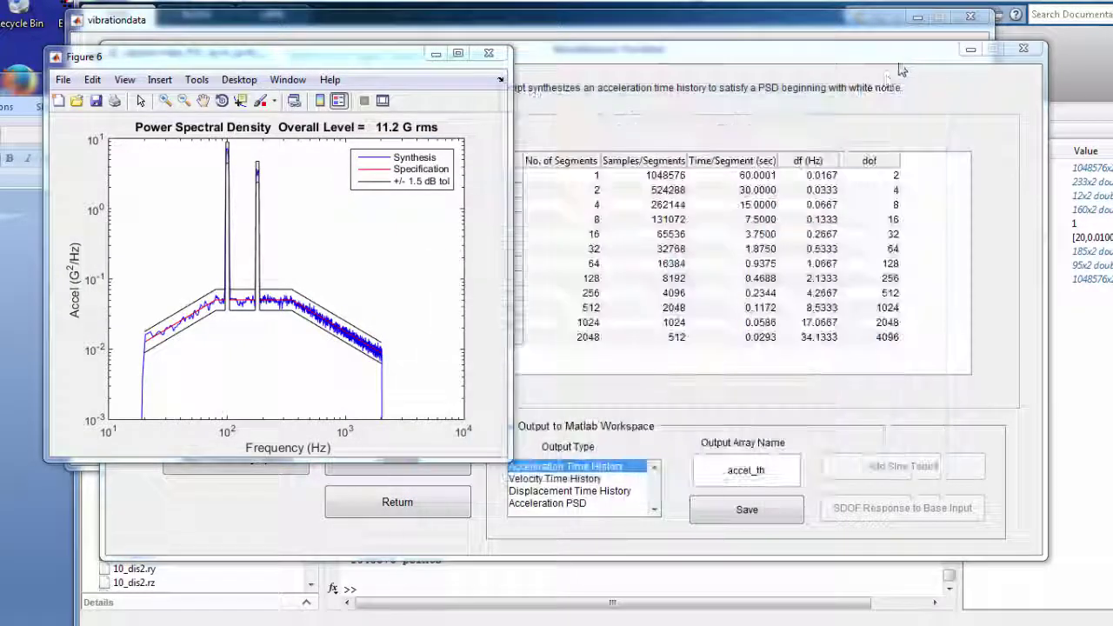
{"action": "left_click", "coordinate": [435, 53]}
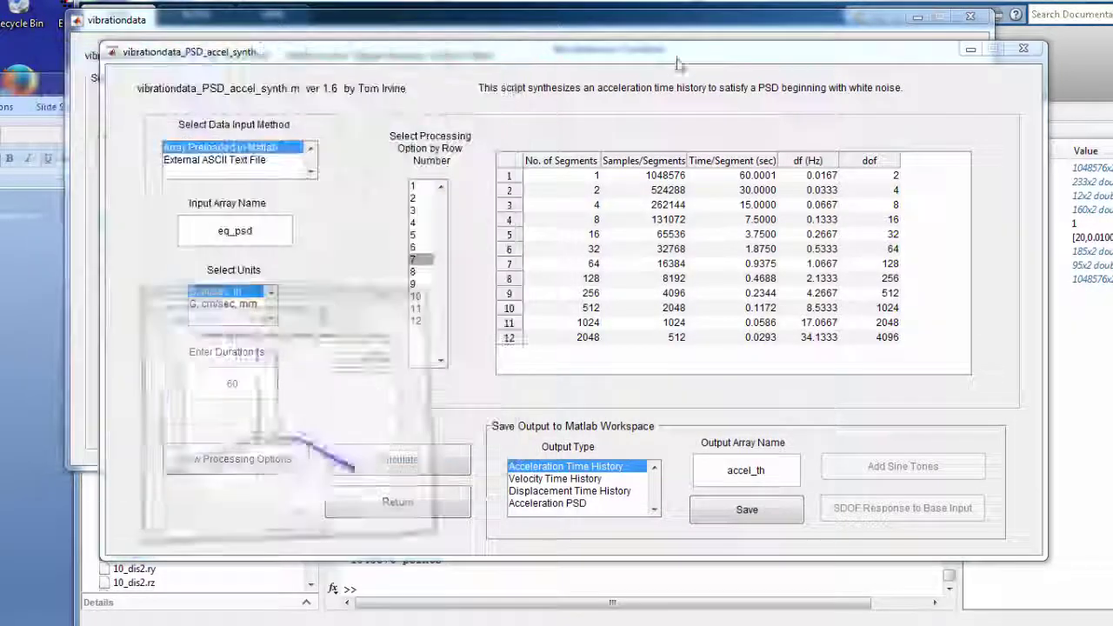
{"action": "left_click", "coordinate": [970, 50]}
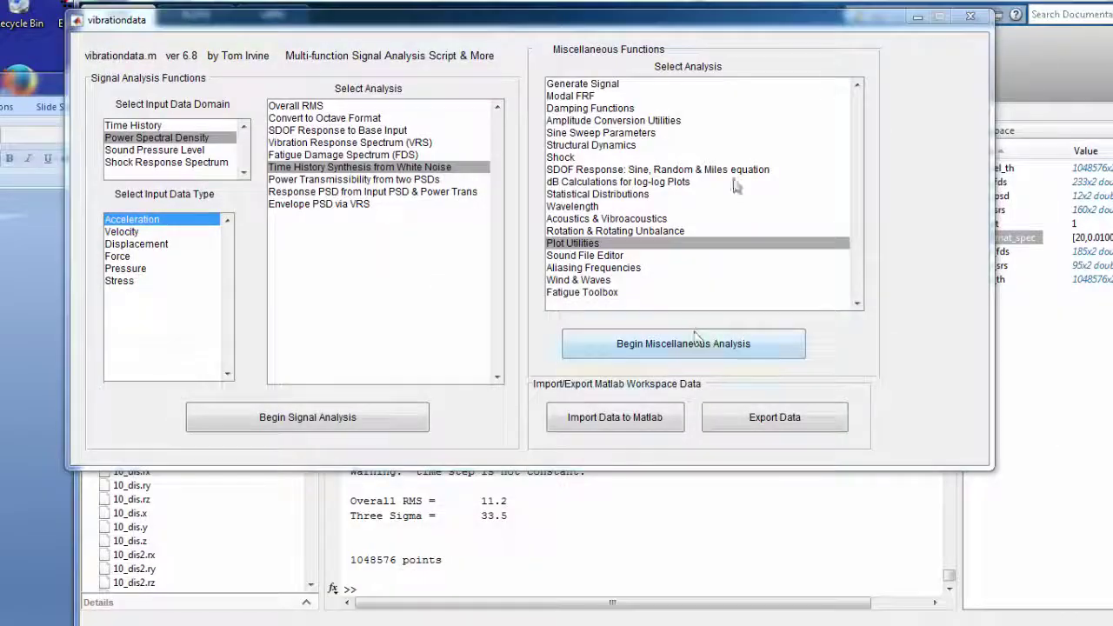
{"action": "left_click", "coordinate": [920, 16]}
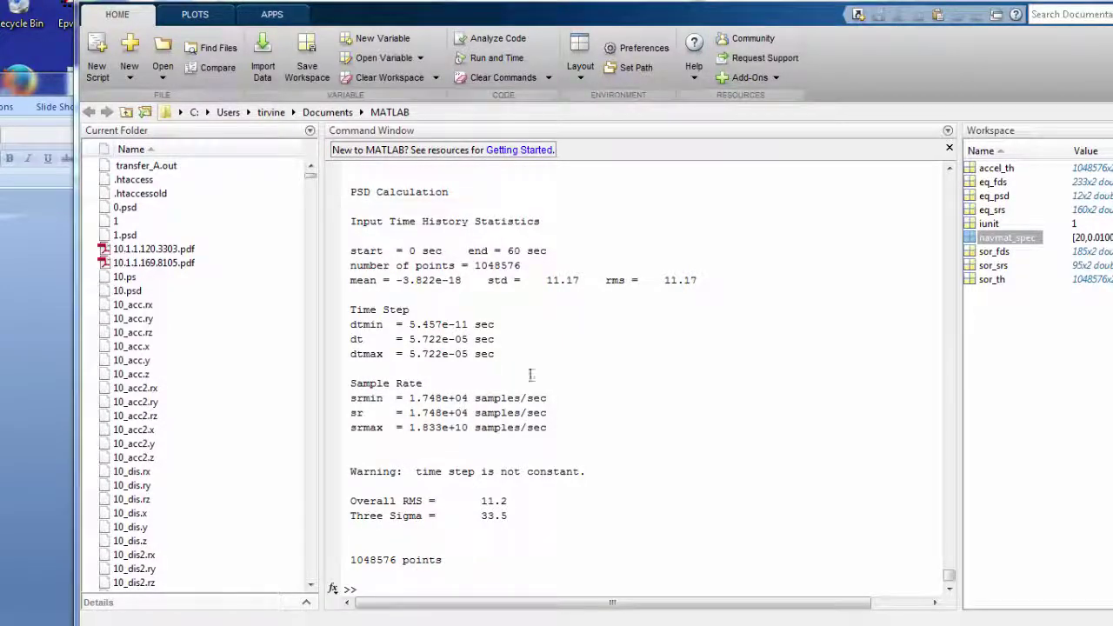
Move the MATLAB window aside, switch to the webinar_39_sine_on_random.pptx presentation in PowerPoint and start its slide show at the Conversion to PSD slide.
{"action": "left_click_drag", "start_coordinate": [455, 17], "coordinate": [915, 35]}
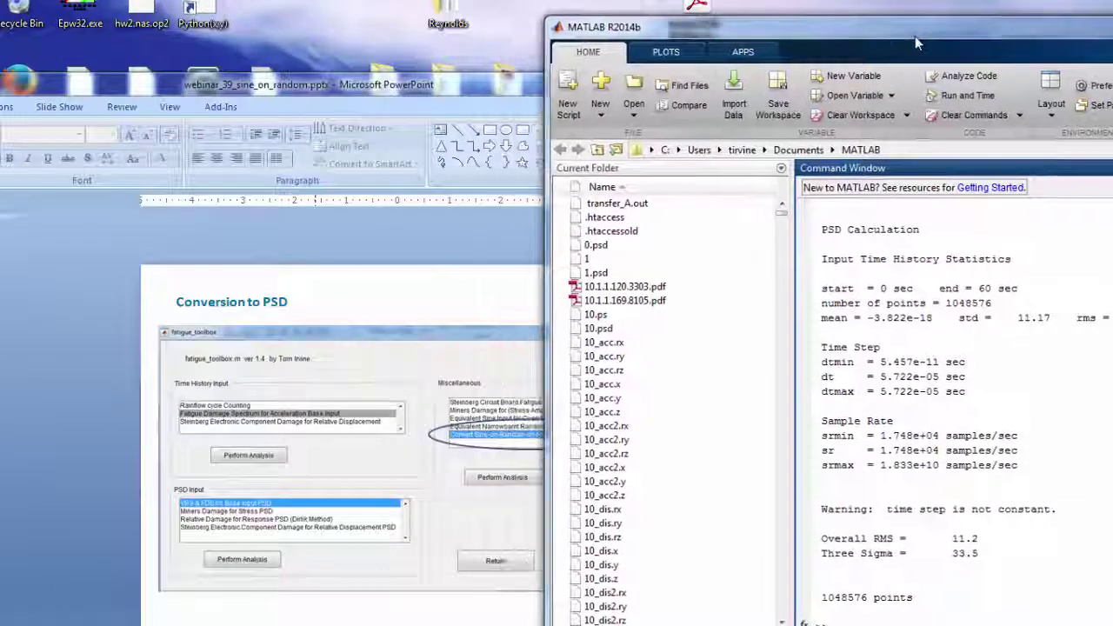
{"action": "left_click_drag", "start_coordinate": [391, 84], "coordinate": [587, 8]}
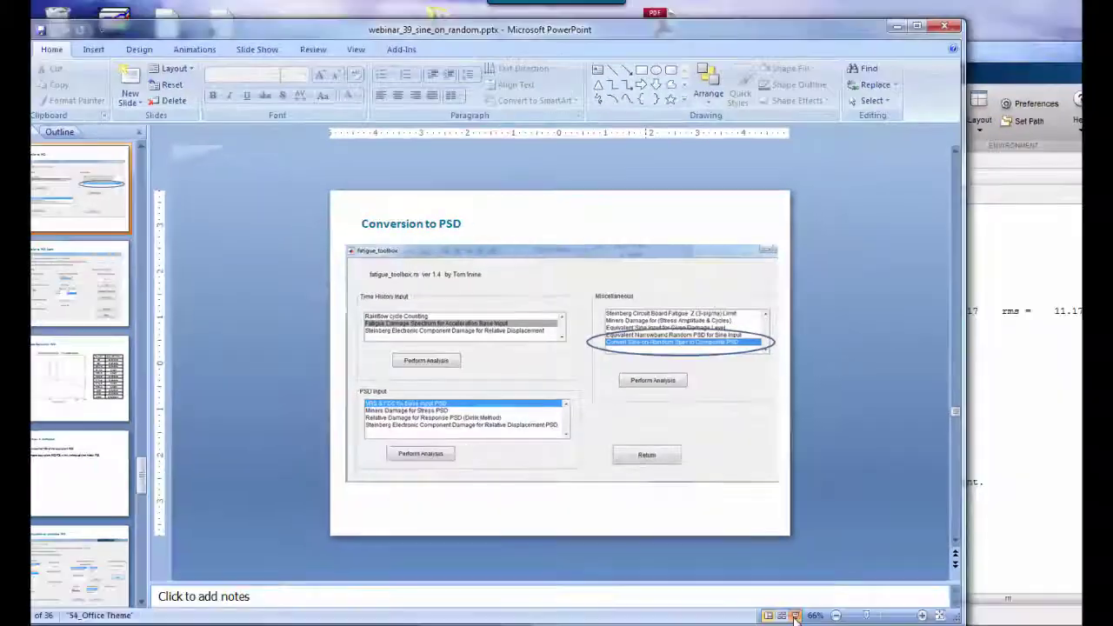
{"action": "left_click", "coordinate": [794, 614]}
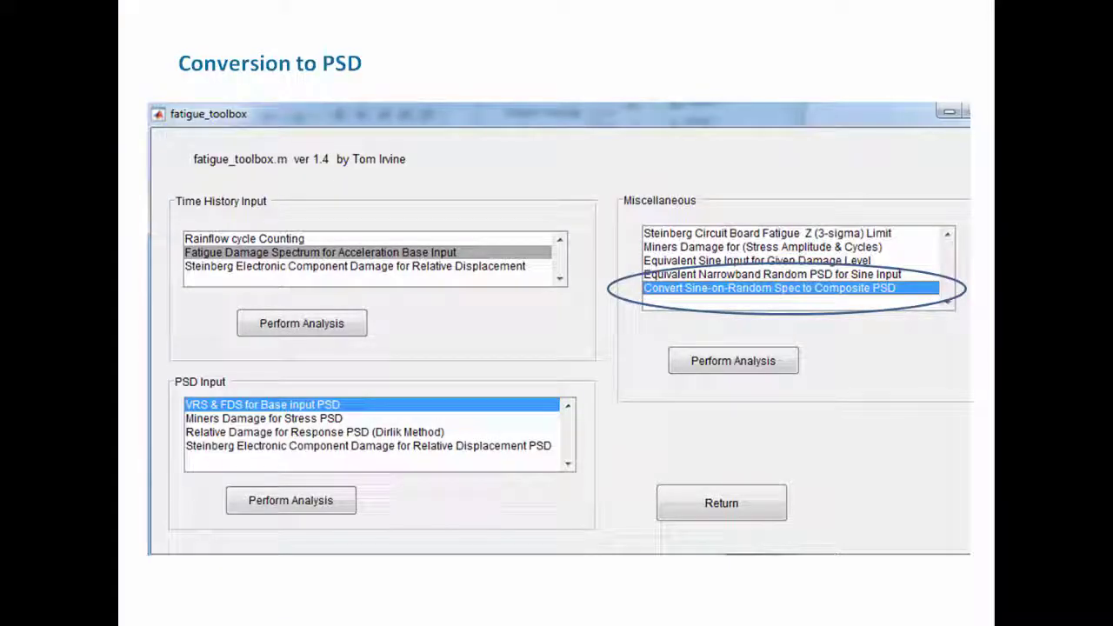
Advance the slide show through the candidate PSD and FDS calculation slides to the FDS Comparison slide with the Fatigue Damage Spectra plot.
{"action": "key", "text": "Right"}
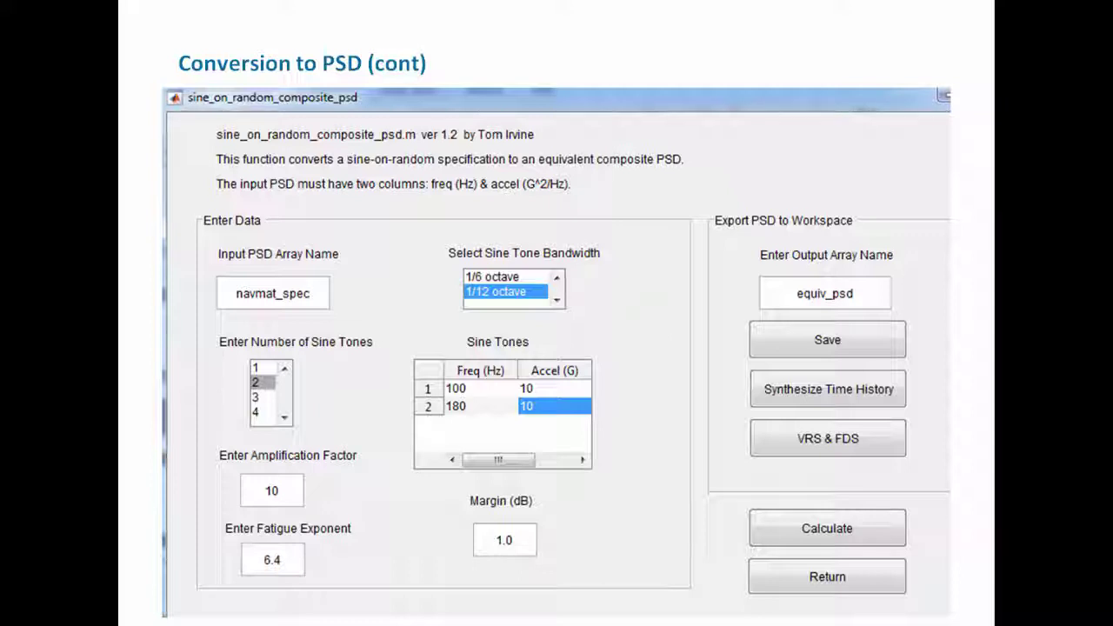
{"action": "key", "text": "Right"}
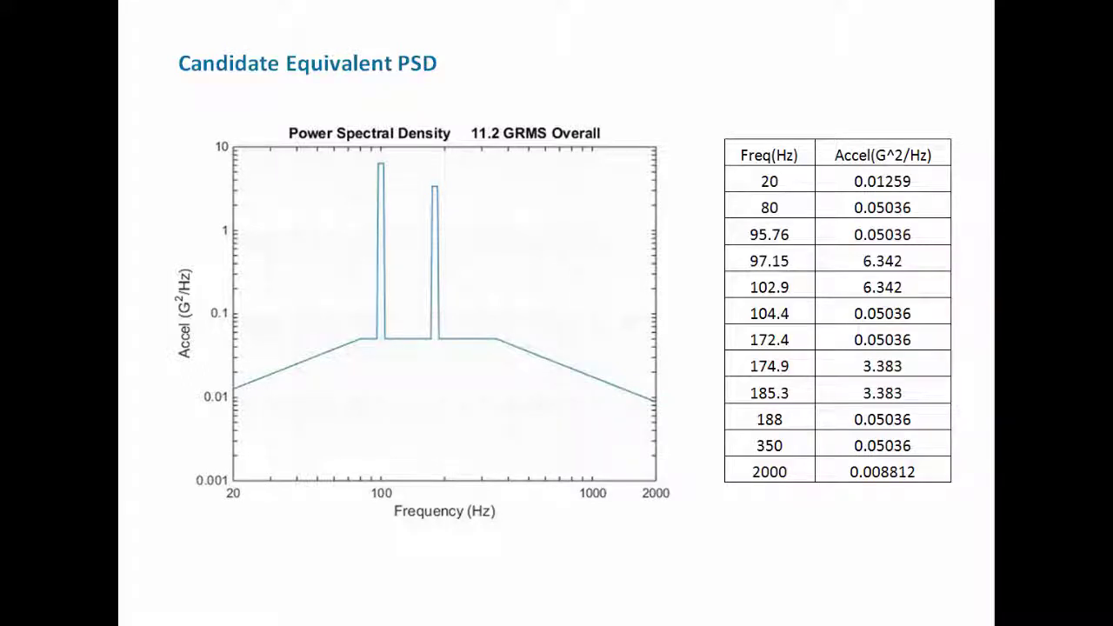
{"action": "key", "text": "Right"}
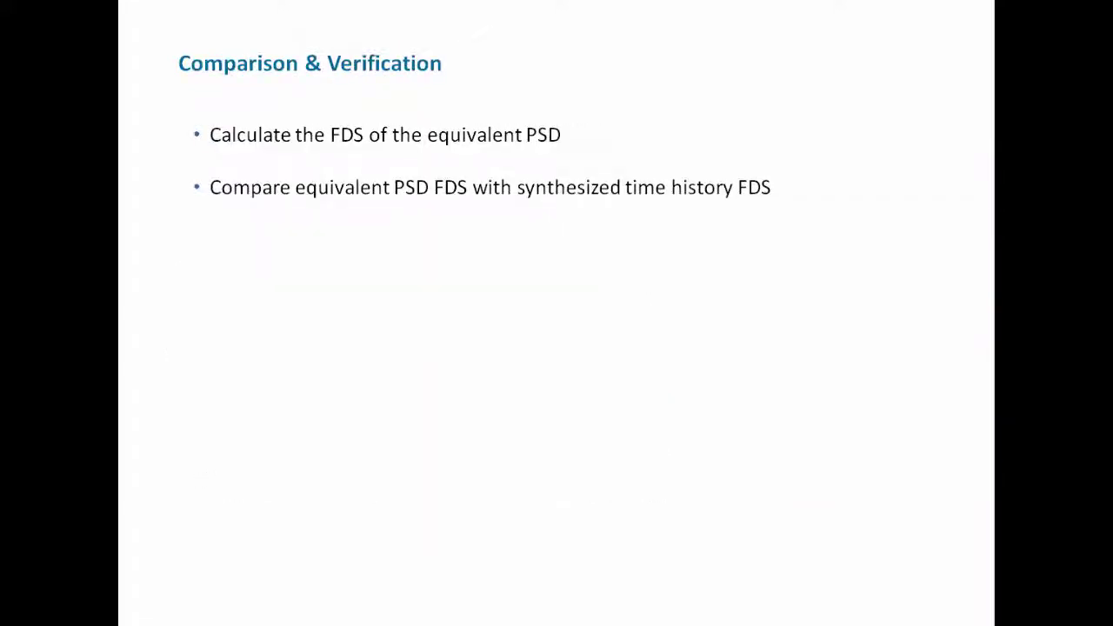
{"action": "key", "text": "Right"}
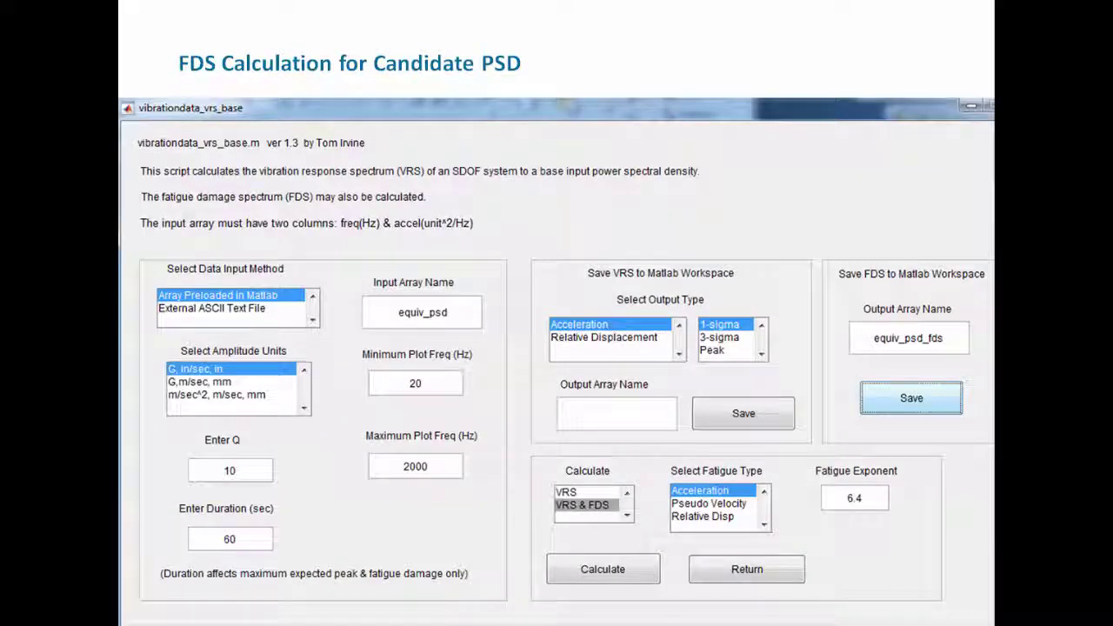
{"action": "key", "text": "Right"}
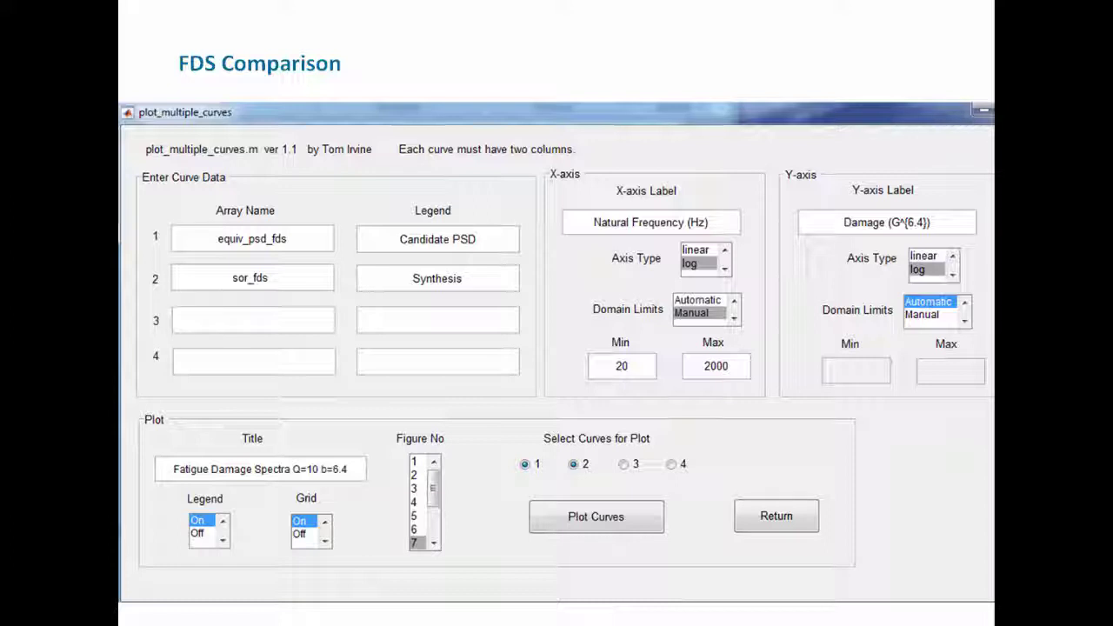
{"action": "key", "text": "Right"}
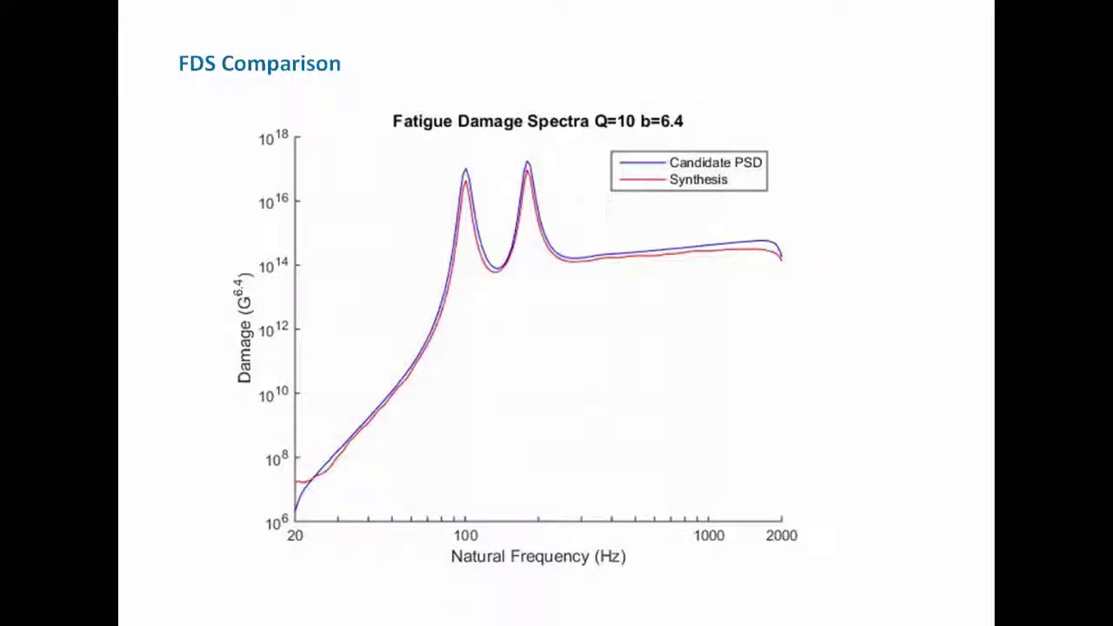